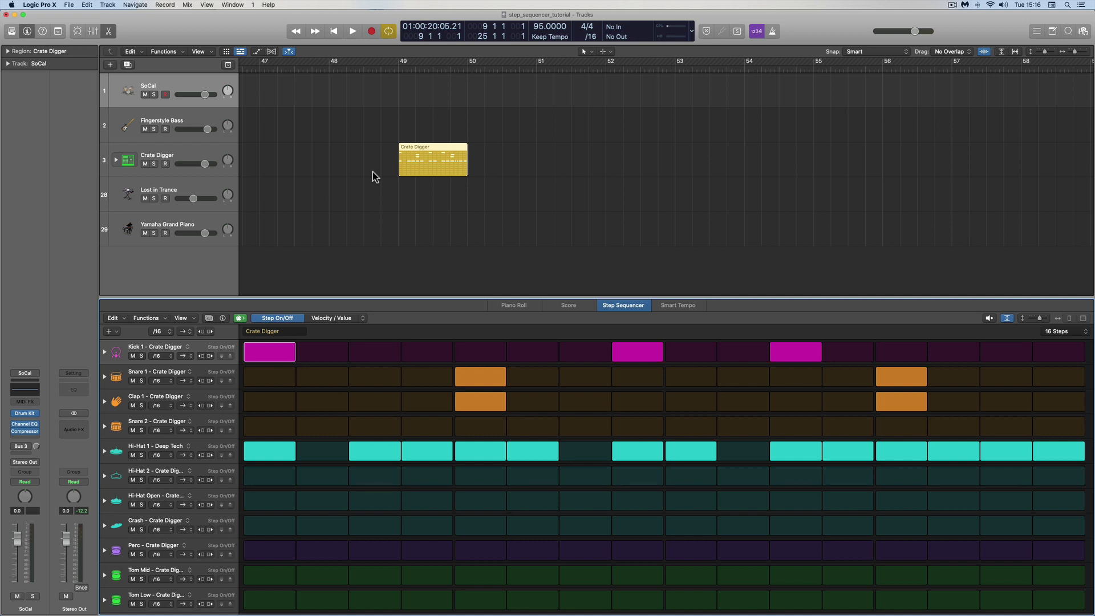
Open the drum pattern region at bar 9 of the SoCal track in the Step Sequencer
scroll(371, 172, "left", 10)
left_click(108, 31)
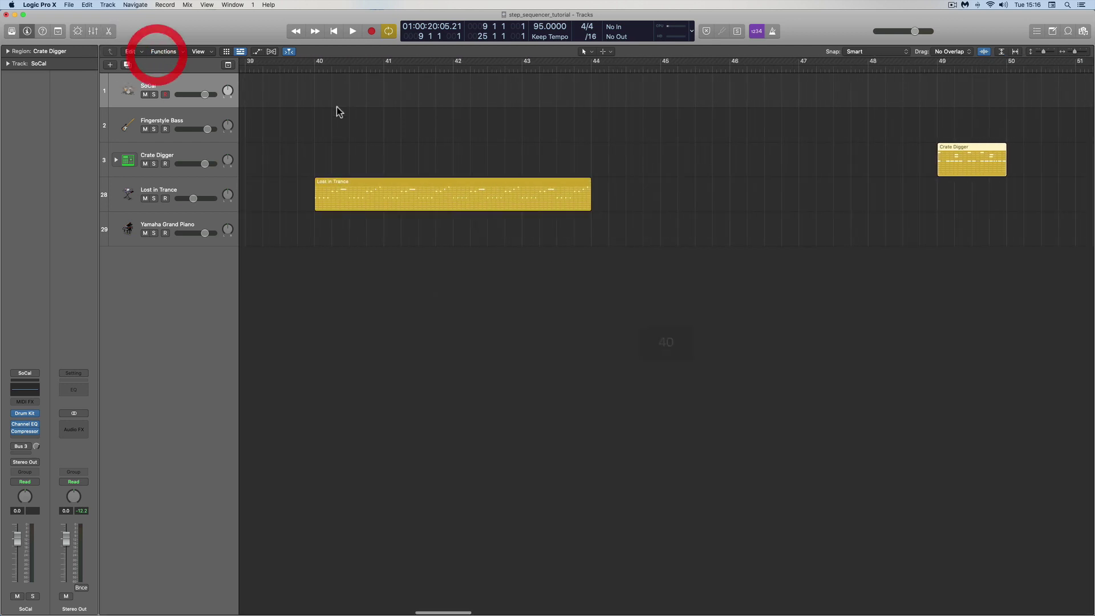
scroll(342, 107, "left", 20)
scroll(346, 107, "left", 2)
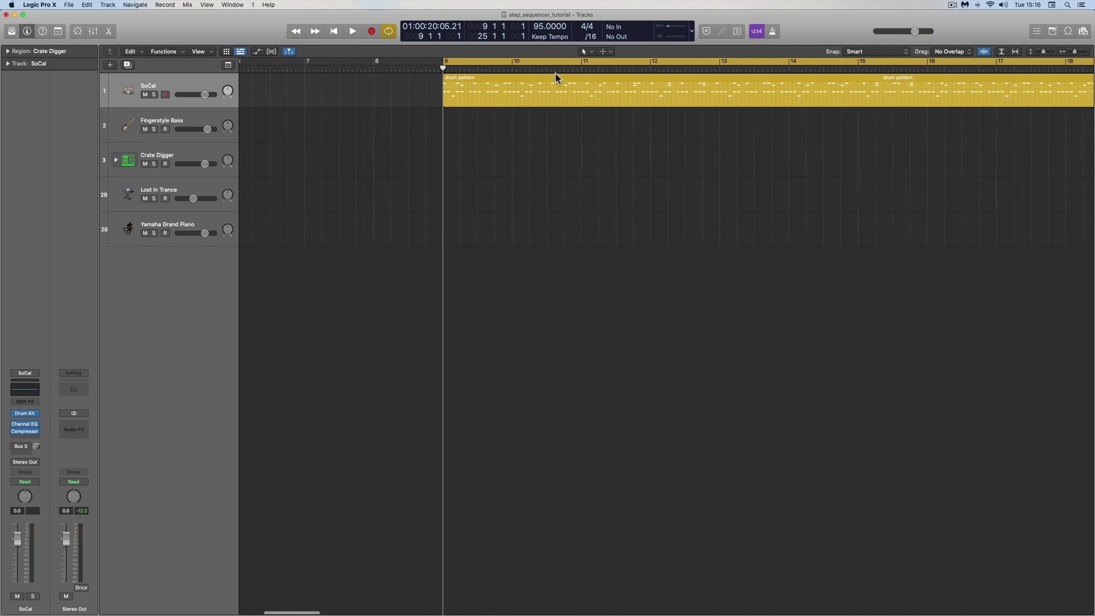
left_click(556, 76)
left_click(1069, 53)
left_click(1069, 52)
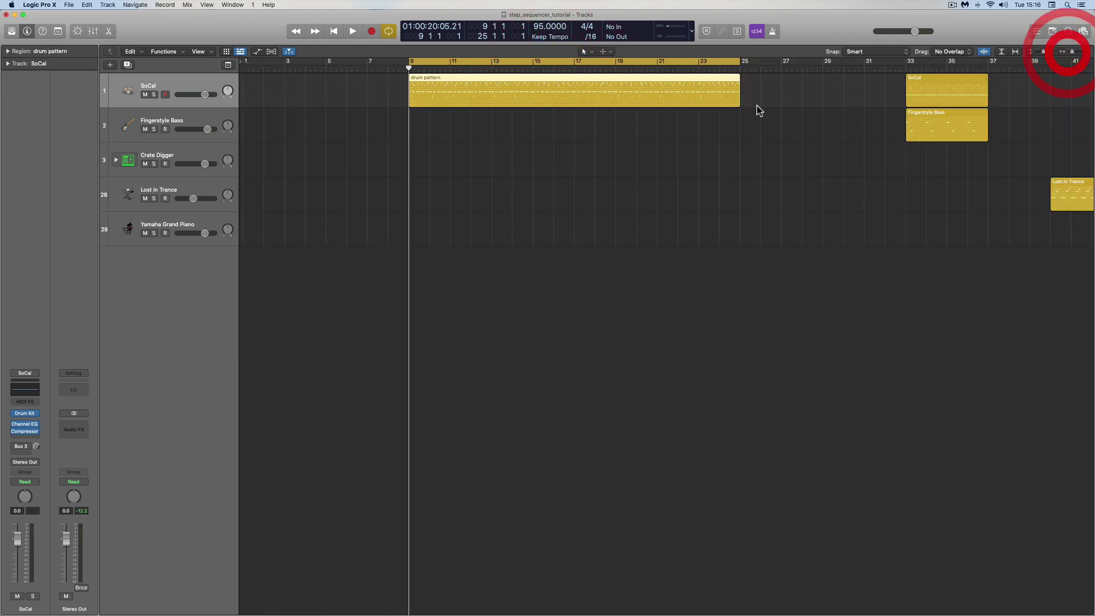
left_click(419, 80)
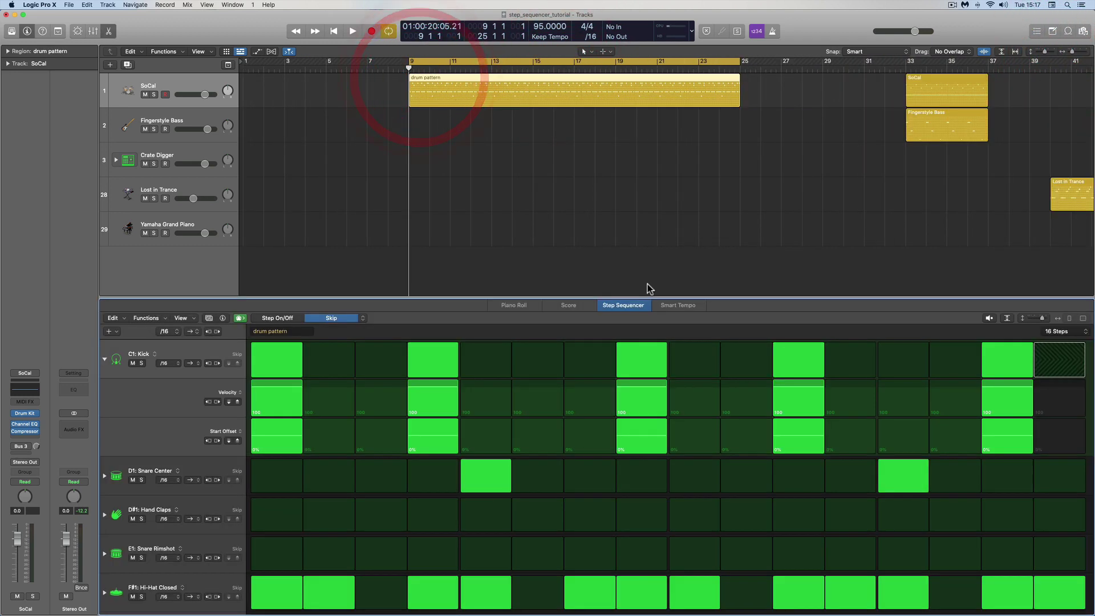
Shorten the drum pattern region on the SoCal track to one bar and collapse the Kick row's subrows
scroll(473, 140, "right", 1)
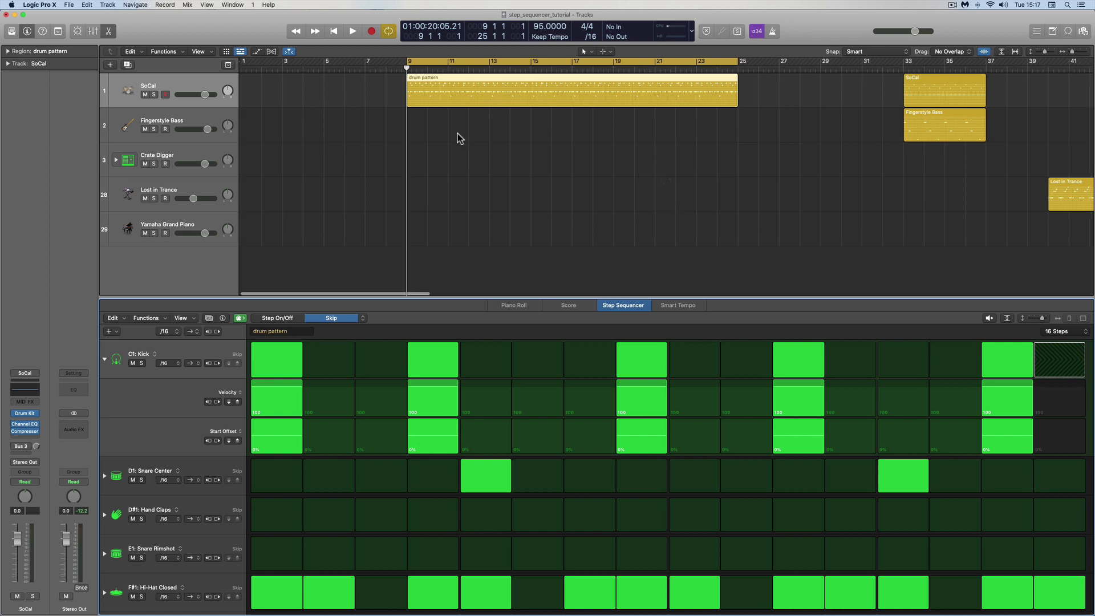
left_click(442, 123)
left_click(414, 77)
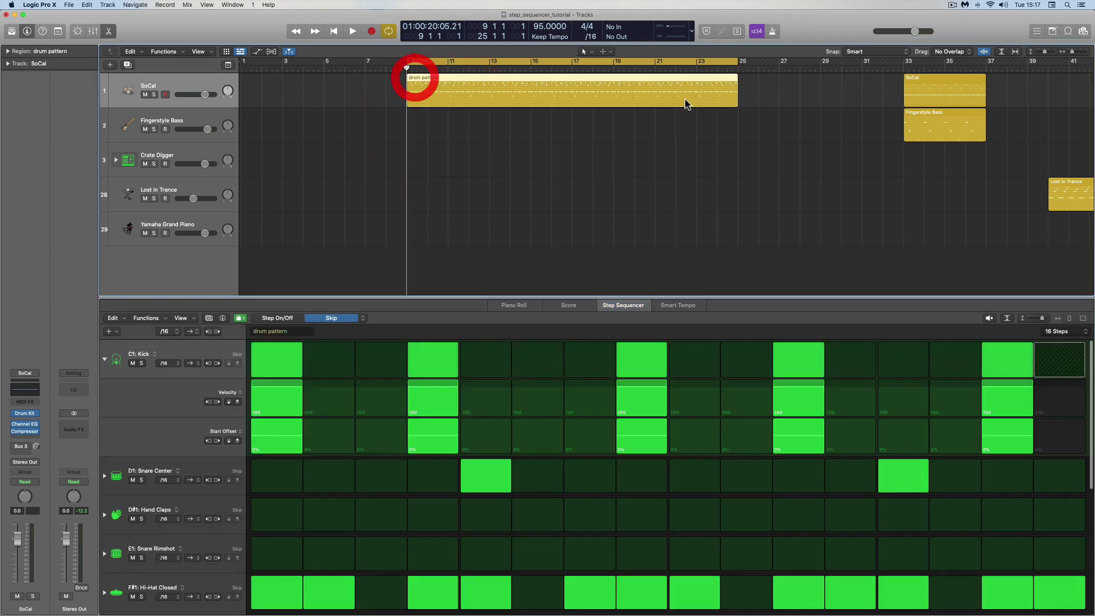
left_click_drag(736, 104, 427, 93)
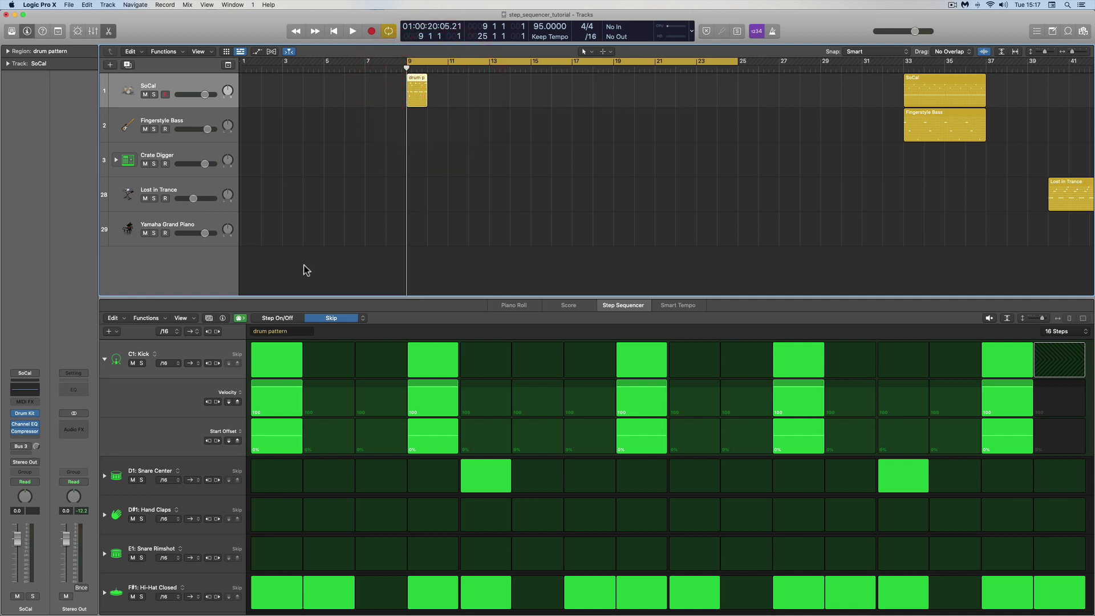
left_click(105, 359)
Extend the drum pattern region so it ends at bar 25 and hide the editor area
left_click_drag(427, 97, 736, 117)
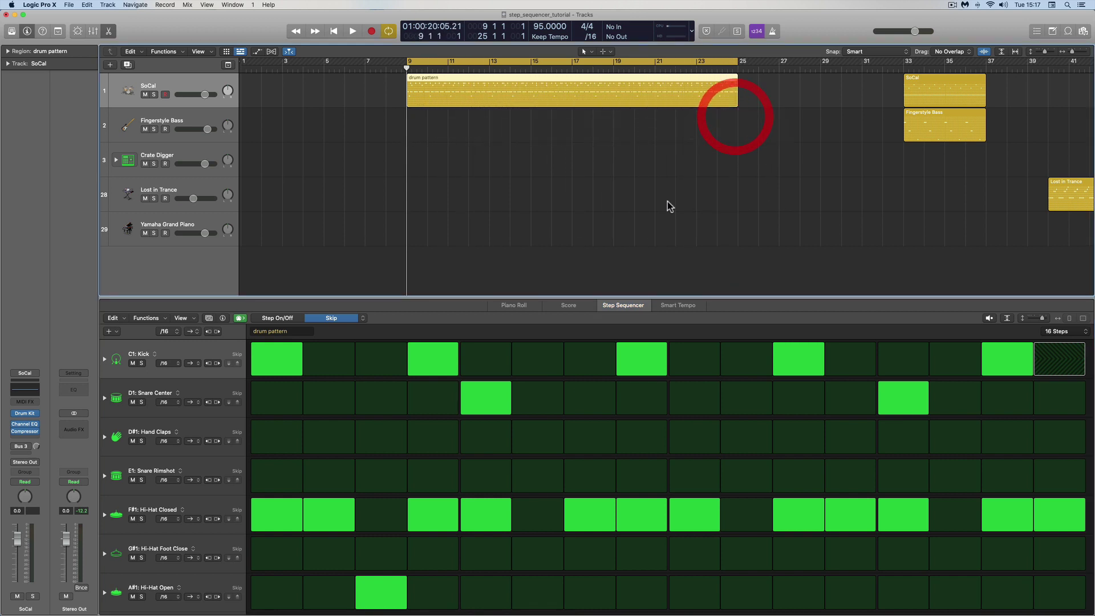
left_click(109, 31)
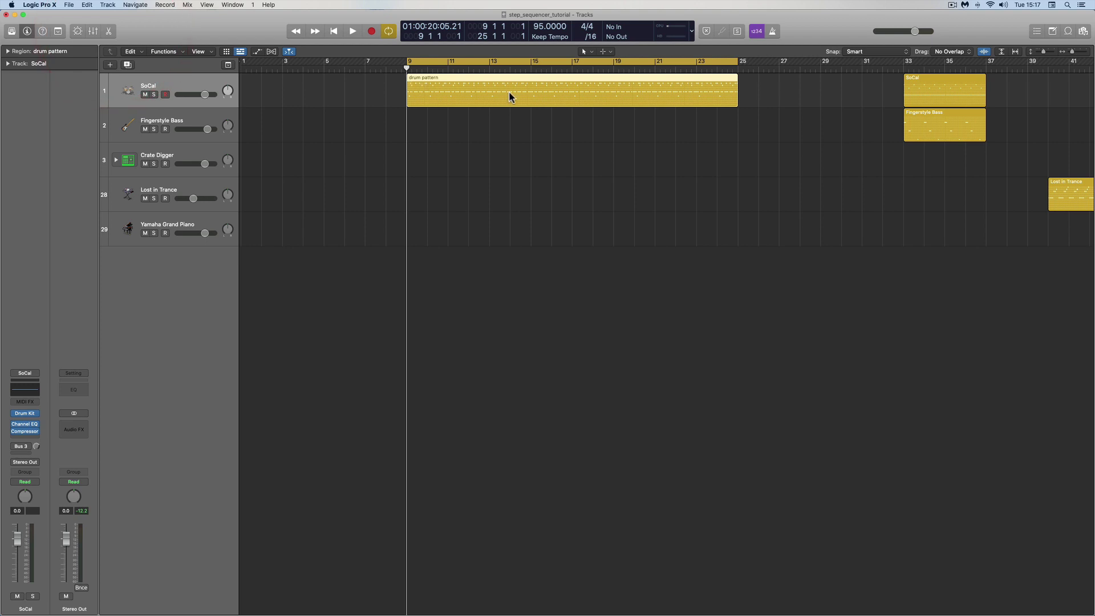
scroll(509, 96, "left", 1)
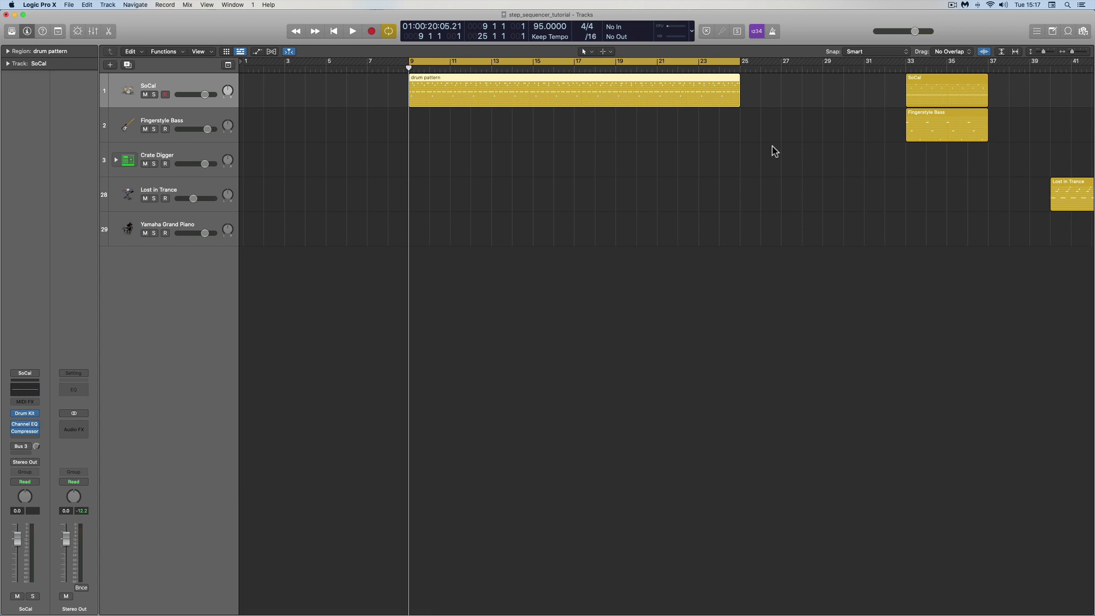
Set the project tempo to 100 and briefly play the drum pattern from bar 9
left_click_drag(538, 27, 537, 17)
key("space")
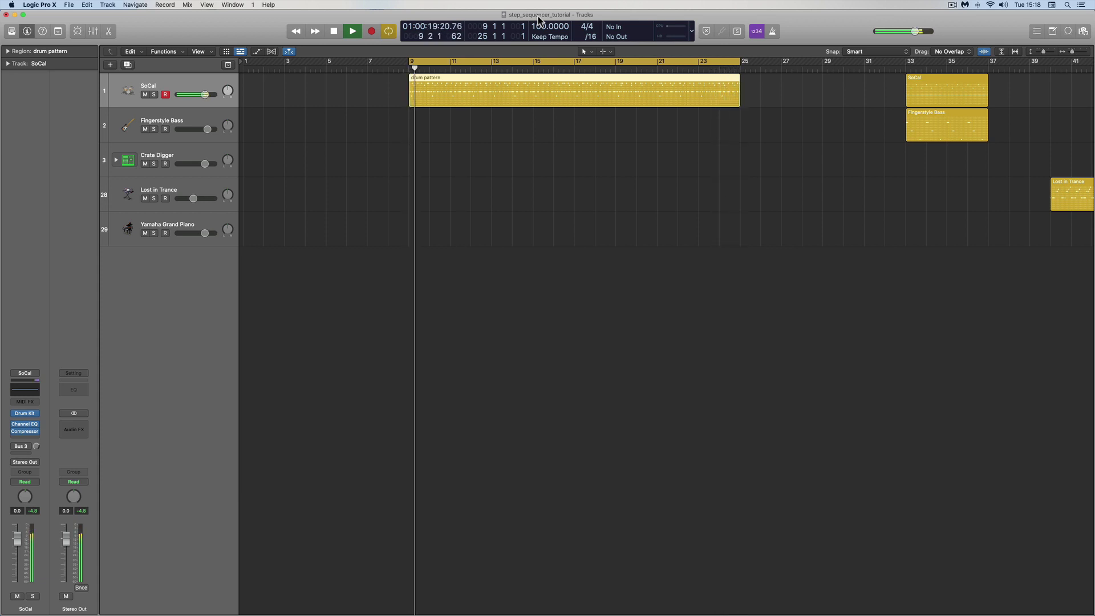
key("space")
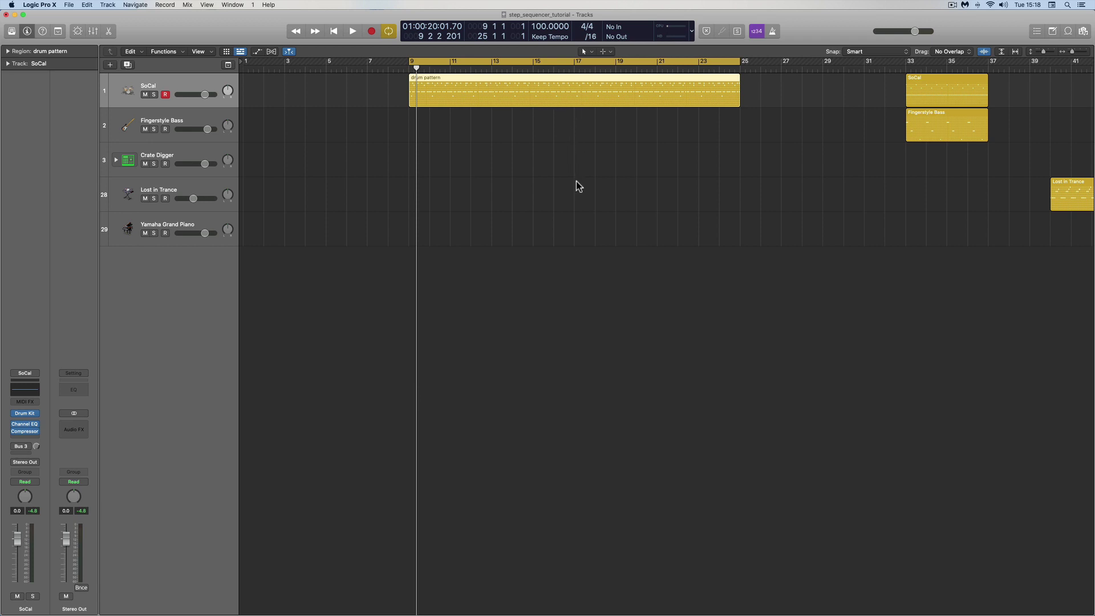
Open the Crate Digger region at bar 49 in the Step Sequencer
scroll(576, 183, "right", 20)
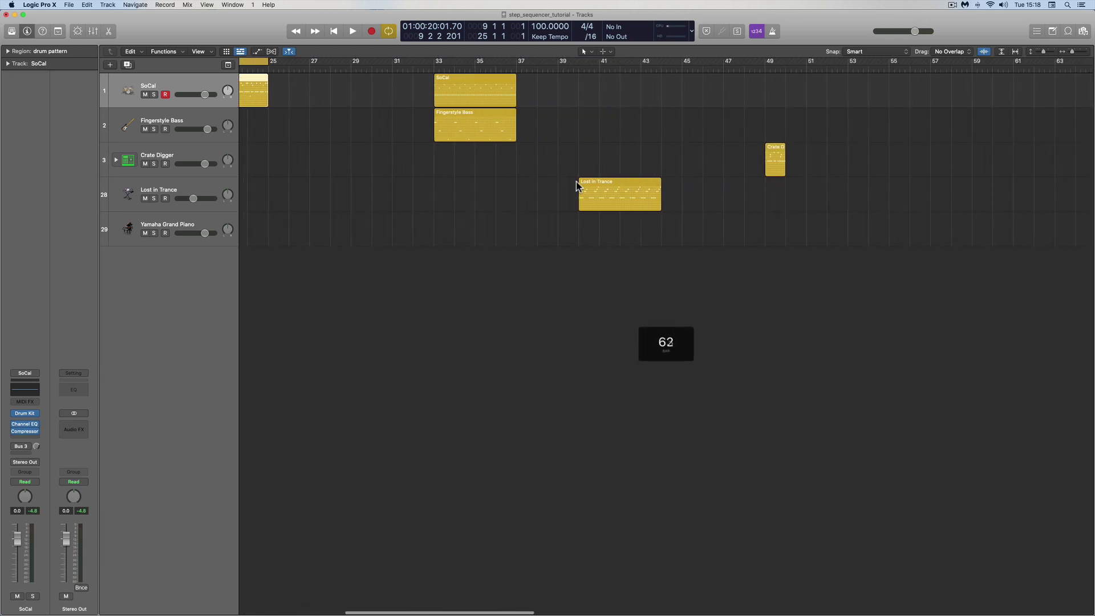
left_click(512, 156)
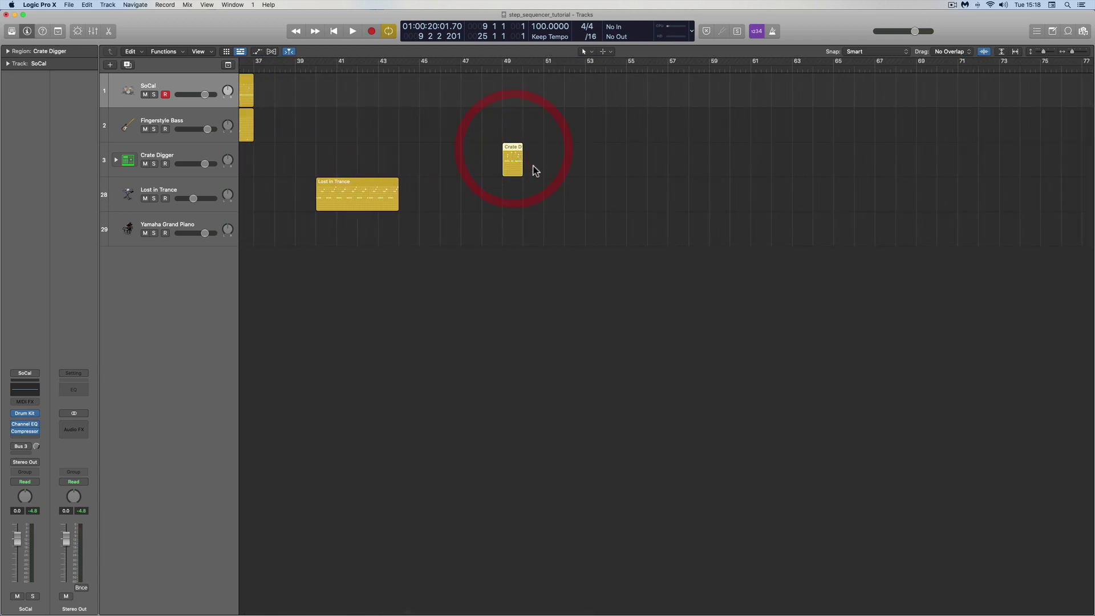
scroll(467, 163, "left", 20)
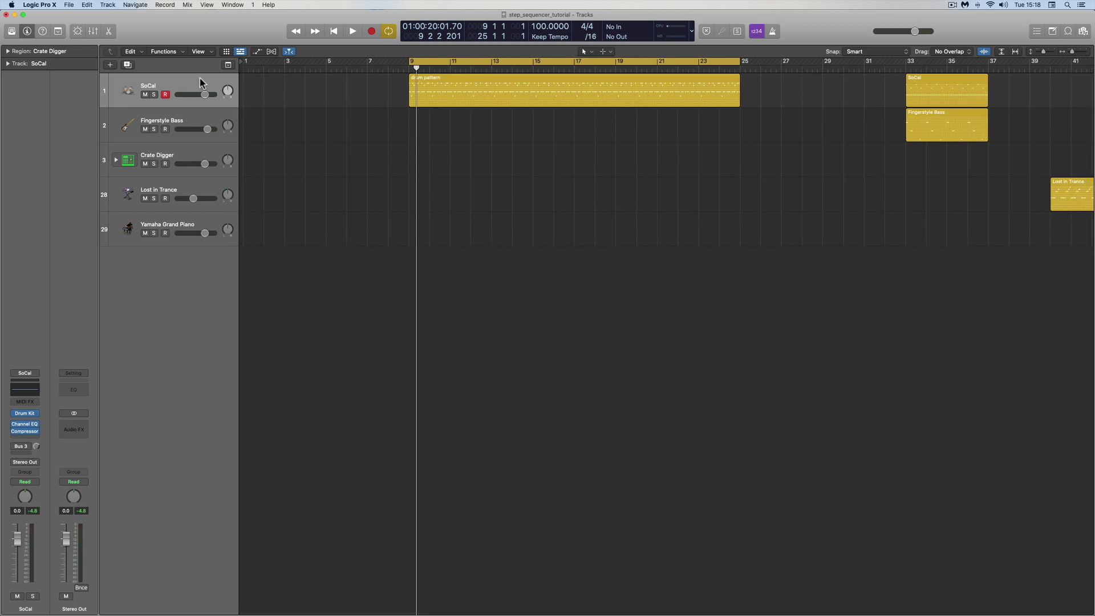
left_click(368, 67)
scroll(616, 188, "right", 6)
scroll(616, 188, "right", 10)
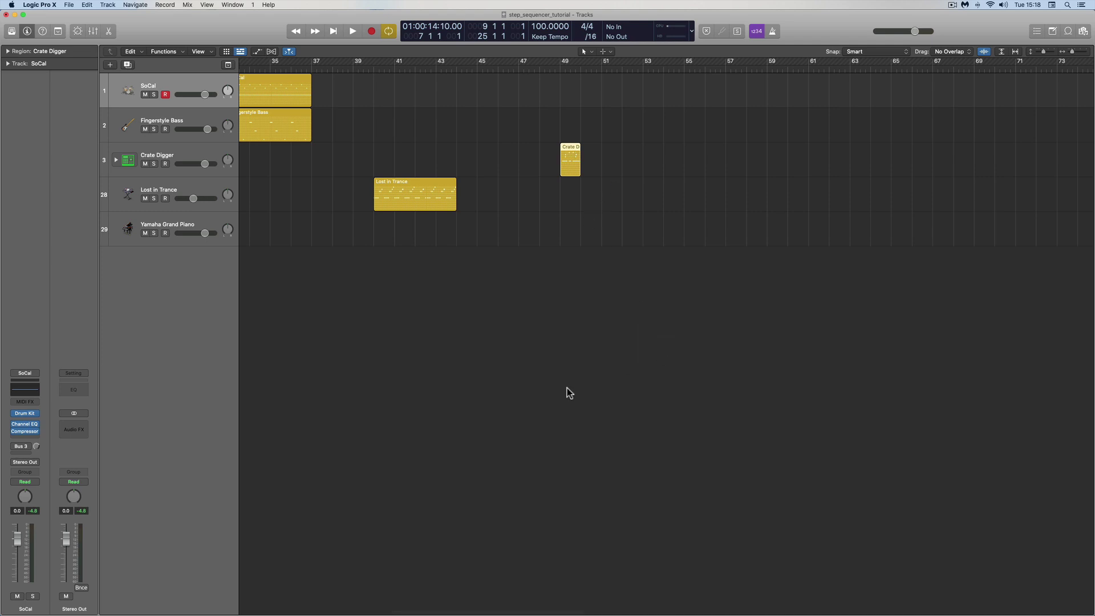
double_click(571, 149)
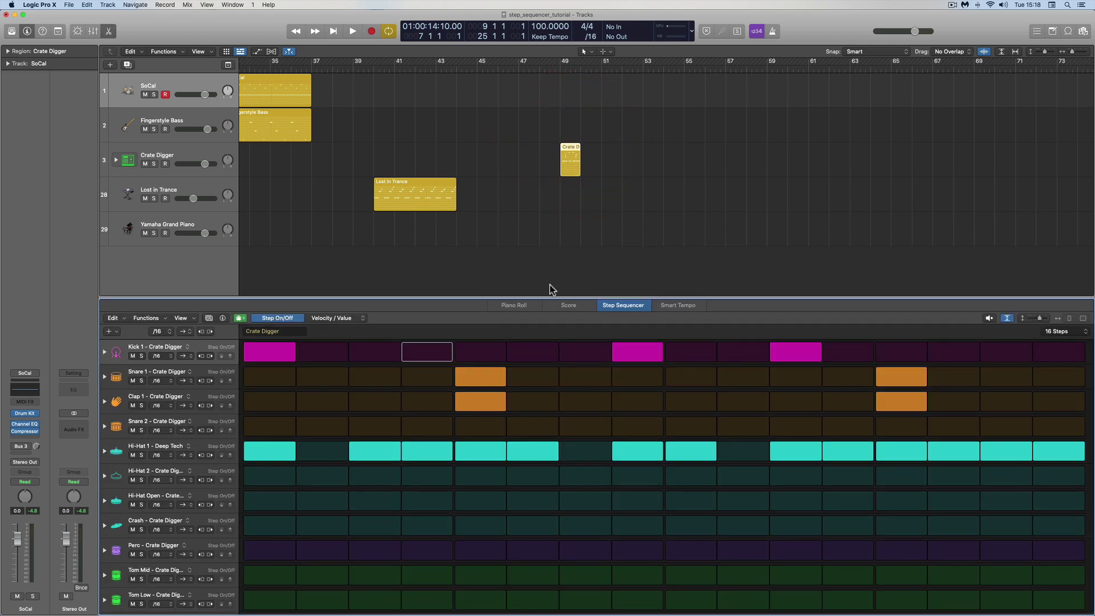
Select the first Kick 1 step and preview the Crate Digger pattern within the Step Sequencer
left_click(275, 360)
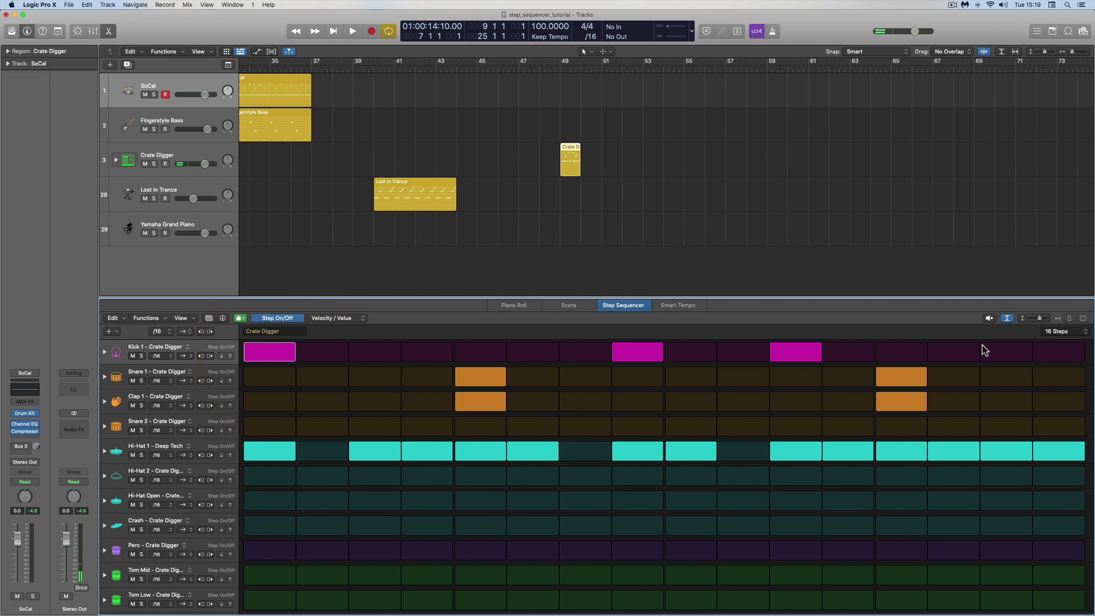
left_click(989, 321)
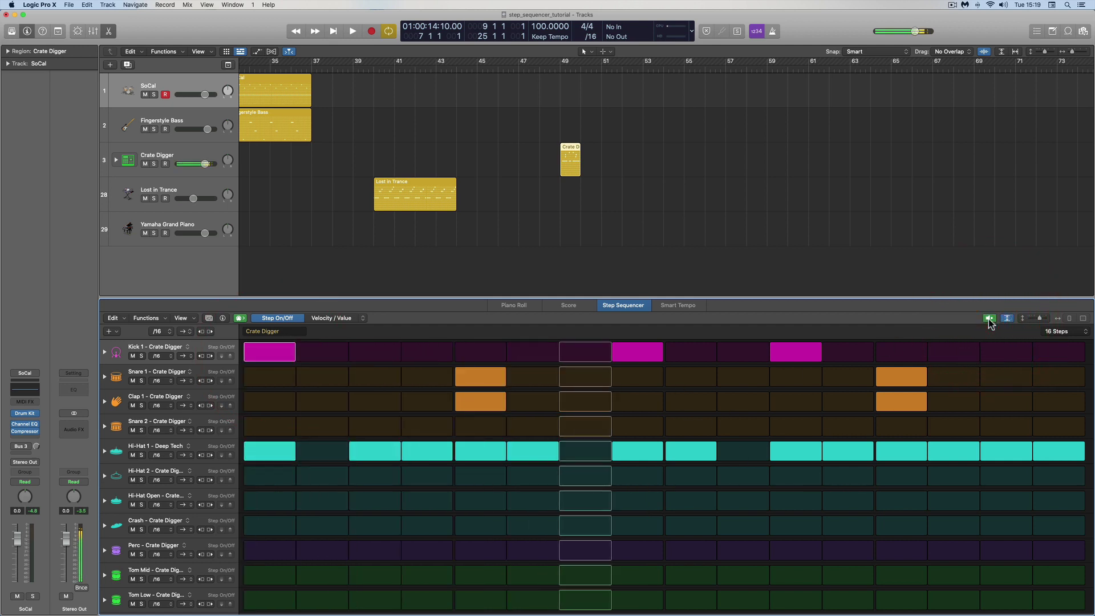
left_click(989, 318)
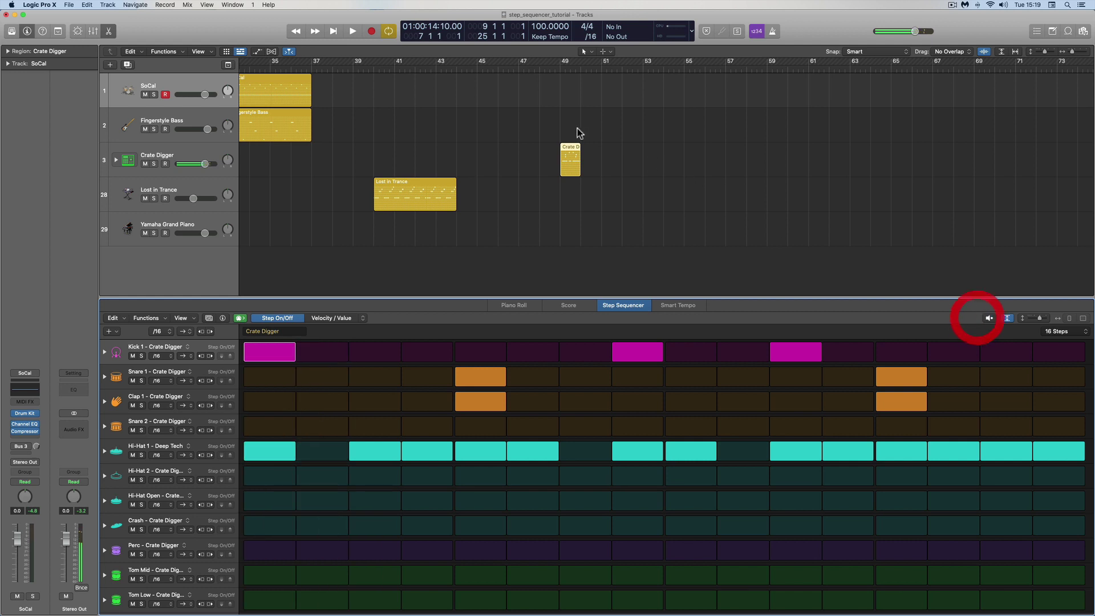
Lower the project tempo to 94 and preview the Crate Digger pattern at that speed
left_click_drag(542, 29, 543, 37)
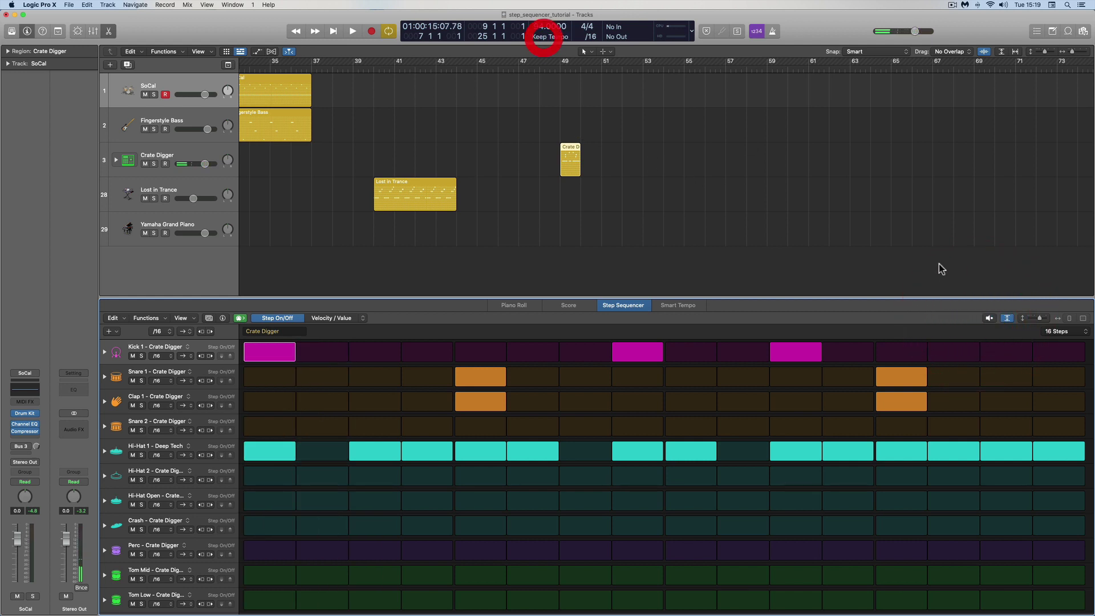
left_click(987, 320)
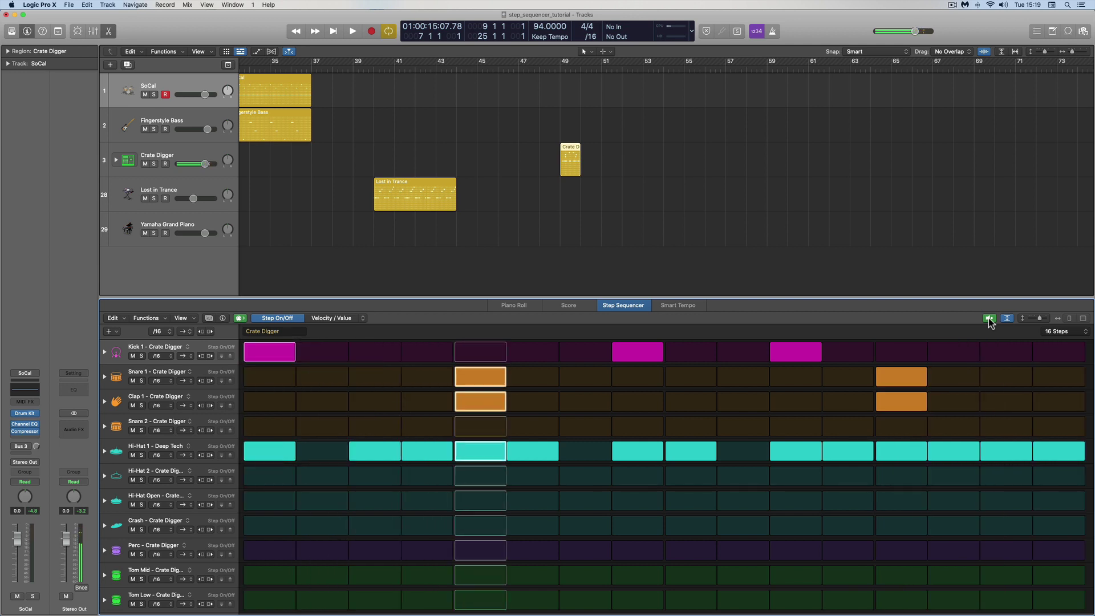
left_click(990, 318)
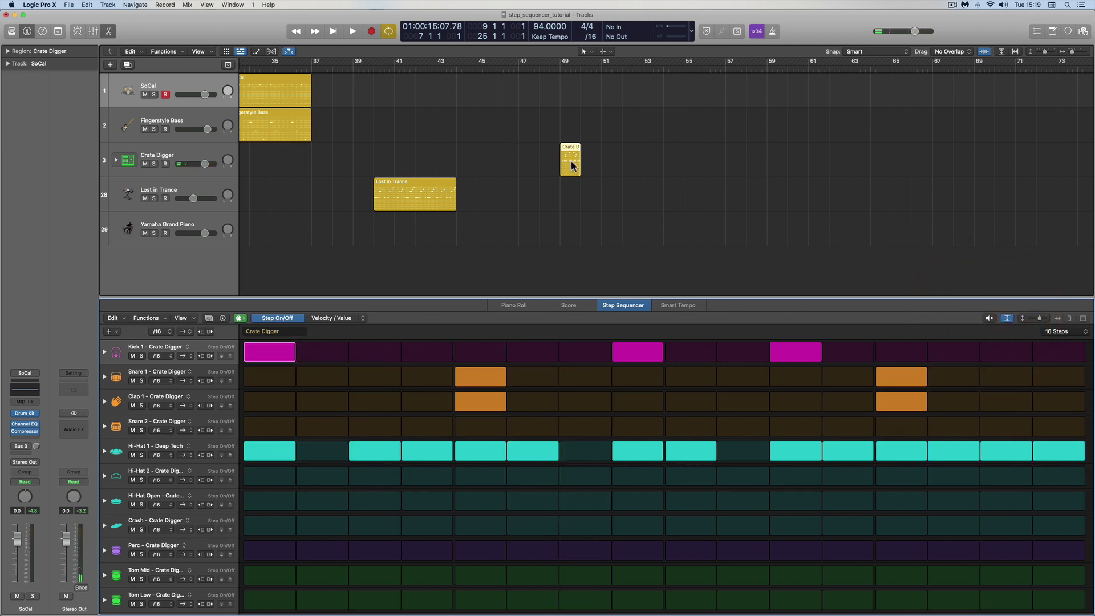
Set the cycle range to the Crate Digger region, bars 49 to 50, play it, and return the playhead to bar 49 with the editor hidden
left_click(570, 67)
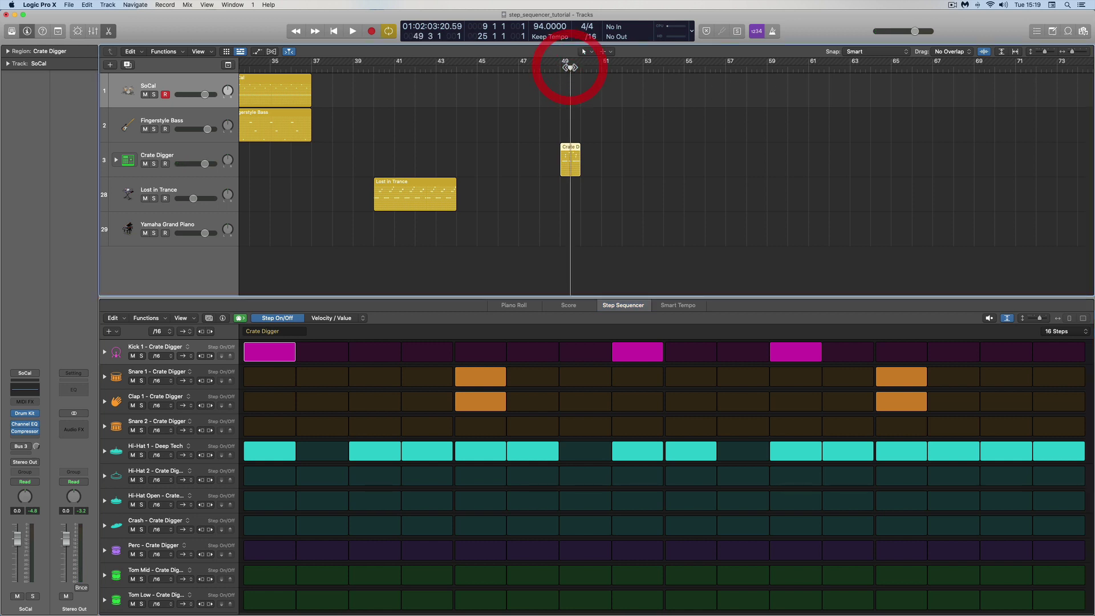
key("super+u")
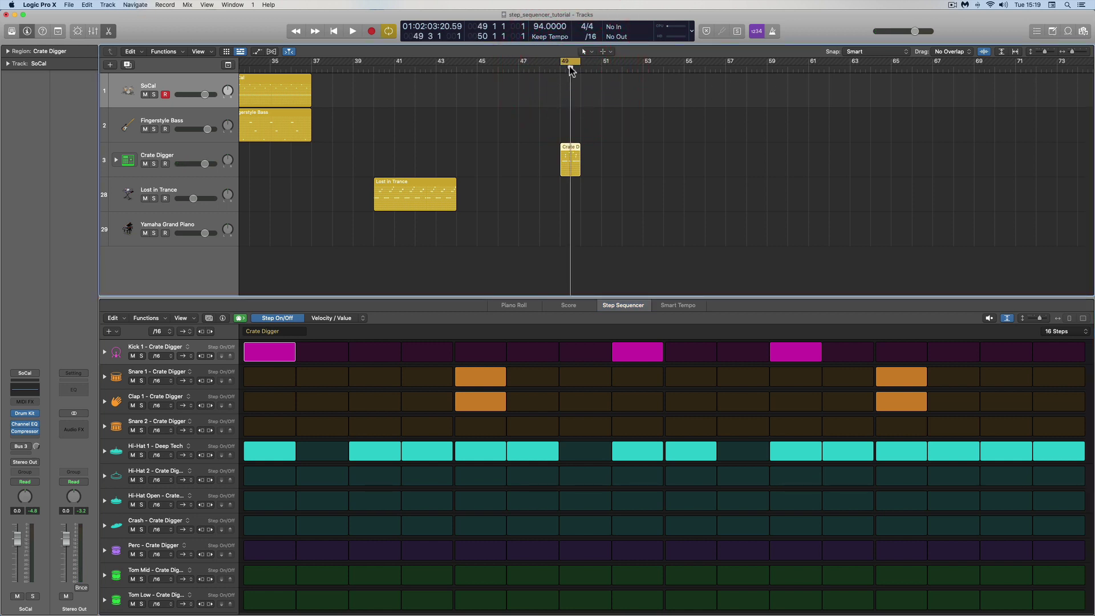
left_click(1084, 54)
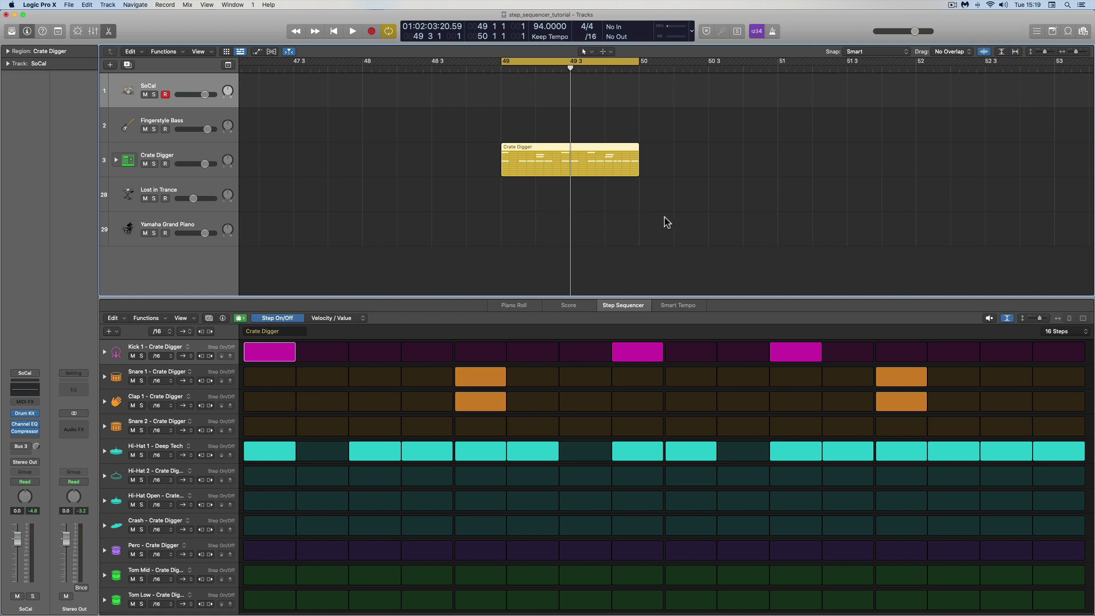
key("space")
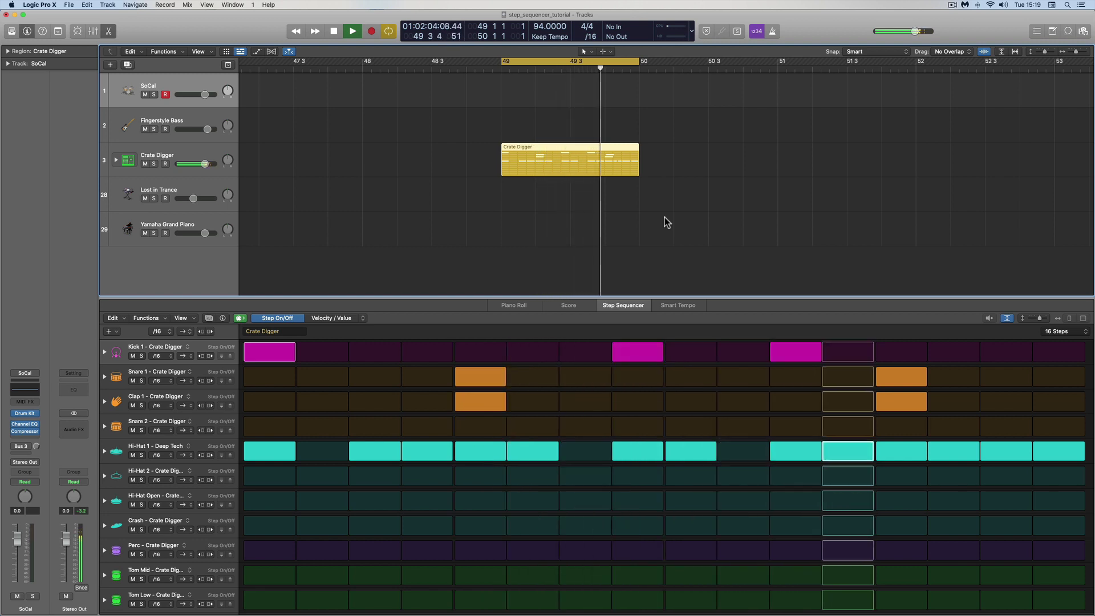
key("space")
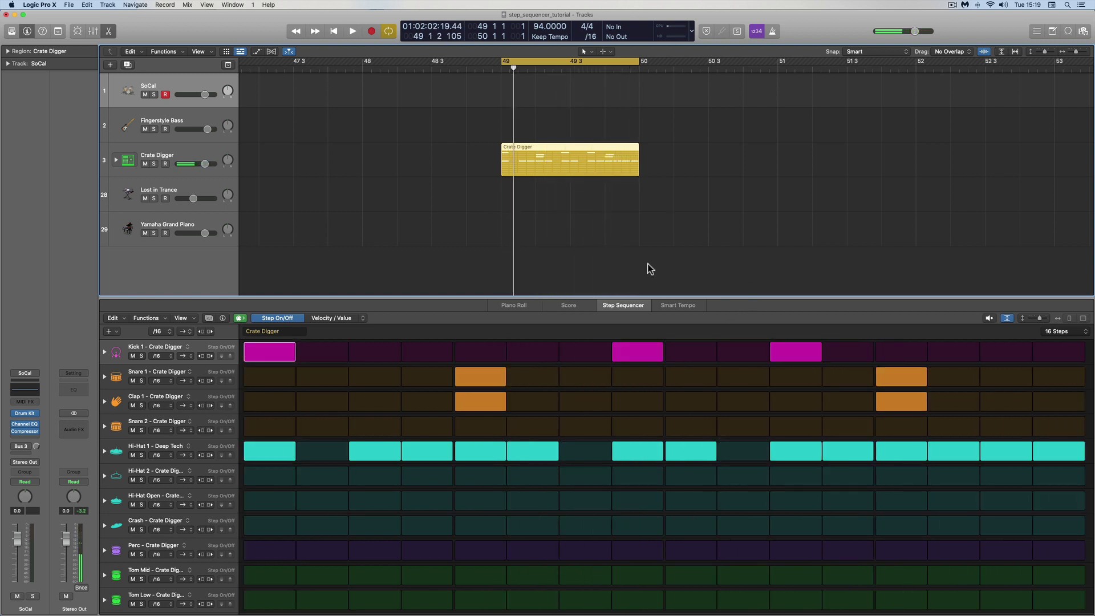
left_click(109, 31)
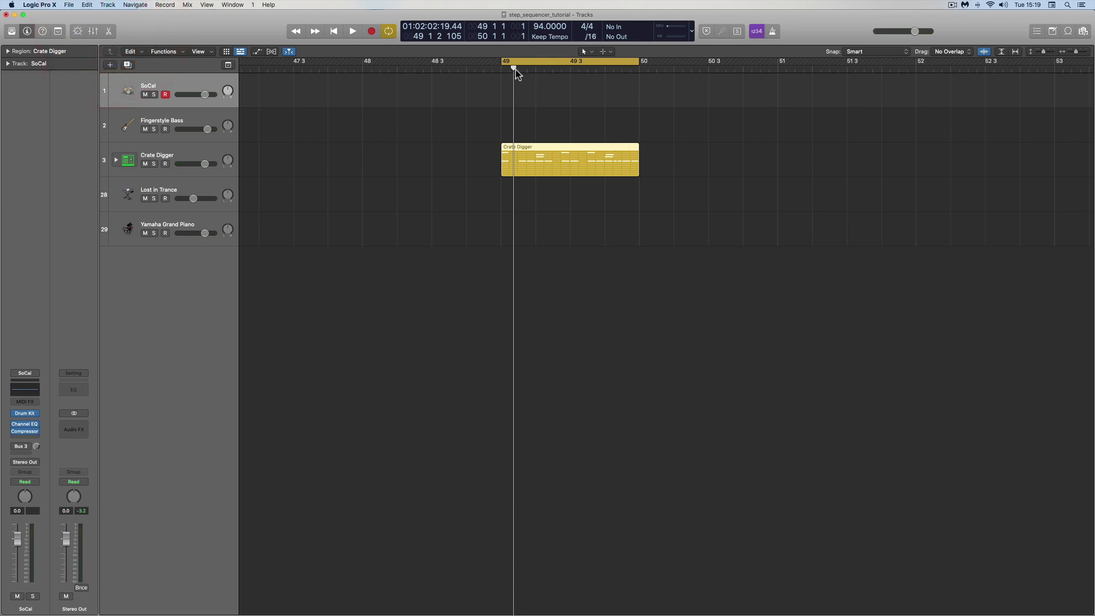
left_click_drag(514, 69, 502, 68)
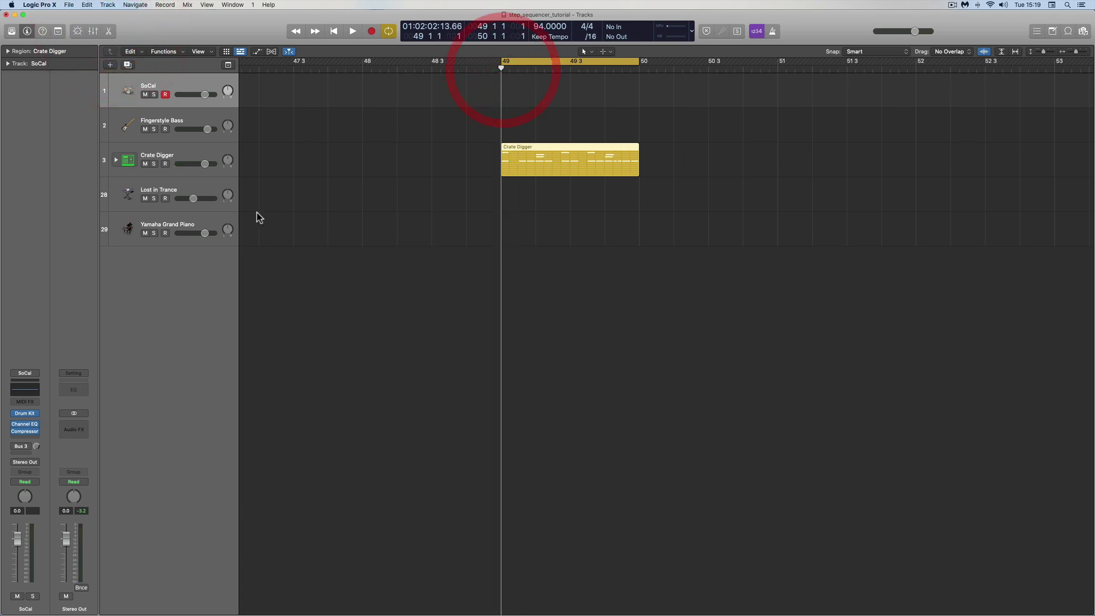
Select the Yamaha Grand Piano track, place the playhead at bar 51 and turn cycle mode off
left_click(195, 224)
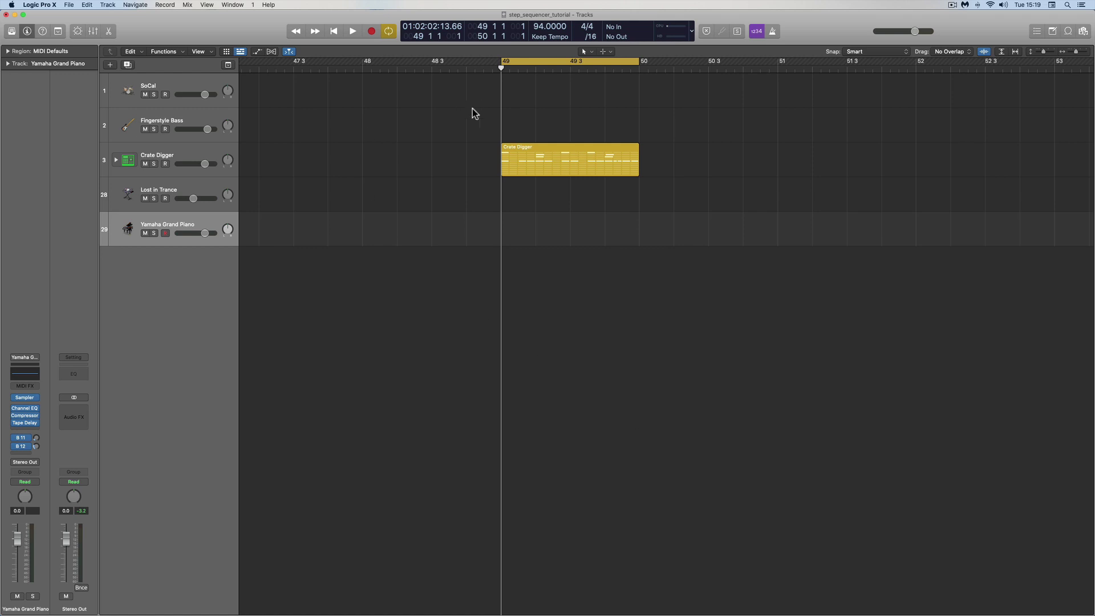
scroll(681, 254, "right", 3)
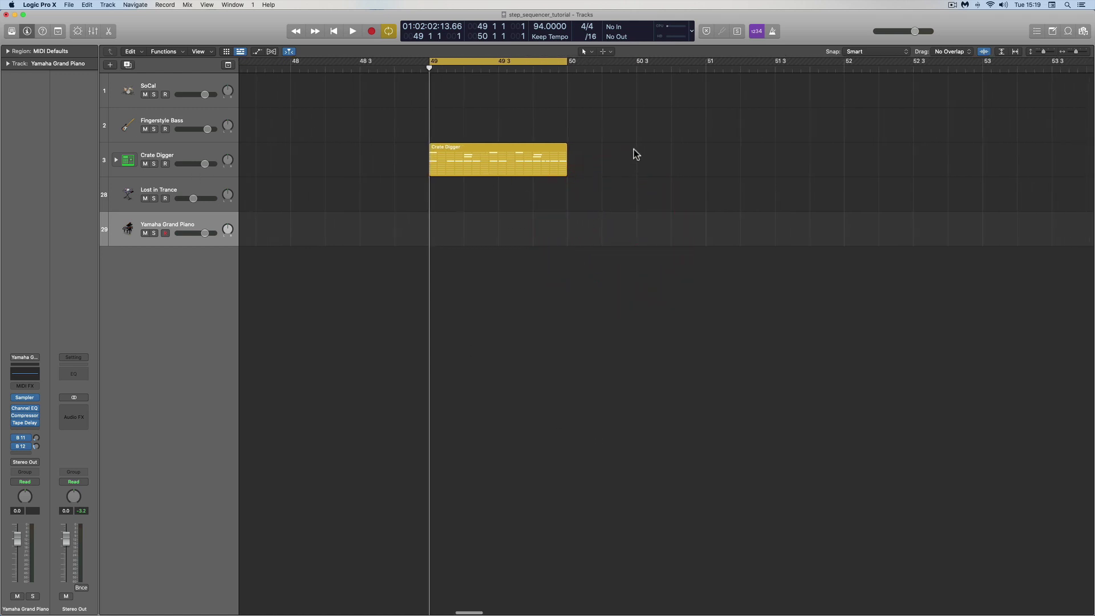
left_click(705, 69)
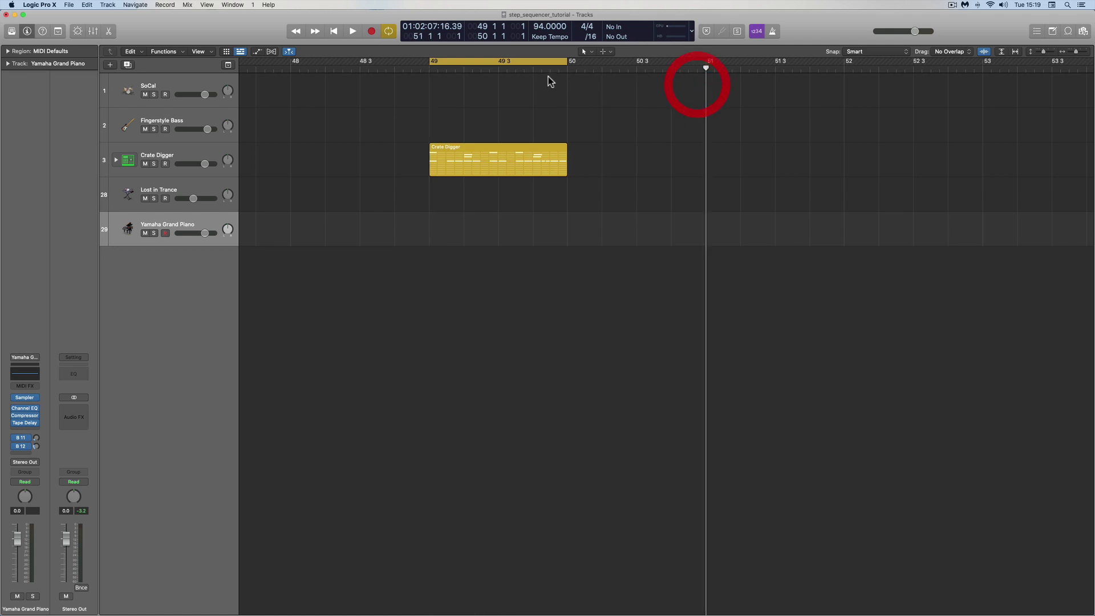
left_click(390, 32)
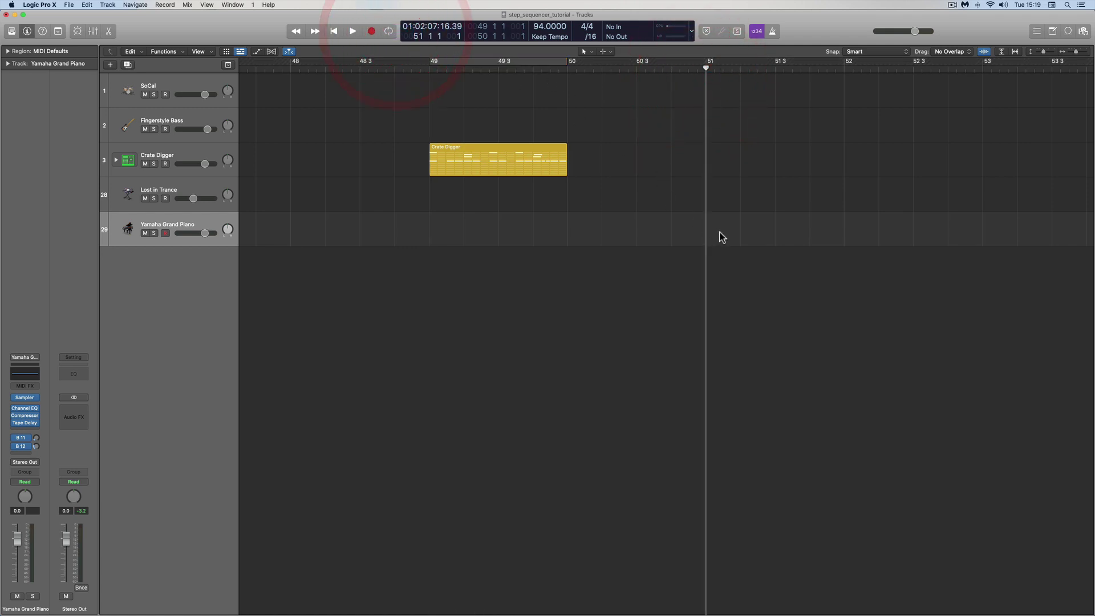
Show the Piano Roll editor for the Yamaha Grand Piano track
left_click(109, 31)
left_click(530, 307)
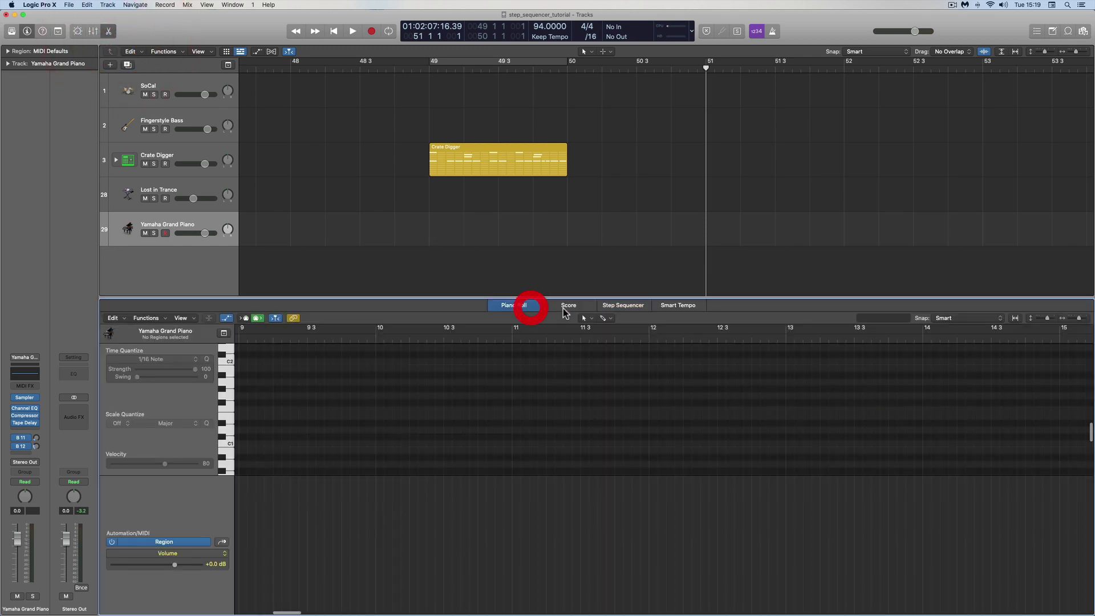
Hide the Piano Roll's automation area and show the Step Sequencer for the Yamaha Grand Piano track
left_click(229, 319)
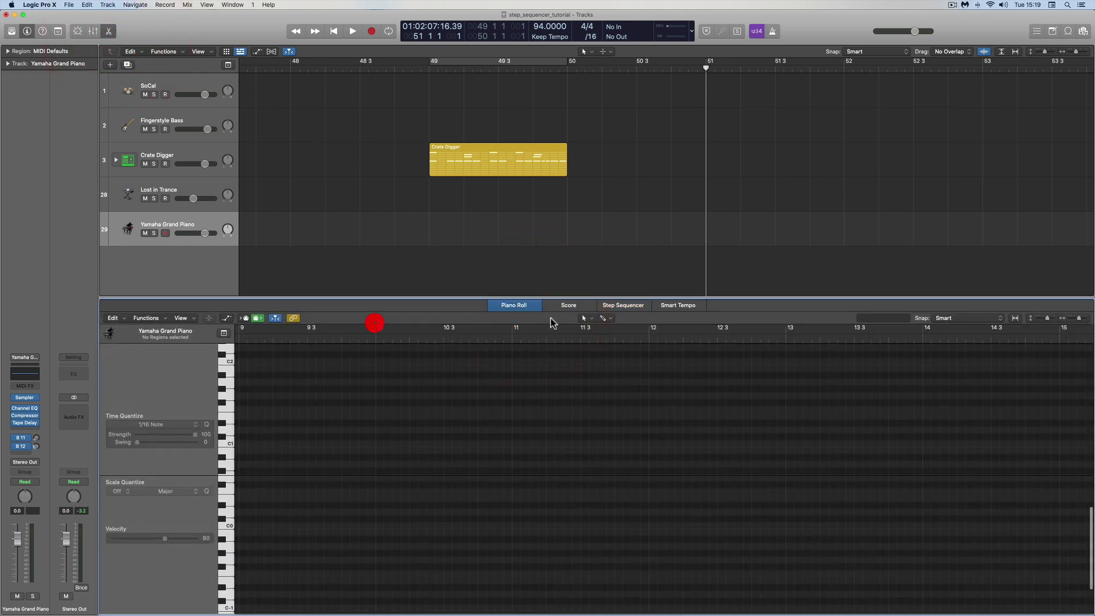
left_click(623, 305)
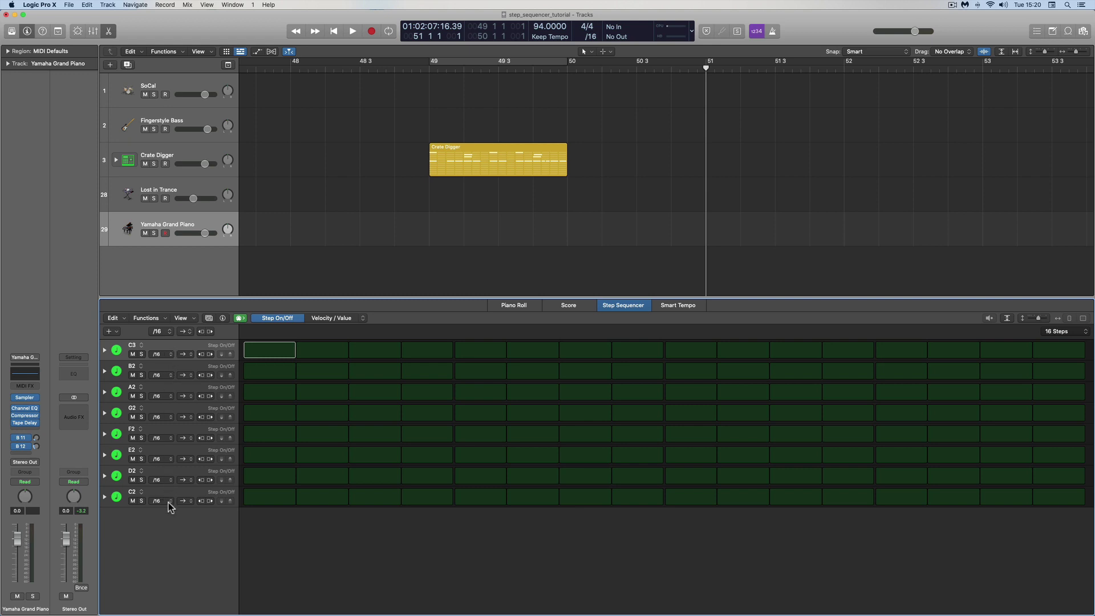
Turn on the first C3 step to create a piano pattern region at bar 51, and delete that region
left_click(267, 352)
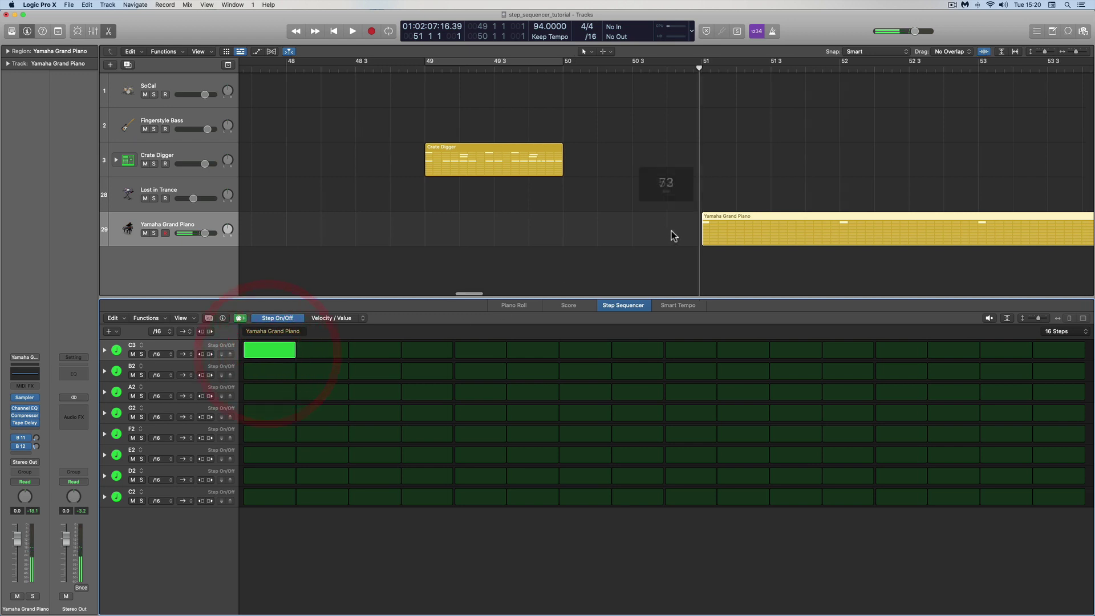
scroll(671, 229, "right", 5)
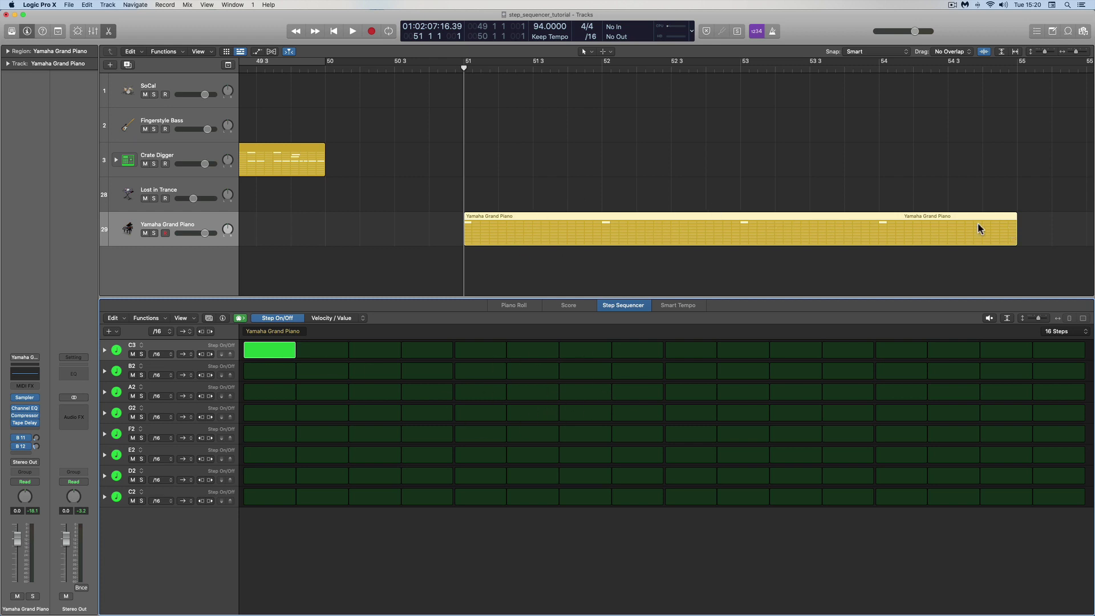
left_click(585, 215)
key("Delete")
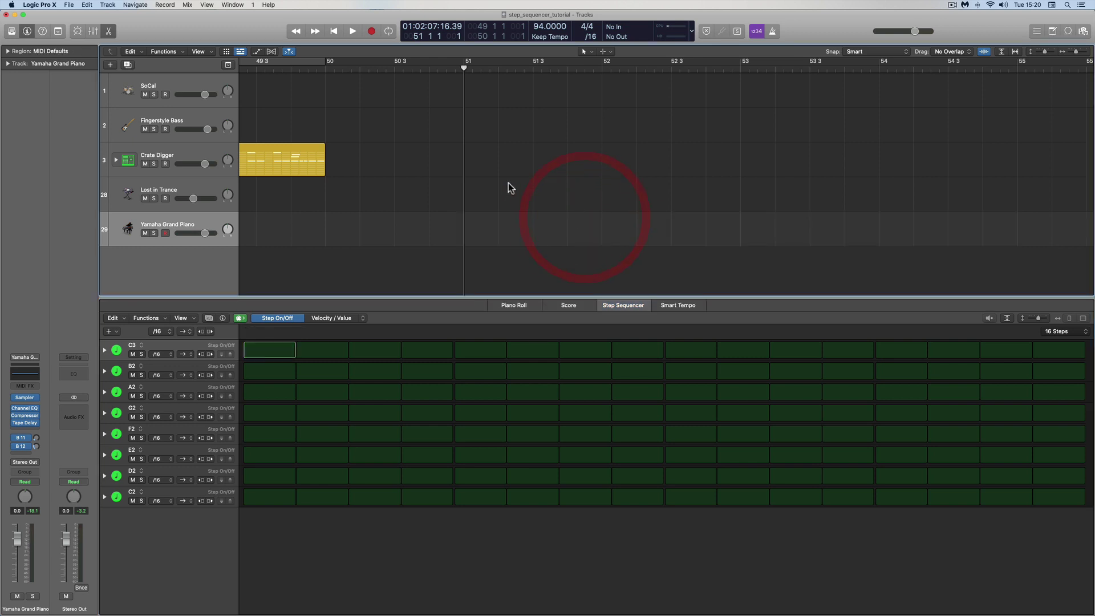
On the Crate Digger track, turn on the first Kick 1 step of an empty pattern at bar 51, and delete the resulting region
left_click(190, 145)
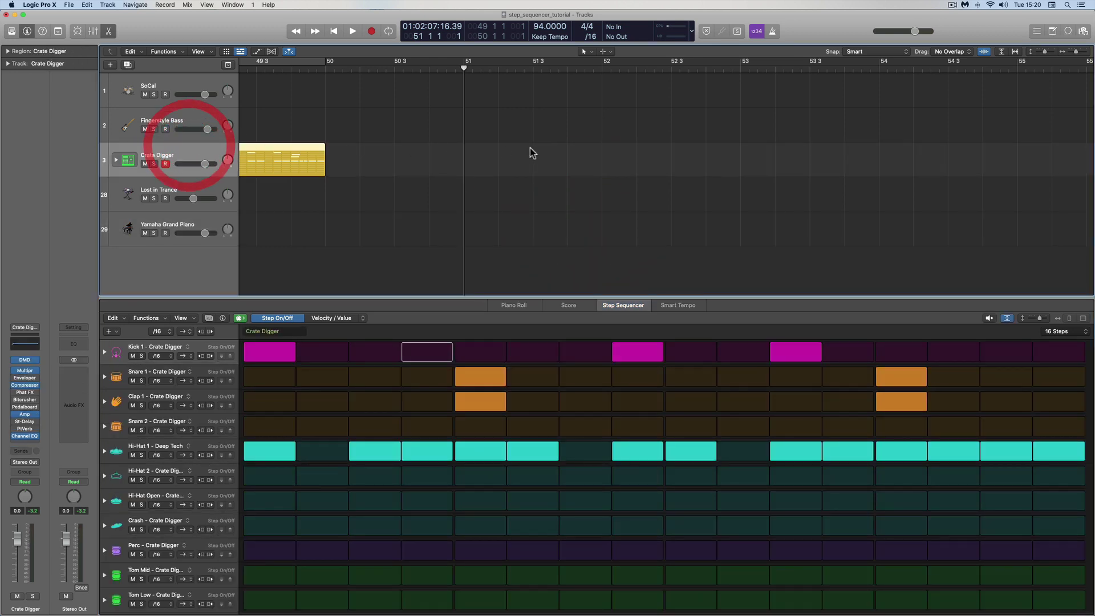
left_click(528, 153)
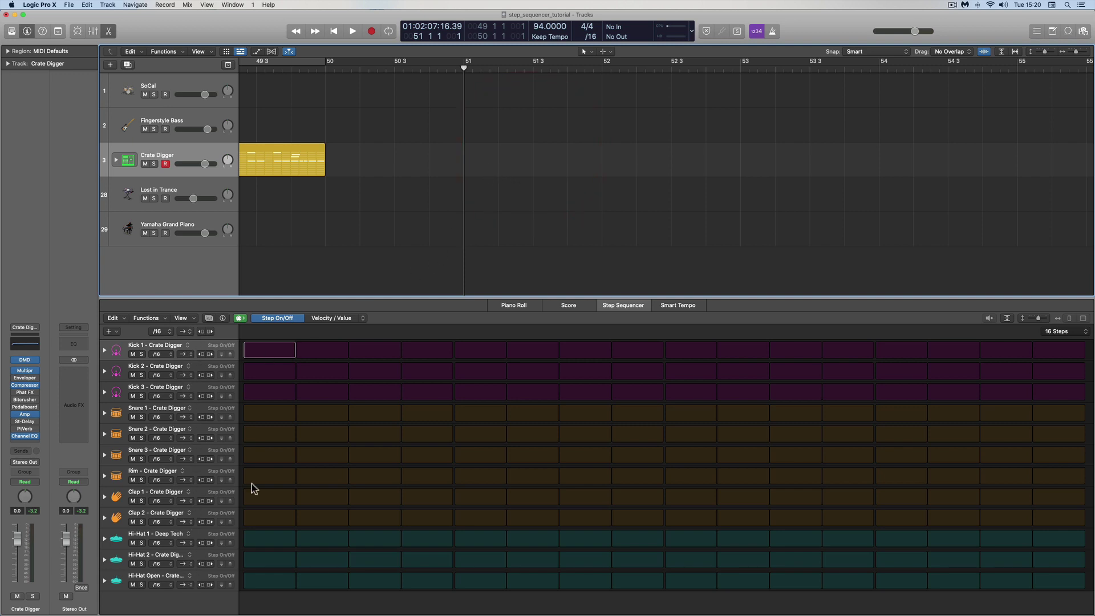
left_click(269, 349)
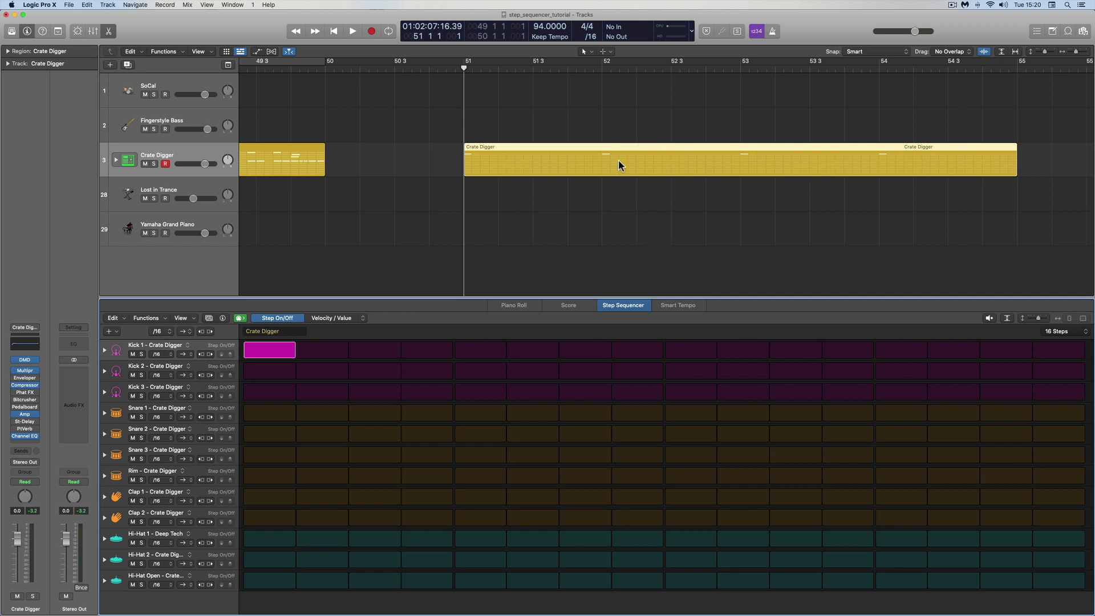
left_click(616, 145)
key("Delete")
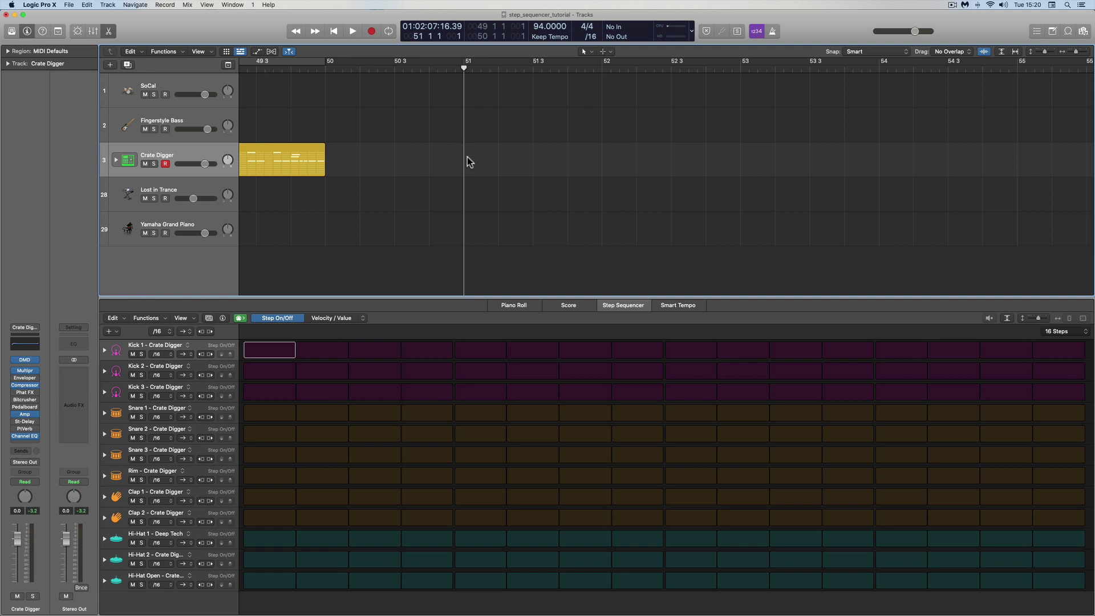
Create an empty pattern region on the Crate Digger track at bar 51 and delete it
right_click(471, 162)
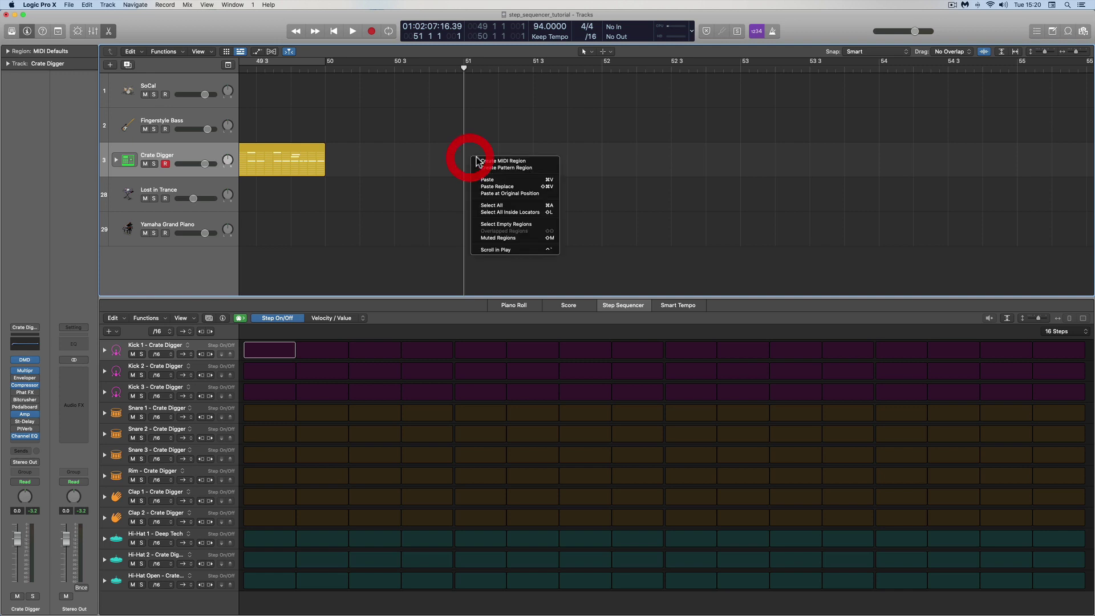
left_click(501, 164)
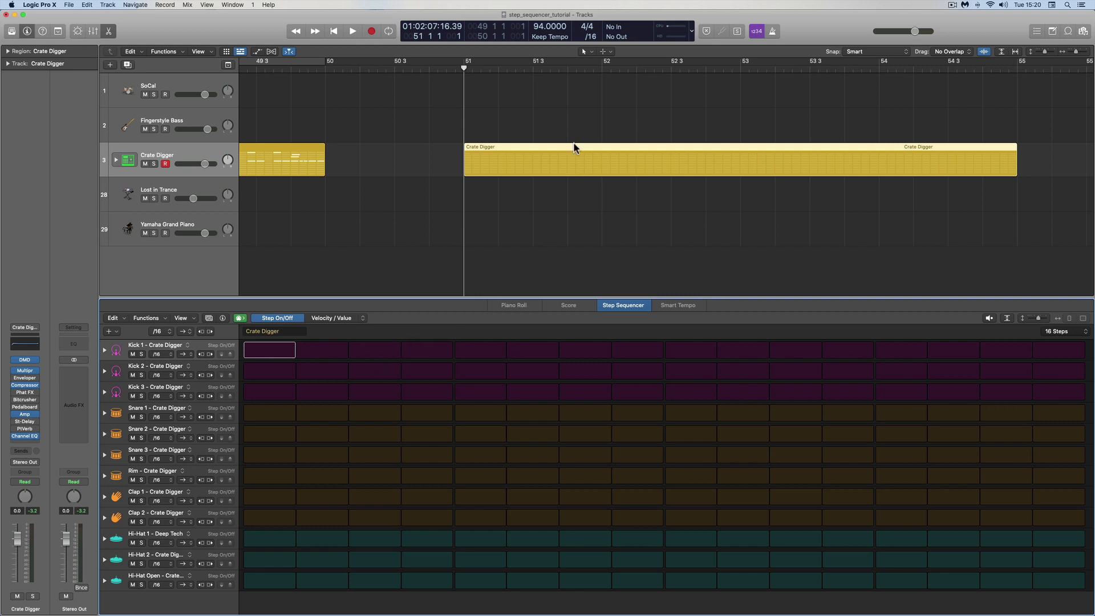
key("Delete")
left_click(513, 152)
key("Delete")
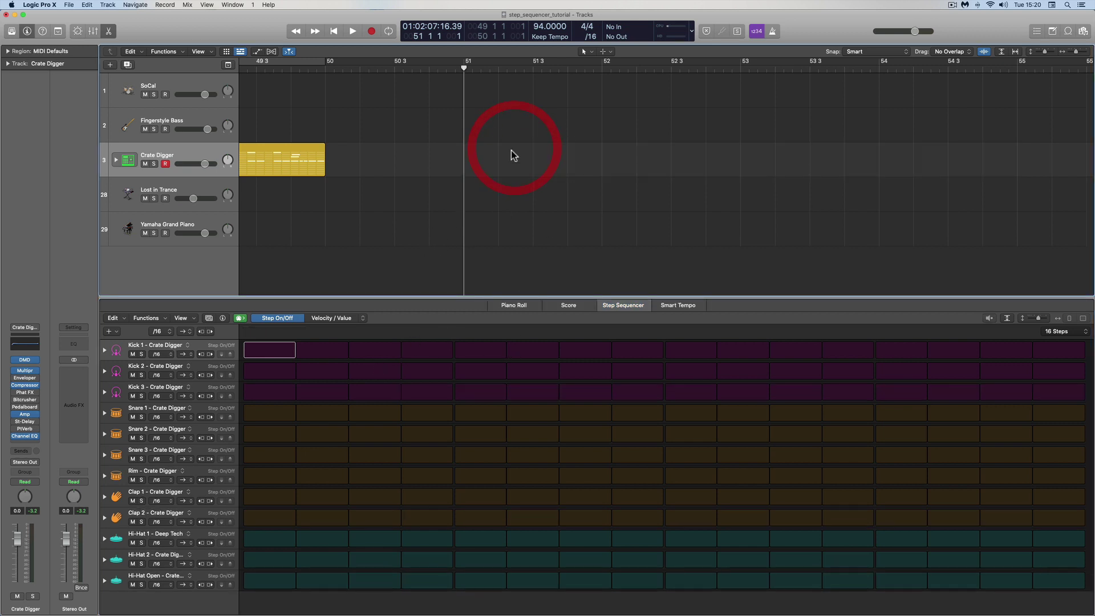
Create an empty pattern region on the Yamaha Grand Piano track at bar 51 and delete it
left_click(198, 224)
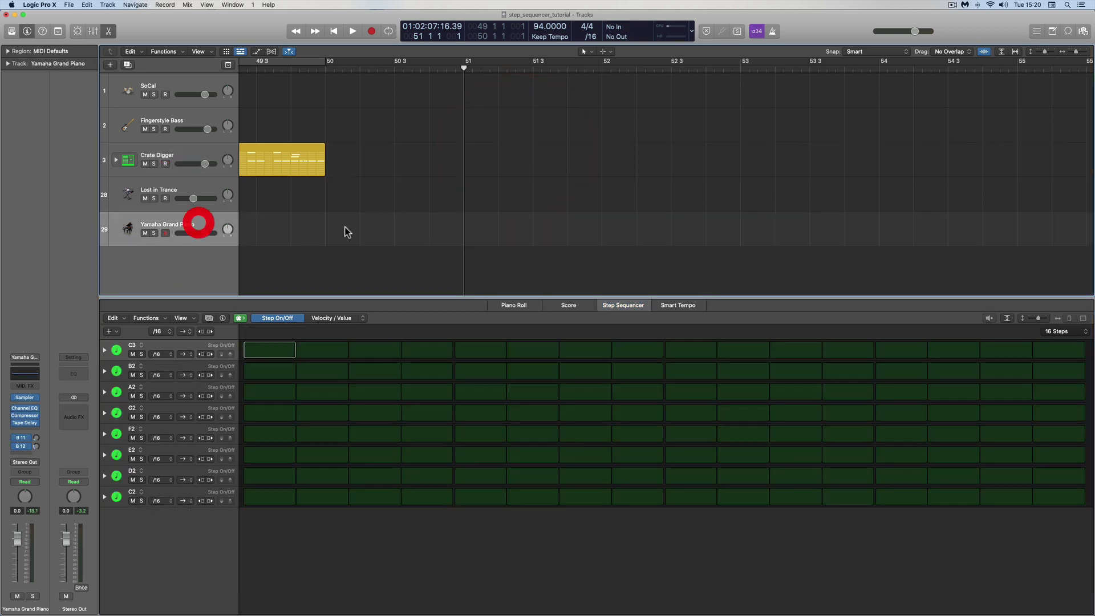
right_click(471, 228)
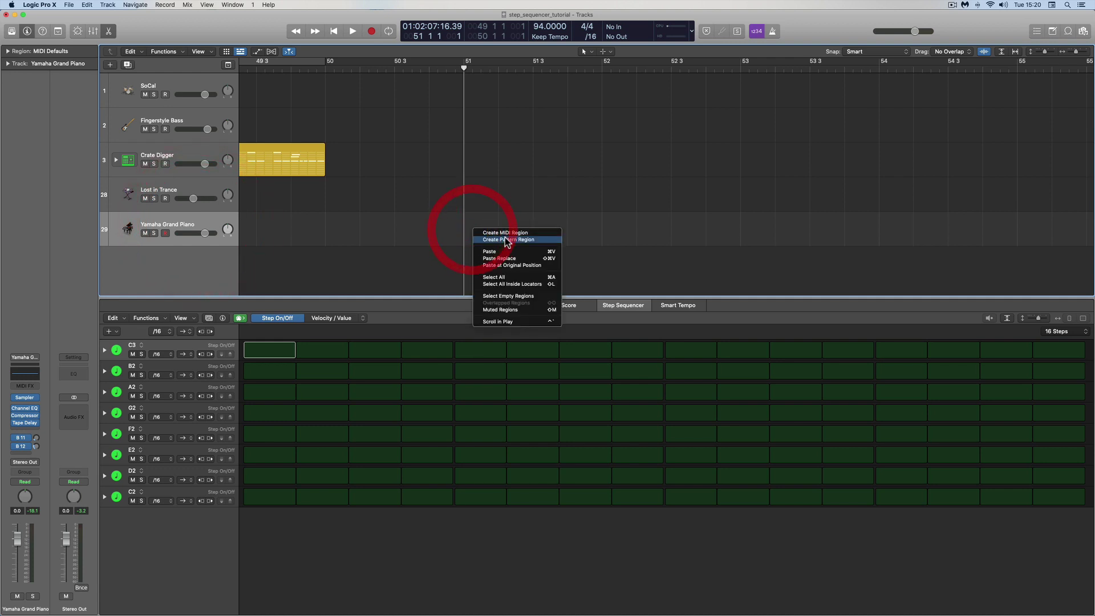
left_click(485, 238)
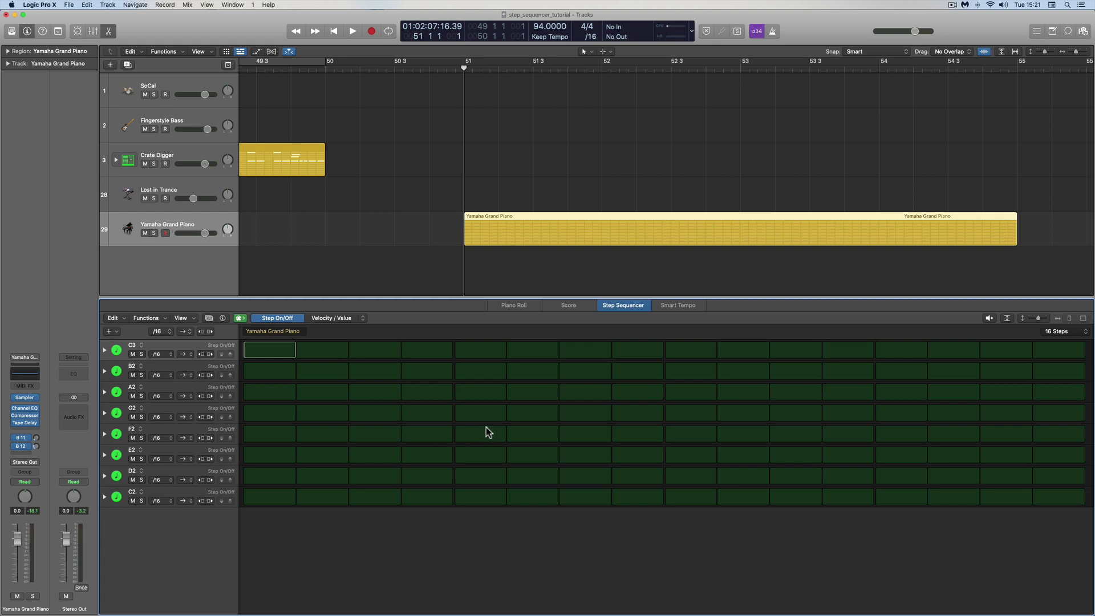
left_click(581, 214)
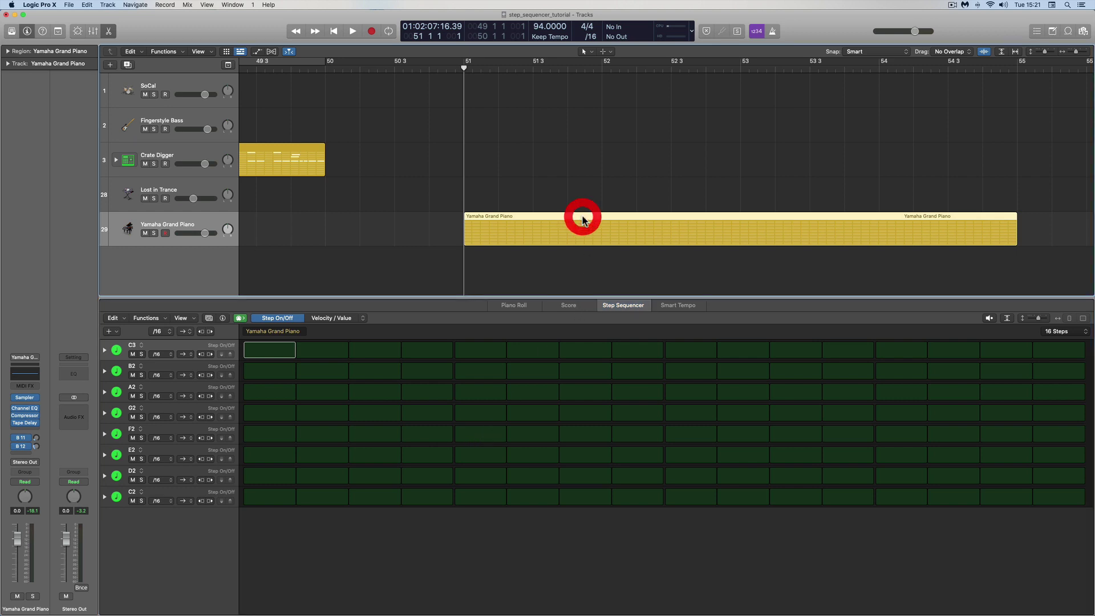
key("Delete")
Create a new pattern region on the Crate Digger track at bar 51
left_click(472, 154)
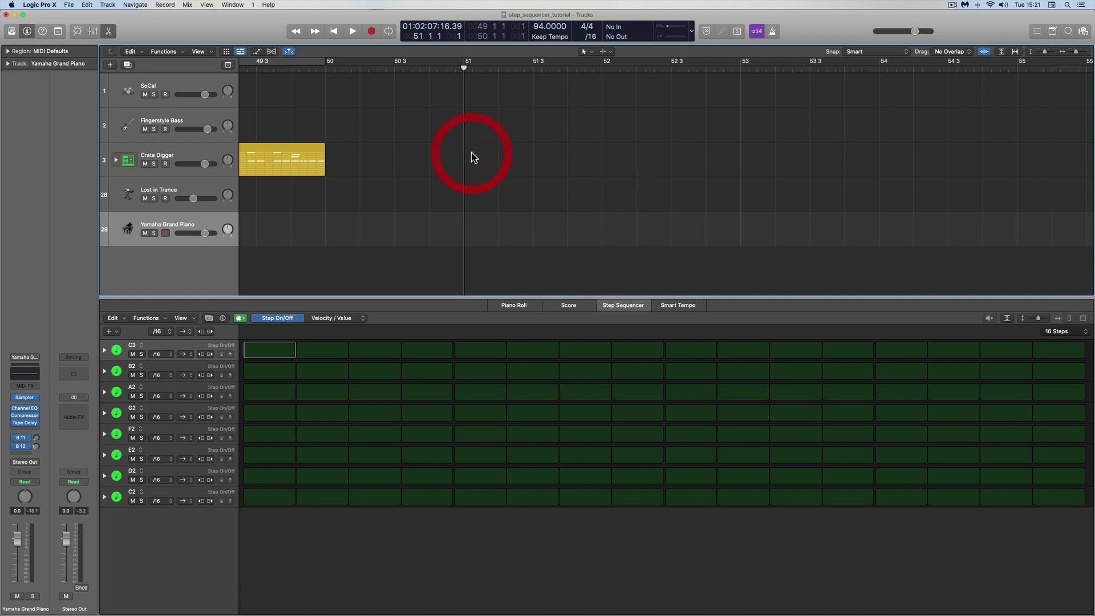
left_click(202, 146)
left_click(478, 159)
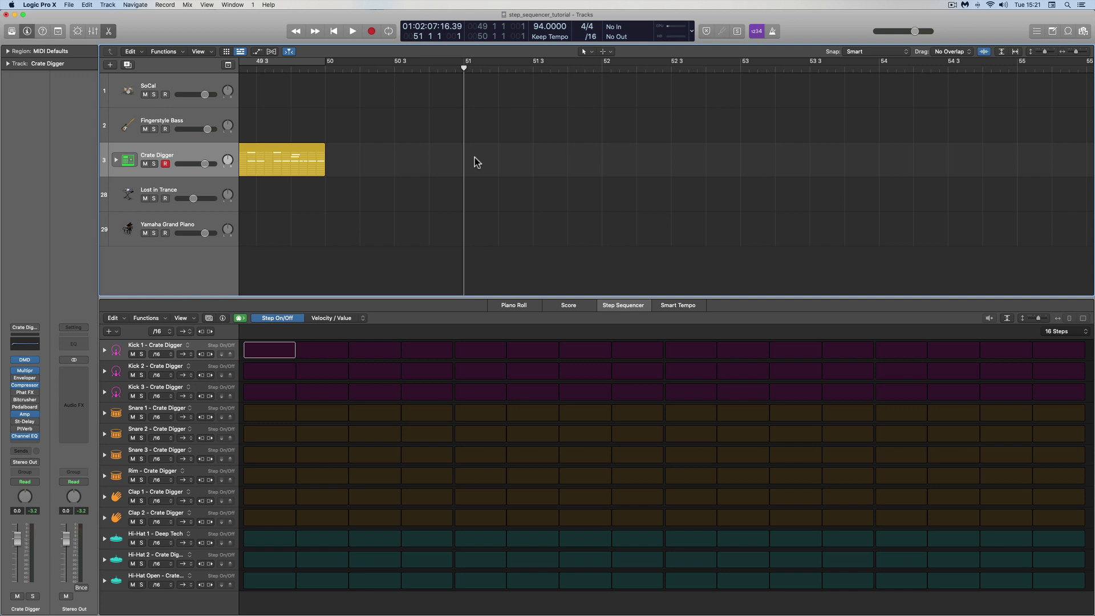
right_click(477, 162)
left_click(506, 166)
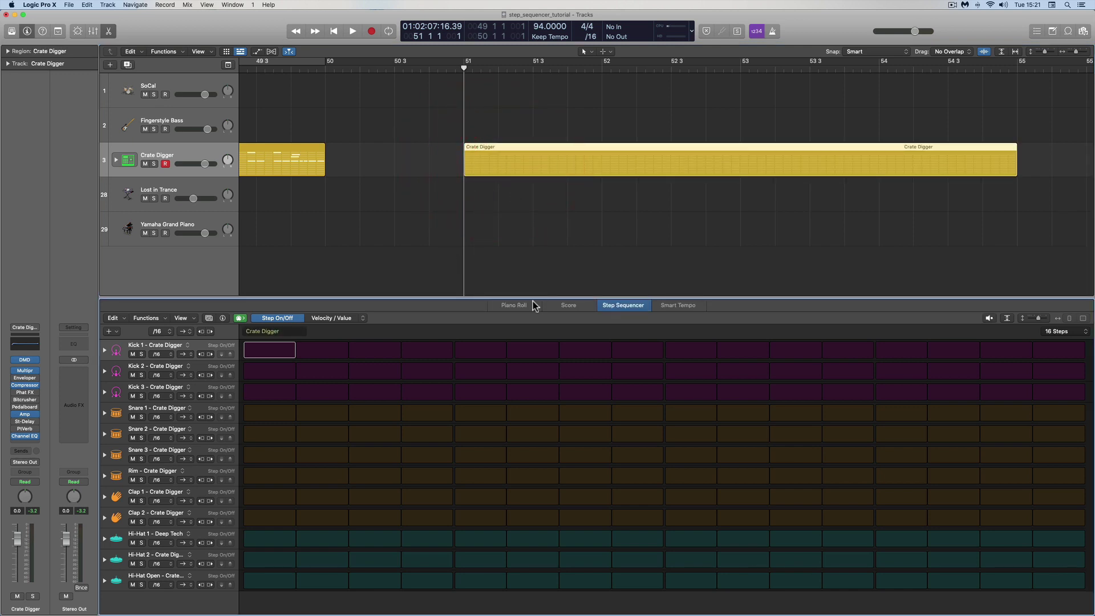
Apply the Drums template from the pattern browser to the new Crate Digger pattern and hide the browser
left_click(208, 317)
left_click(118, 363)
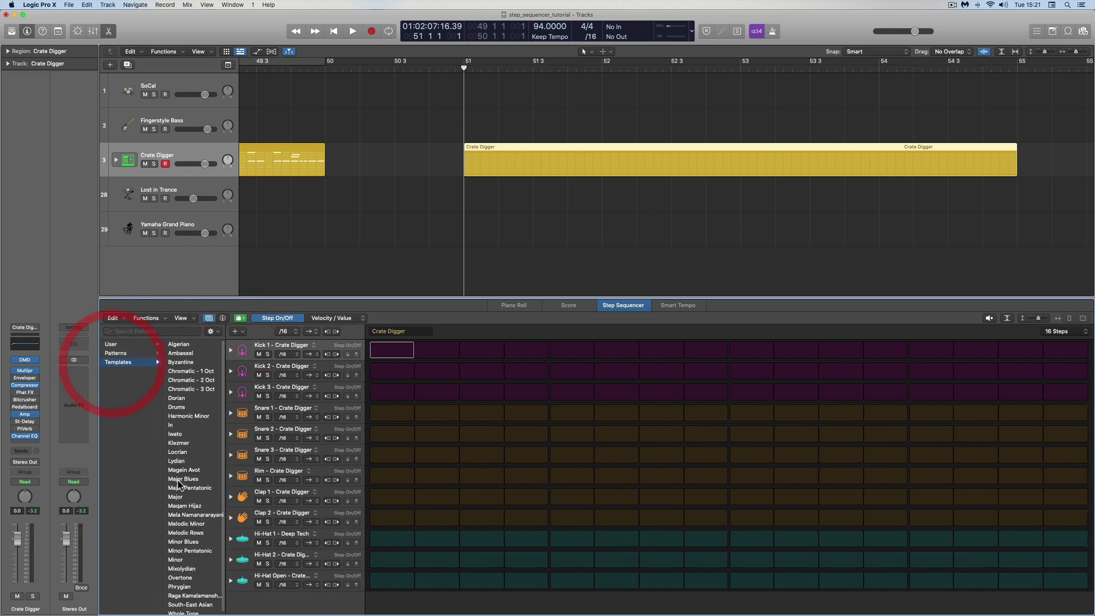
left_click(178, 408)
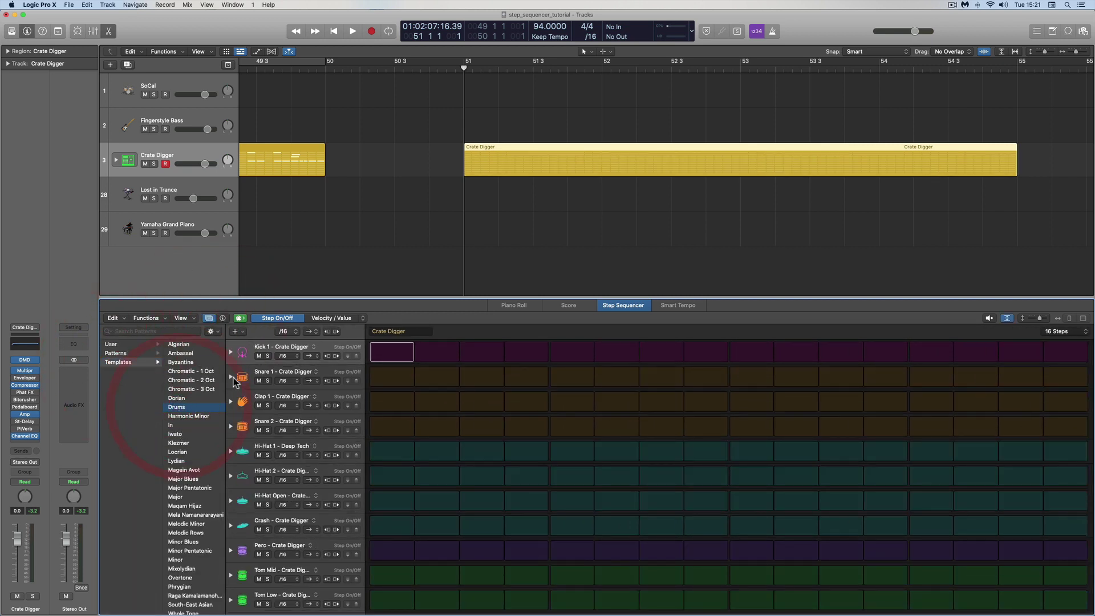
left_click(209, 318)
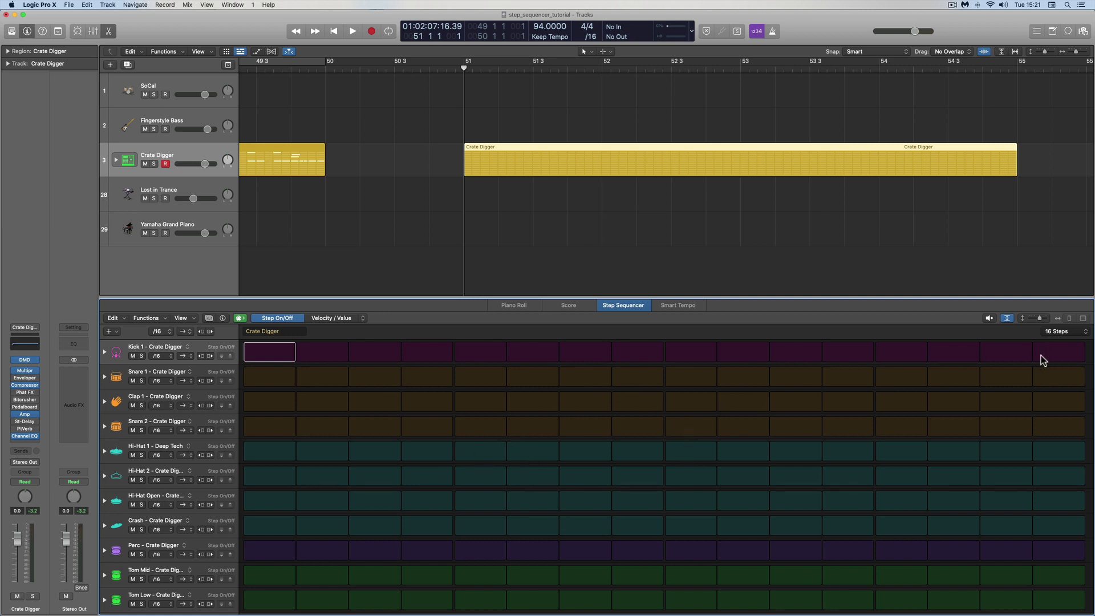
Examine the pattern length options, the step rate options and the length of the new Crate Digger region
left_click(1060, 331)
left_click(1019, 334)
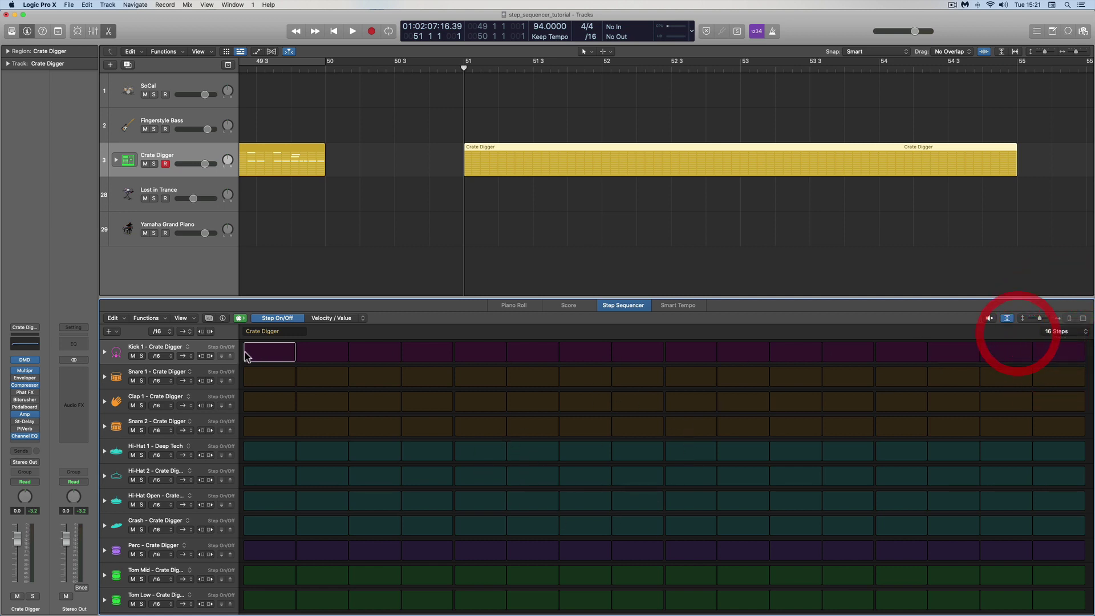
left_click(164, 330)
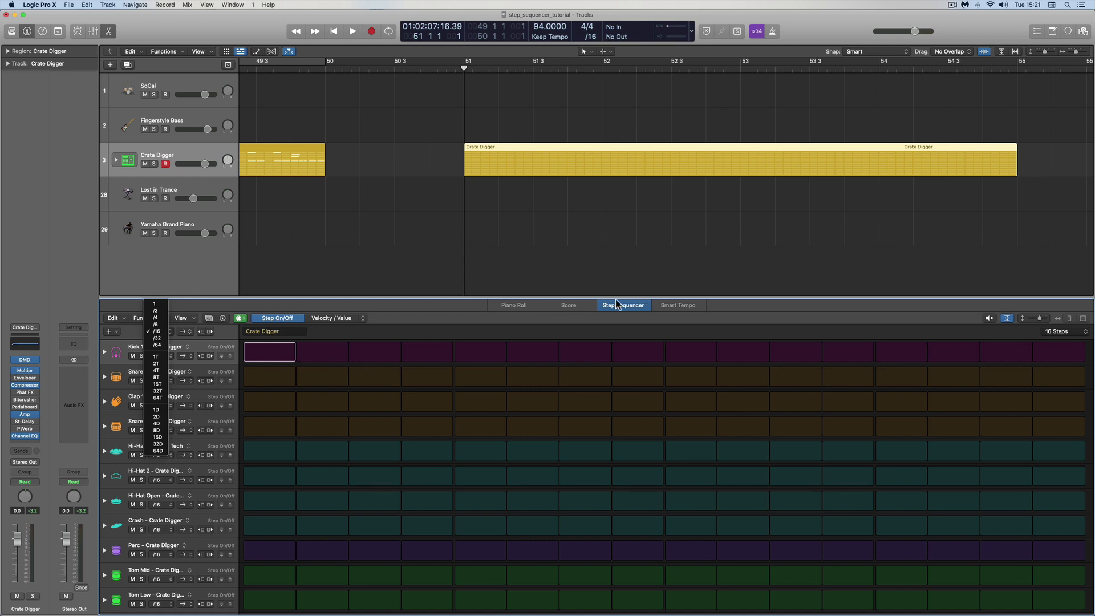
left_click(1015, 173)
mouse_move(1014, 174)
left_mouse_down()
mouse_move(597, 179)
mouse_move(1017, 184)
left_mouse_up()
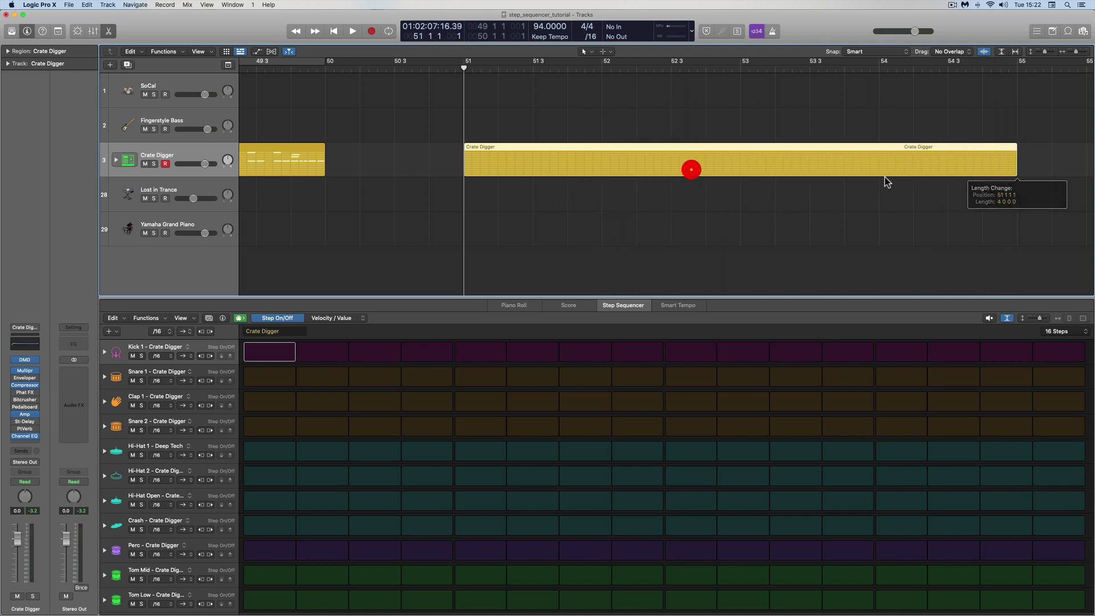
Program Kick 1 on steps 1, 8 and 11, and Snare 1 and Clap 1 on steps 5 and 13
left_click(1070, 52)
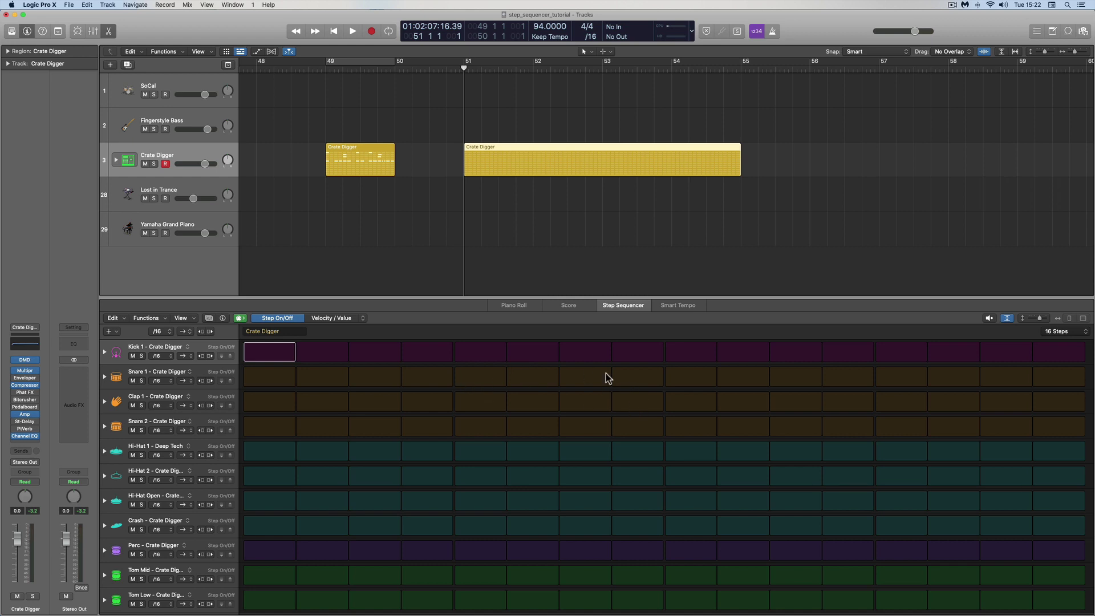
left_click(272, 354)
left_click(479, 376)
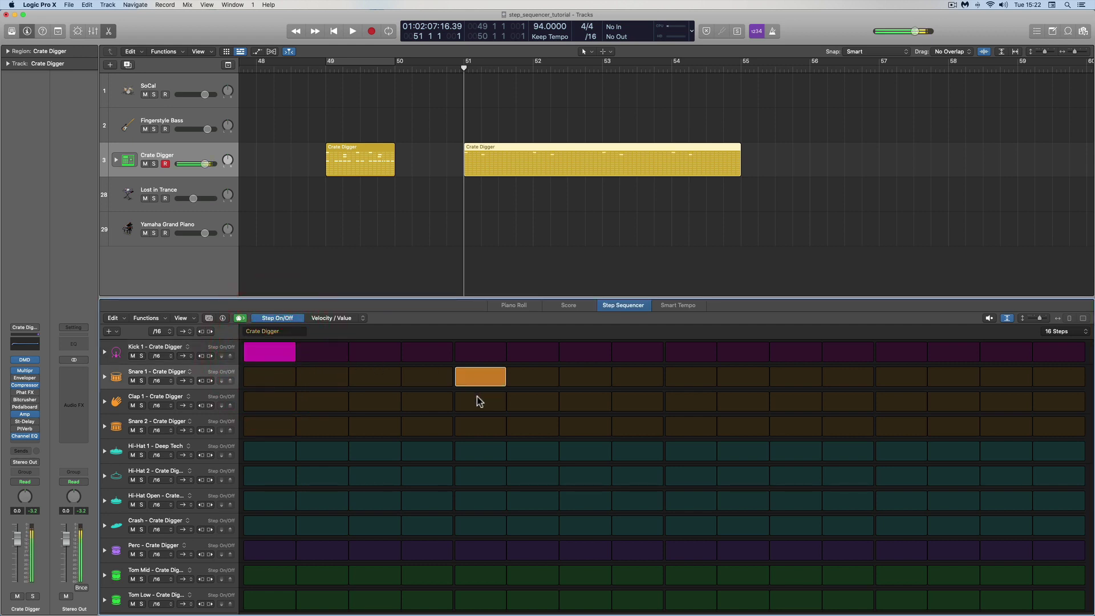
left_click(478, 400)
left_click(648, 354)
left_click(796, 352)
left_click(890, 376)
left_click(894, 400)
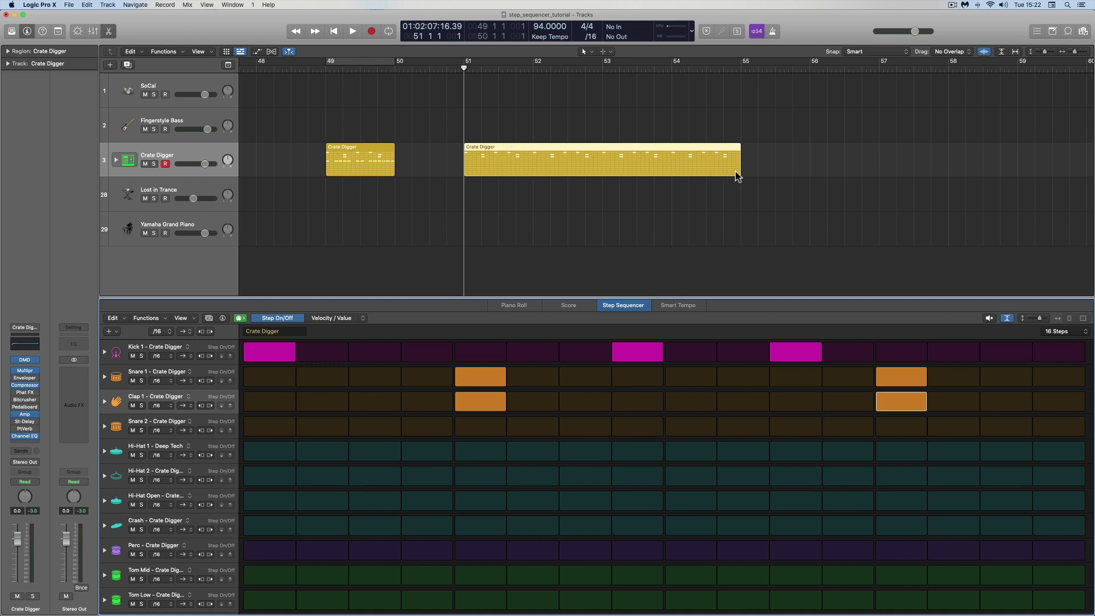
Set the cycle range to the new Crate Digger region, bars 51 to 55
mouse_move(739, 165)
left_mouse_down()
mouse_move(533, 164)
mouse_move(740, 171)
left_mouse_up()
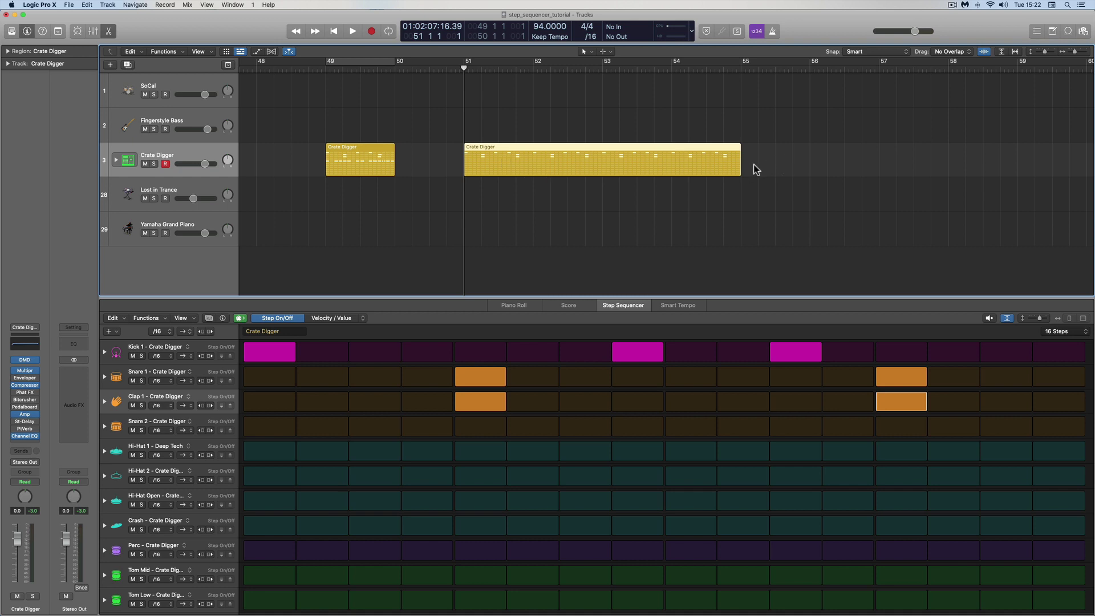
key("u")
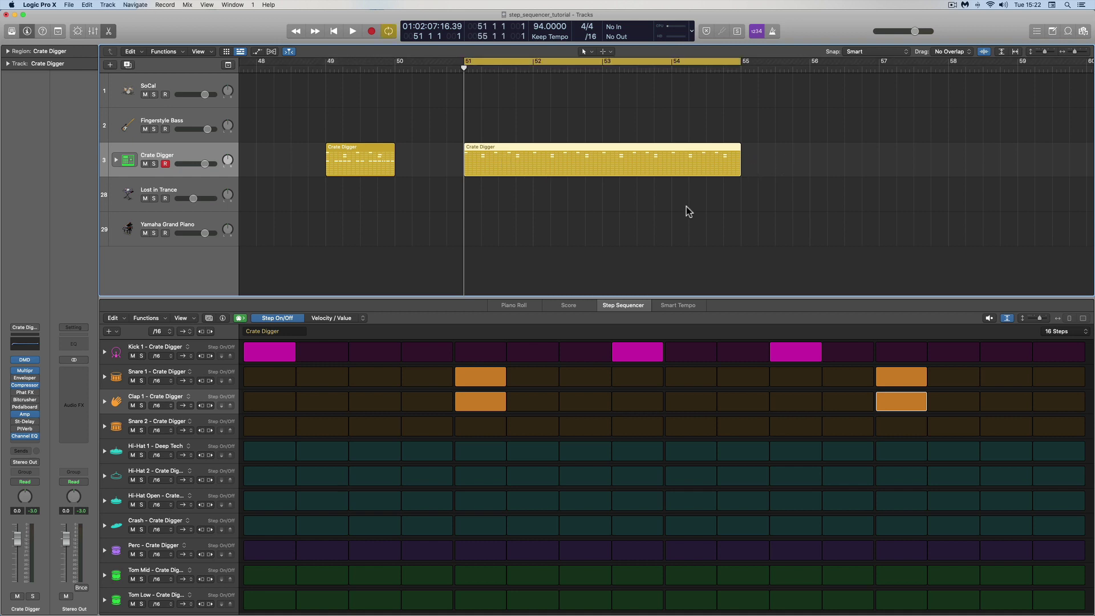
Turn on step 3 of the Kick 1 row and switch it off again
left_click(386, 348)
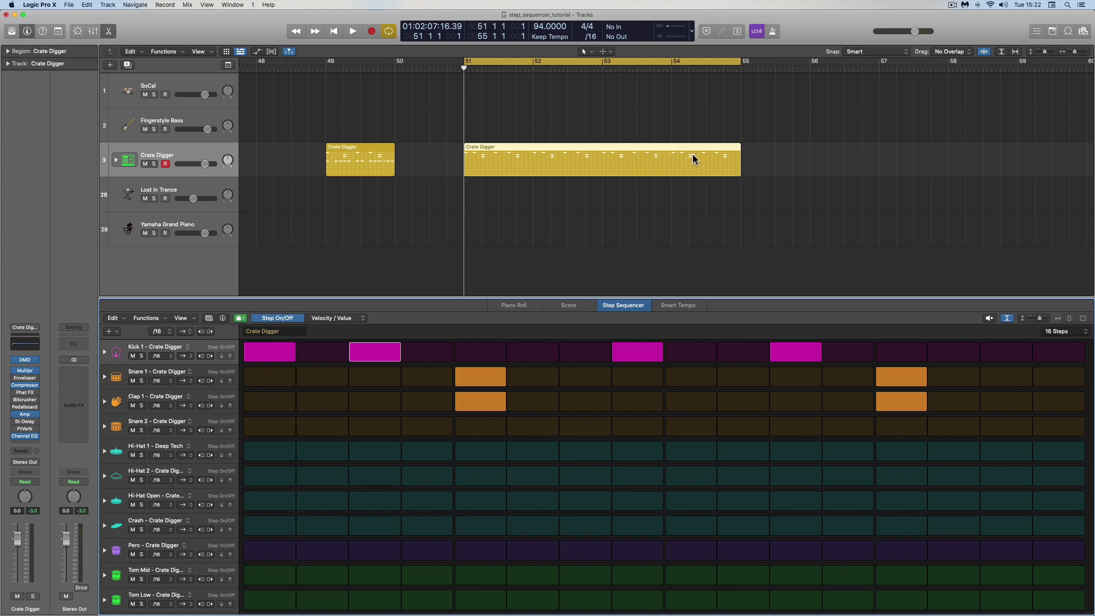
scroll(692, 158, "right", 1)
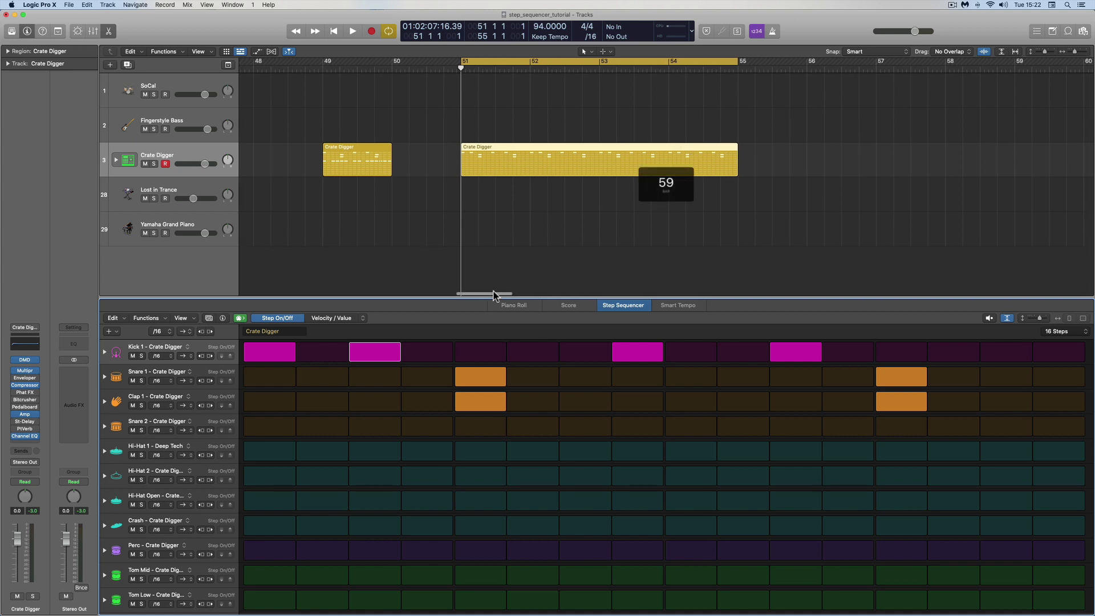
left_click(388, 358)
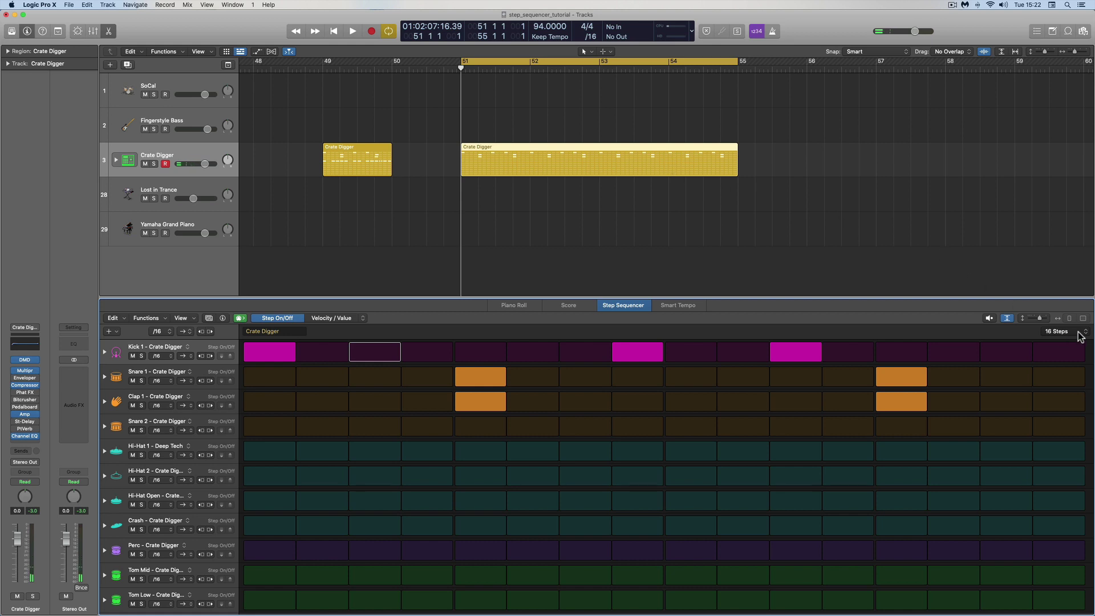
Check the pattern's step rate options and set the pattern length to 64 steps
left_click(156, 331)
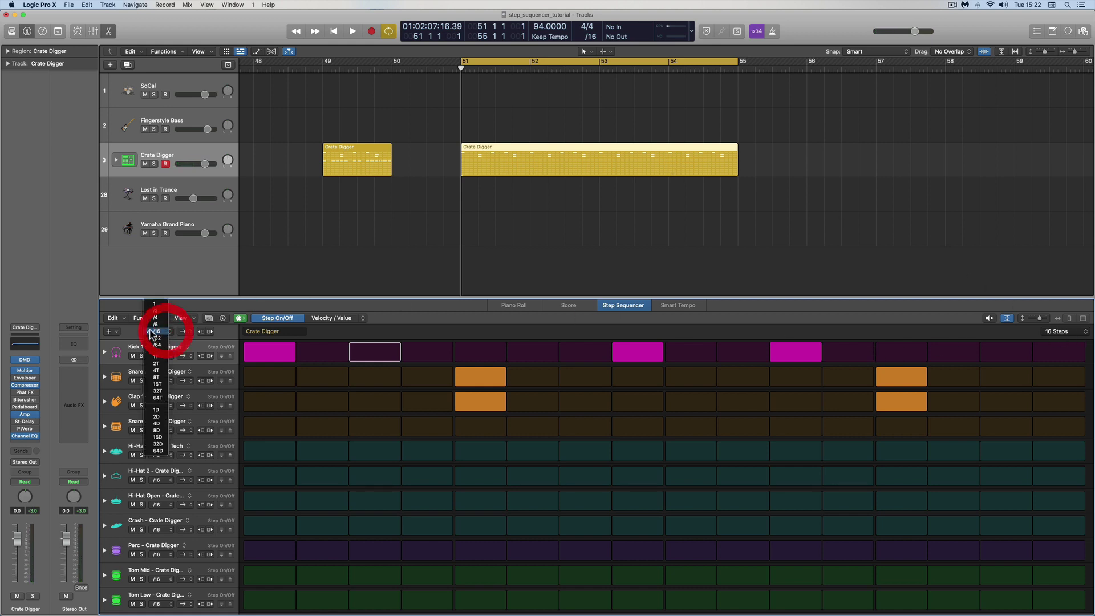
left_click(144, 332)
left_click(1066, 331)
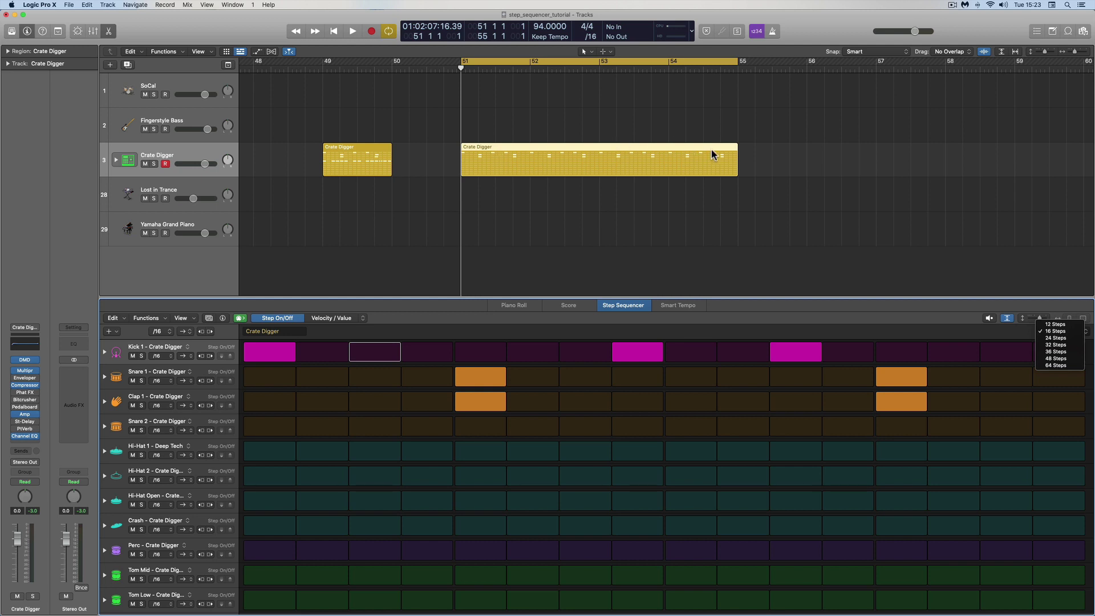
left_click(1056, 365)
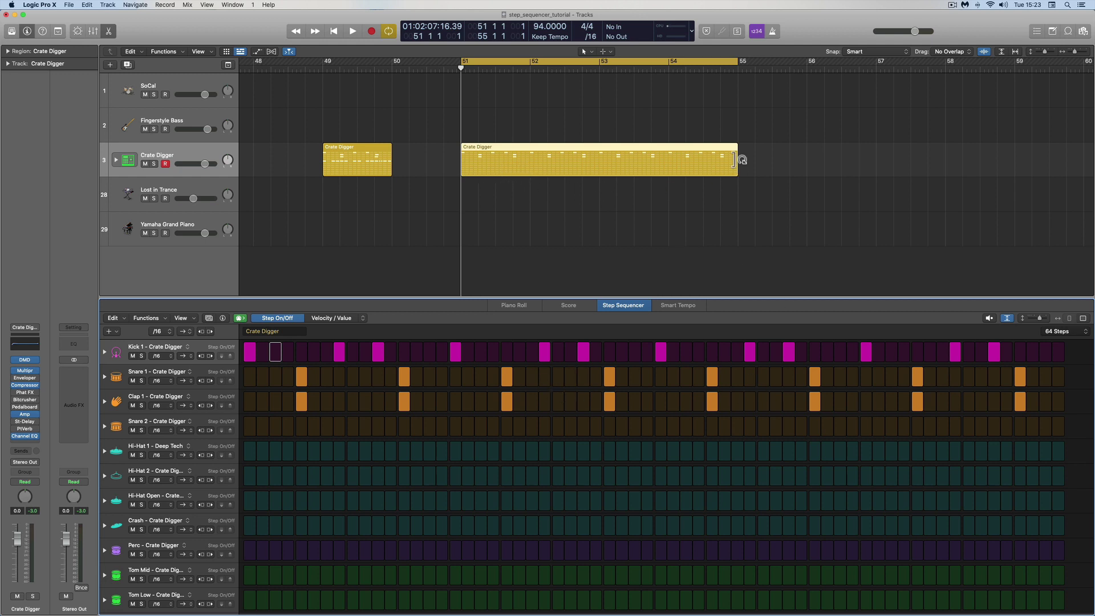
Set the pattern length back to 16 steps and select step 1 of the Kick 1 row
left_click(1081, 332)
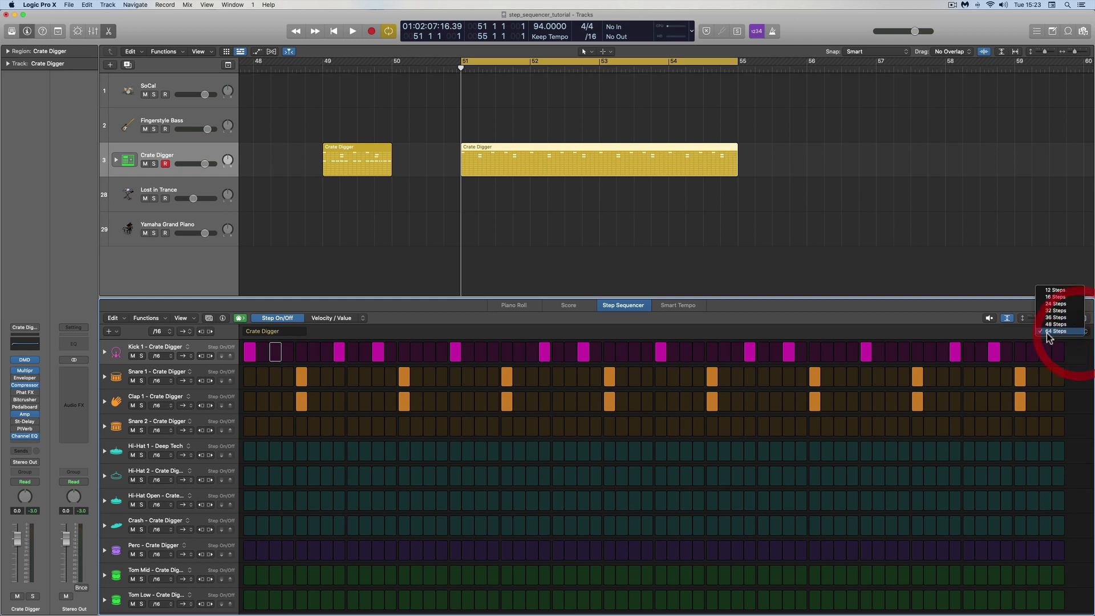
left_click(1020, 336)
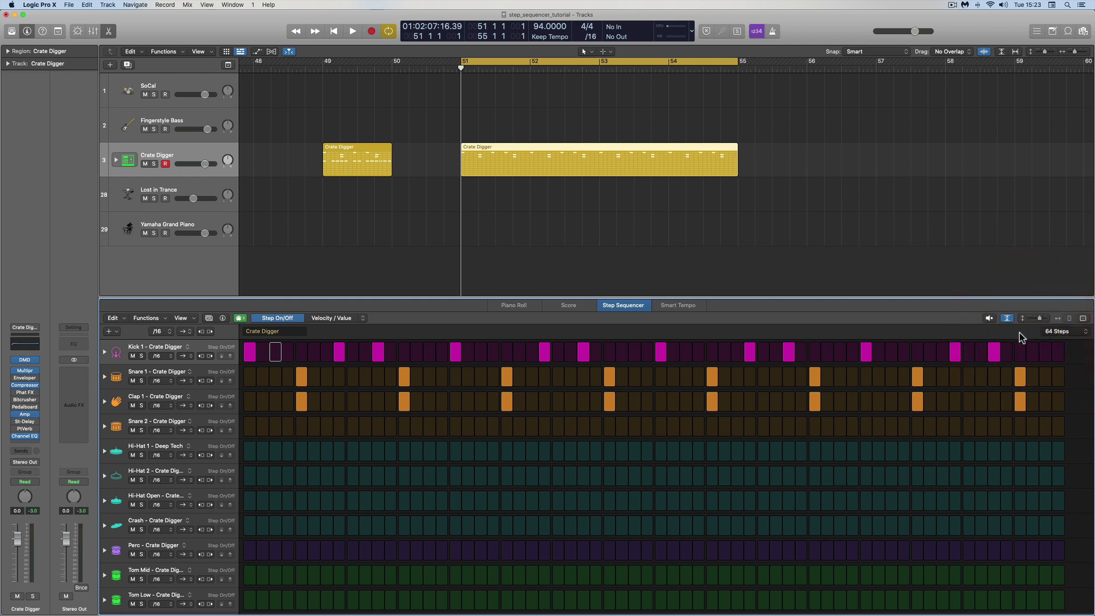
left_click(1085, 333)
left_click(1055, 297)
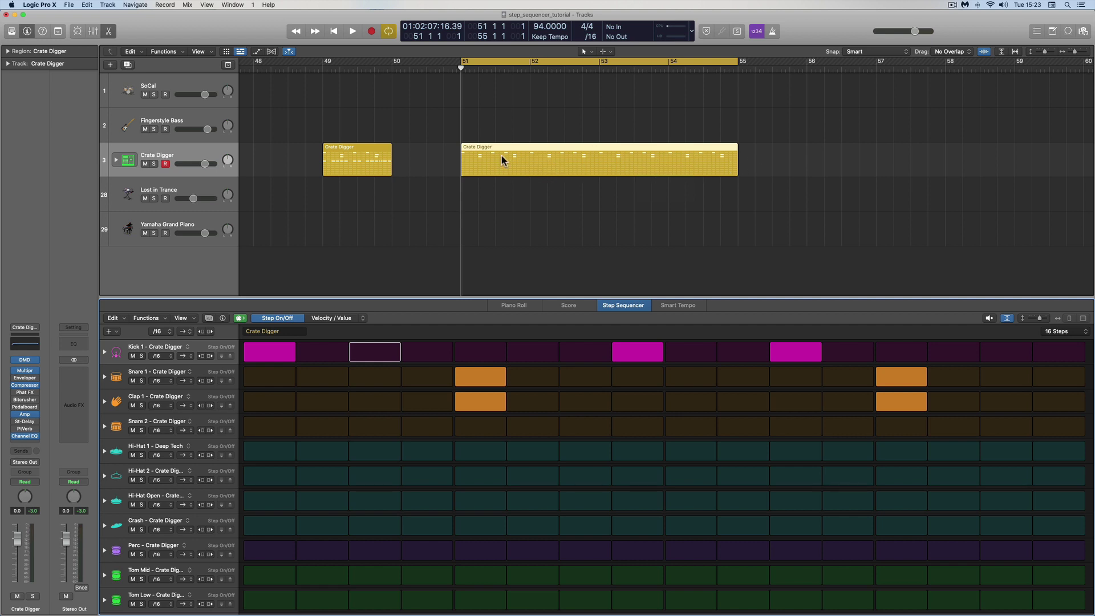
left_click(279, 358)
Extend the pattern to 64 steps and play it back with Kick 1 hits added on steps 30, 44 and 63
left_click(1072, 331)
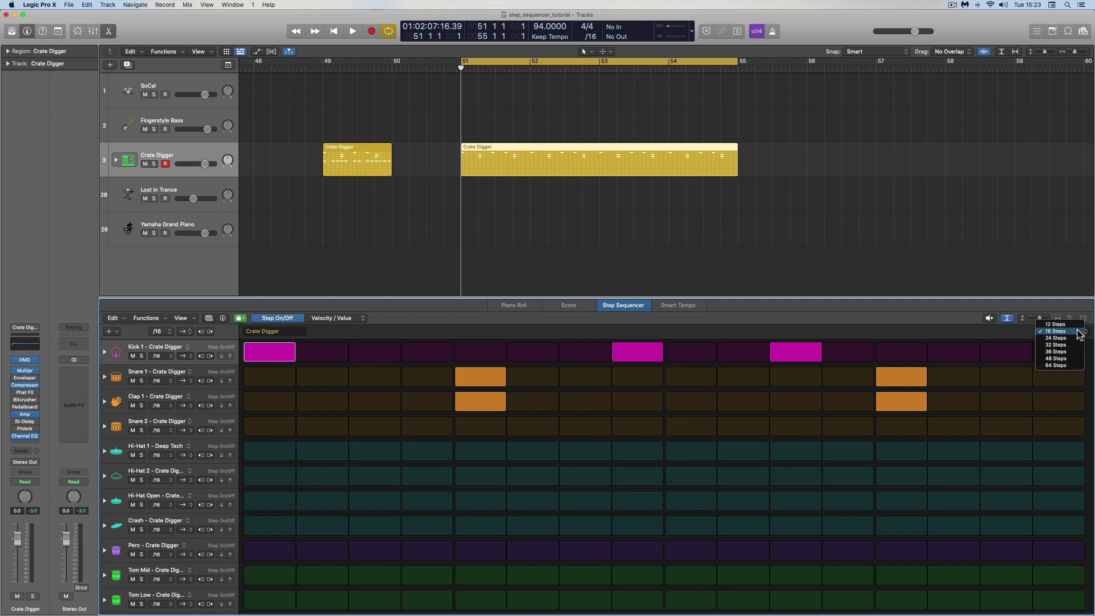
left_click(1070, 366)
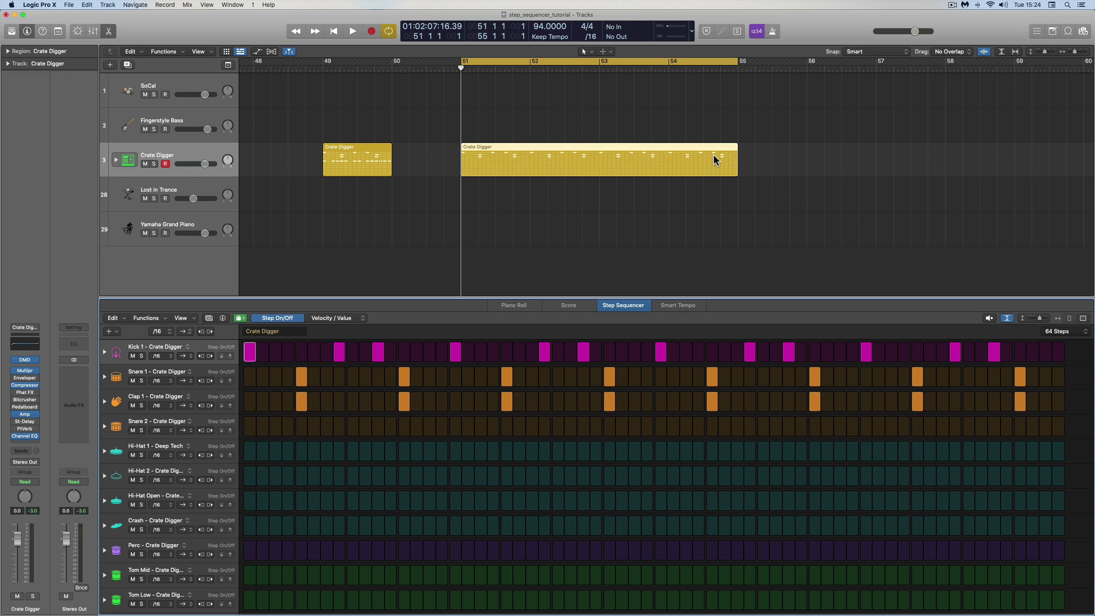
left_click(621, 358)
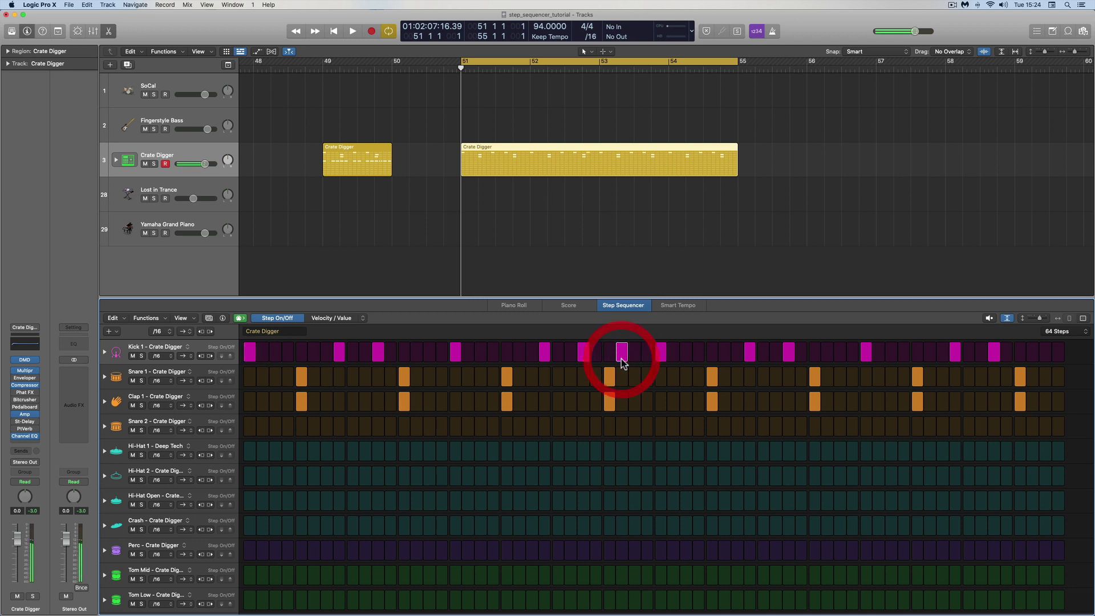
left_click(802, 358)
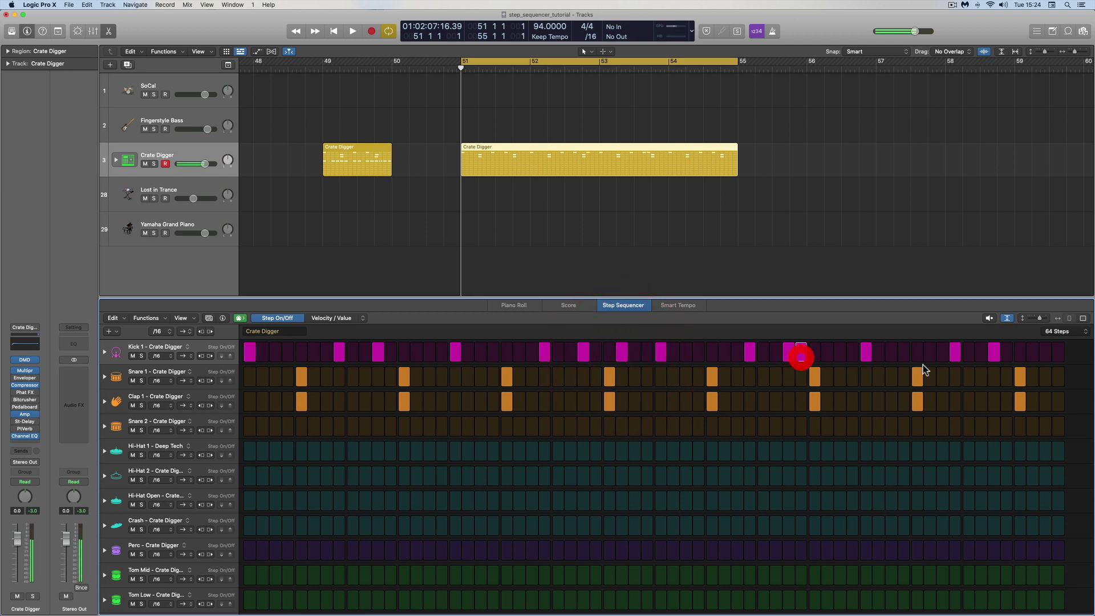
left_click(1044, 355)
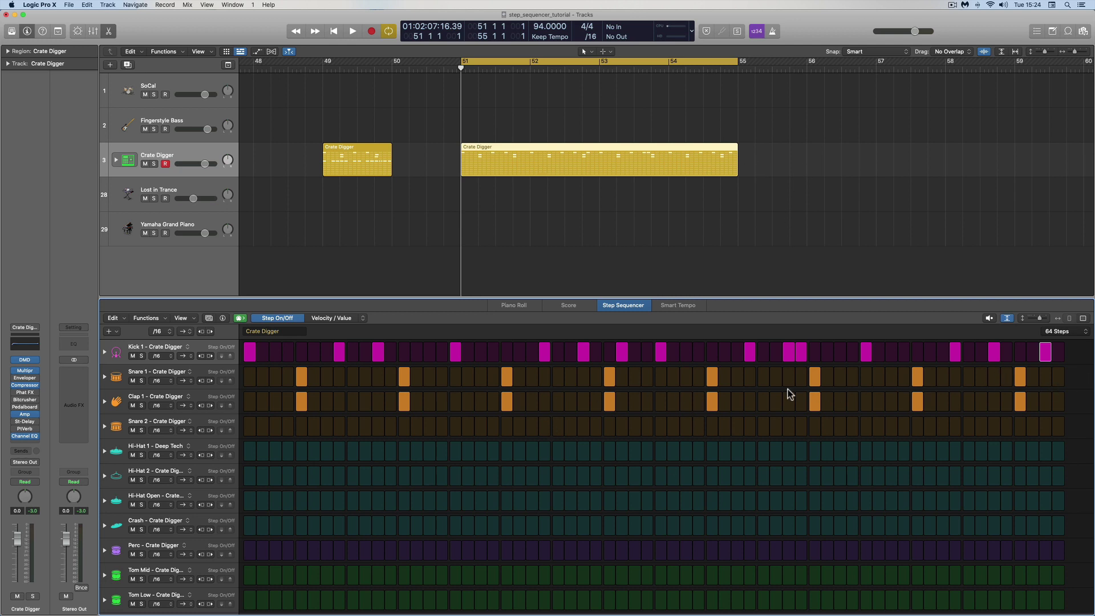
key("space")
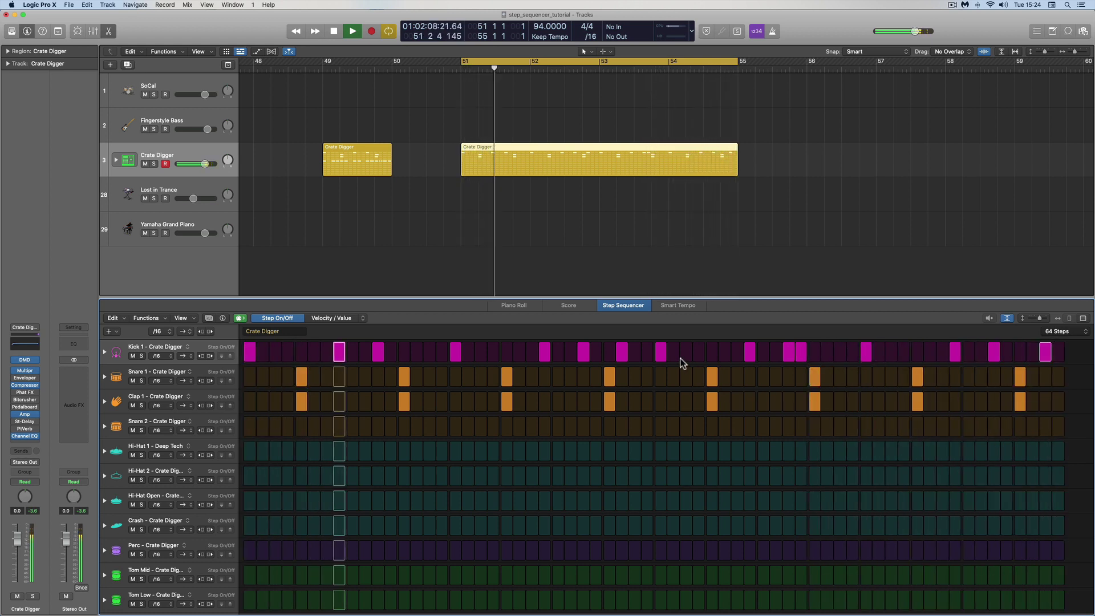
key("space")
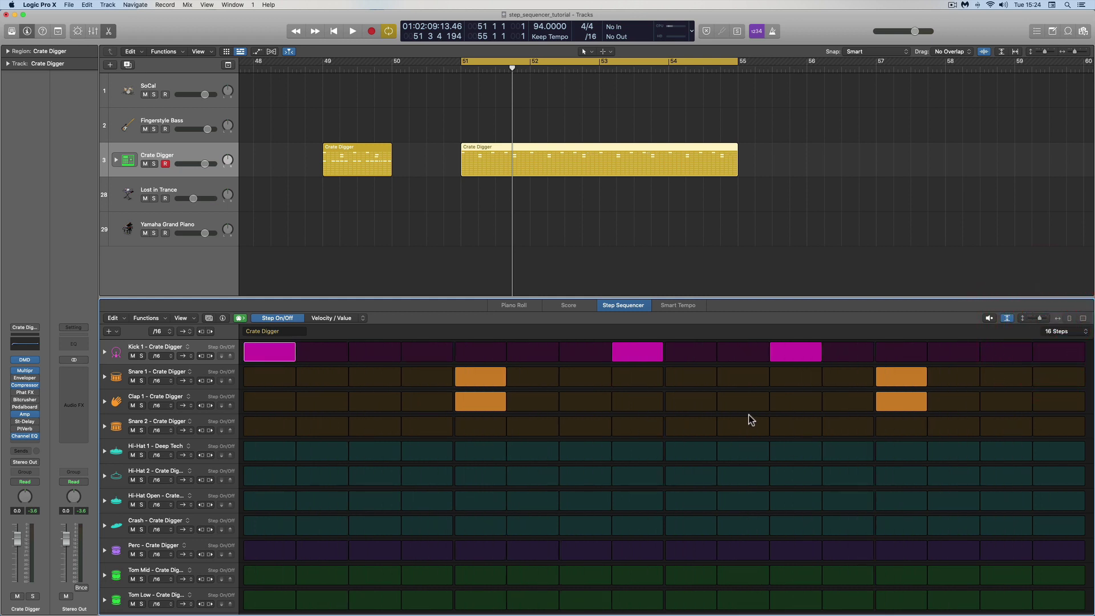
Set the pattern length to 64 steps again and check the step rate options
left_click(1085, 336)
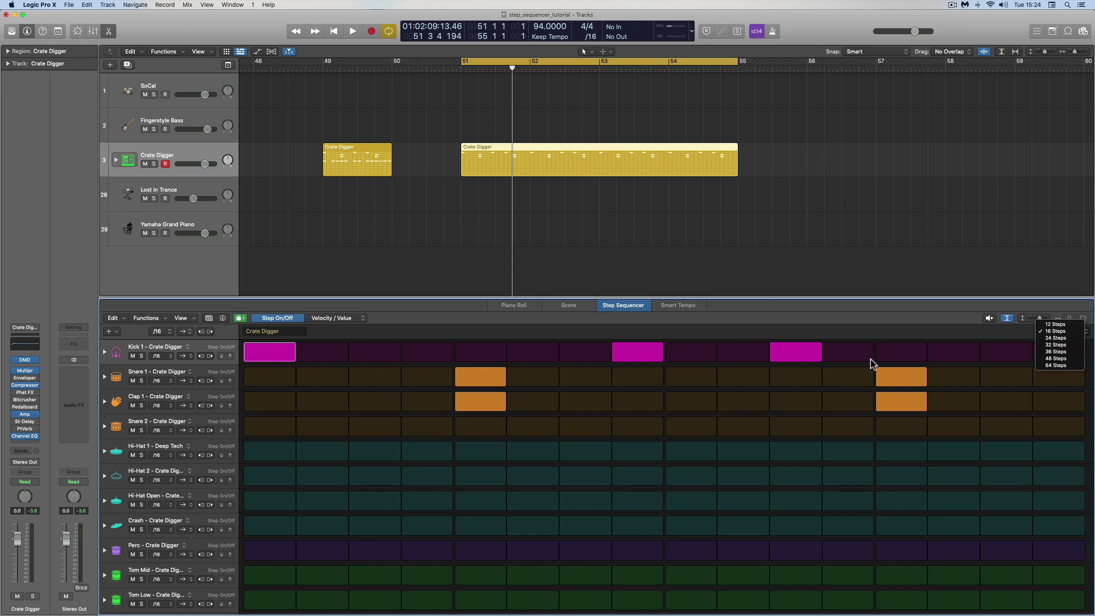
left_click(970, 342)
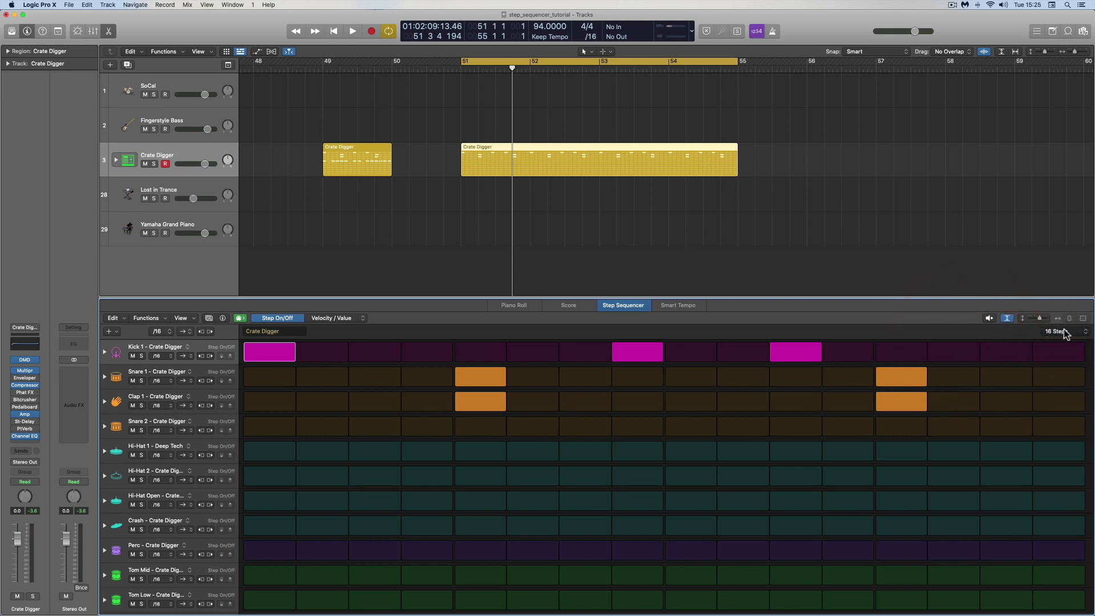
left_click(1082, 332)
left_click(1061, 365)
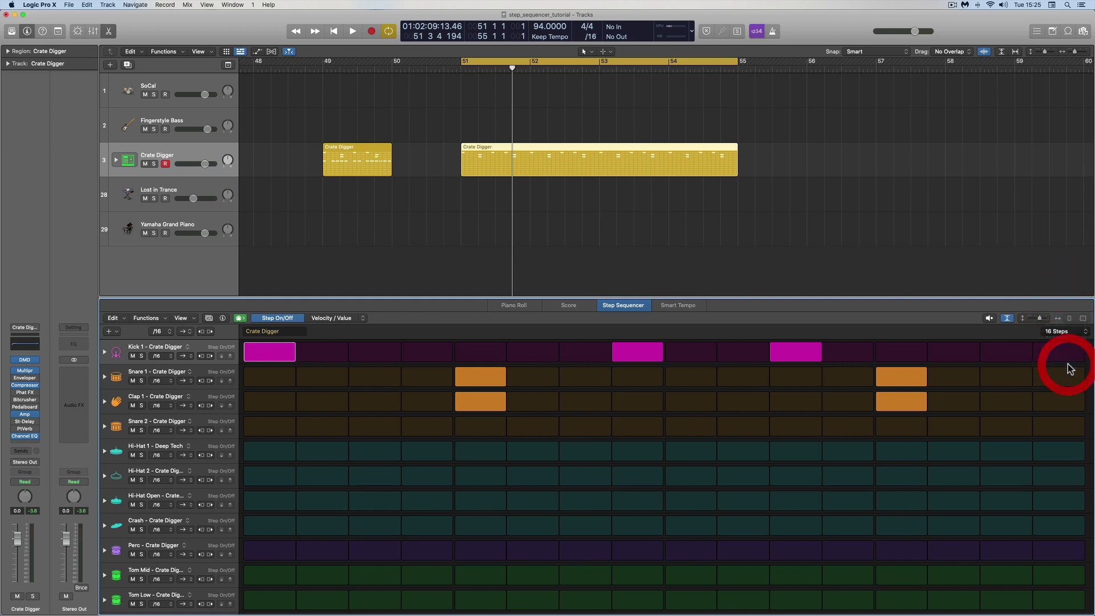
left_click(170, 331)
left_click(137, 335)
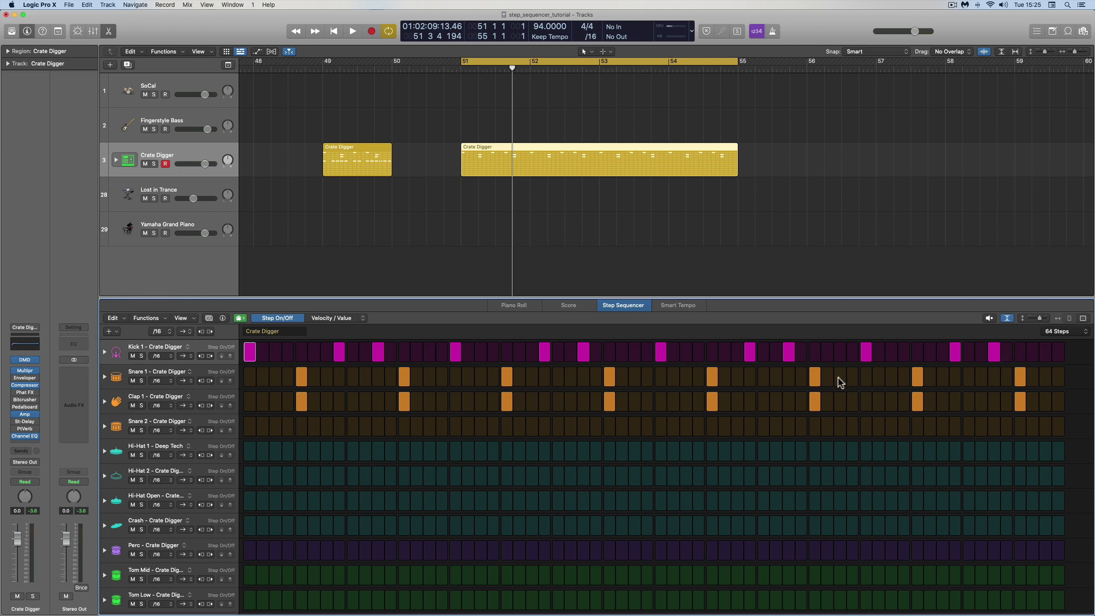
Widen the step display to 32 steps per page and view the second half of the pattern
left_click(1083, 320)
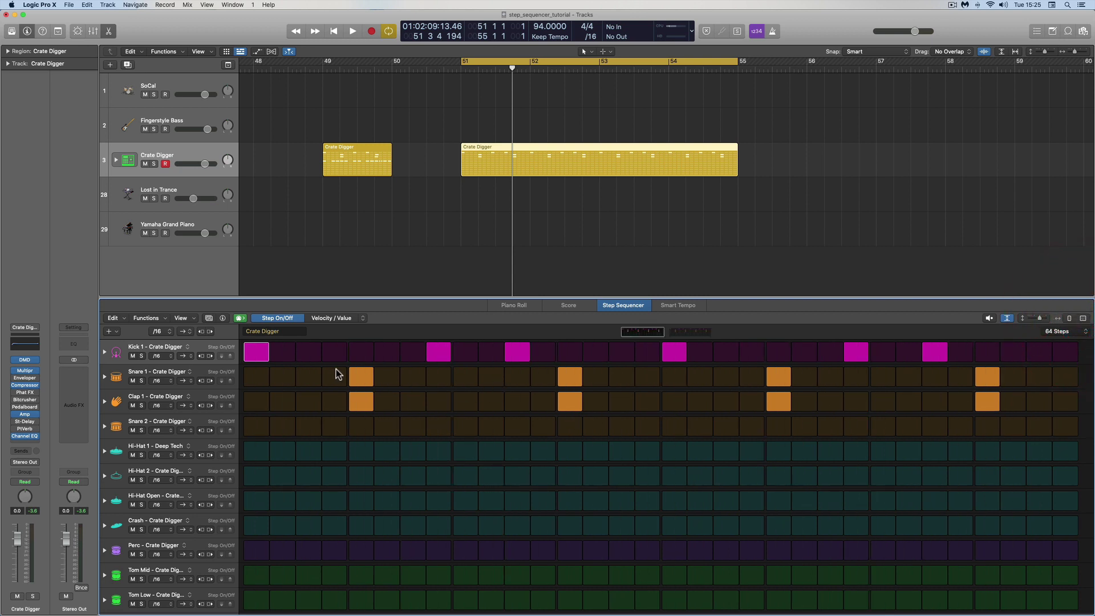
left_click(655, 333)
left_click(679, 333)
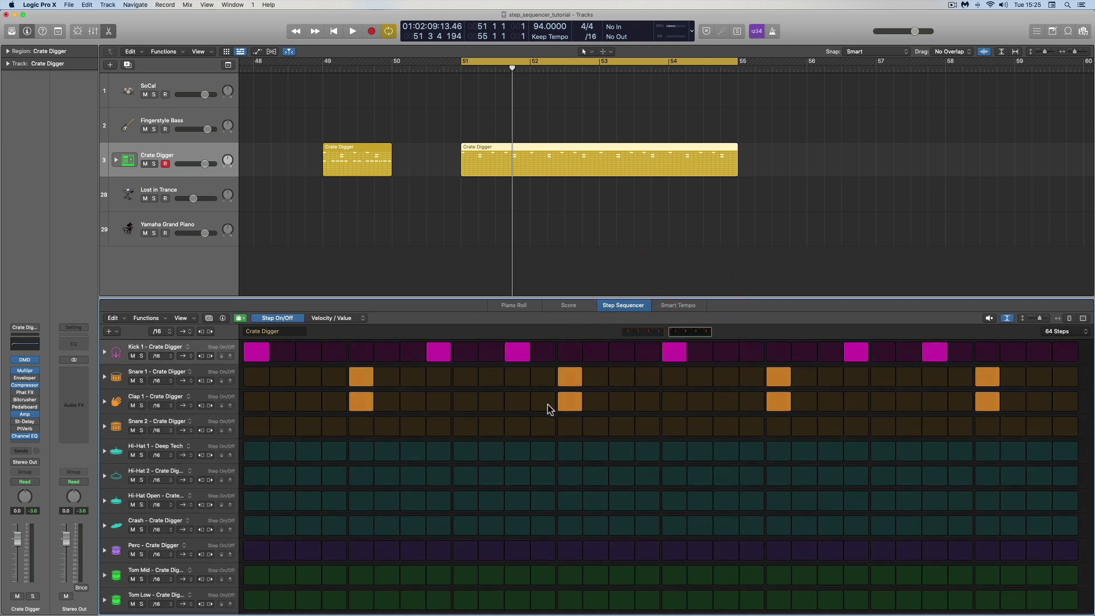
Widen the step display to 16 steps per page and view each of the four pages
left_click(1084, 319)
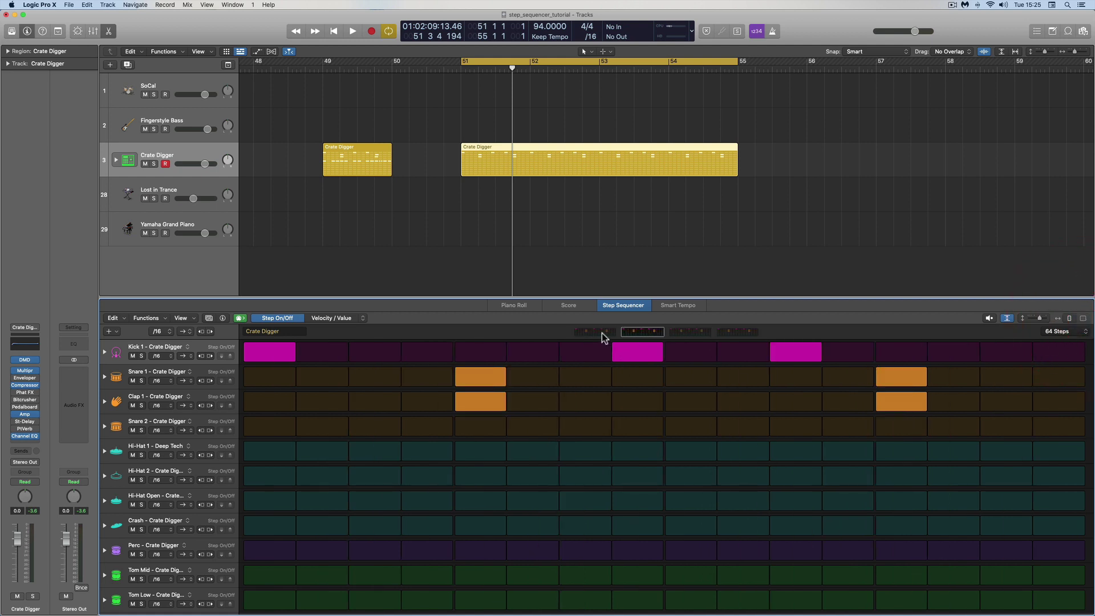
left_click(599, 332)
left_click(643, 332)
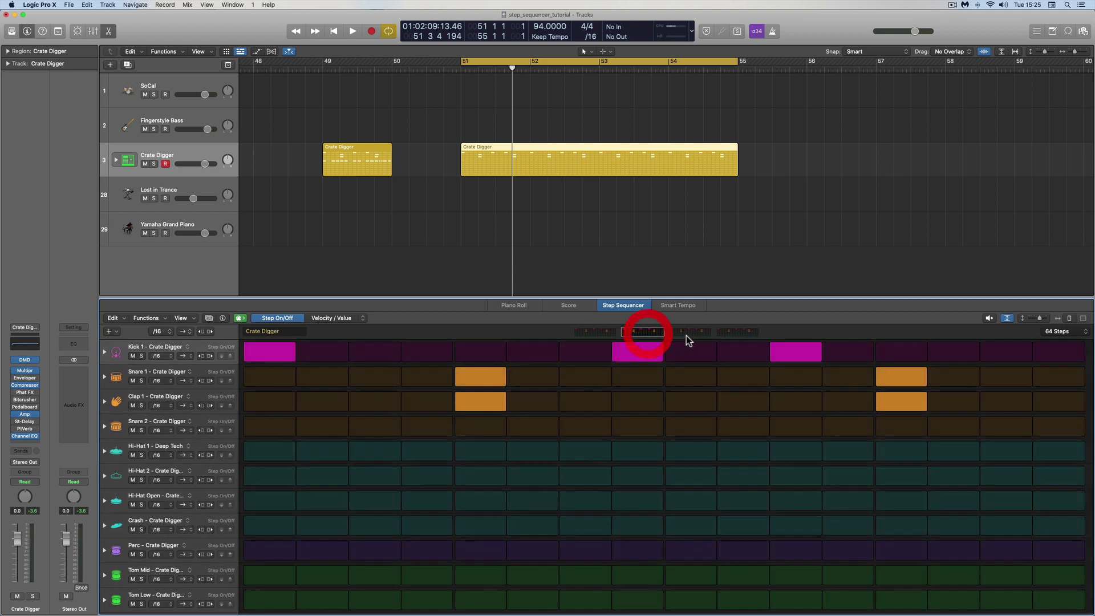
left_click(693, 332)
left_click(736, 332)
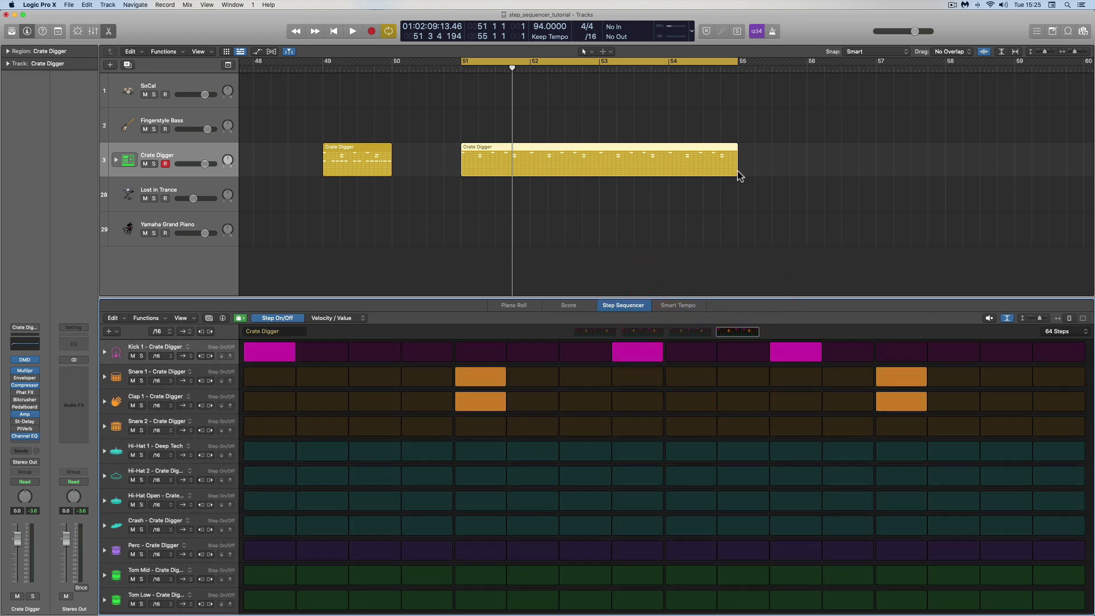
Narrow the step display until all 64 steps fit on one page, and set the pattern length to 16 steps
left_click(1071, 318)
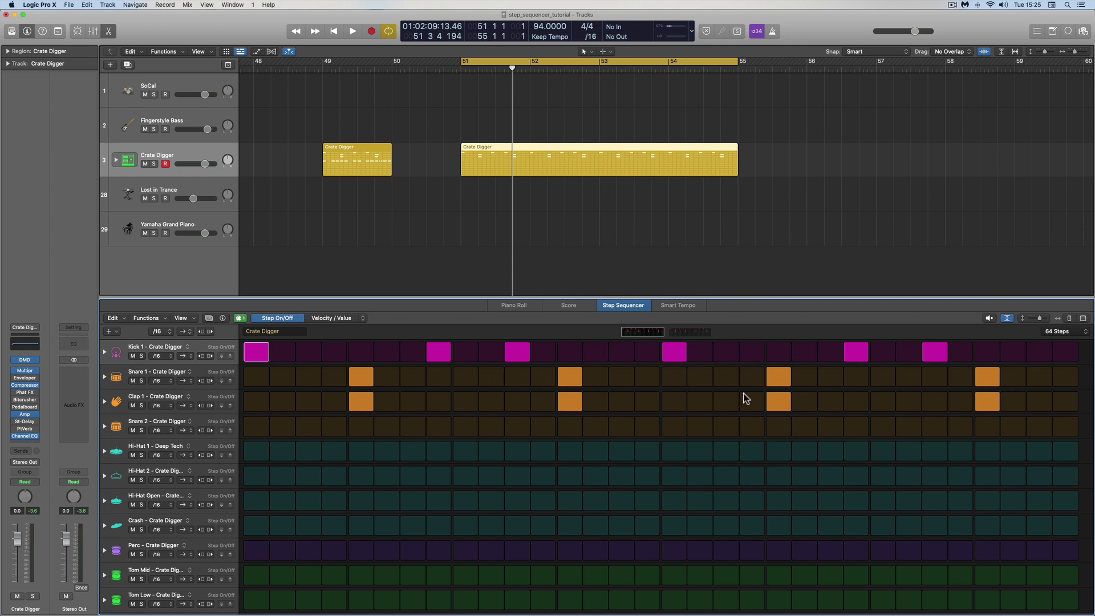
left_click(702, 331)
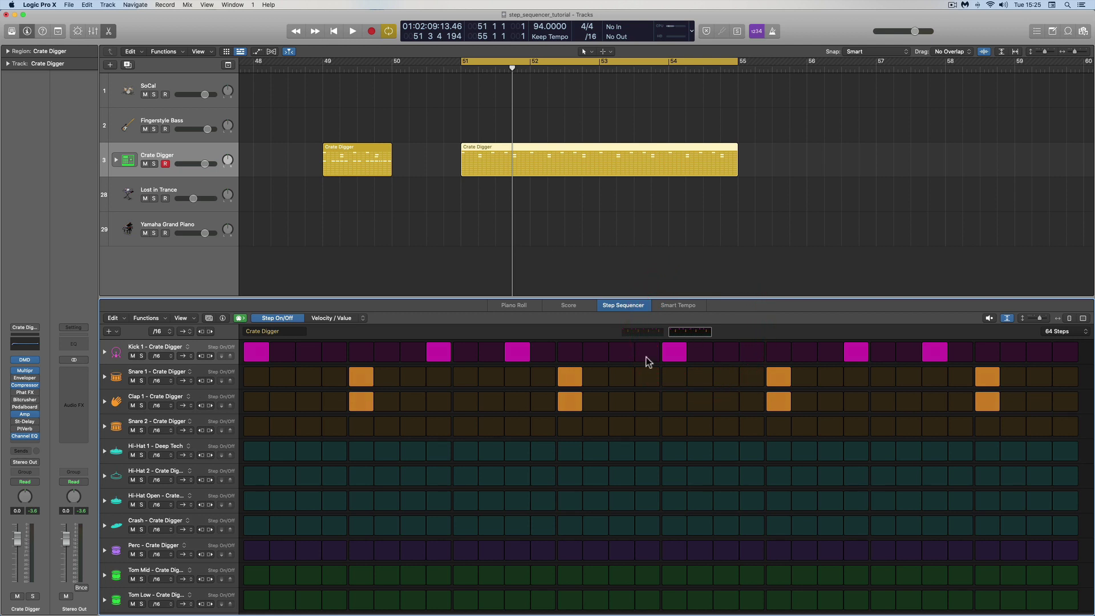
left_click(1070, 319)
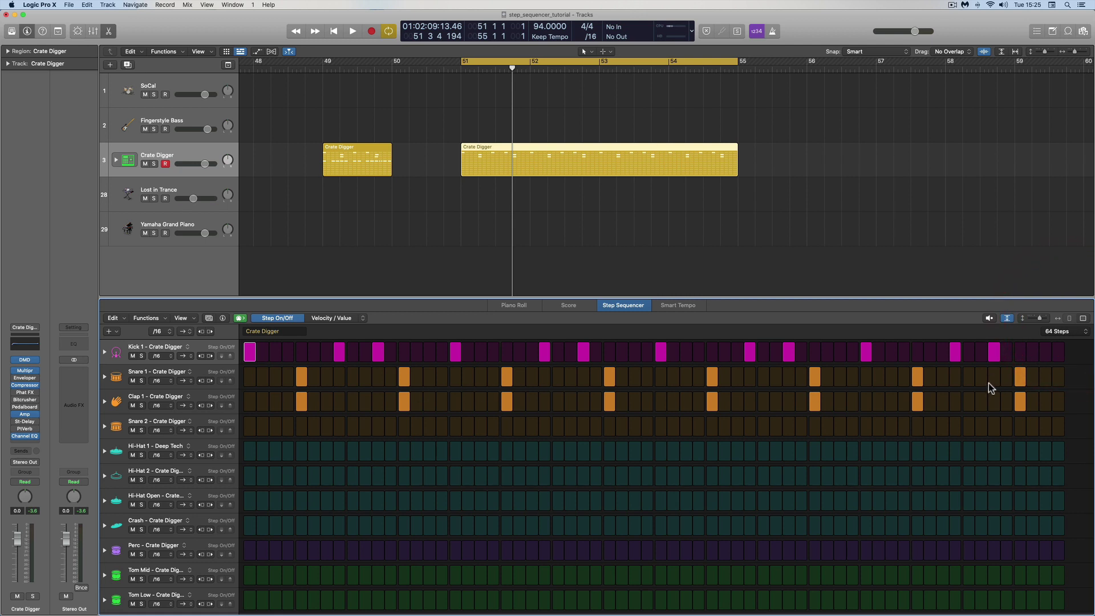
left_click(1085, 332)
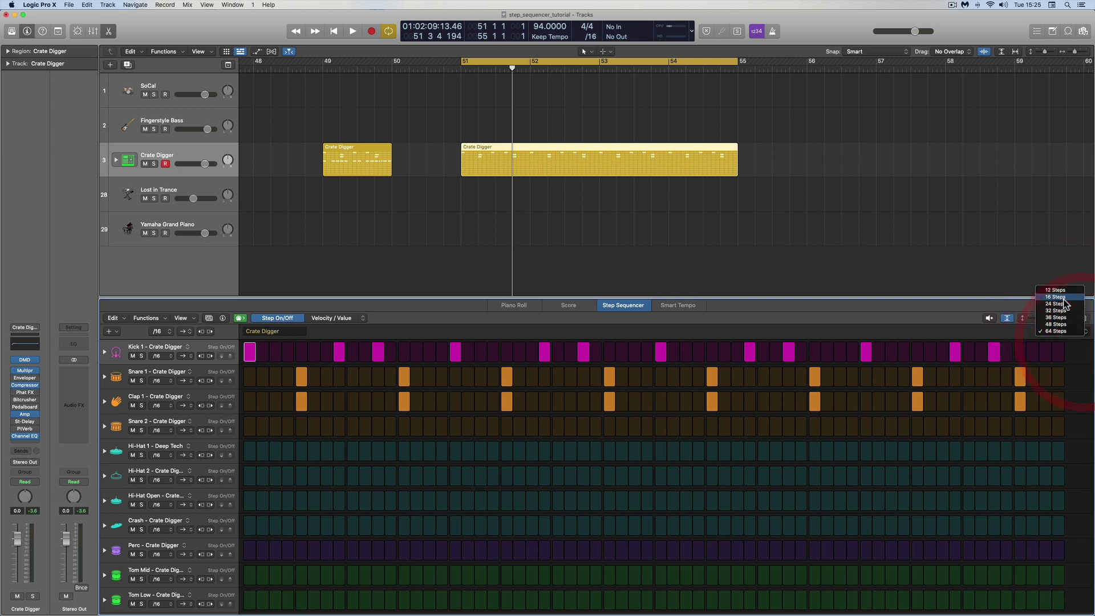
left_click(1063, 300)
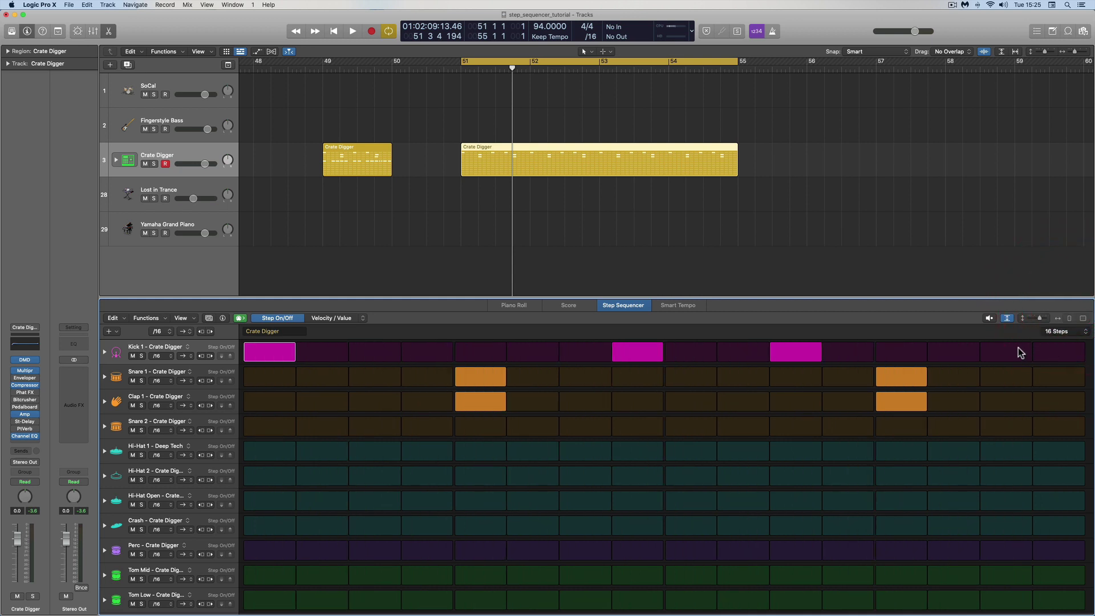
Switch the automatic vertical zoom off and on again, and enlarge the Step Sequencer pane upward
left_click(1007, 318)
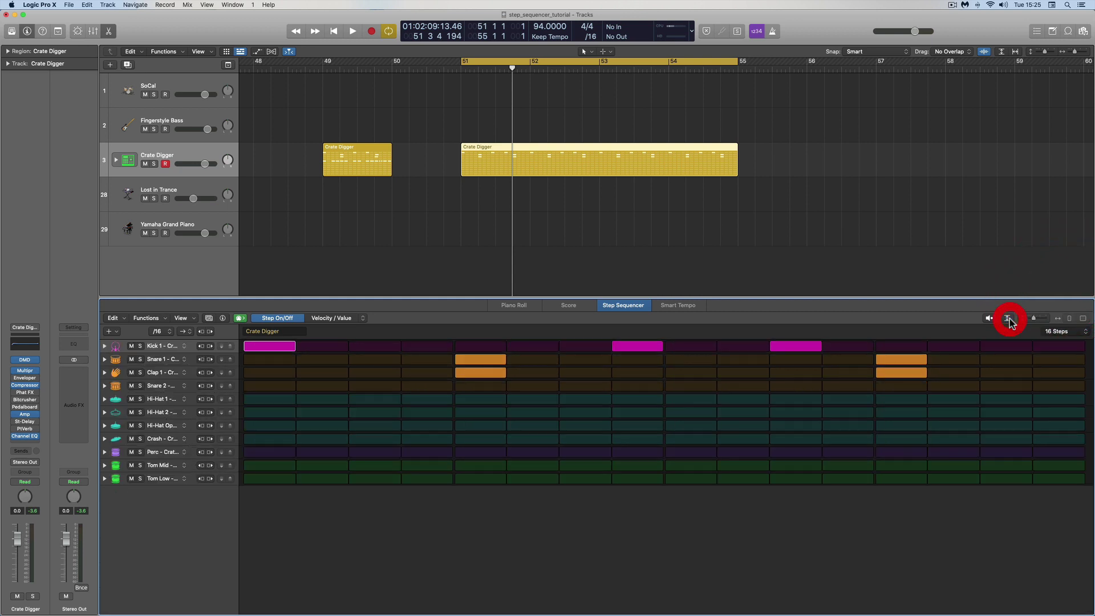
left_click(1008, 319)
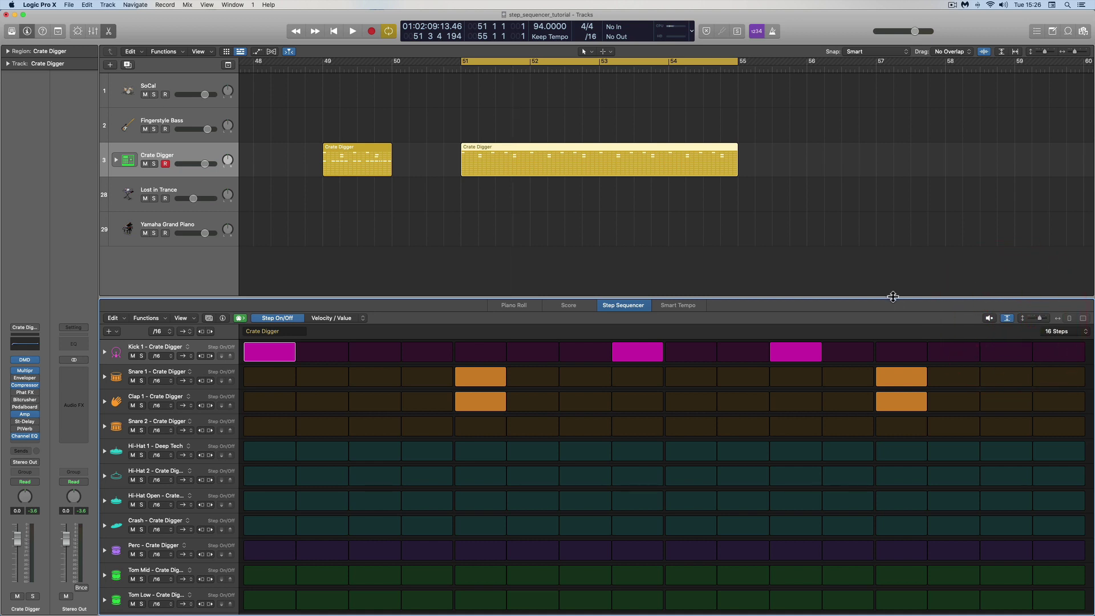
mouse_move(893, 297)
left_mouse_down()
mouse_move(877, 70)
mouse_move(878, 257)
mouse_move(893, 298)
left_mouse_up()
Turn off the automatic vertical zoom, increase the row height and look through the pattern rows
left_click(1012, 287)
left_click_drag(1033, 285, 1044, 287)
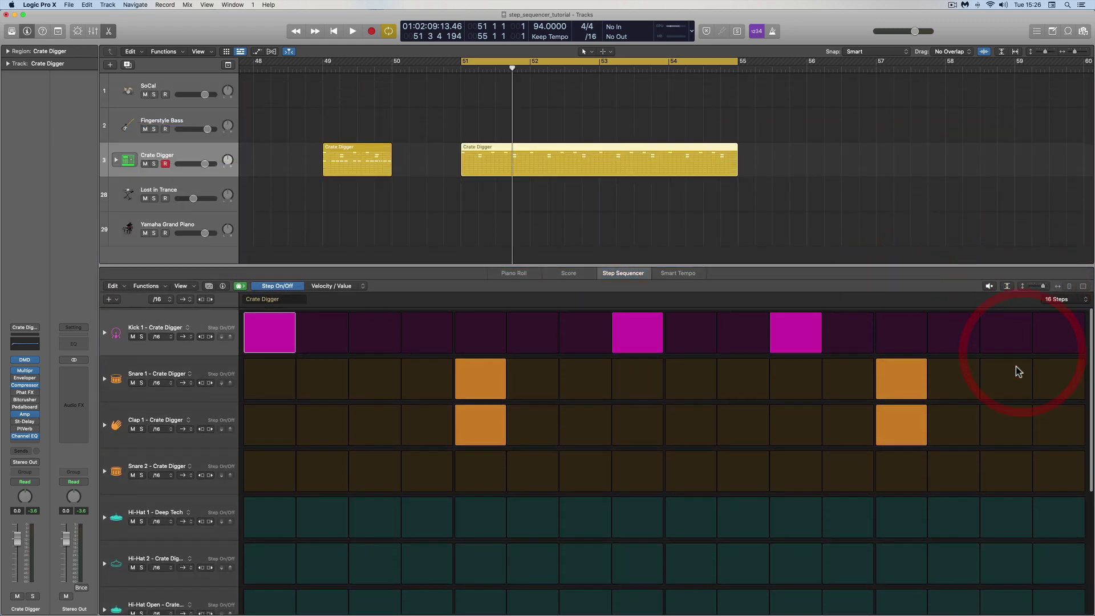
scroll(1018, 371, "down", 5)
scroll(1018, 370, "up", 5)
scroll(1016, 366, "down", 5)
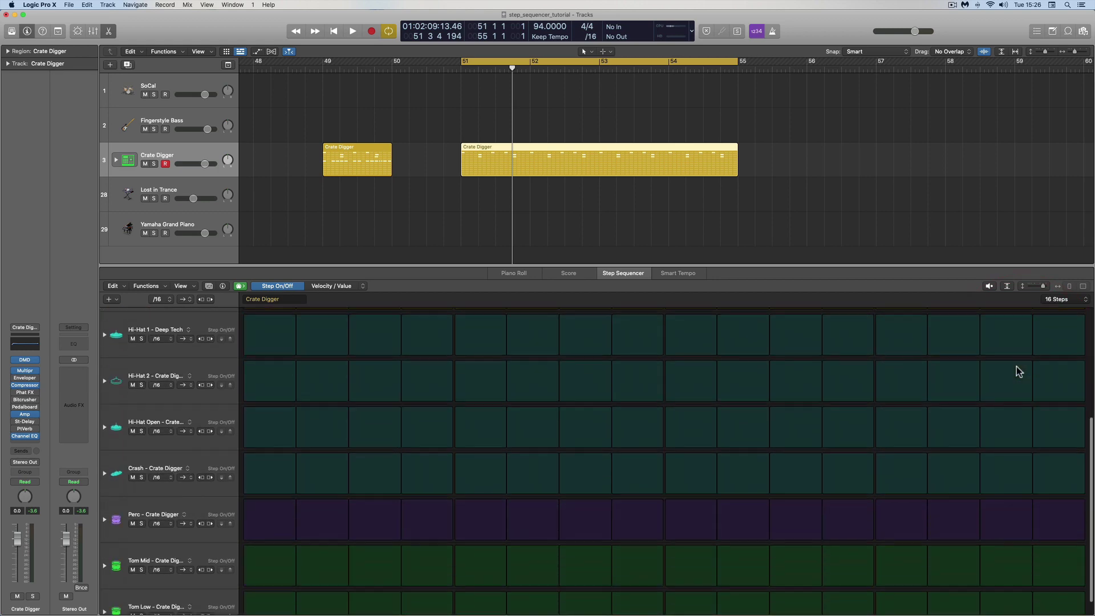
scroll(1017, 366, "up", 5)
scroll(1017, 366, "down", 4)
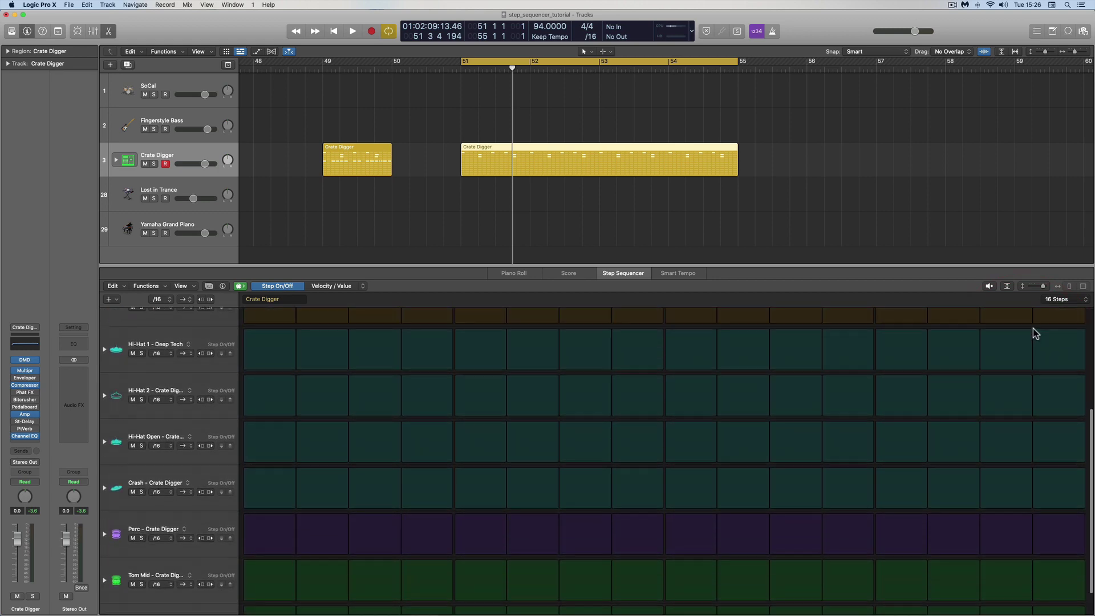
Reduce the row height to a medium size so that all pattern rows from Kick 1 to Tom Low fit
scroll(1033, 331, "up", 5)
mouse_move(1035, 287)
left_mouse_down()
mouse_move(1038, 302)
mouse_move(1025, 304)
left_mouse_up()
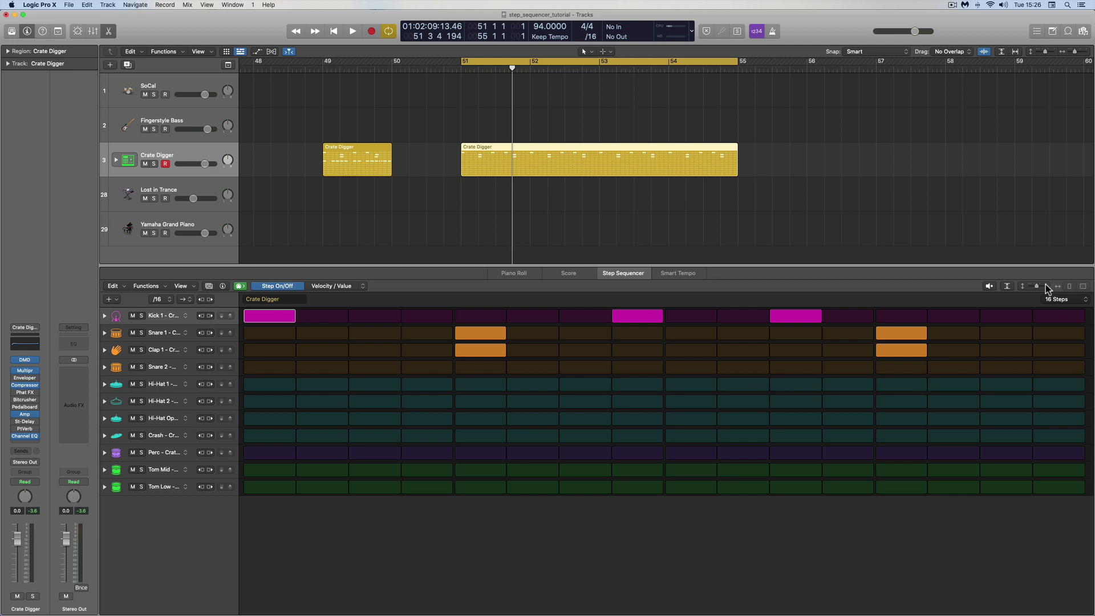
left_click(1049, 287)
In the Step On/Off edit mode, switch step 3 of the Kick 1 row on, off and on again
left_click(277, 286)
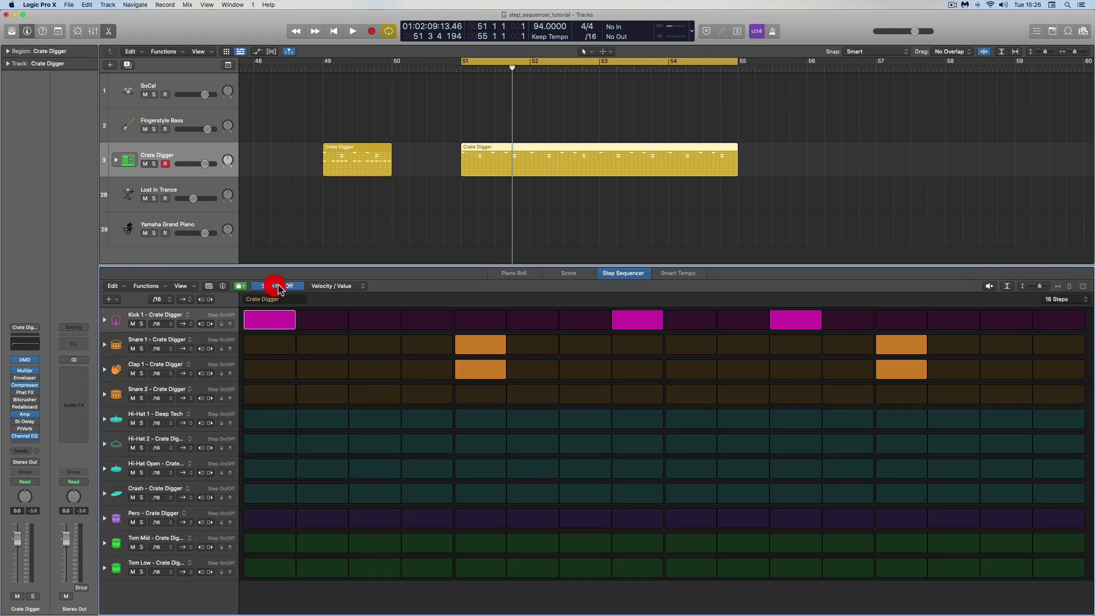
left_click(279, 287)
left_click(367, 321)
left_click(368, 323)
left_click(367, 323)
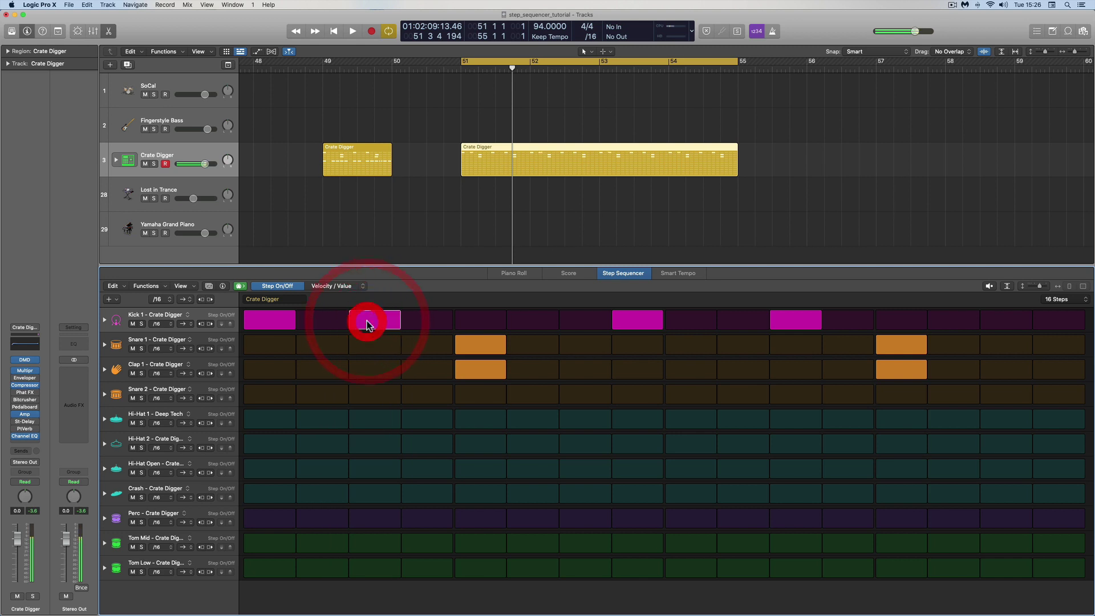
Switch step 3 of the Kick 1 row off in the Step On/Off edit mode, keeping step 1 on
left_click(367, 323)
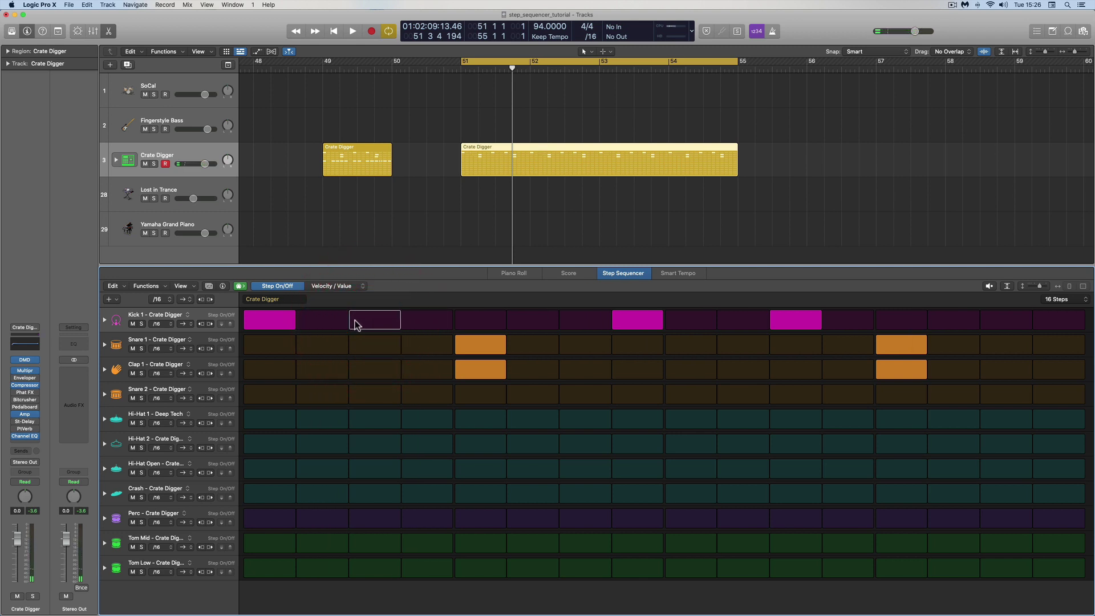
left_click(355, 322)
left_click(376, 322)
left_click(280, 321)
left_click(290, 288)
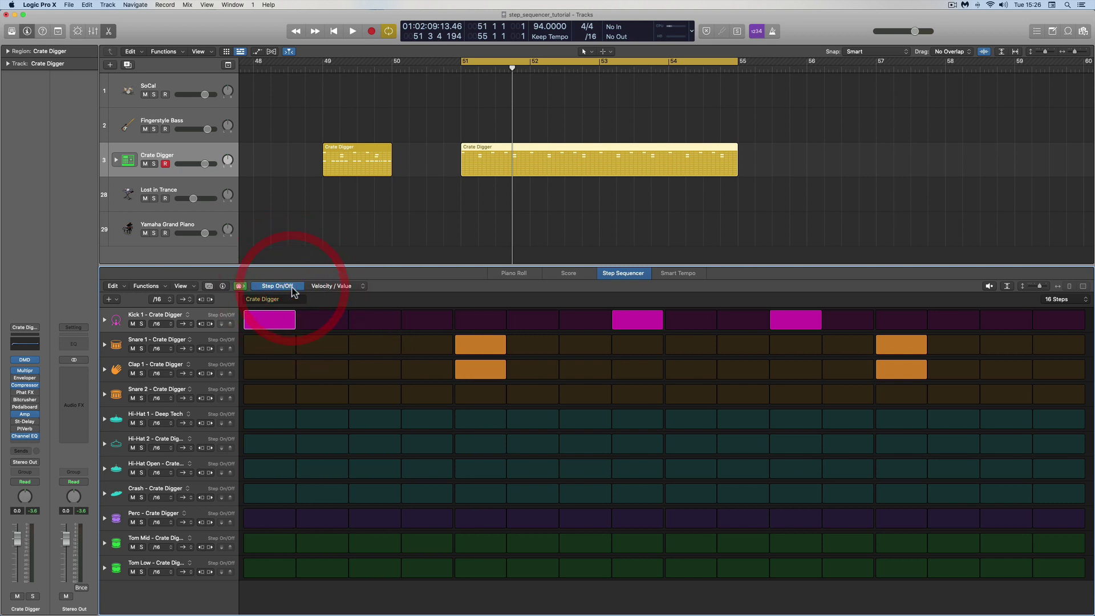
Look through the edit mode choices, activate the Velocity / Value edit mode and increase the row height
left_click(363, 286)
left_click(361, 284)
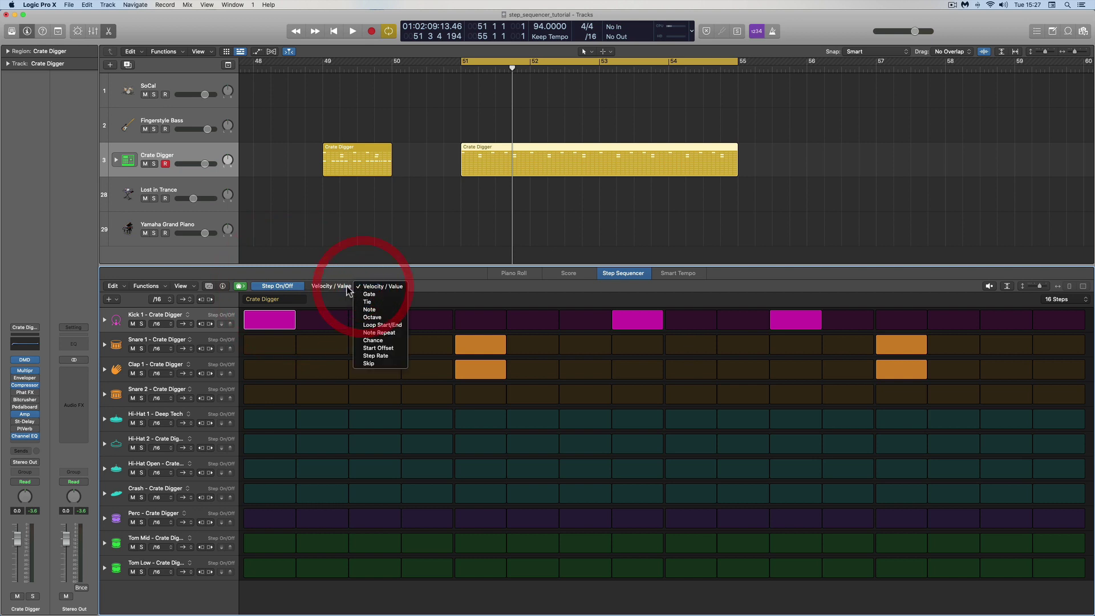
left_click(340, 289)
left_click(363, 286)
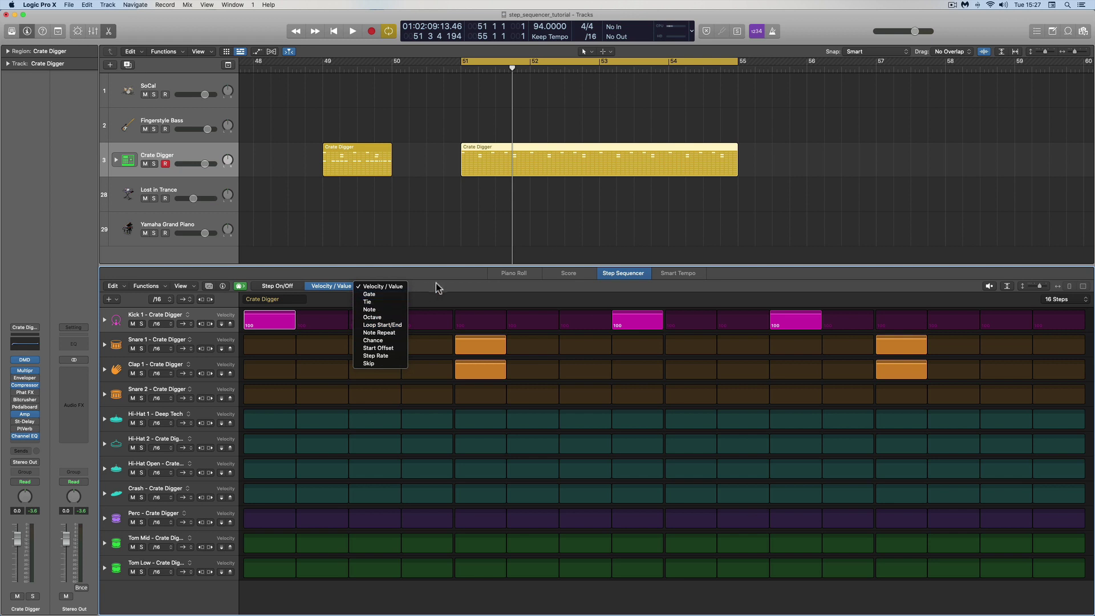
left_click(479, 390)
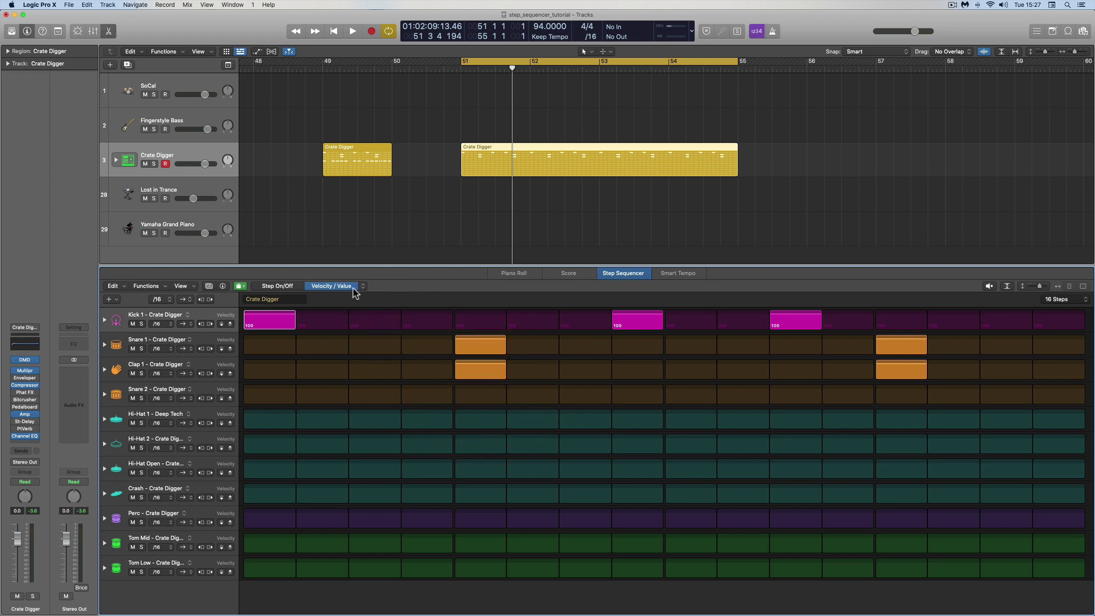
left_click_drag(1038, 286, 1044, 285)
Change the velocities of individual Kick 1 steps, lowering the first and the eighth step
mouse_move(283, 320)
left_mouse_down()
mouse_move(284, 332)
mouse_move(329, 346)
left_mouse_up()
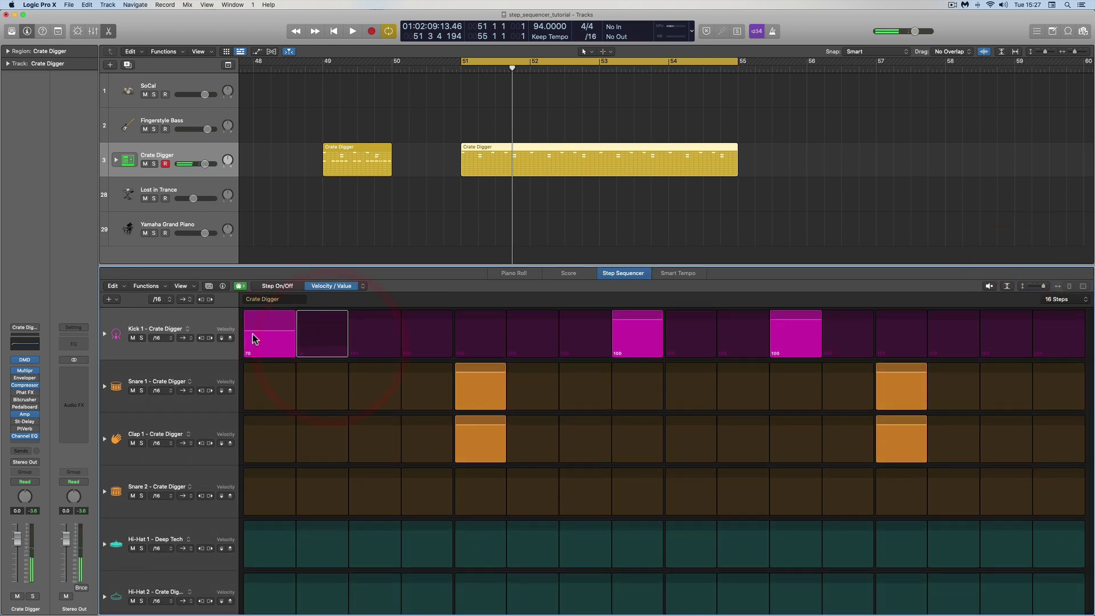
left_click_drag(392, 326, 390, 342)
left_click_drag(620, 322, 623, 342)
left_click_drag(268, 329, 268, 330)
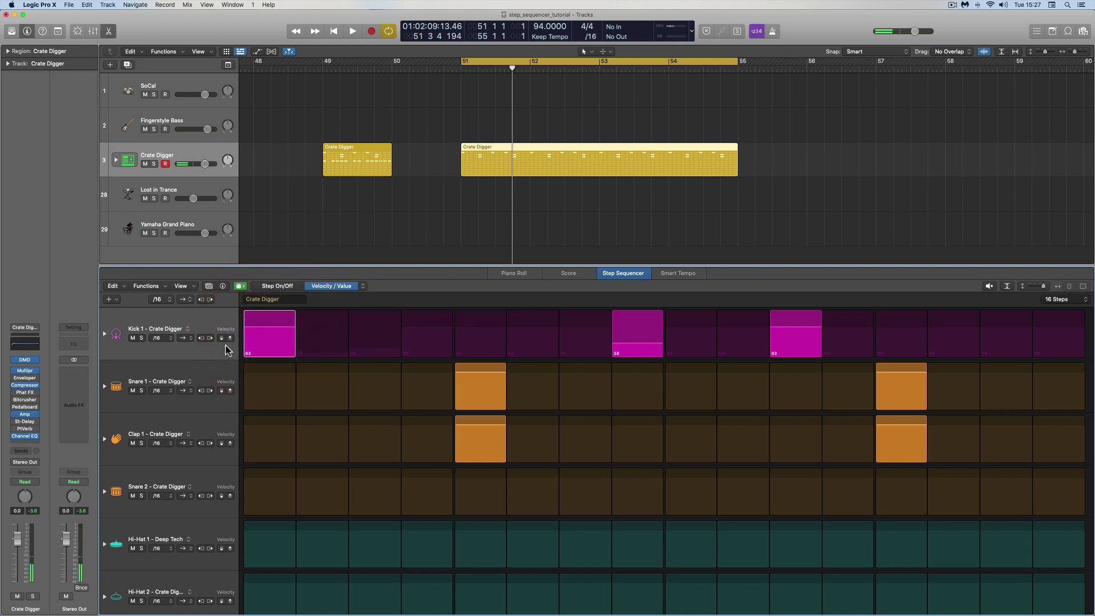
Shift all Kick 1 step velocities up and down together, and reset them all to 100
left_click(229, 338)
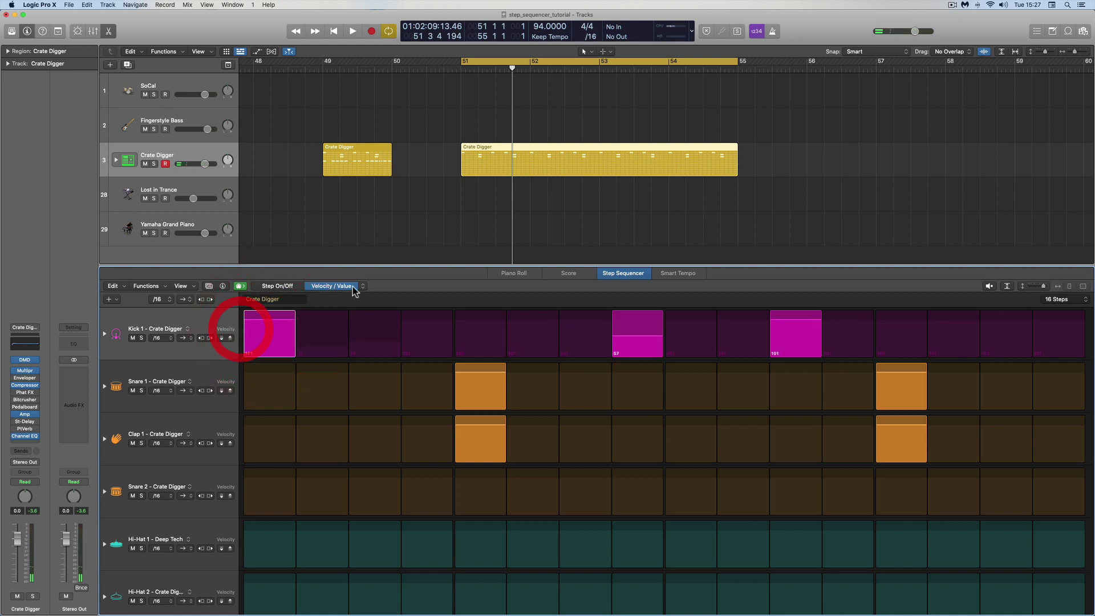
left_click(223, 338)
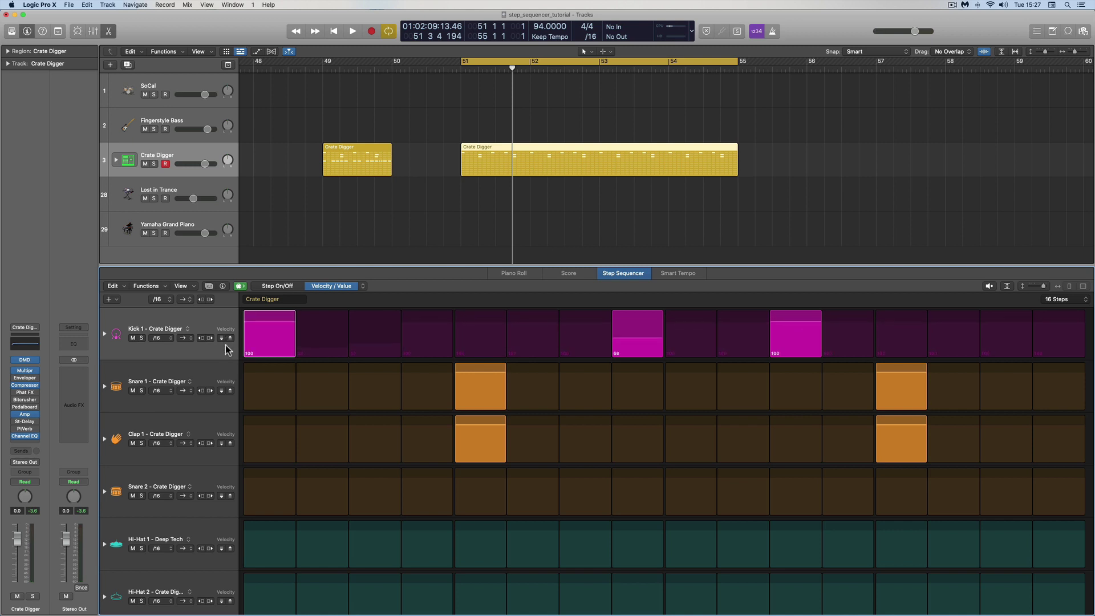
left_click(223, 338)
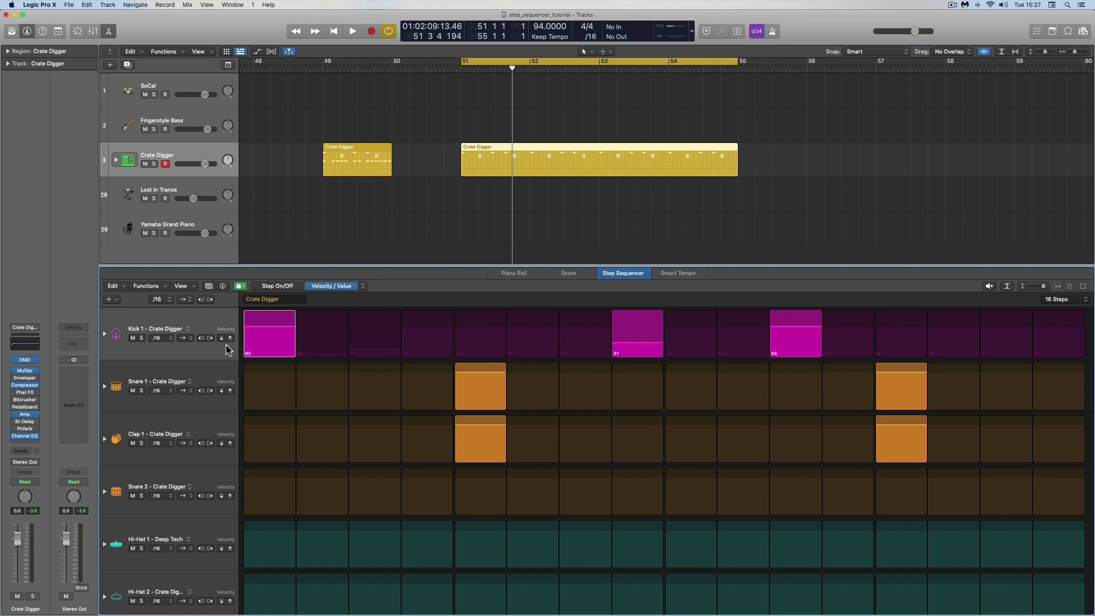
left_click(230, 338)
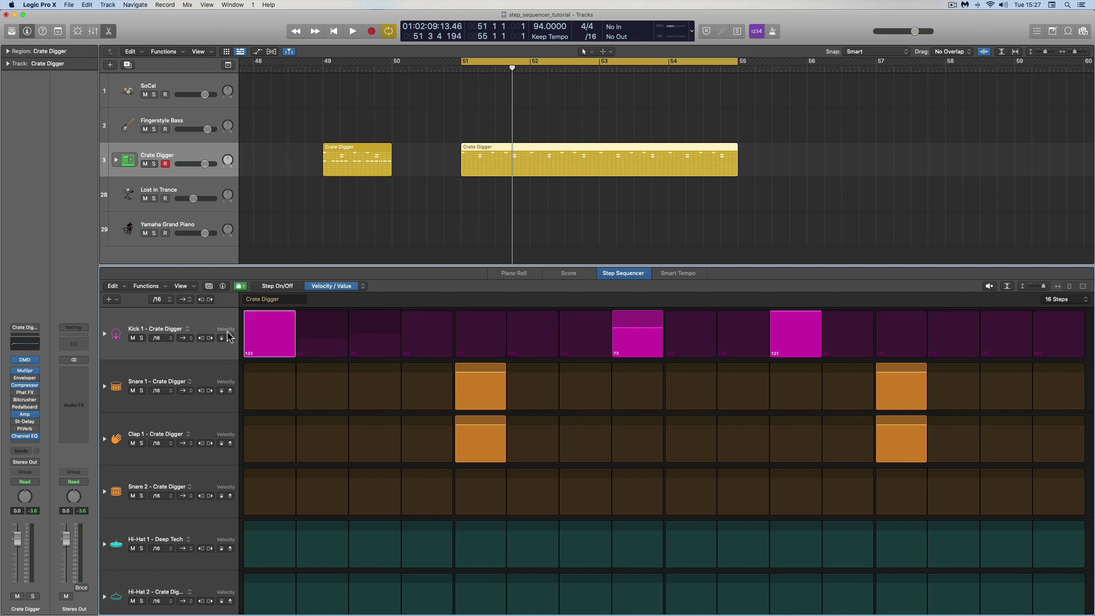
left_click(222, 338)
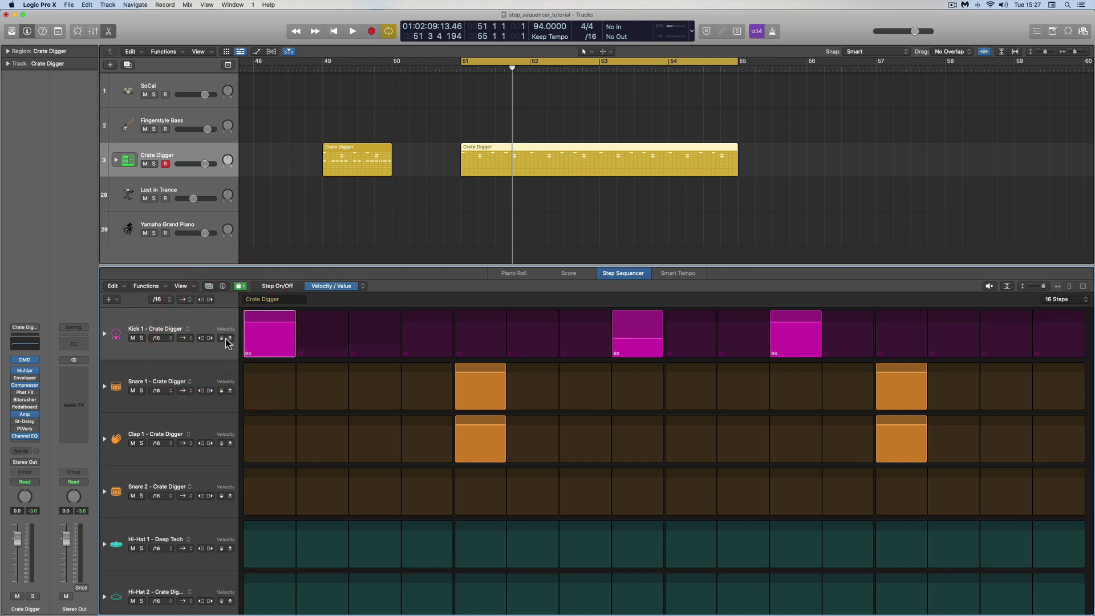
left_click(222, 338, "alt")
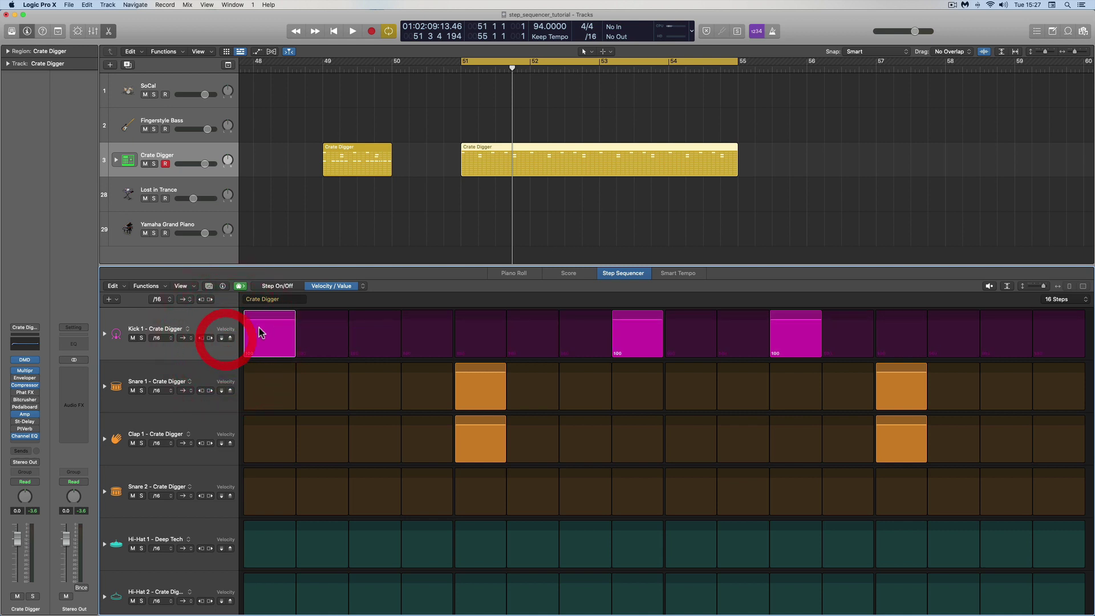
Compare the Step On/Off and Velocity / Value edit modes, review the other edit modes, and return to Step On/Off
left_click(362, 287)
left_click(430, 286)
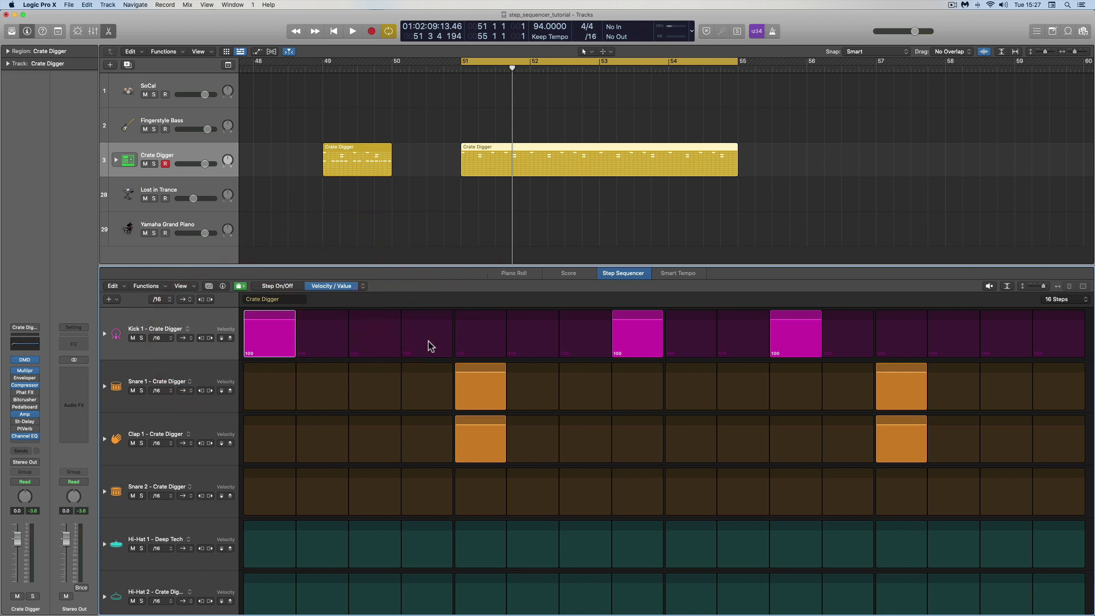
left_click(293, 286)
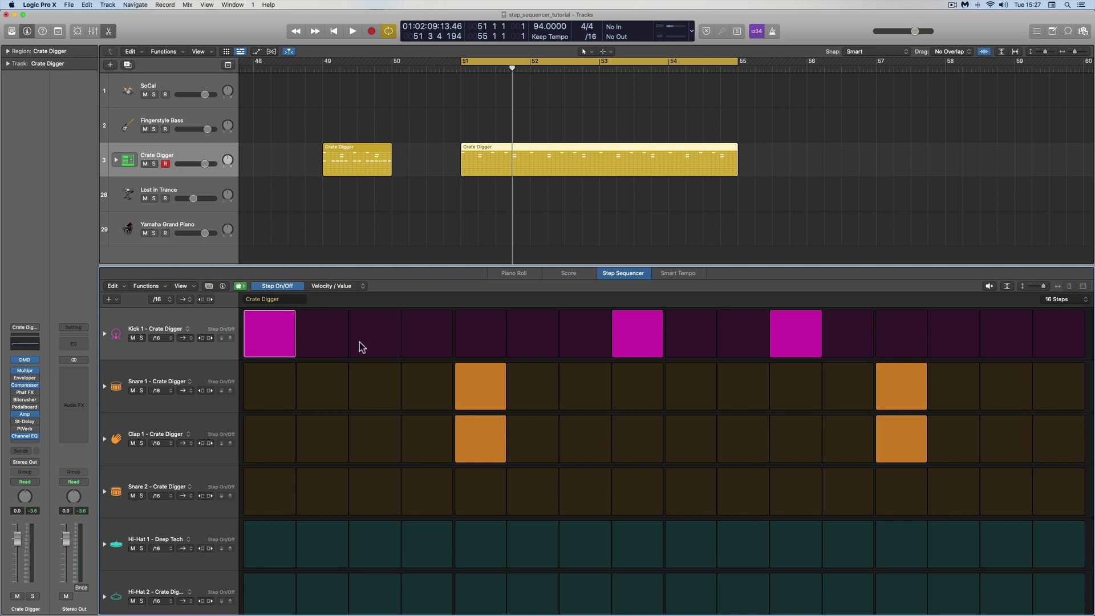
left_click(339, 286)
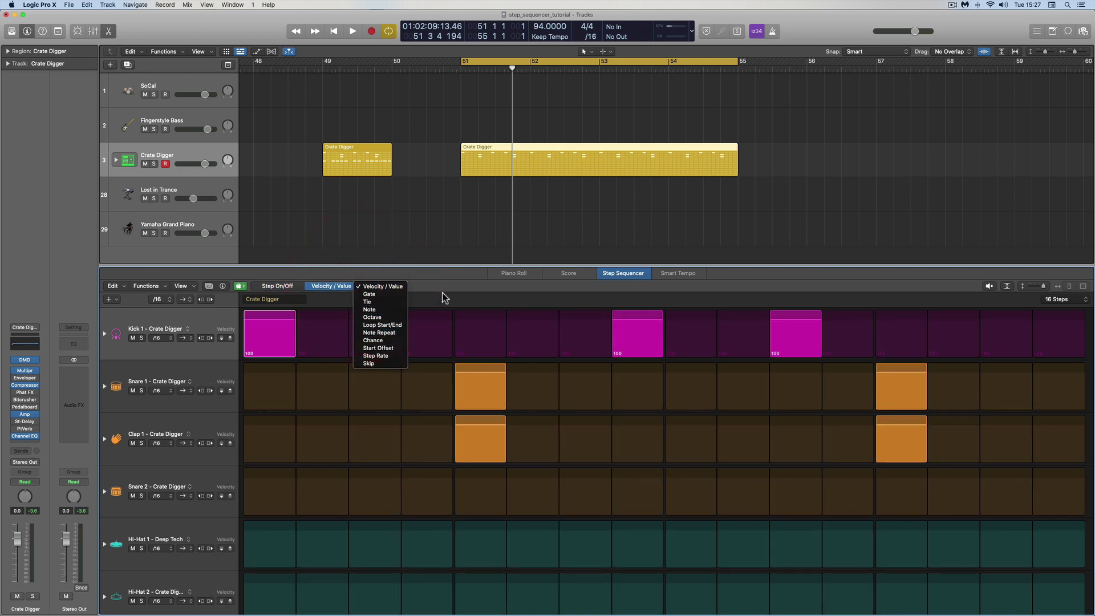
left_click(413, 317)
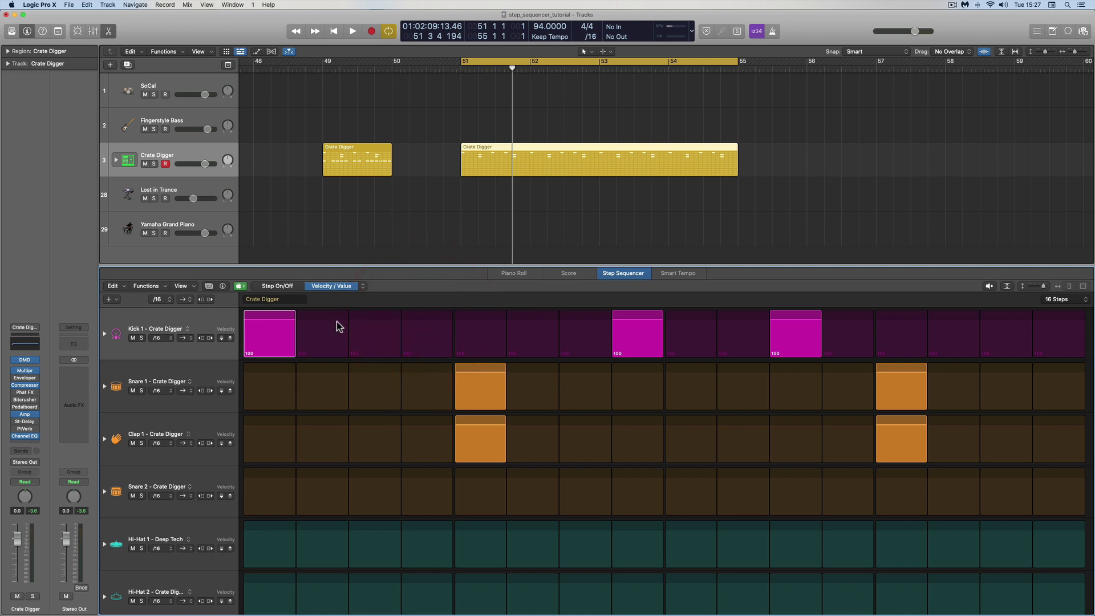
left_click(277, 286)
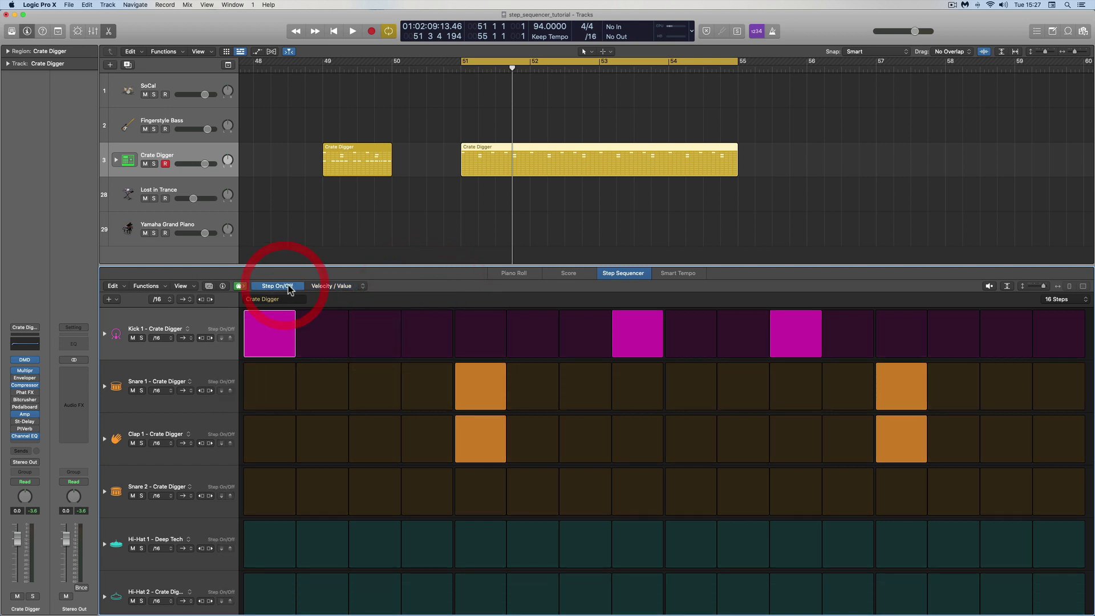
Audition step 1 of Kick 1 by switching it off and on and nudging its velocity, and return to Step On/Off mode
left_click(278, 318)
left_click(277, 318)
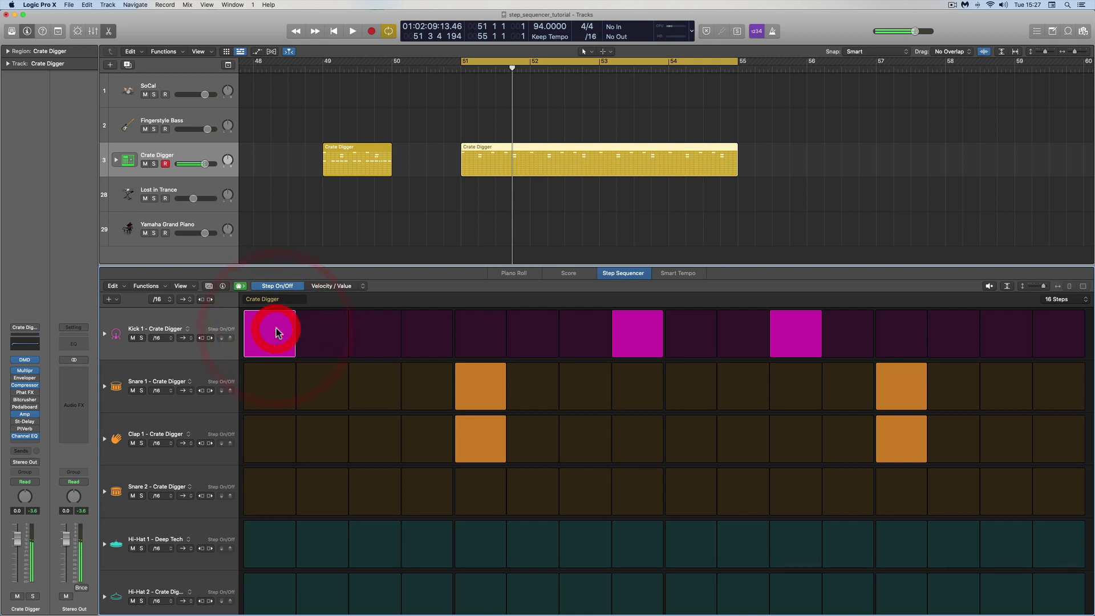
left_click(342, 286)
mouse_move(286, 320)
left_mouse_down()
mouse_move(280, 344)
mouse_move(279, 320)
left_mouse_up()
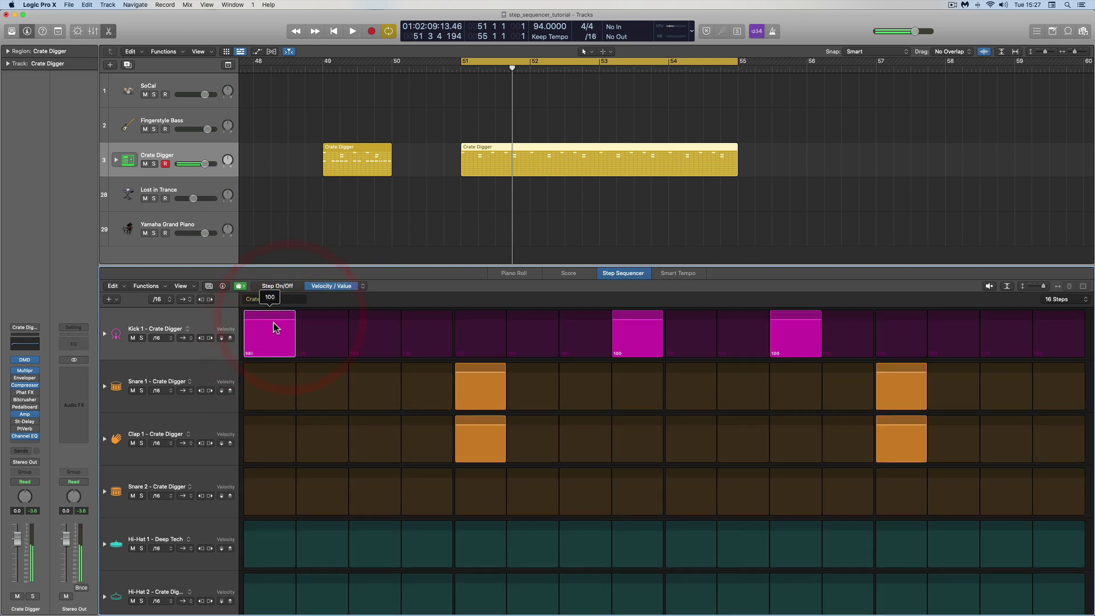
left_click(277, 286)
Turn off sound preview while editing, test it on Kick 1's first step with on/off and velocity edits, and turn preview back on
left_click(241, 286)
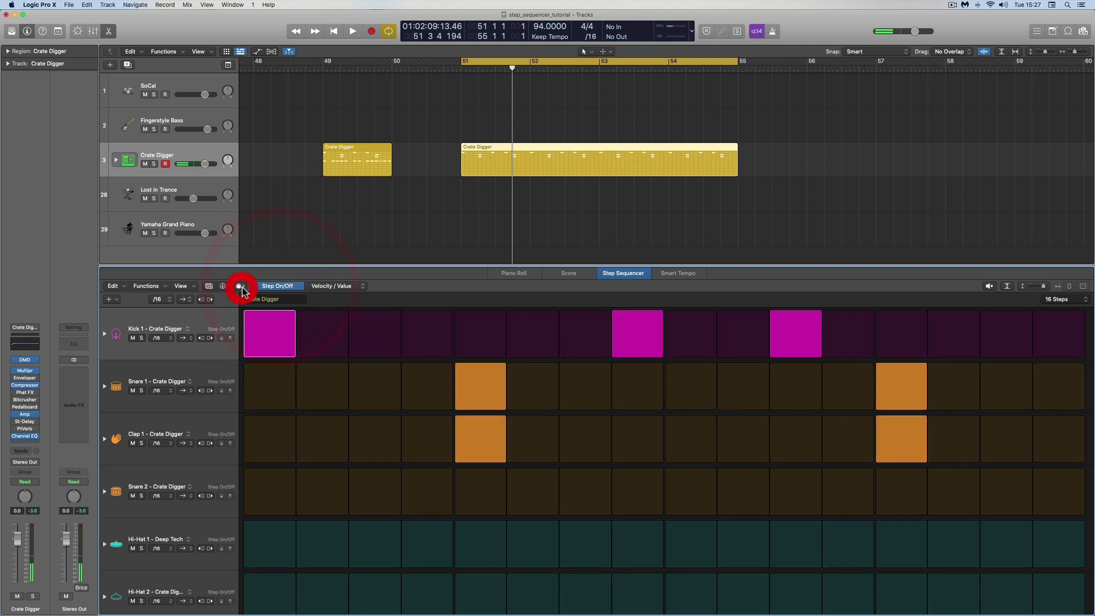
left_click(274, 323)
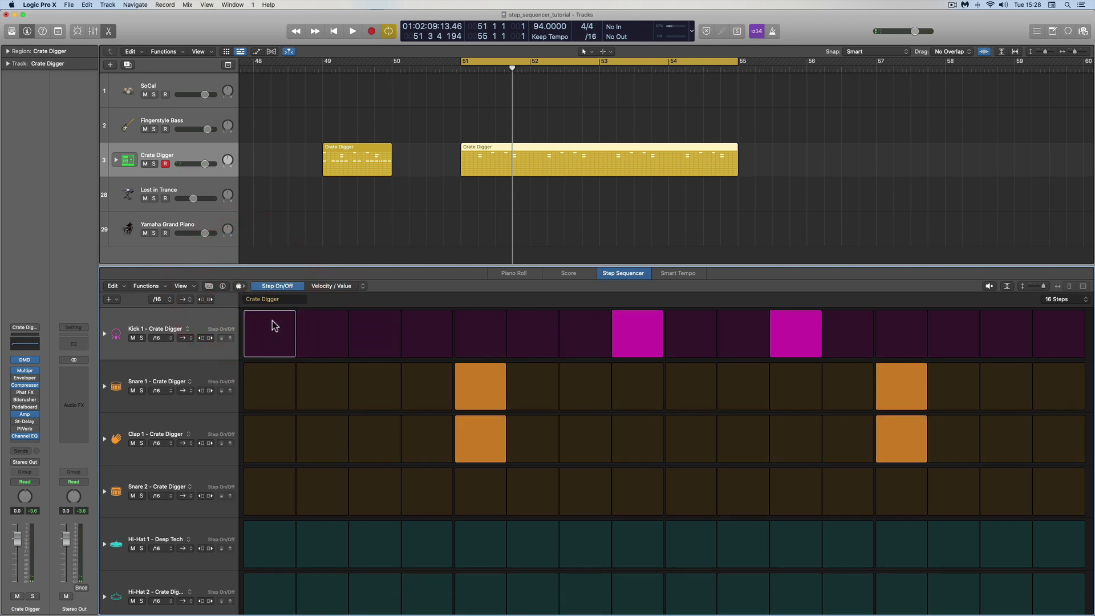
left_click(274, 326)
left_click(327, 288)
mouse_move(271, 322)
left_mouse_down()
mouse_move(267, 344)
mouse_move(272, 328)
left_mouse_up()
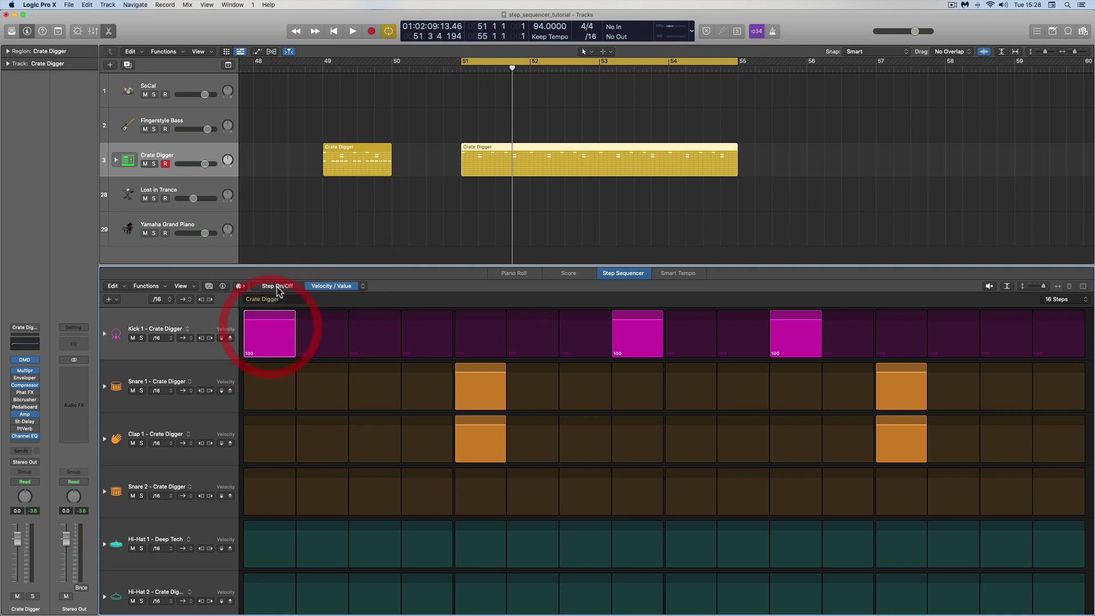
left_click(277, 287)
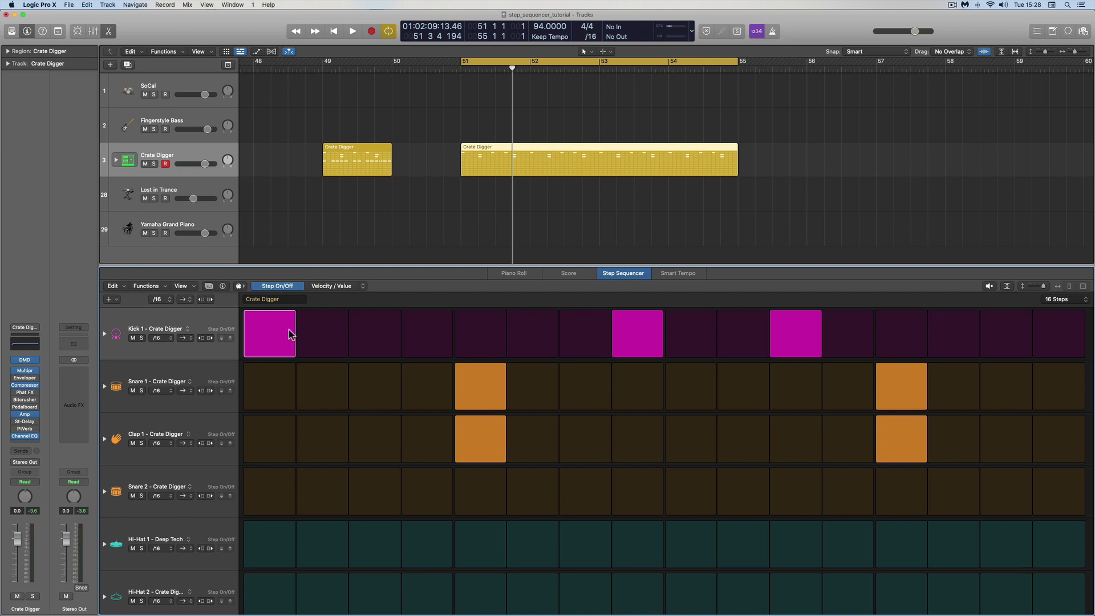
left_click(240, 286)
Review the available step rates and pattern lengths for the whole pattern without choosing a new one
left_click(166, 302)
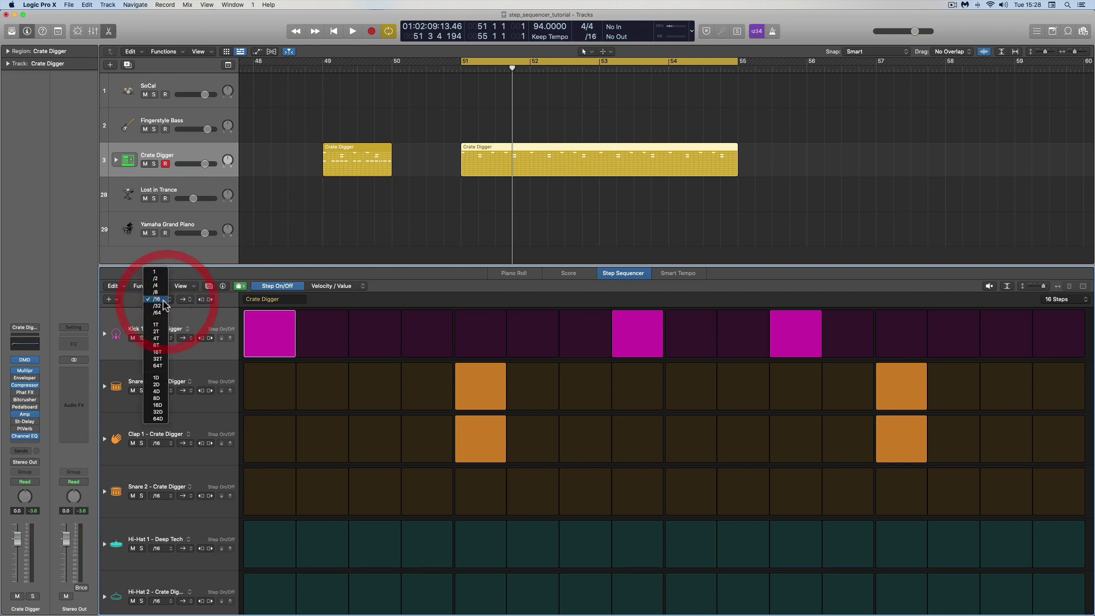
left_click(136, 302)
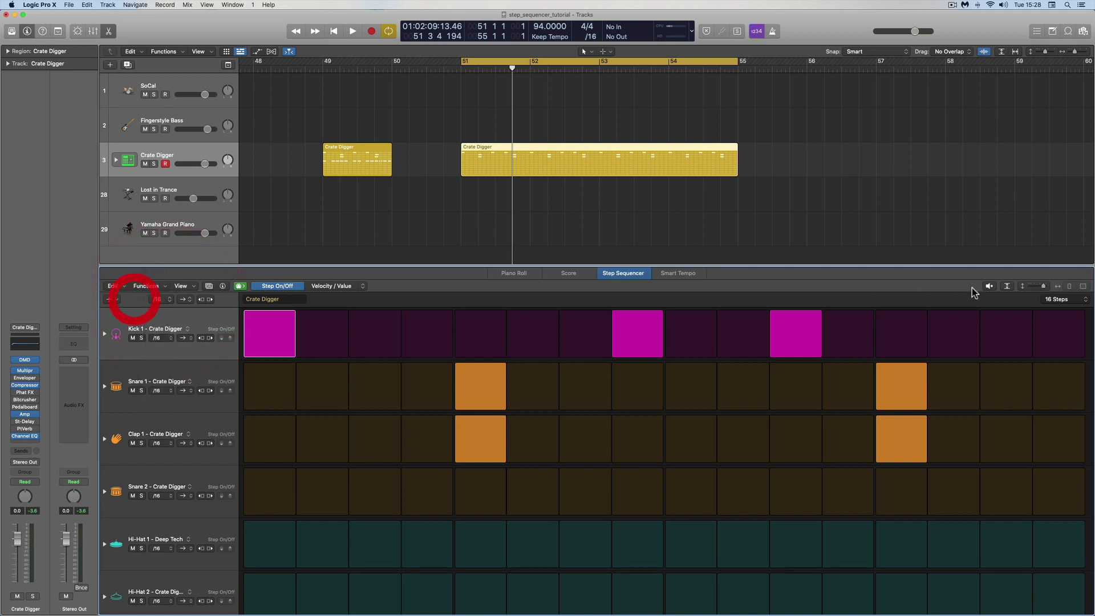
left_click(1056, 299)
left_click(786, 275)
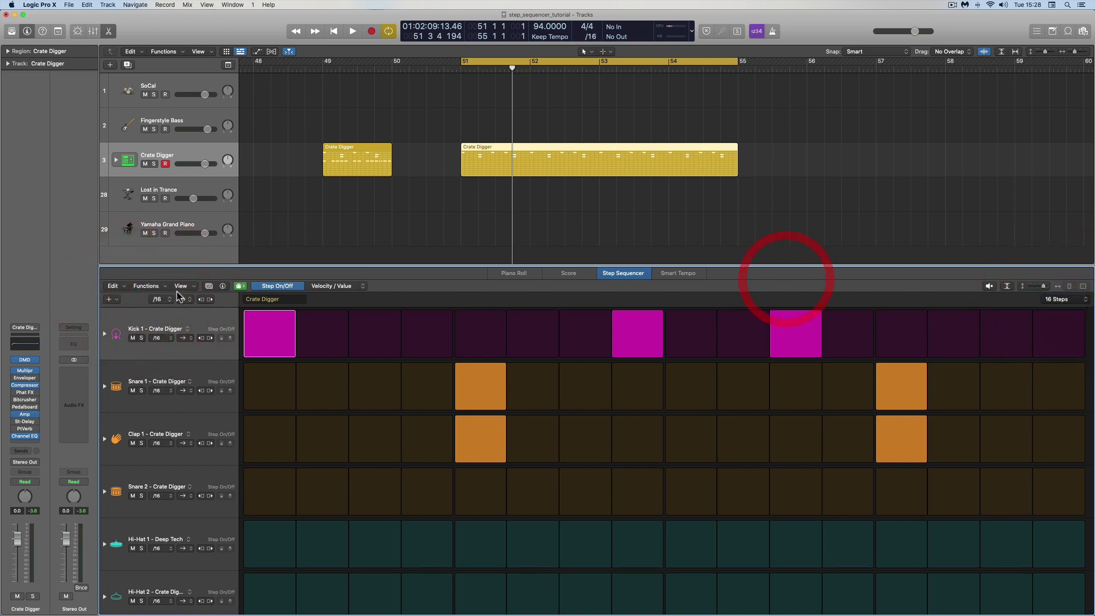
Try the pattern at a step rate of /8 in playback, and set the rate back to /16
left_click(165, 300)
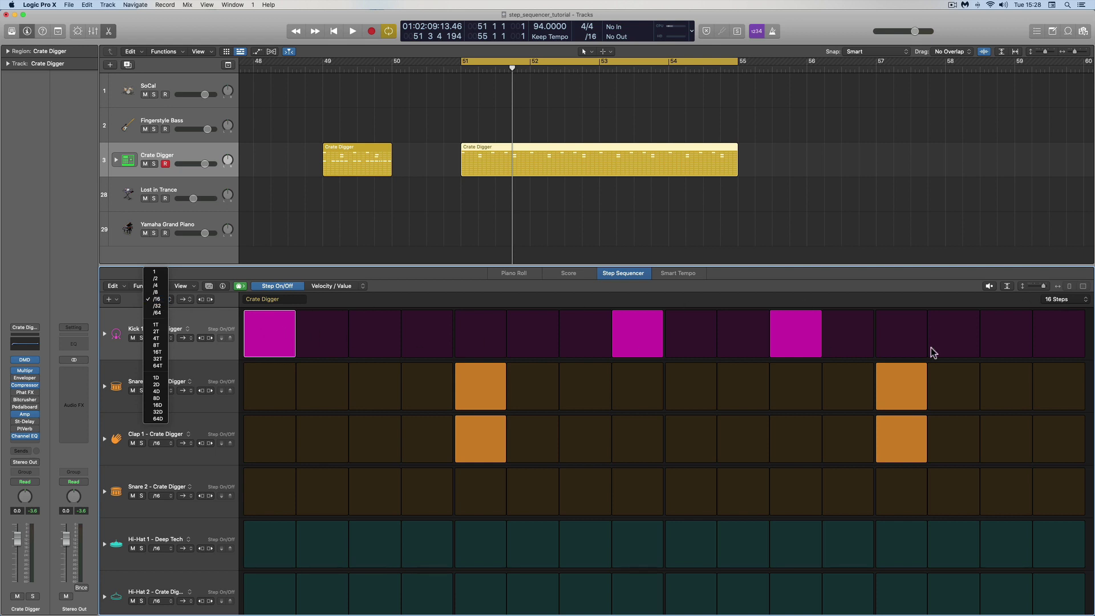
left_click(157, 293)
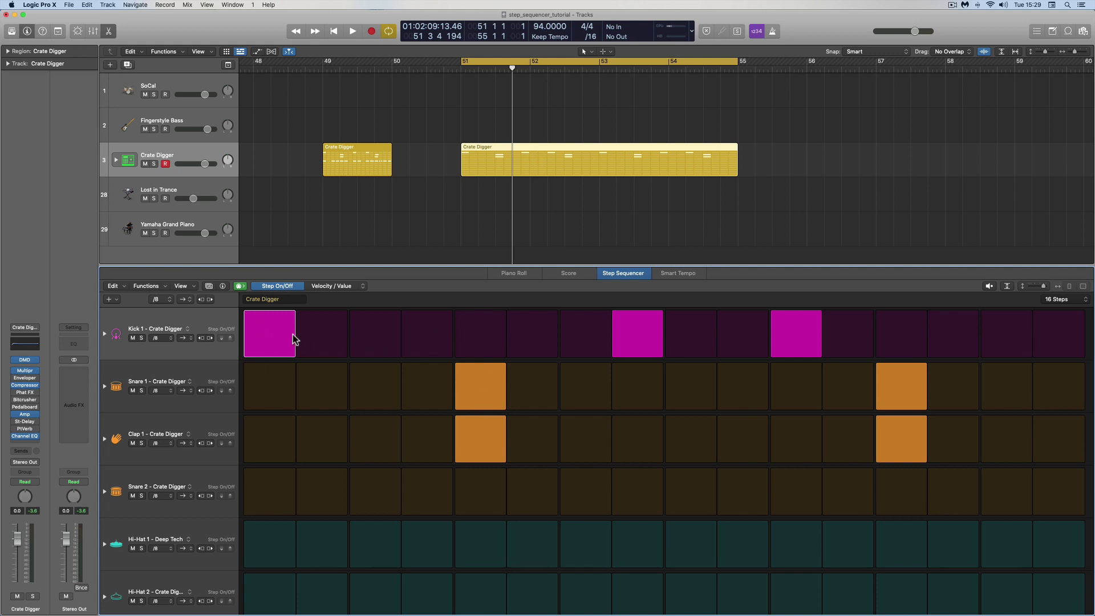
key("space")
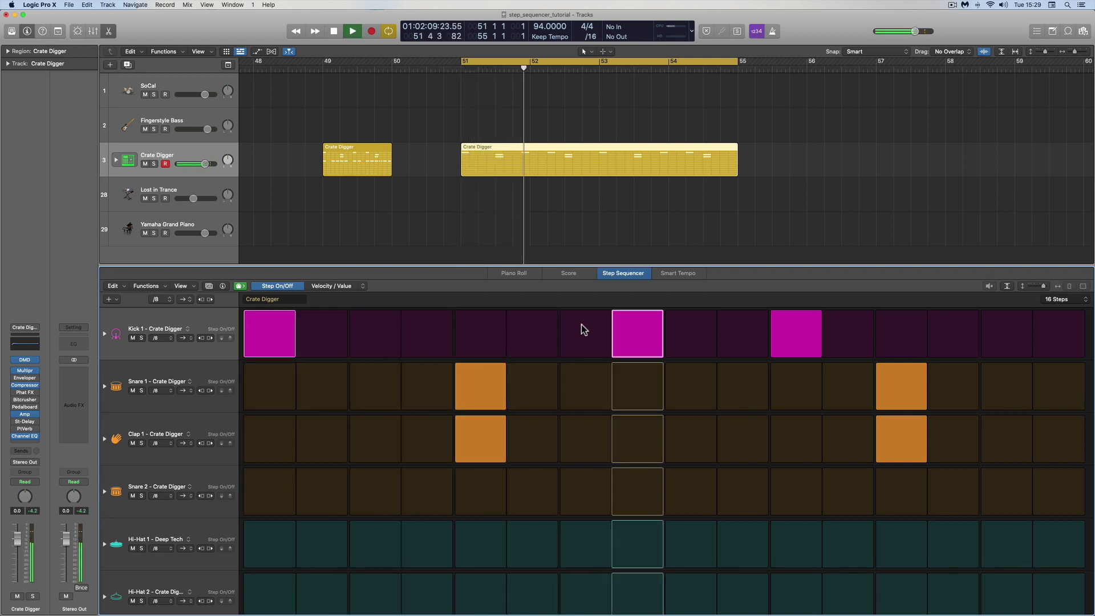
key("space")
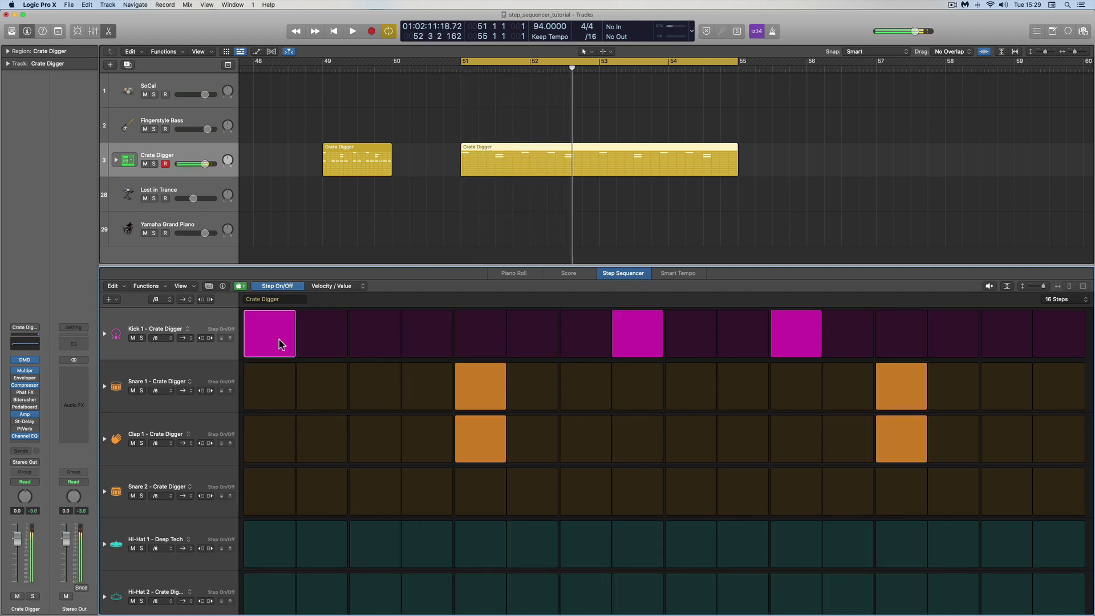
left_click(164, 304)
left_click(157, 306)
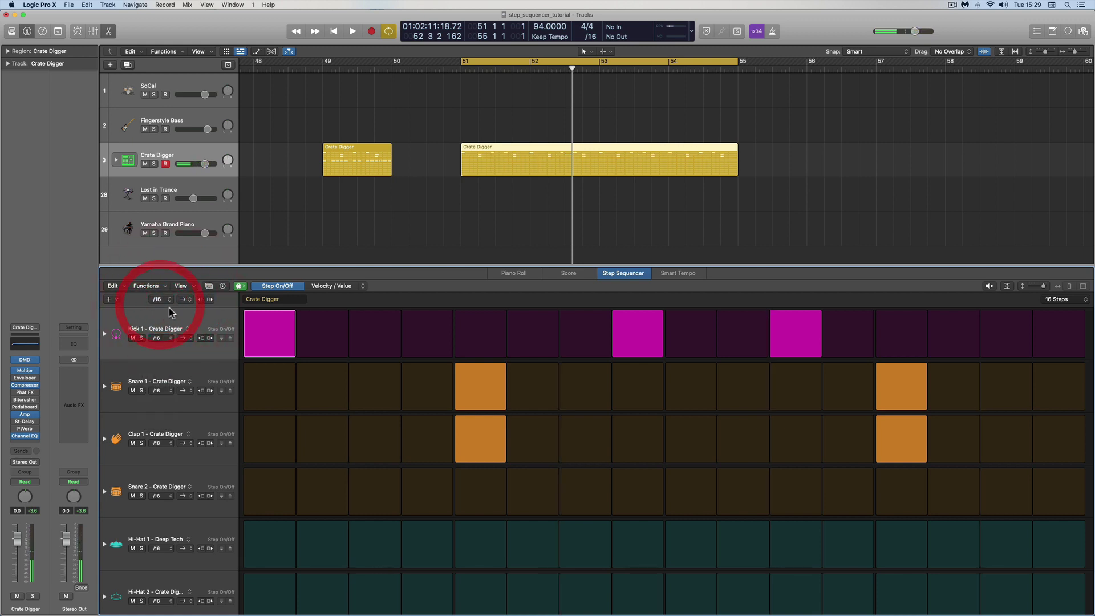
Review the pattern's playback directions, and shorten the longer Crate Digger region to one bar, ending at bar 52
left_click(184, 299)
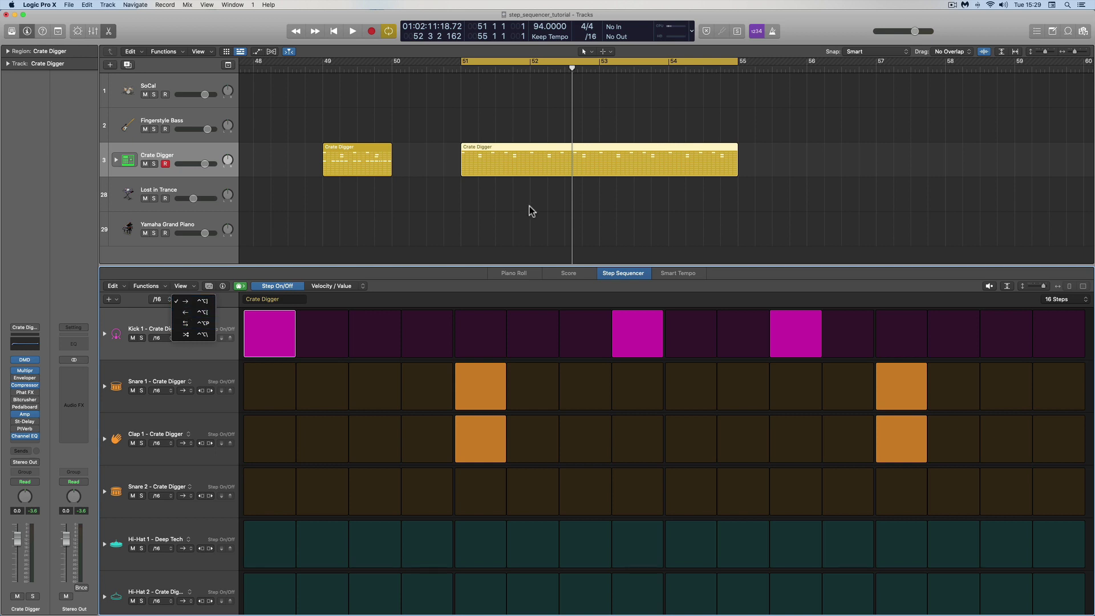
left_click(664, 167)
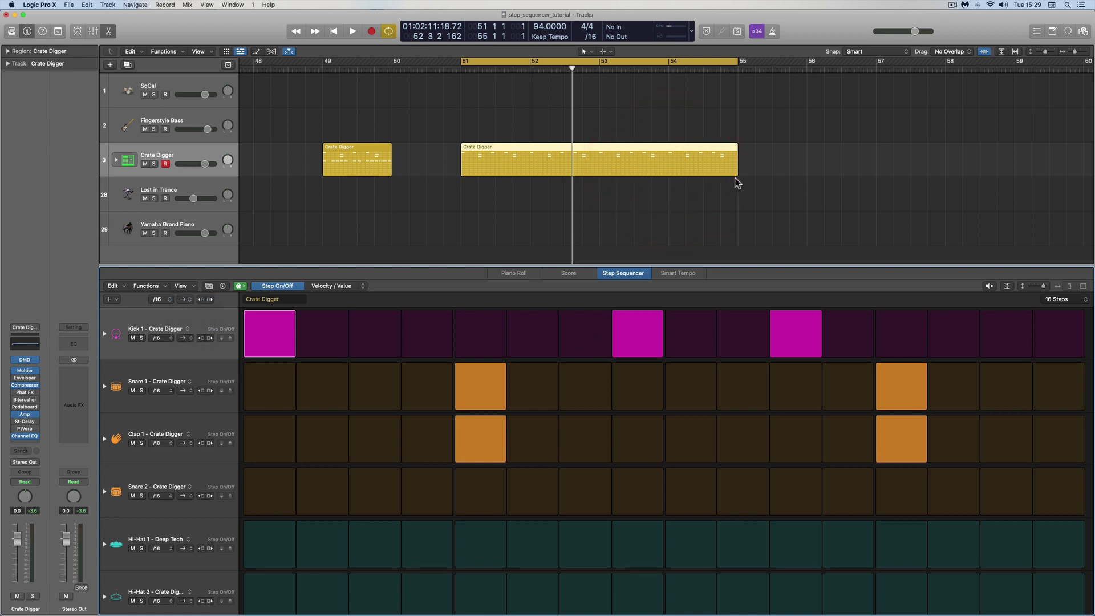
left_click_drag(734, 174, 529, 174)
left_click(643, 196)
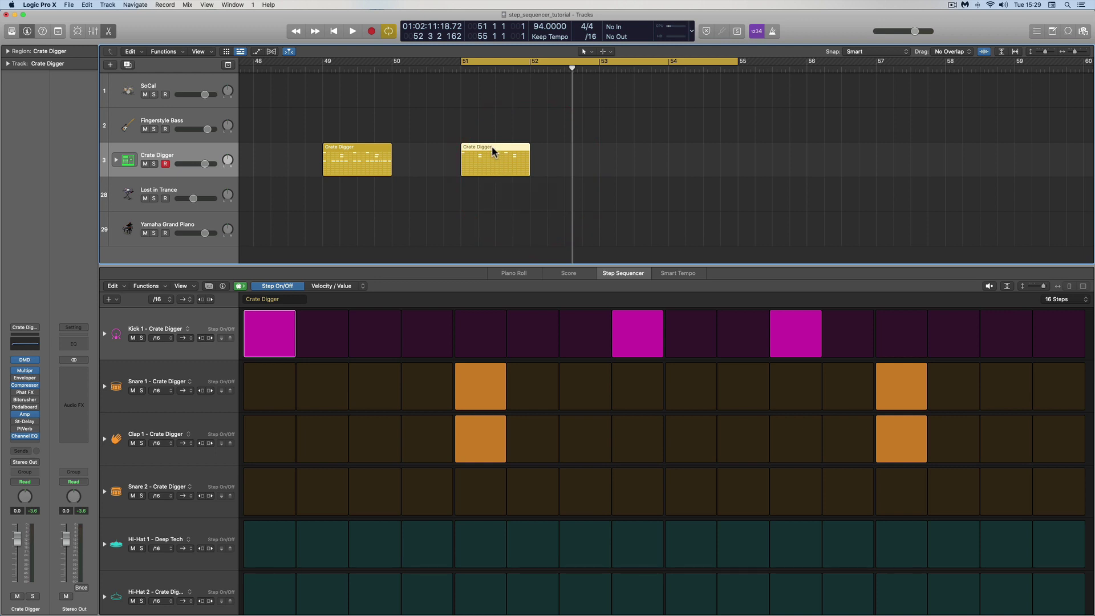
left_click_drag(491, 150, 560, 151)
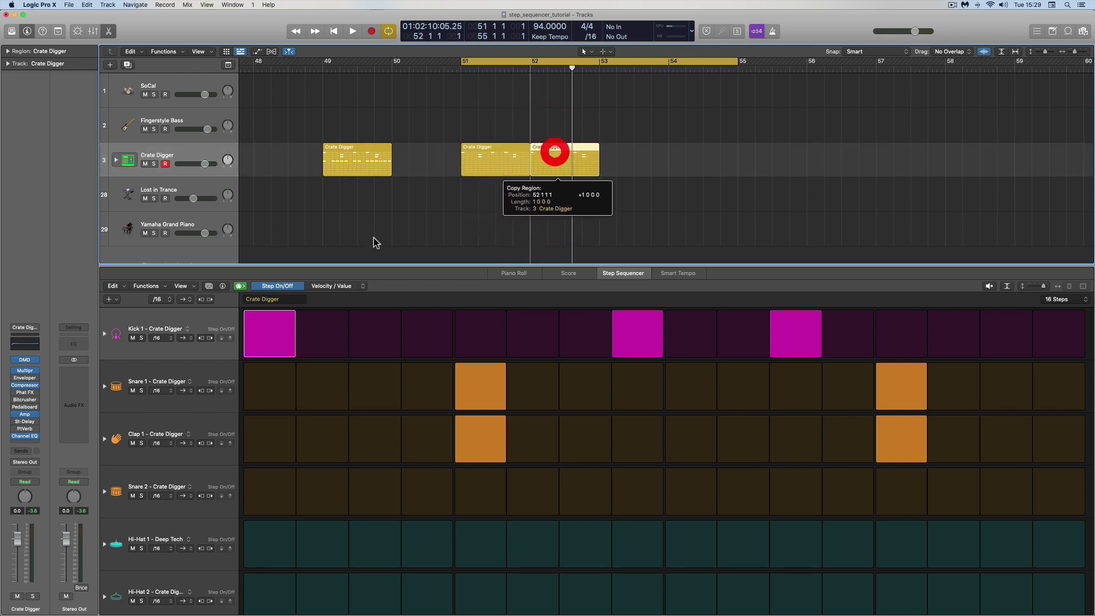
left_click(186, 300)
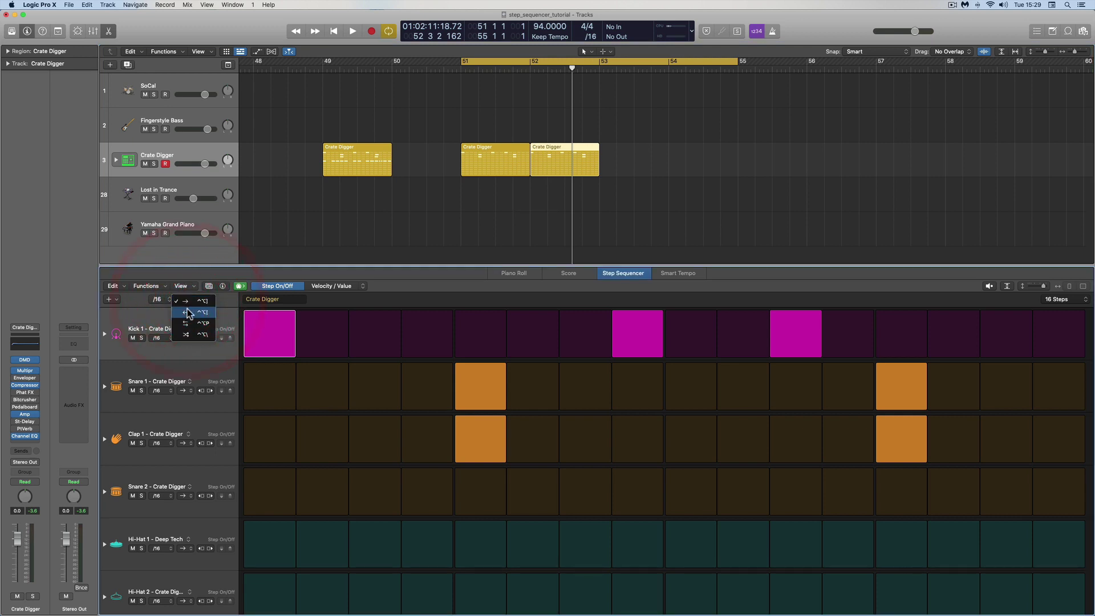
left_click(432, 259)
left_click(486, 149)
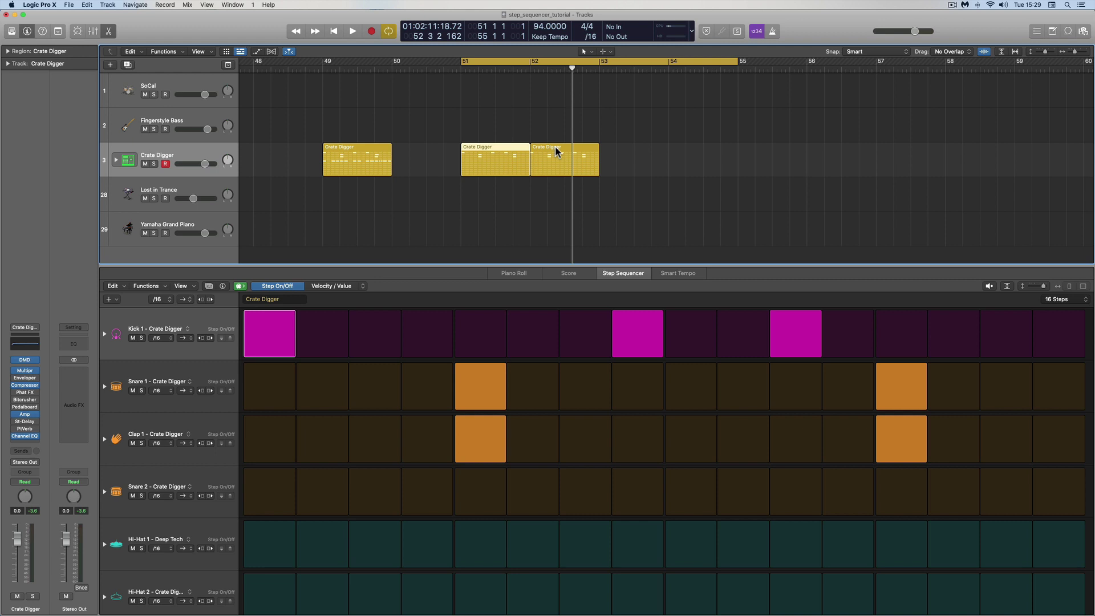
left_click(187, 301)
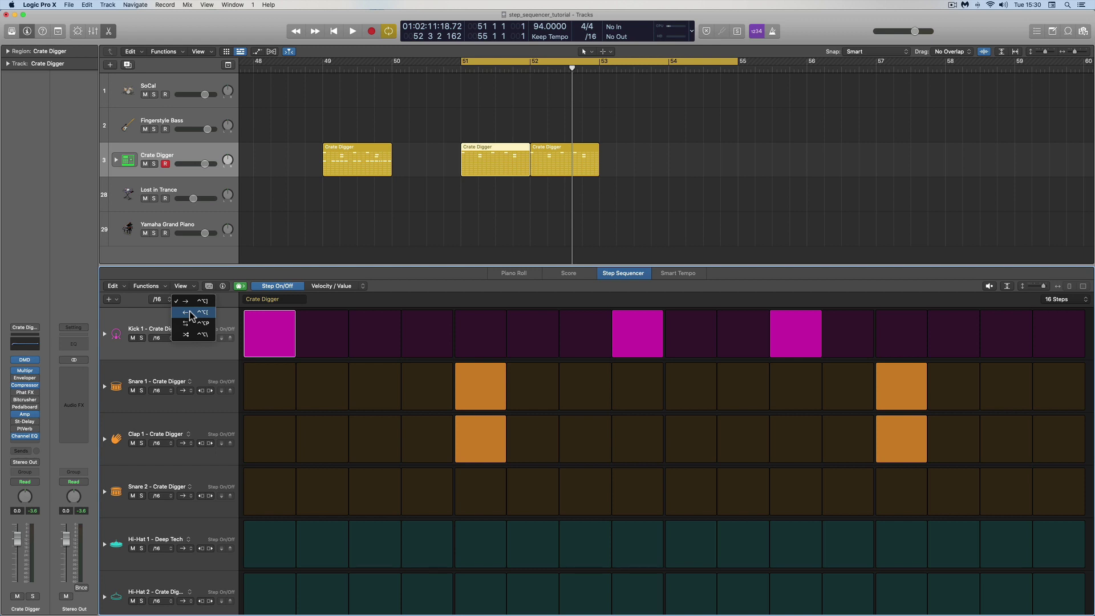
left_click(571, 146)
left_click(545, 145)
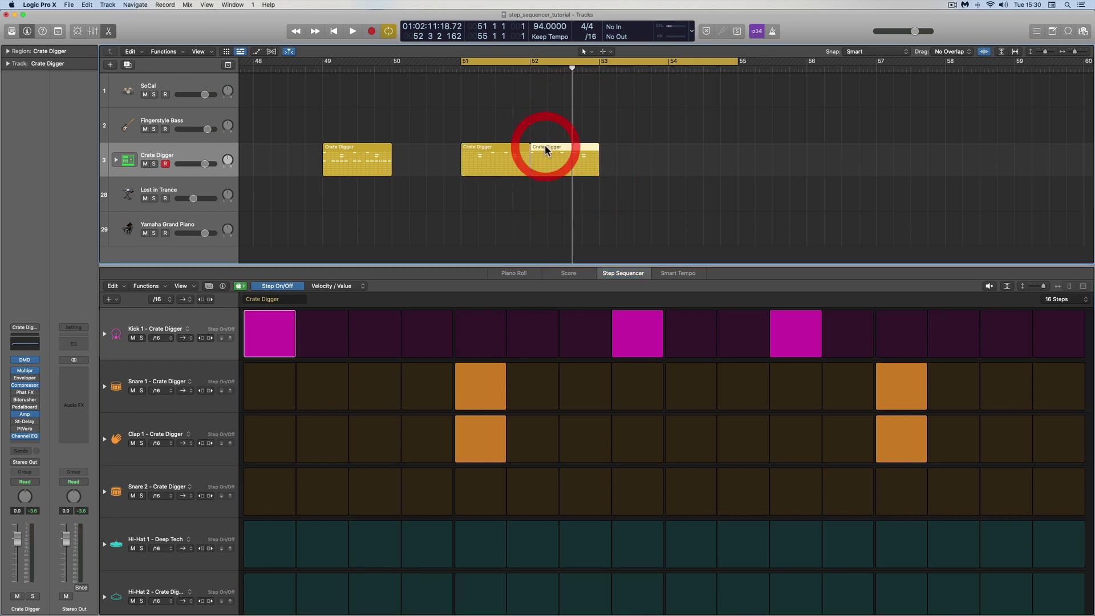
key("Delete")
Turn Kick 1's first step back on in the Crate Digger region at bar 51 and play the pattern
left_click(495, 149)
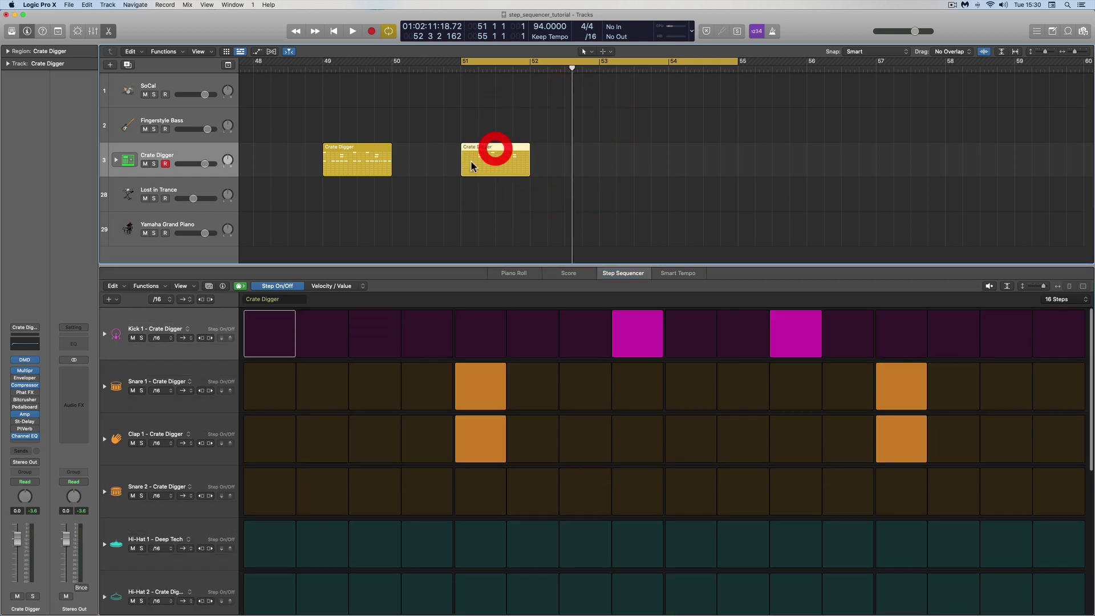
left_click(187, 302)
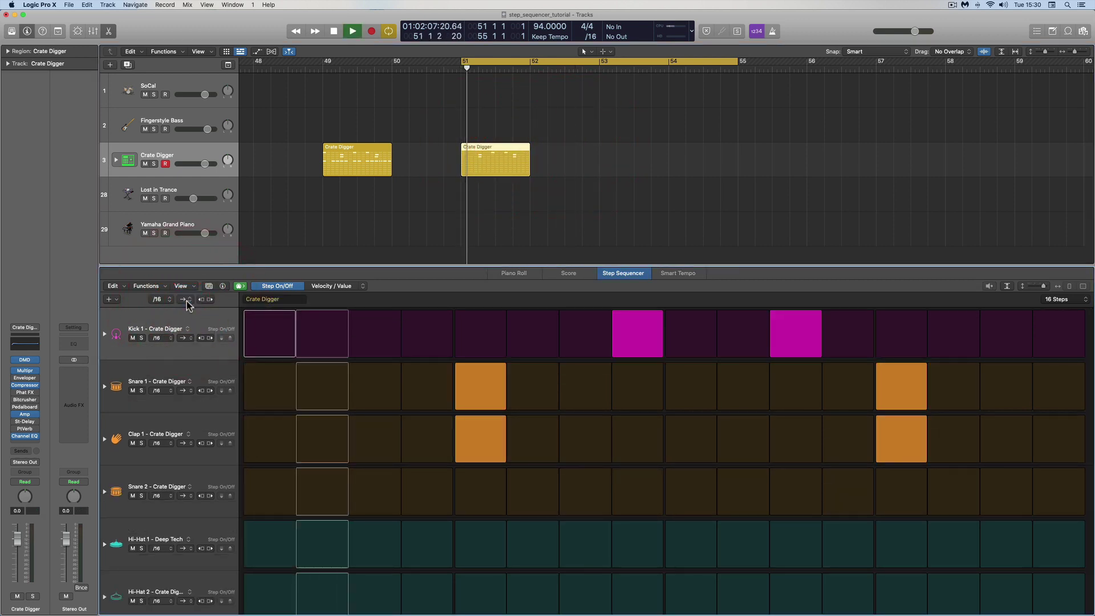
left_click(273, 328)
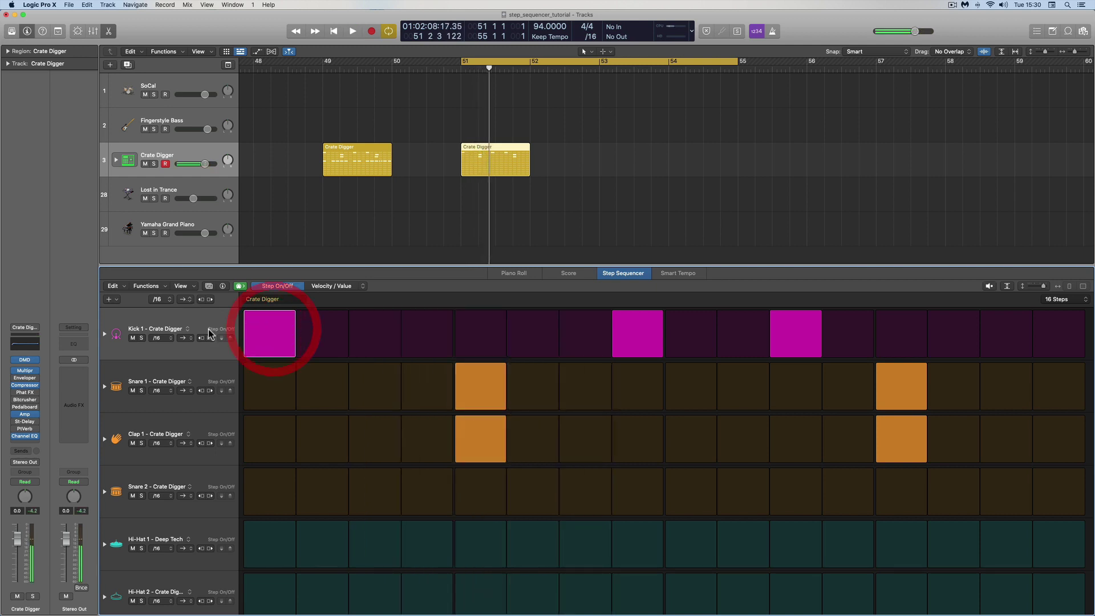
key("space")
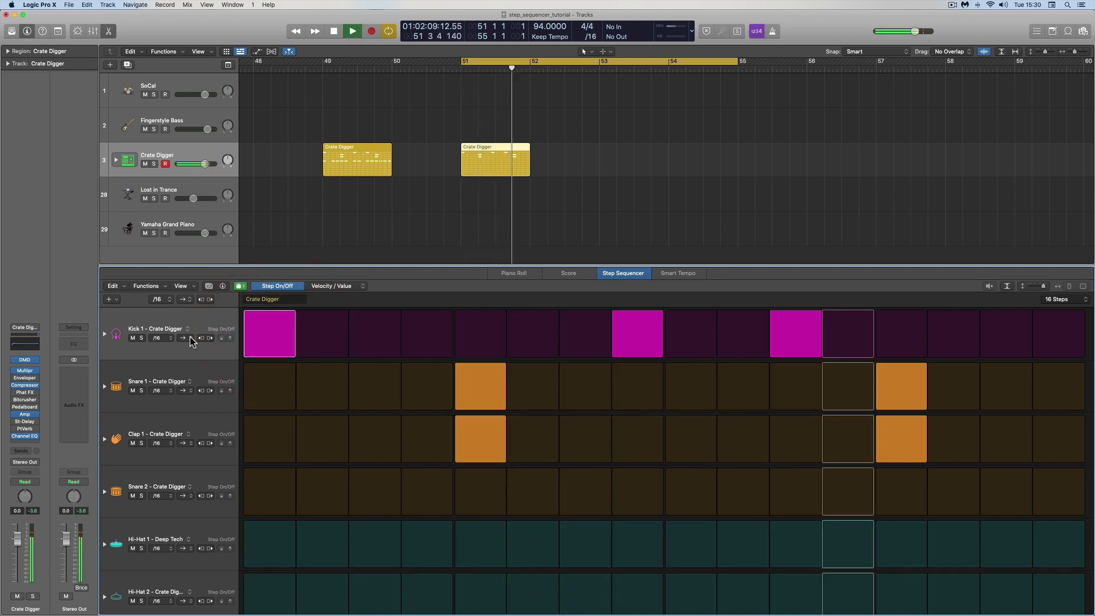
key("space")
Set the whole pattern's playback direction to backward and listen to it in playback
left_click(185, 301)
left_click(188, 313)
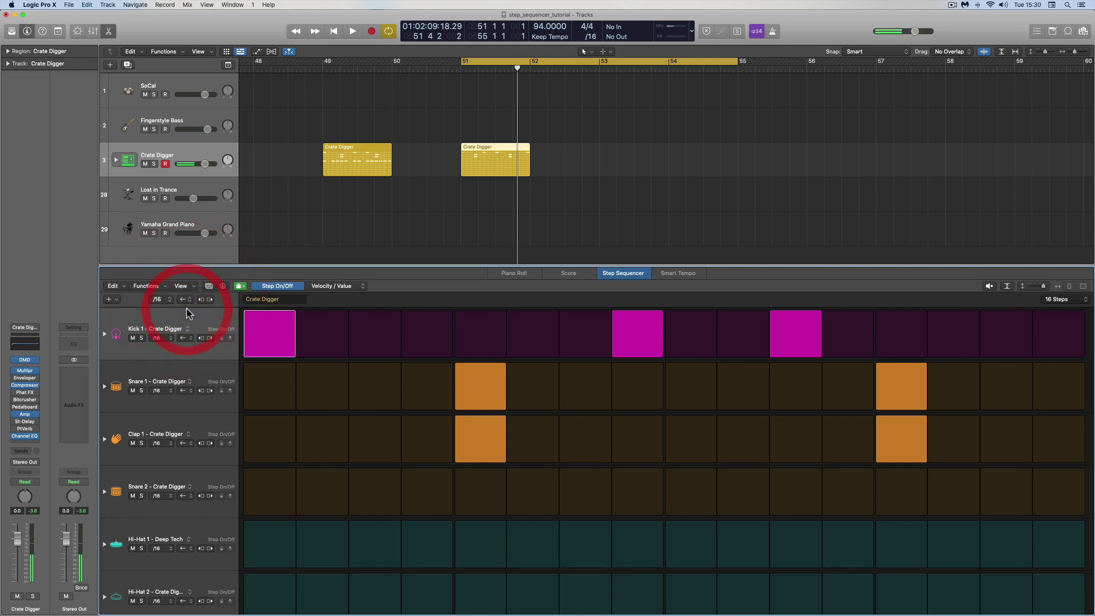
key("space")
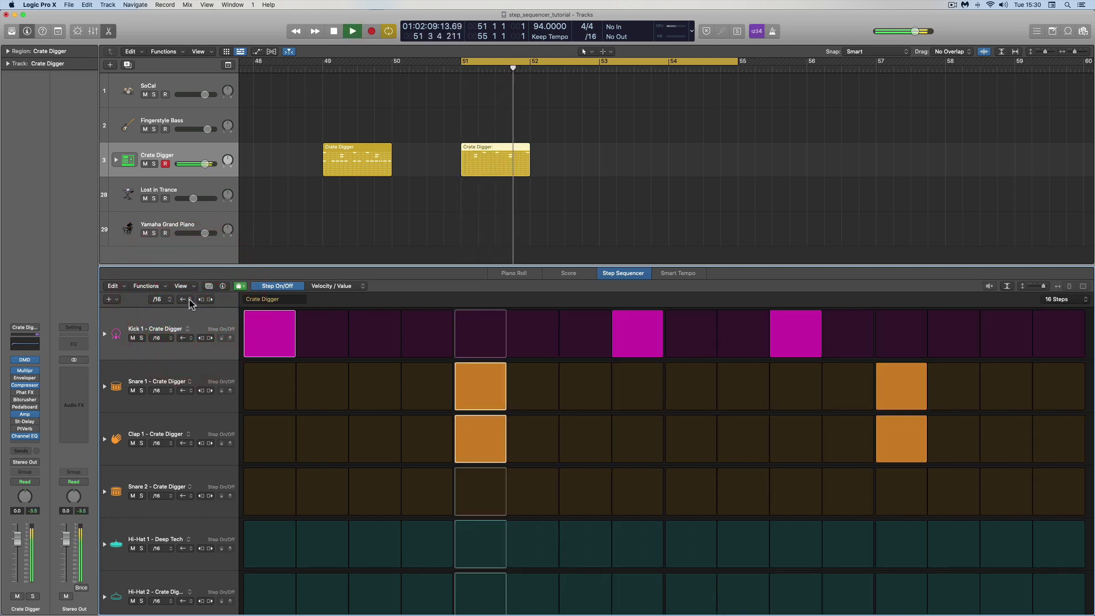
key("space")
Set the whole pattern's playback direction to ping-pong and audition it twice with the Step Sequencer's pattern preview
left_click(190, 301)
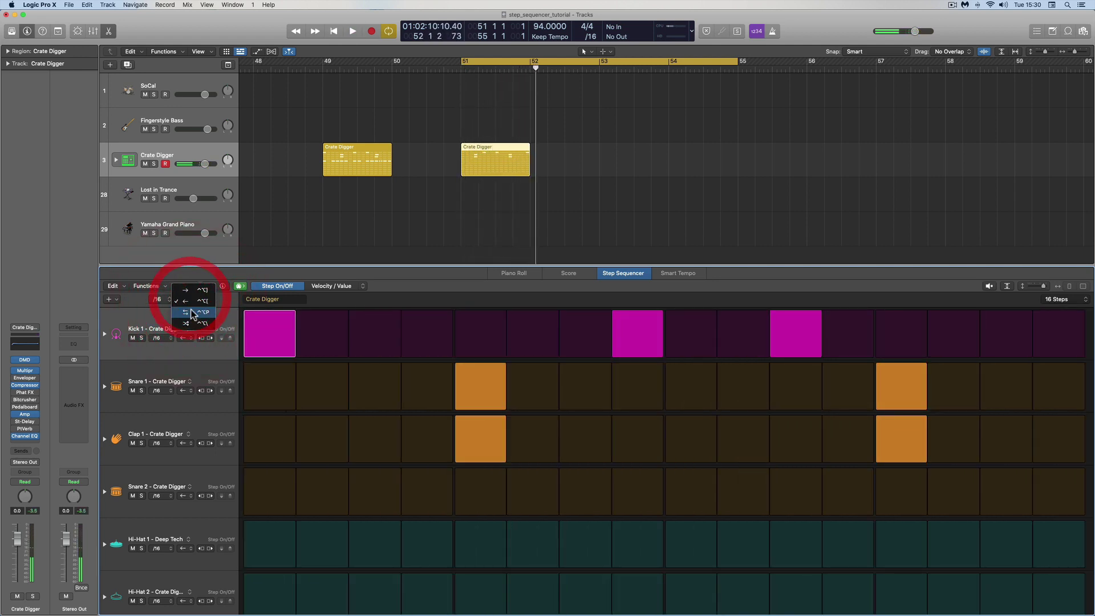
left_click(186, 313)
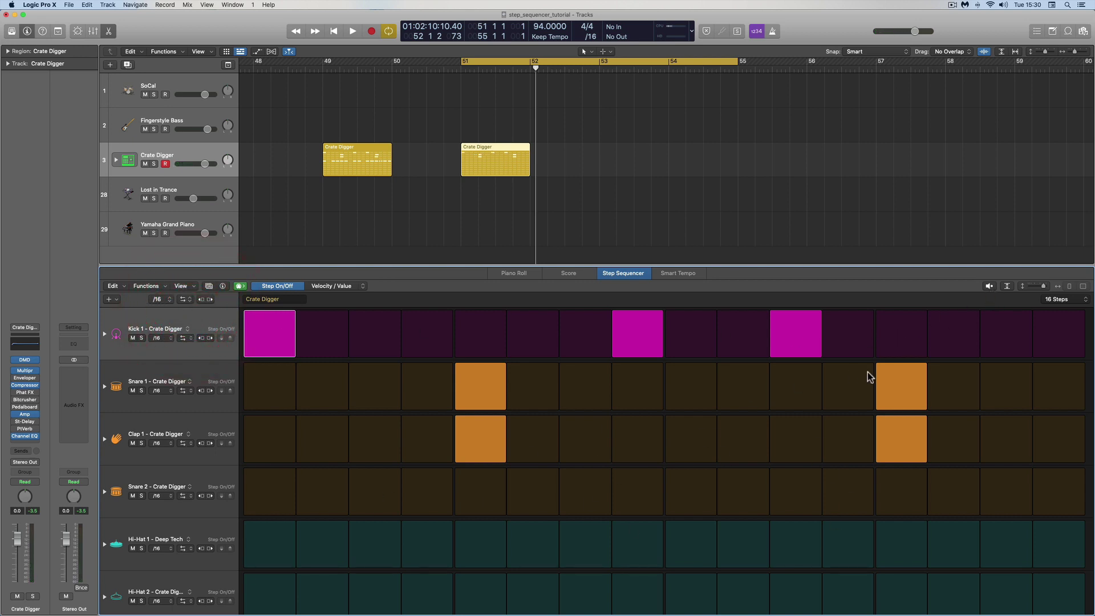
left_click(989, 286)
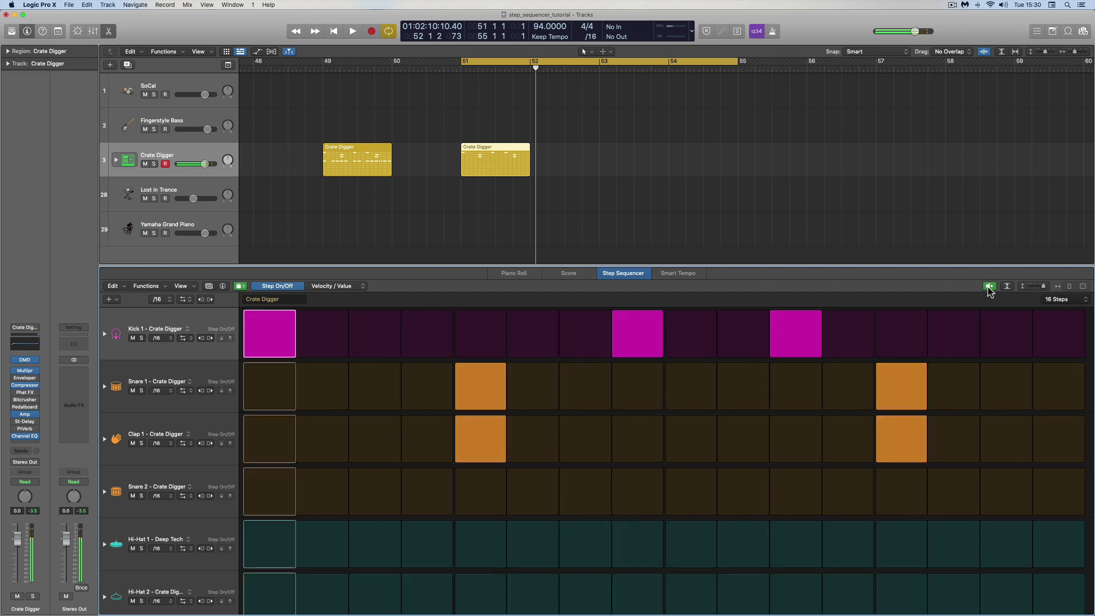
left_click(989, 286)
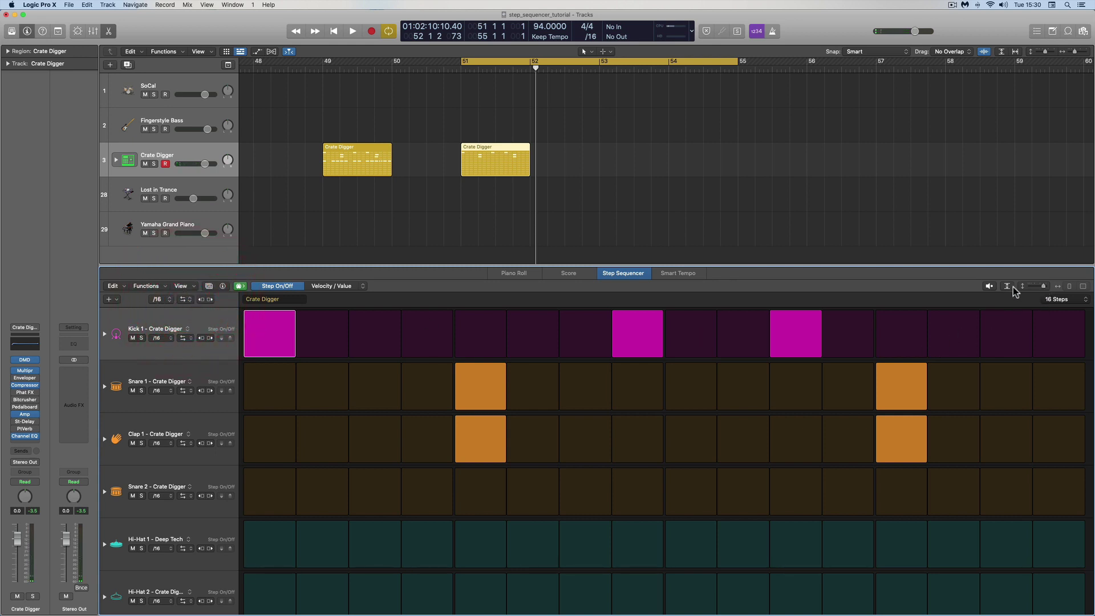
left_click(989, 286)
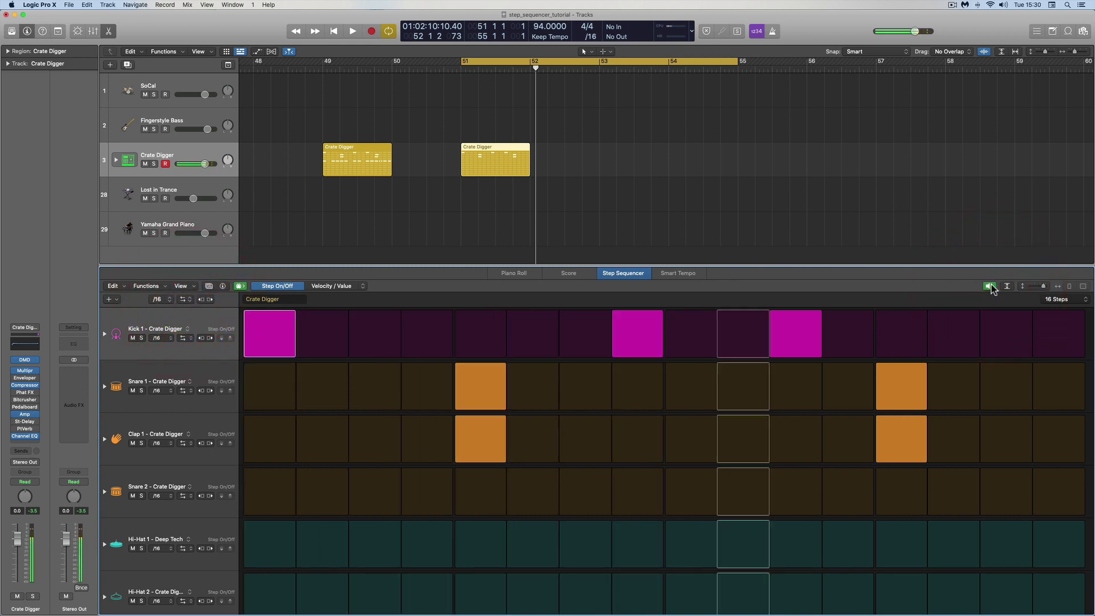
left_click(990, 287)
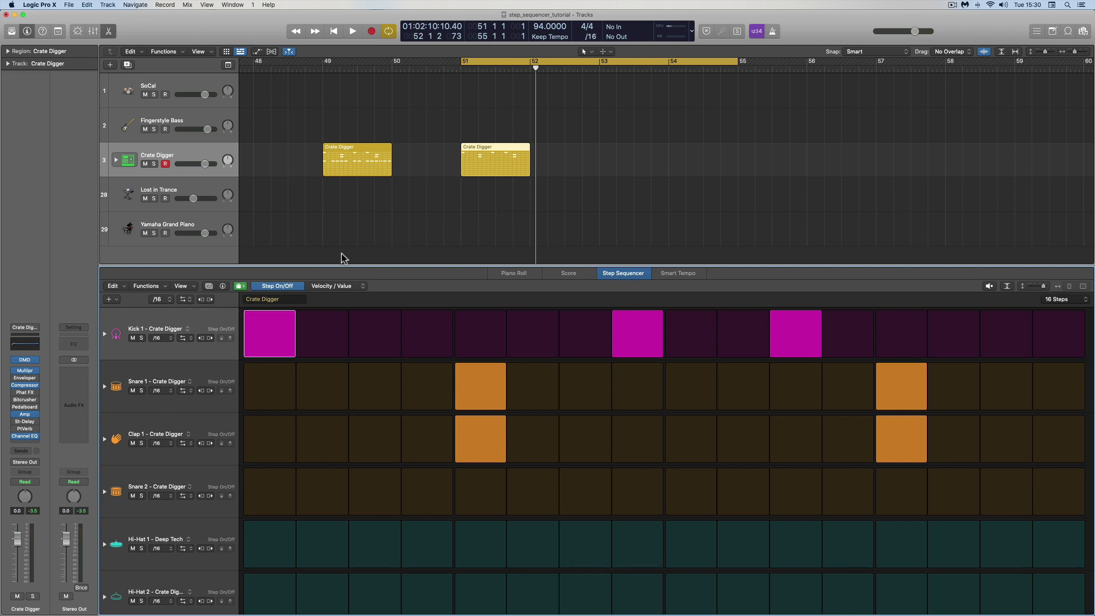
Try the ping-pong pattern over a two-bar region ending at bar 53, and shorten the region back to bar 52
left_click_drag(529, 172, 596, 173)
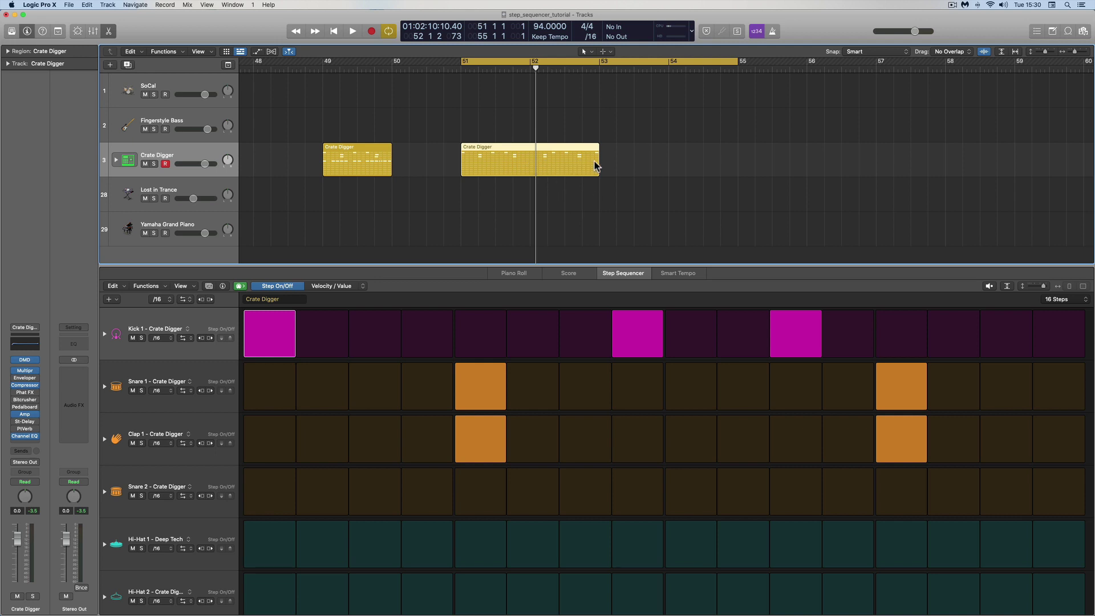
key("space")
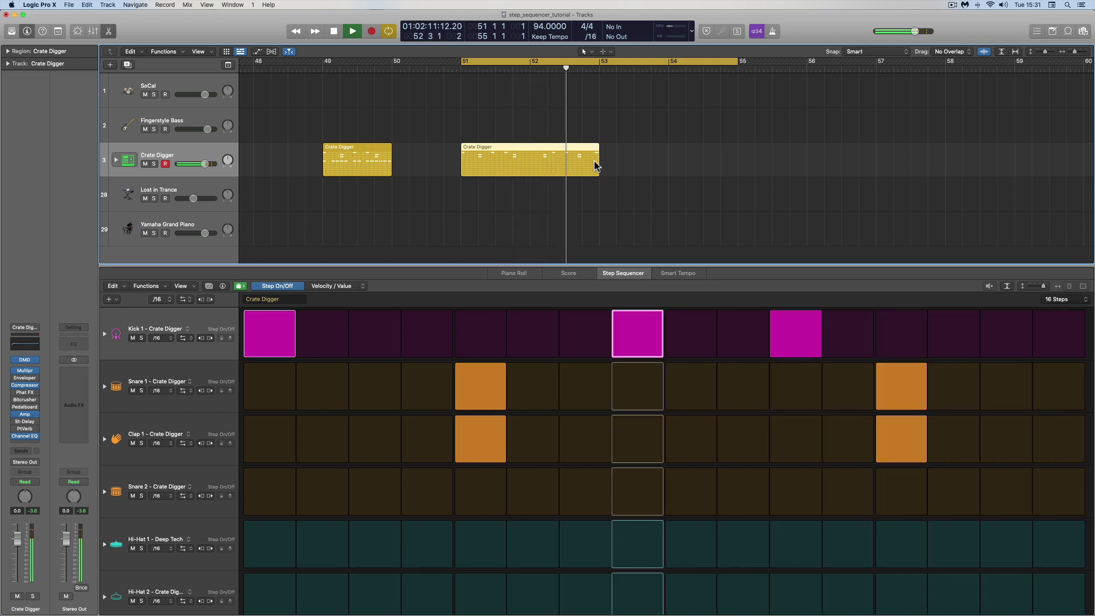
key("space")
left_click_drag(595, 165, 527, 169)
Set the whole pattern's playback direction to random, and listen to it in project playback and in the pattern preview
left_click(186, 299)
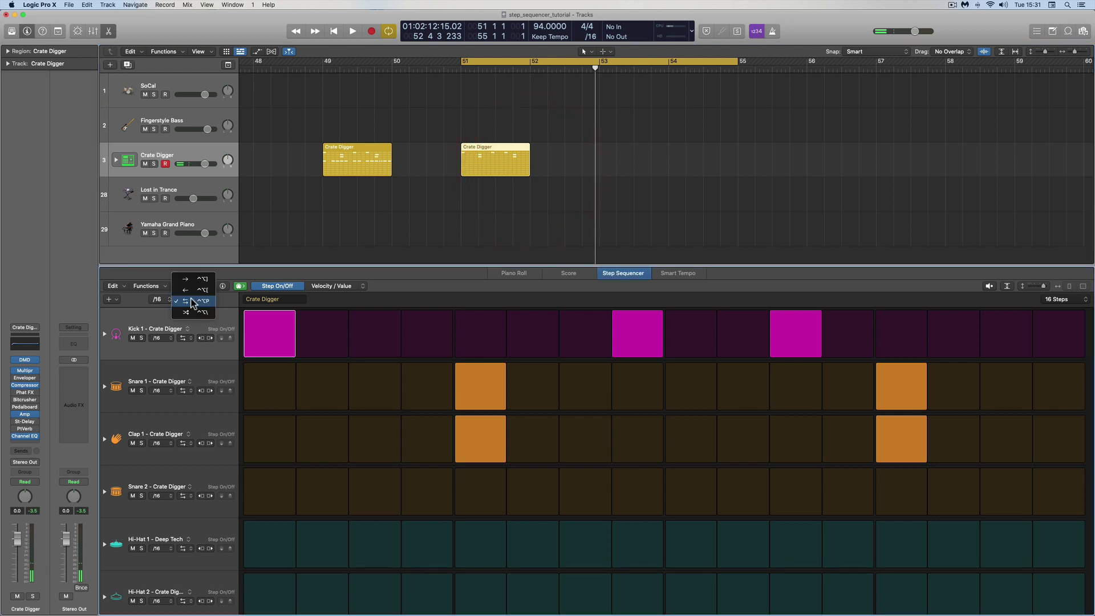
left_click(187, 312)
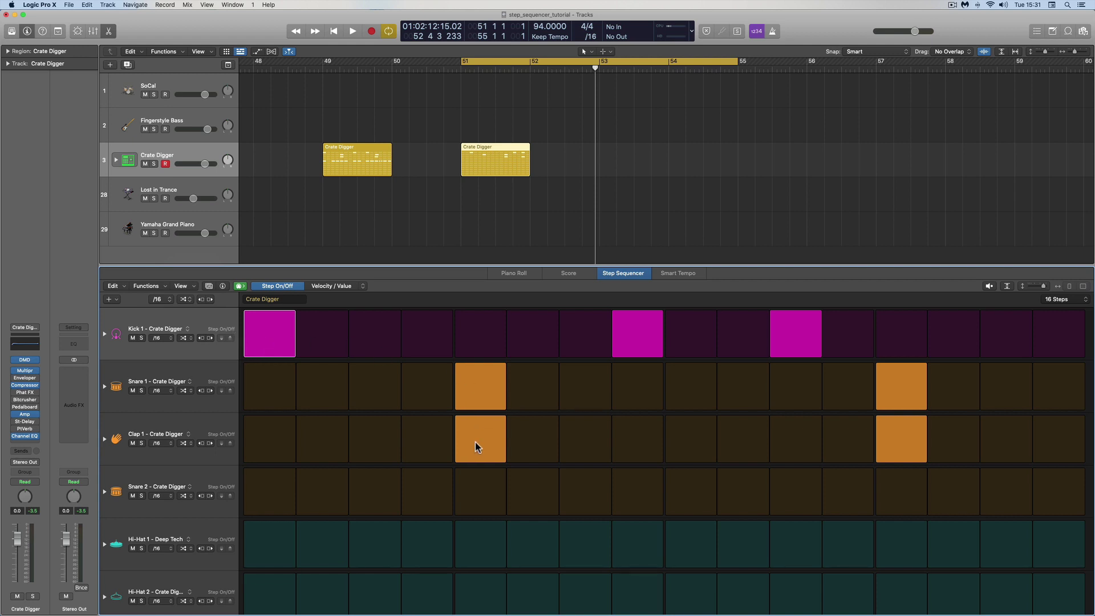
key("space")
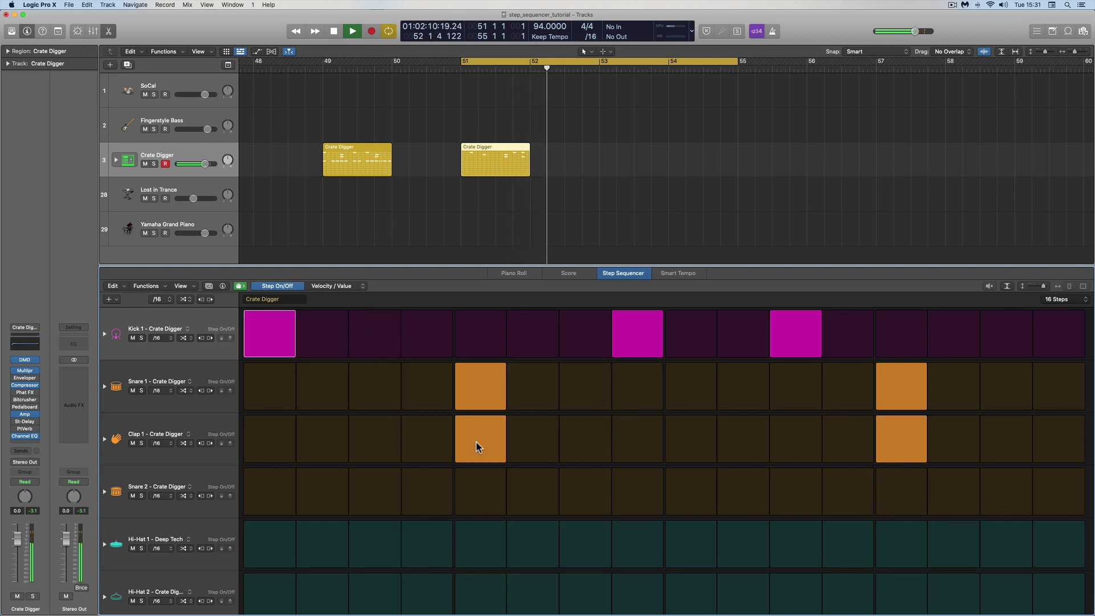
key("space")
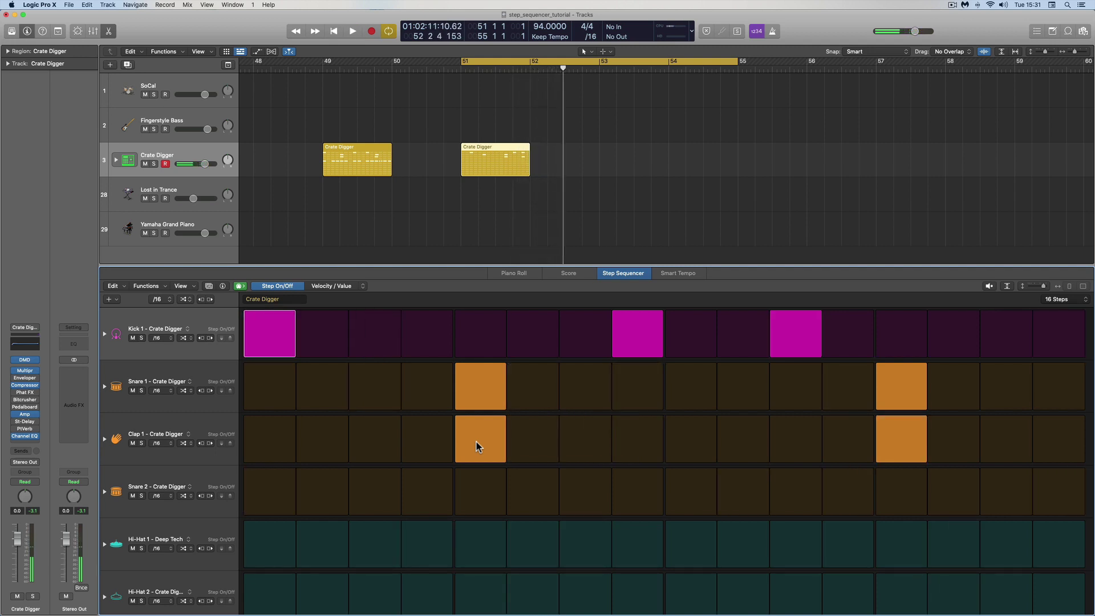
left_click(990, 288)
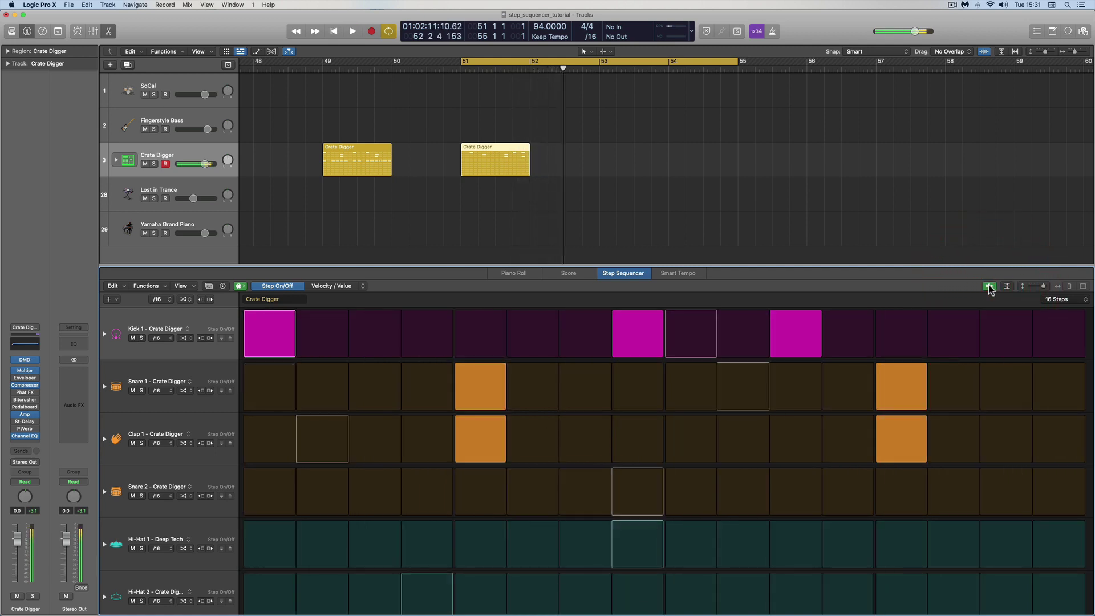
left_click(987, 288)
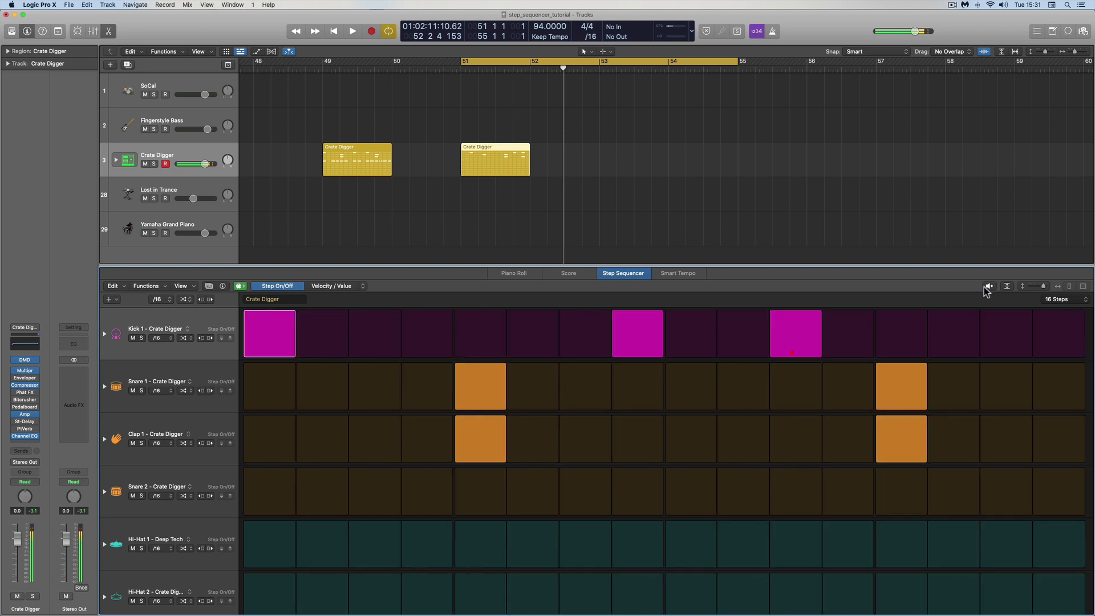
Turn on the first step of Hi-Hat 1 and audition the random pattern in the preview
left_click(282, 539)
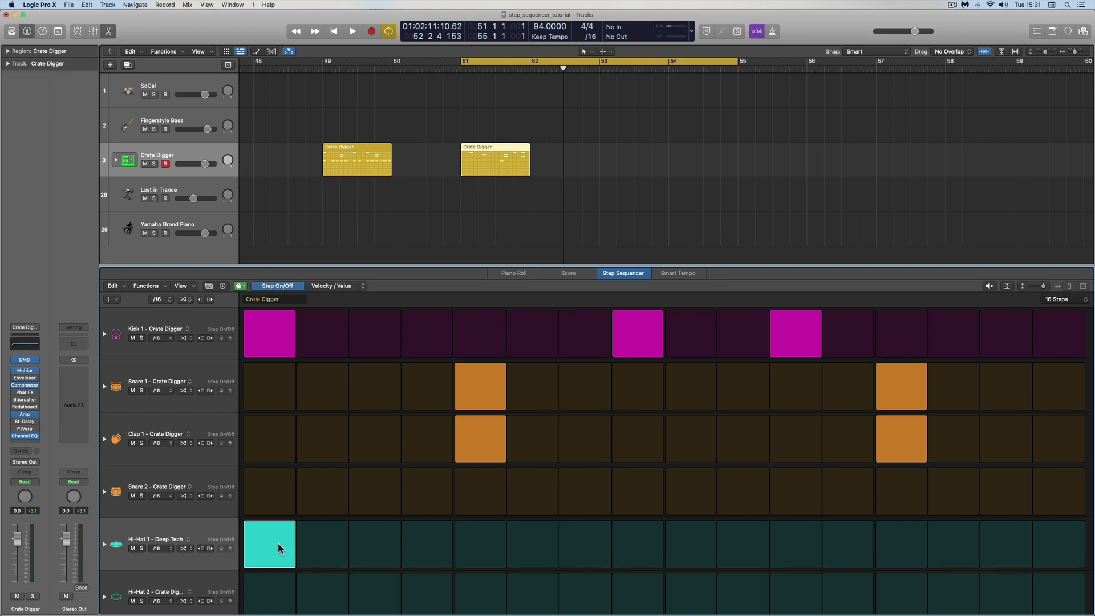
left_click(992, 287)
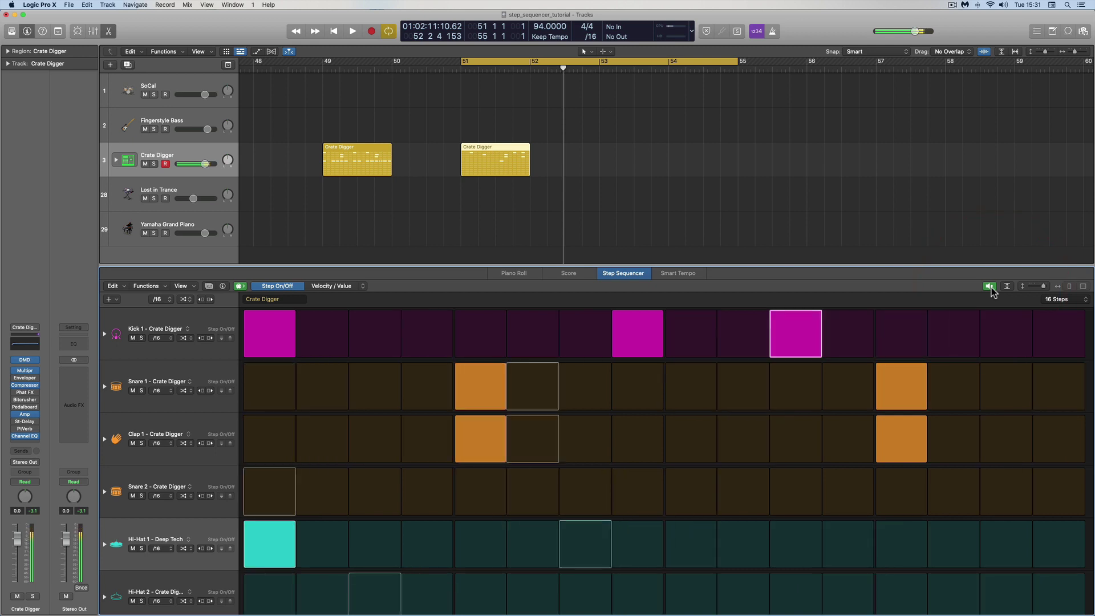
left_click(990, 286)
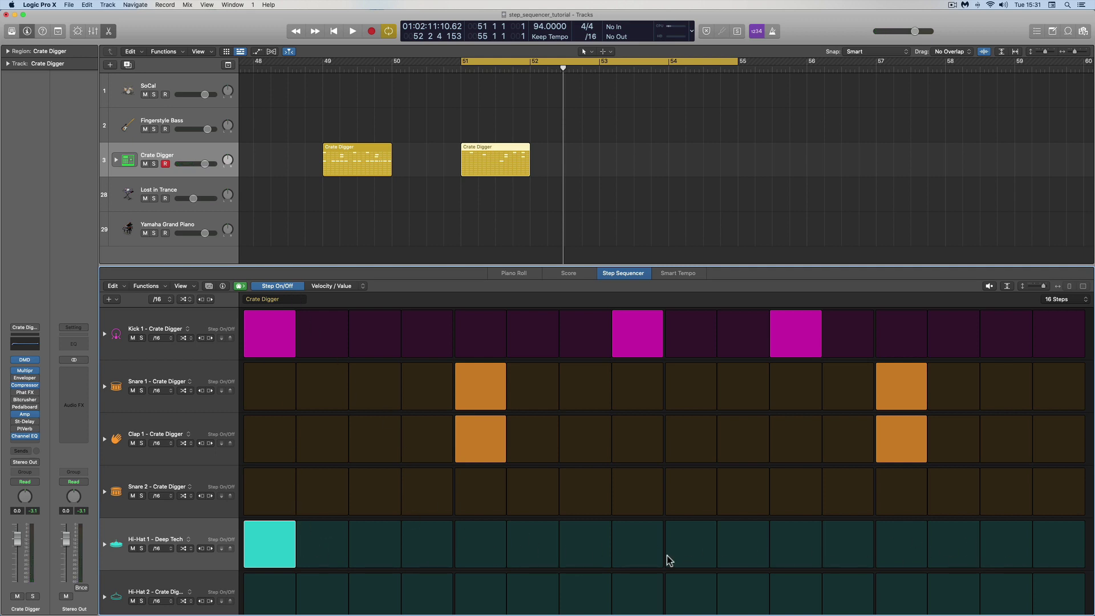
Turn on steps 5, 9 and 13 of Hi-Hat 1, and preview the pattern again
left_click(472, 546)
left_click(697, 543)
left_click(897, 540)
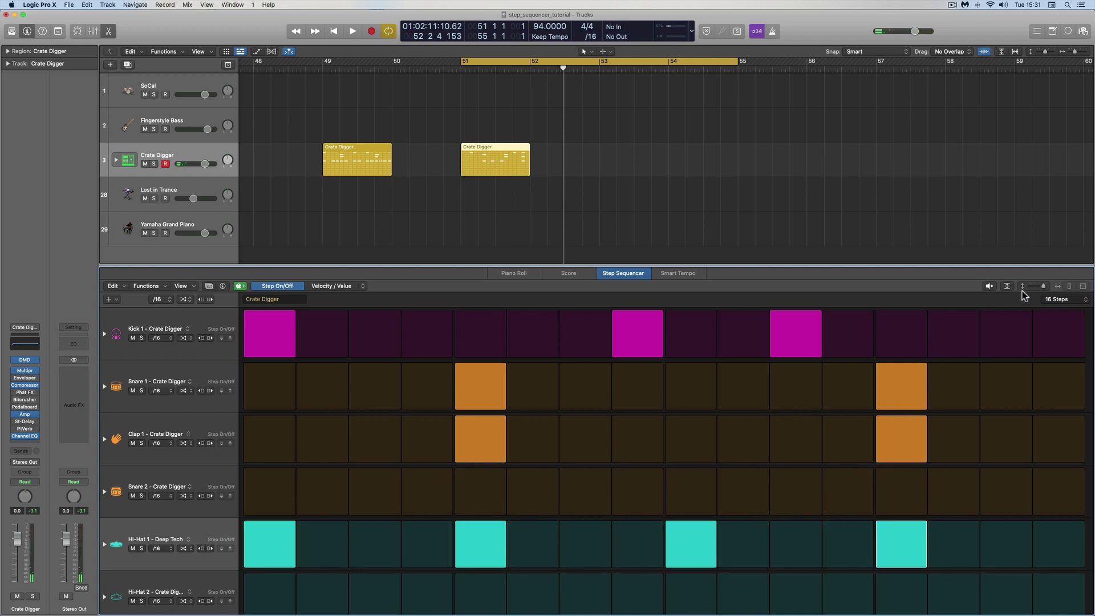
left_click(989, 287)
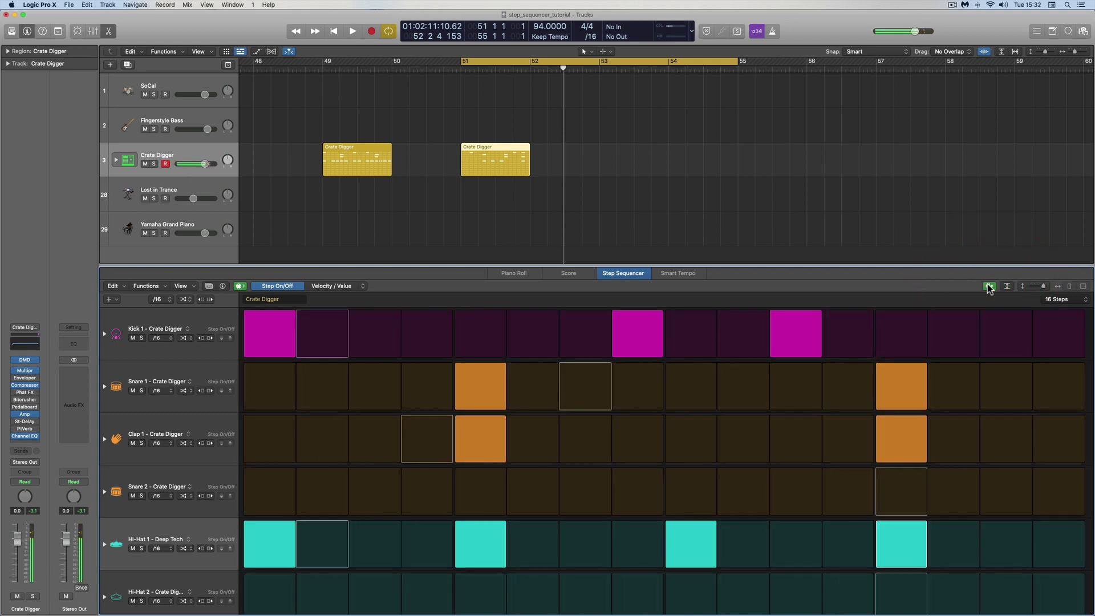
left_click(989, 286)
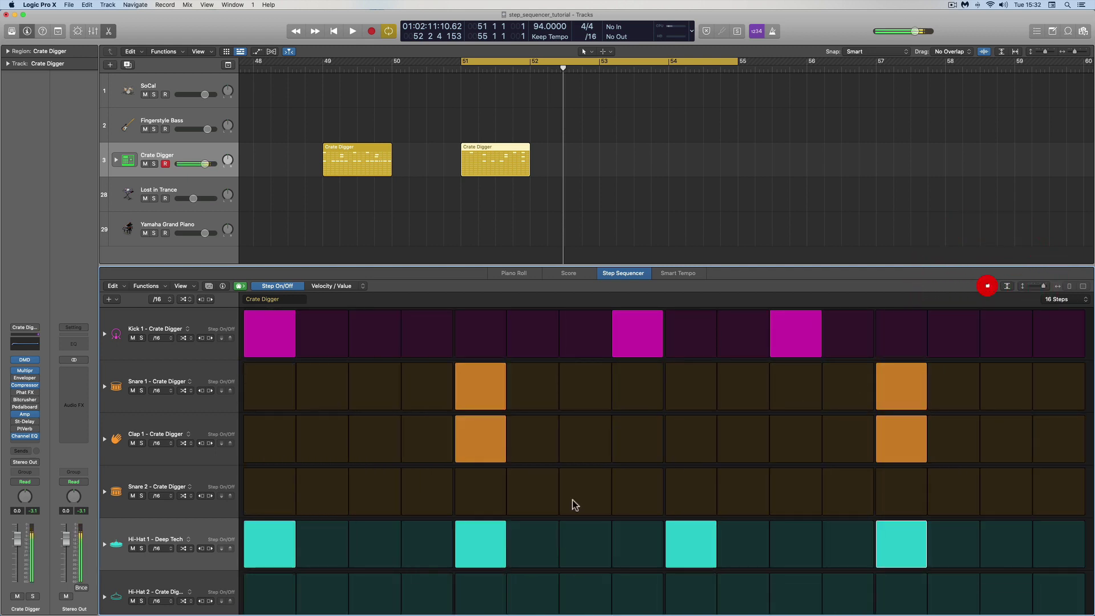
Fill in Hi-Hat 1 with steps 3, 7, 11 and 15, and start the preview of the randomly ordered pattern
left_click(361, 532)
left_click(585, 541)
left_click(795, 541)
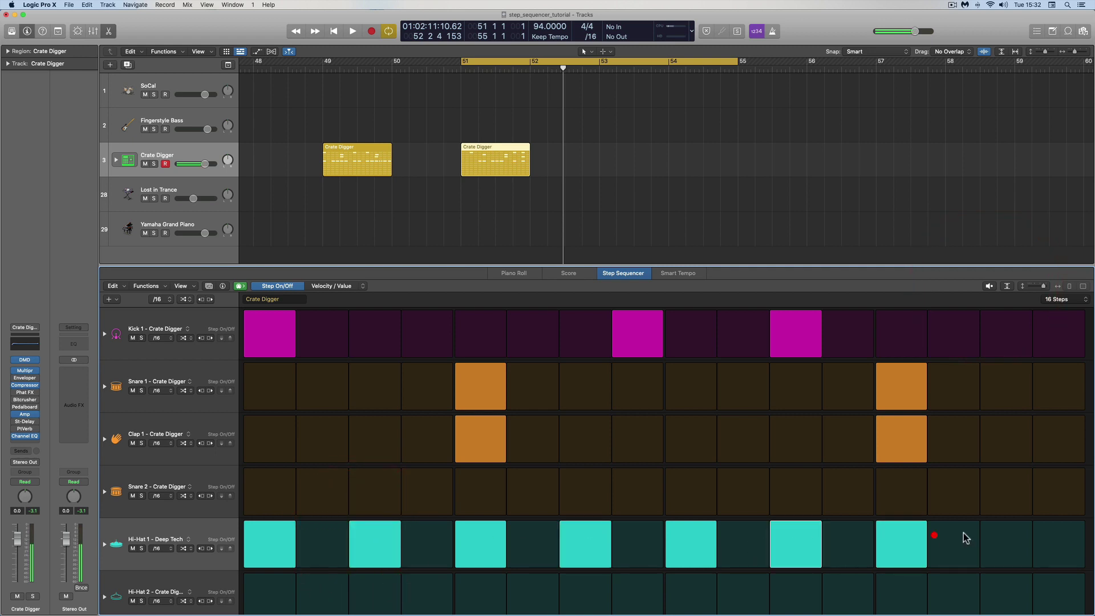
left_click(1005, 533)
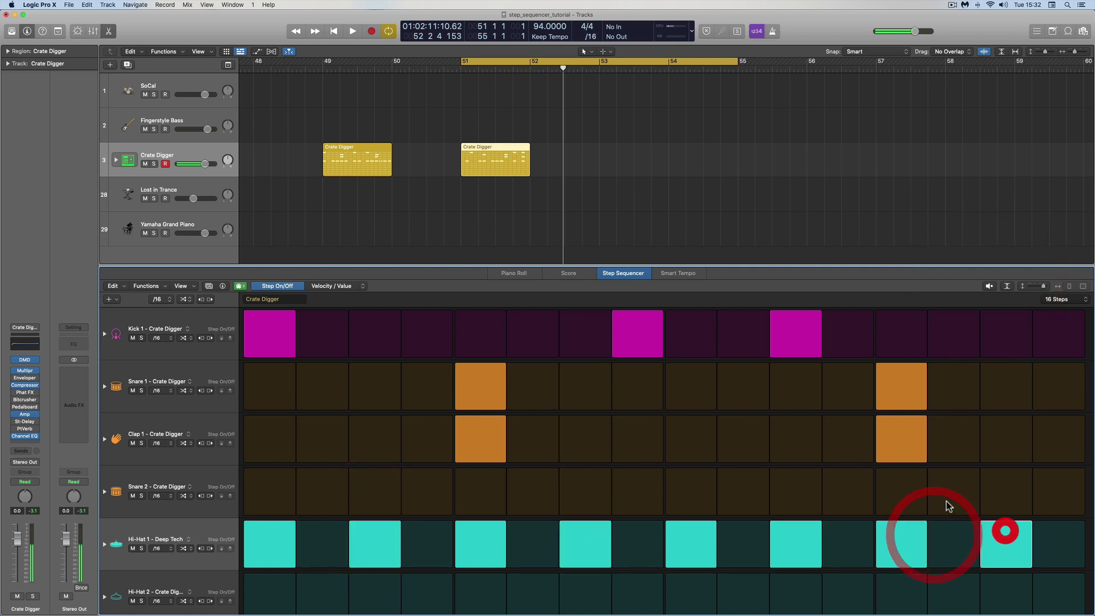
left_click(187, 300)
left_click(242, 300)
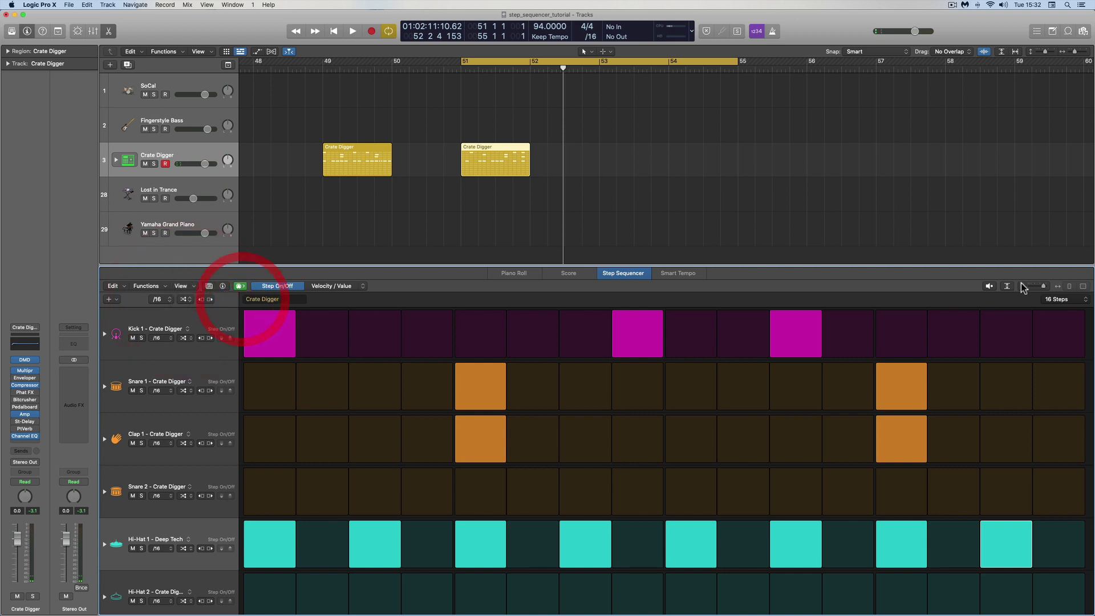
left_click(989, 286)
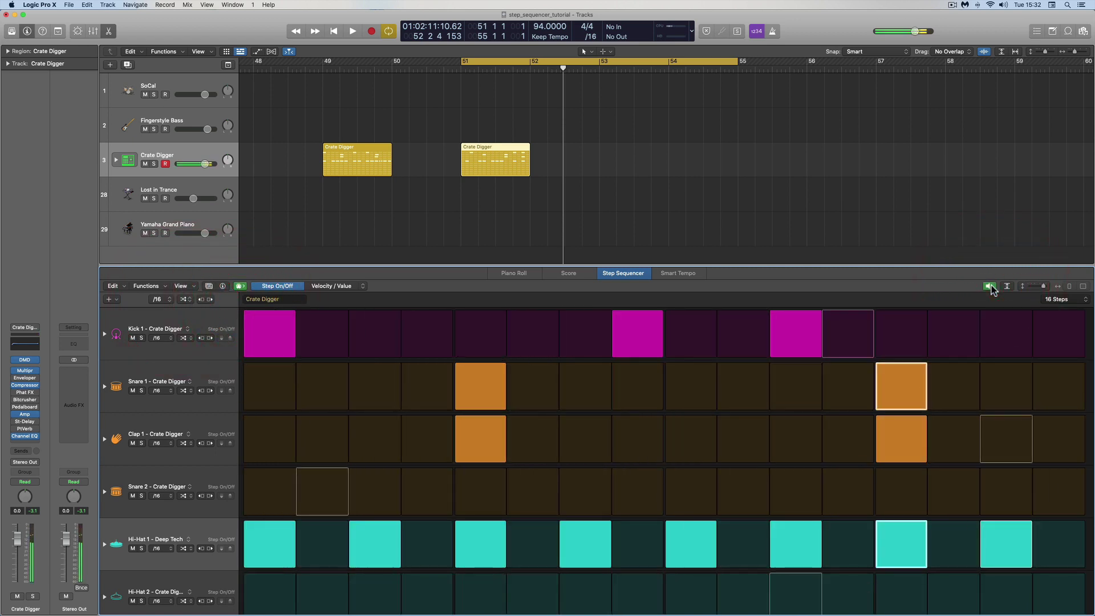
Stop the pattern preview and clear all active steps in the Hi-Hat 1 row
left_click(989, 286)
left_click_drag(998, 539, 281, 533)
scroll(300, 528, "down", 2)
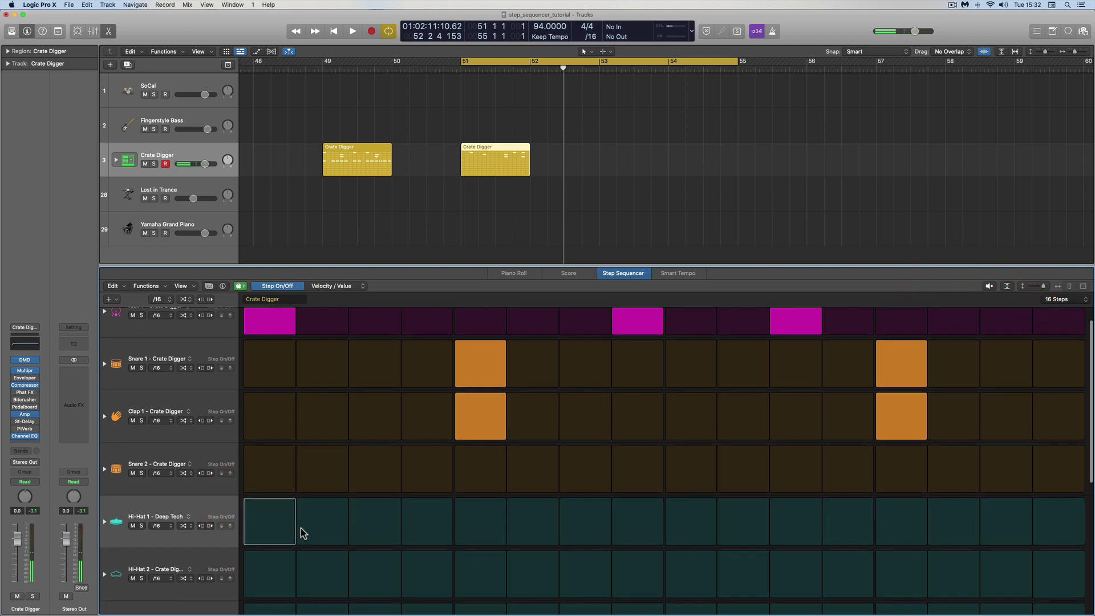
scroll(300, 528, "down", 1)
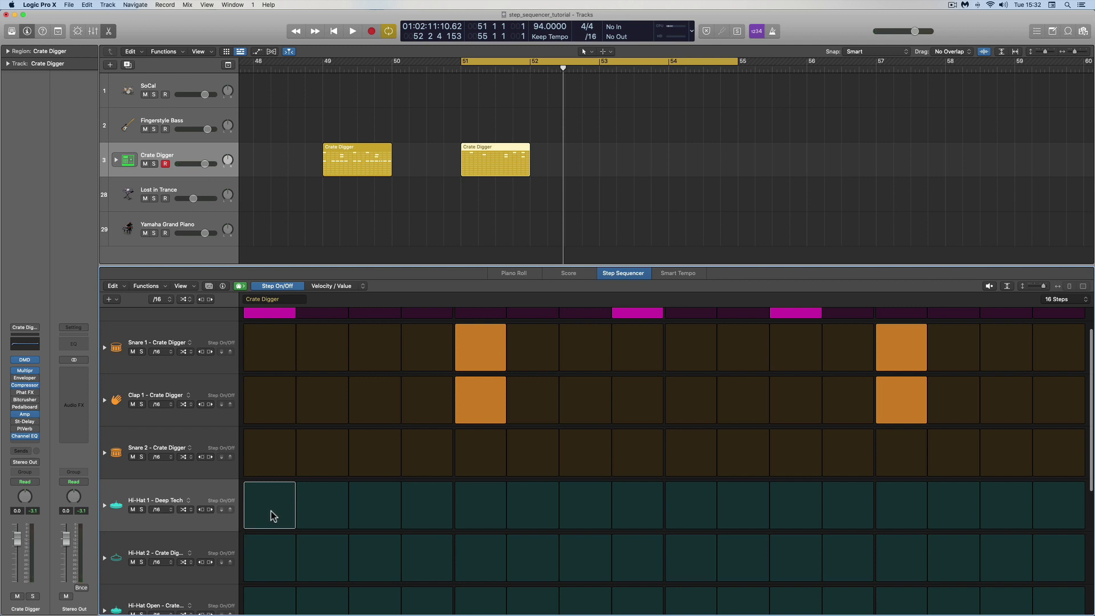
Practise painting runs of steps across Hi-Hat 1 and Hi-Hat 2, and remove all the painted steps again
left_click_drag(263, 508, 741, 547)
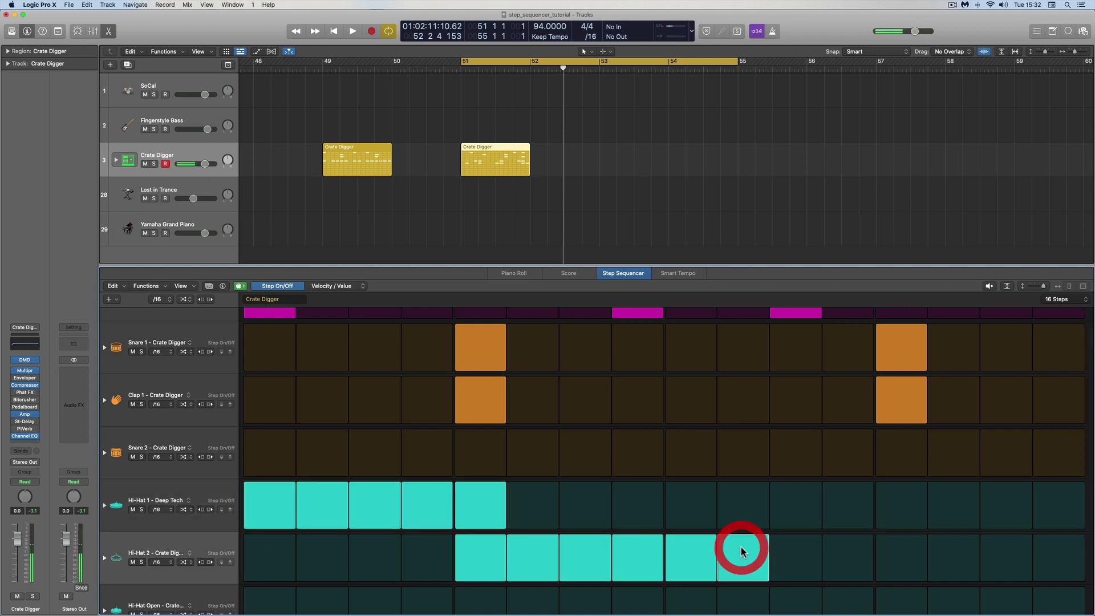
key("super+z")
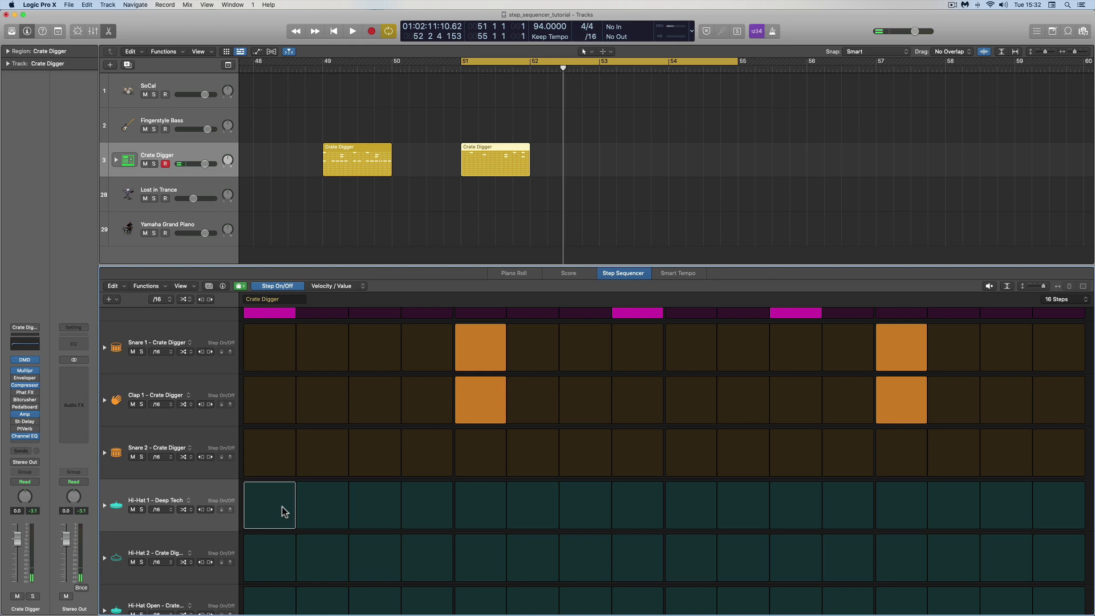
mouse_move(282, 507)
left_mouse_down()
mouse_move(457, 482)
mouse_move(457, 385)
mouse_move(573, 392)
mouse_move(631, 548)
mouse_move(722, 598)
mouse_move(1046, 583)
mouse_move(1000, 573)
left_mouse_up()
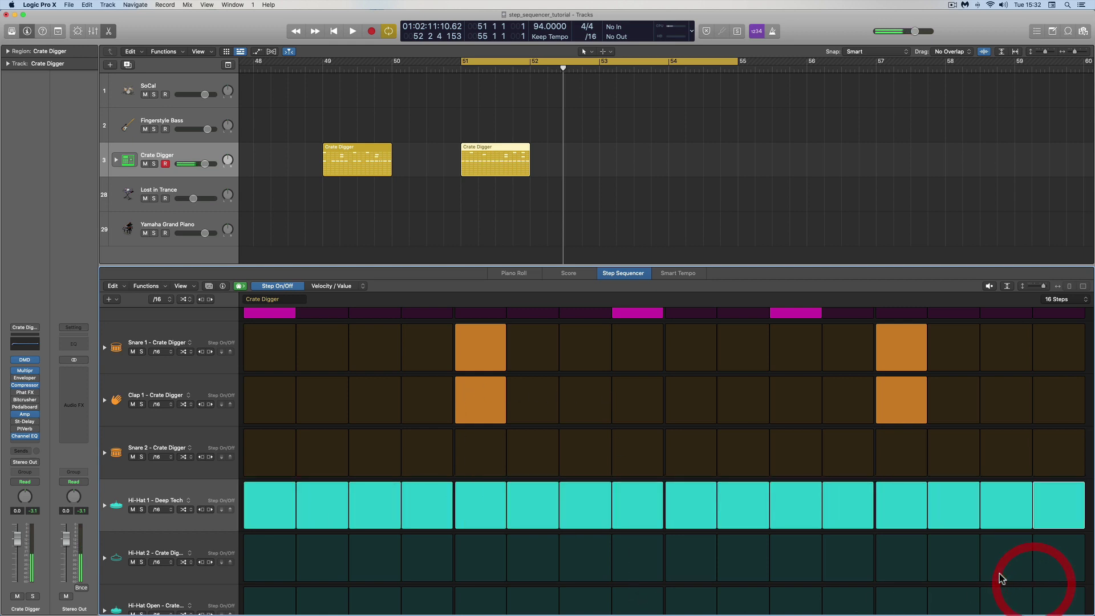
mouse_move(1062, 509)
left_mouse_down()
mouse_move(287, 512)
mouse_move(266, 485)
left_mouse_up()
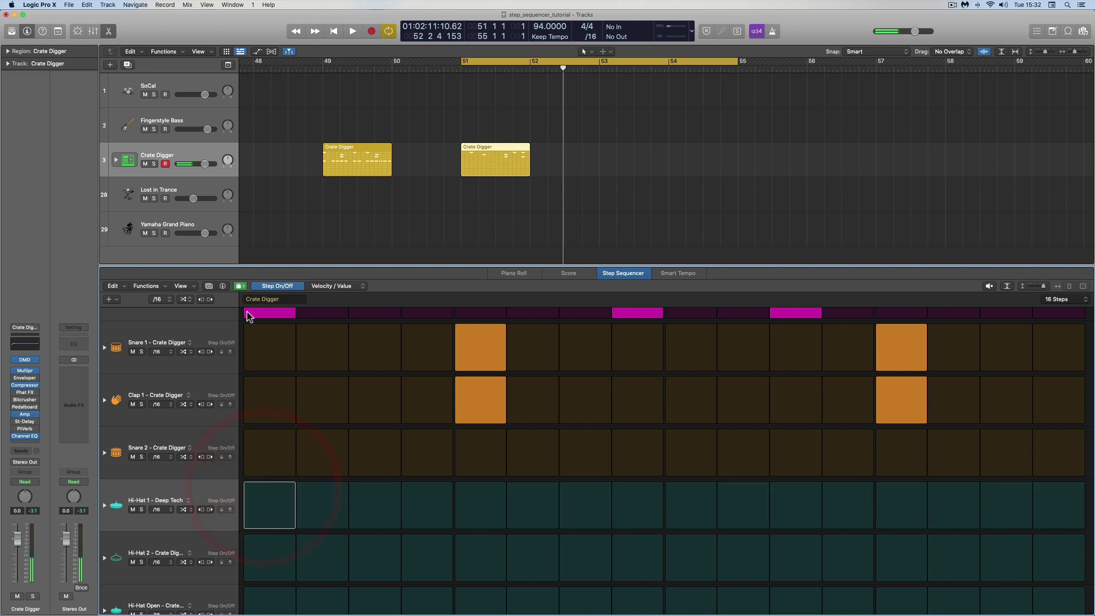
Set the whole pattern's playback direction to forward, and look over the available pattern lengths
left_click(183, 300)
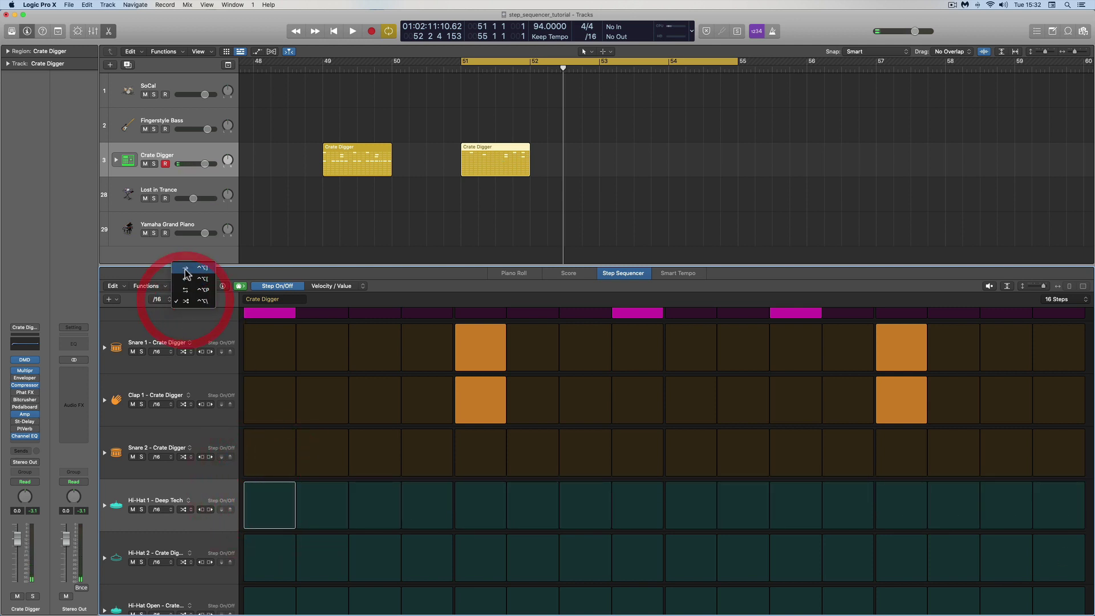
left_click(164, 300)
left_click(166, 300)
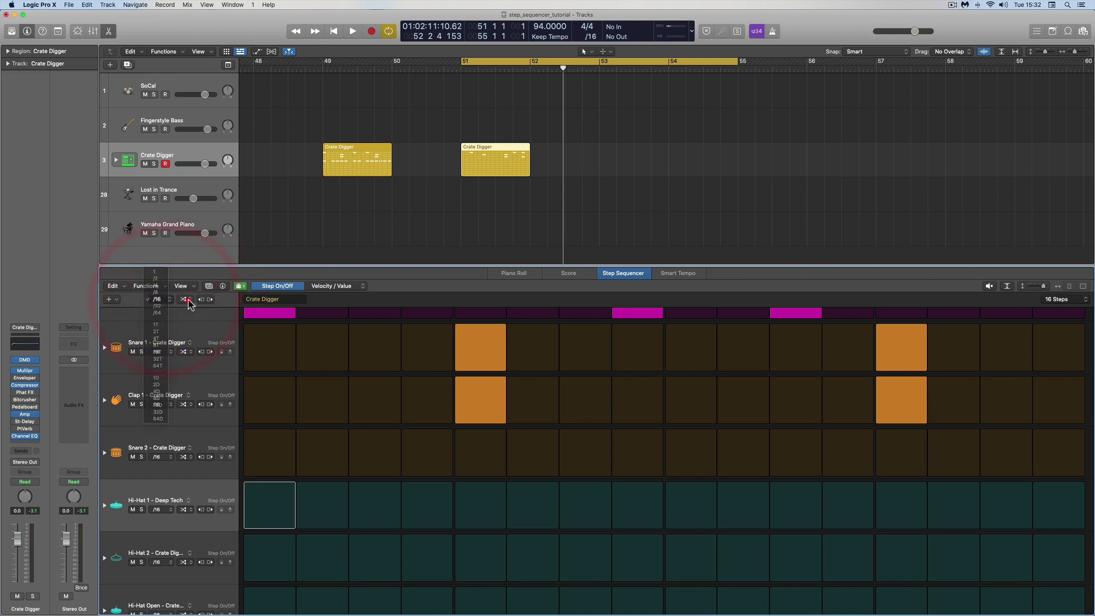
left_click(183, 300)
left_click(188, 274)
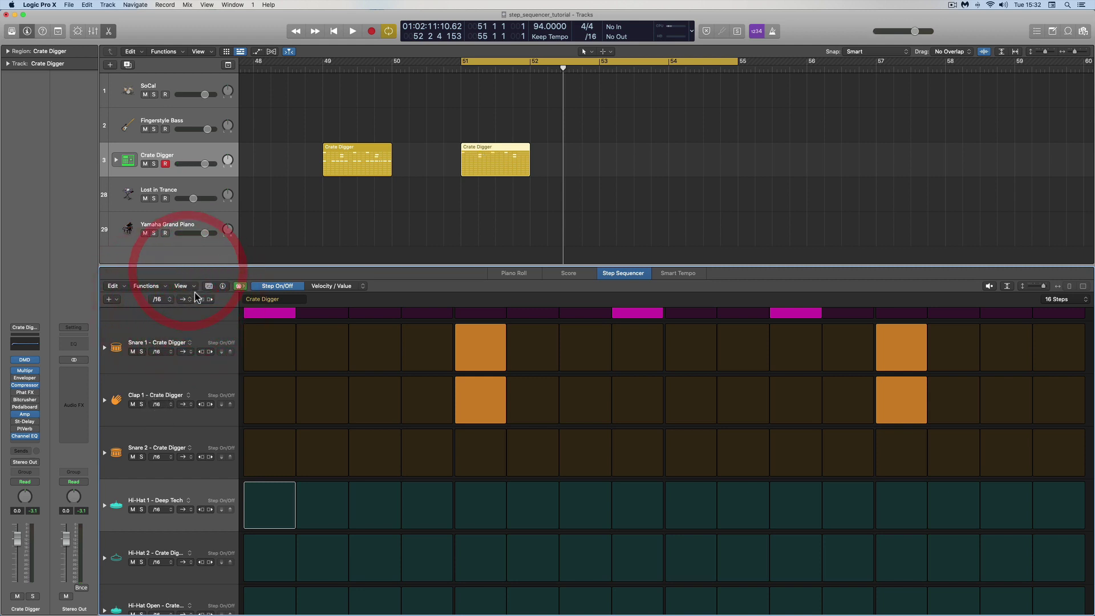
left_click(1084, 302)
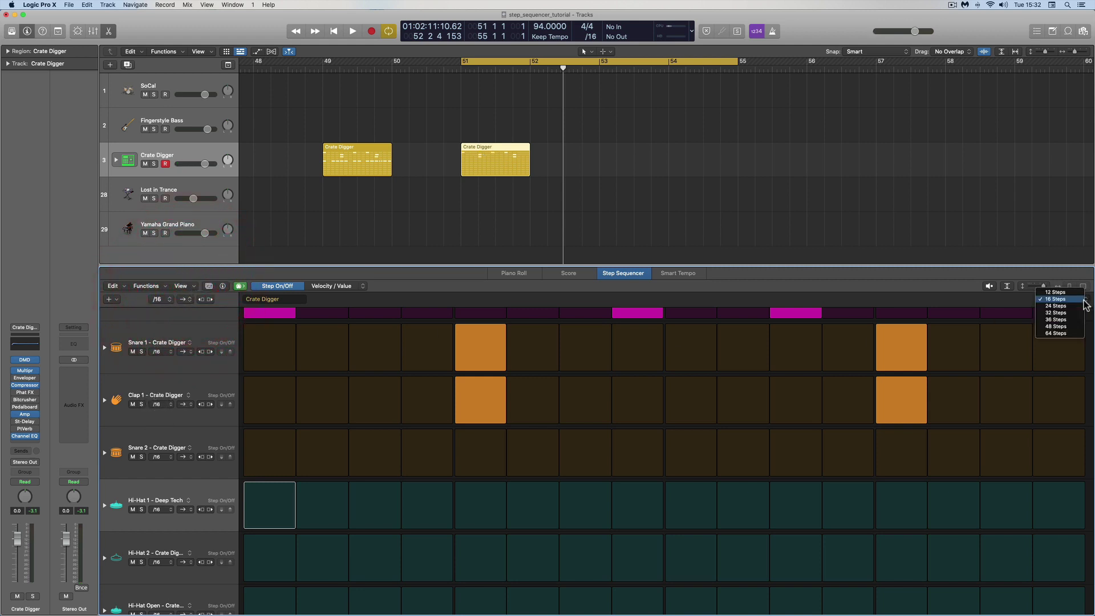
left_click(989, 299)
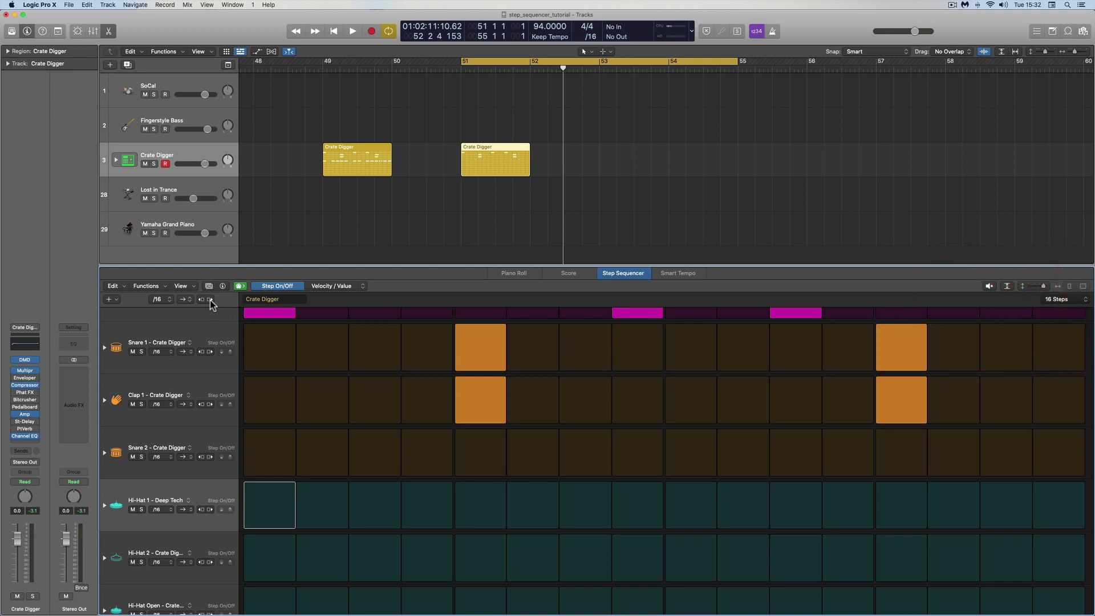
Rotate the whole pattern four steps to the right
scroll(213, 300, "up", 3)
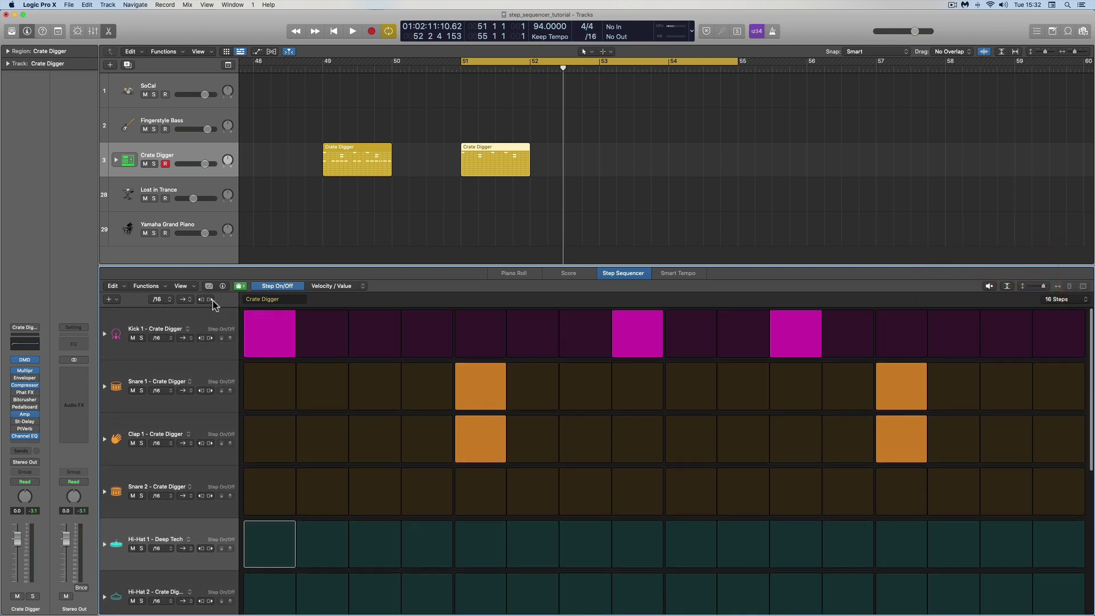
left_click(211, 300)
left_click(211, 300)
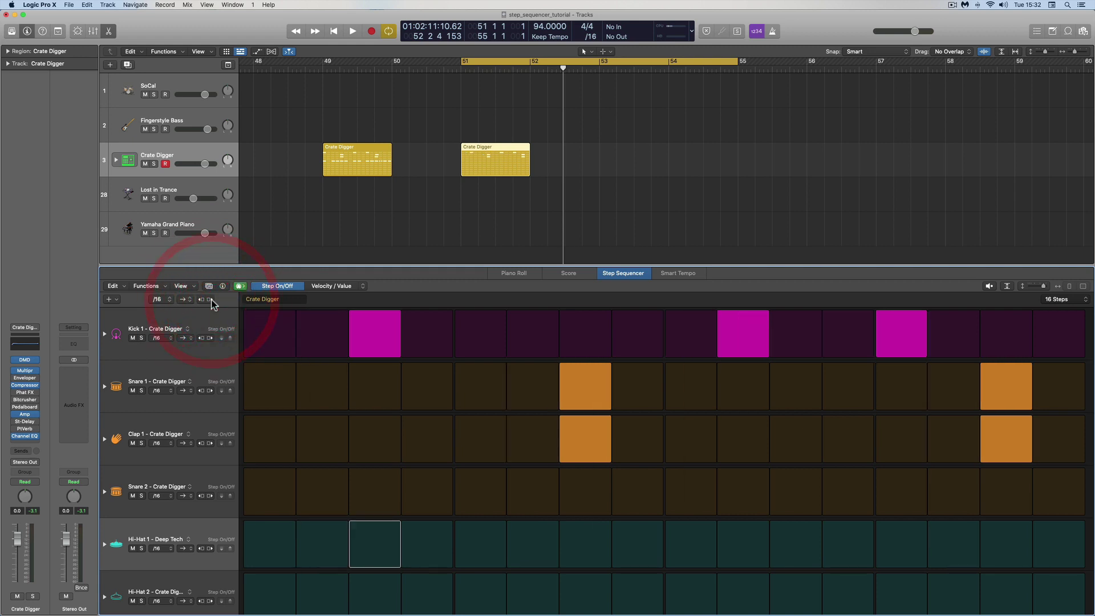
left_click(211, 300)
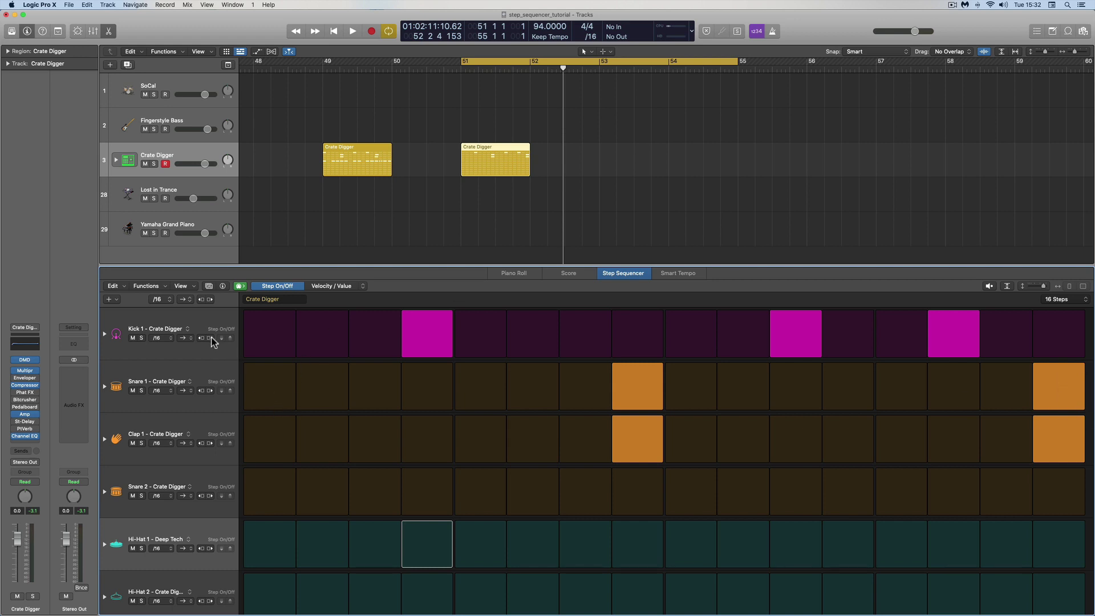
left_click(210, 300)
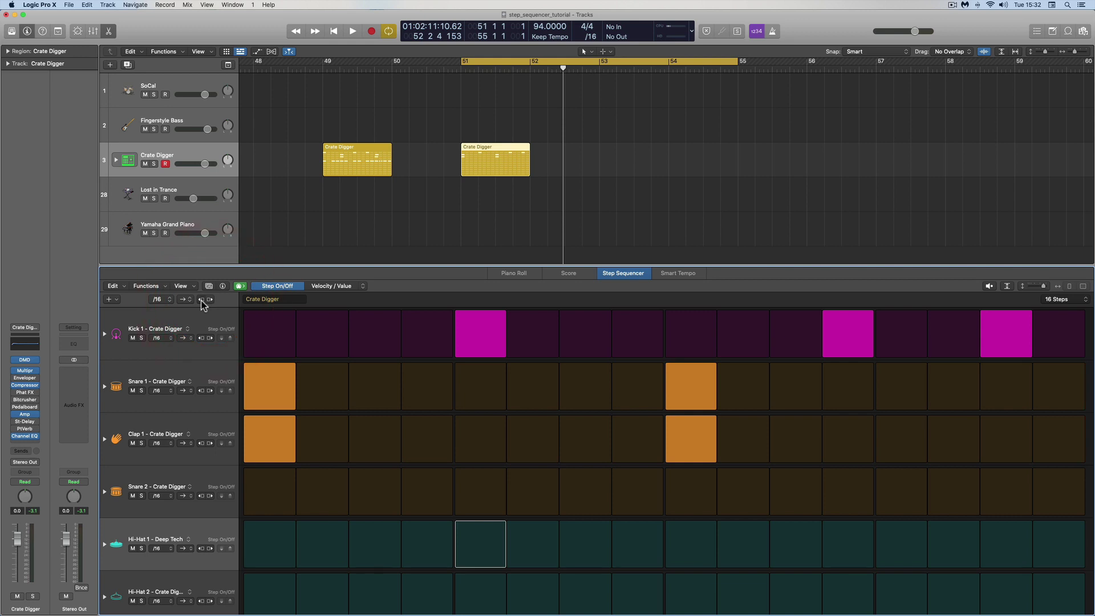
Rotate the whole pattern four steps back to the left, and shift it one further step left and back
left_click(202, 300)
left_click(201, 300)
left_click(201, 300)
left_click(202, 300)
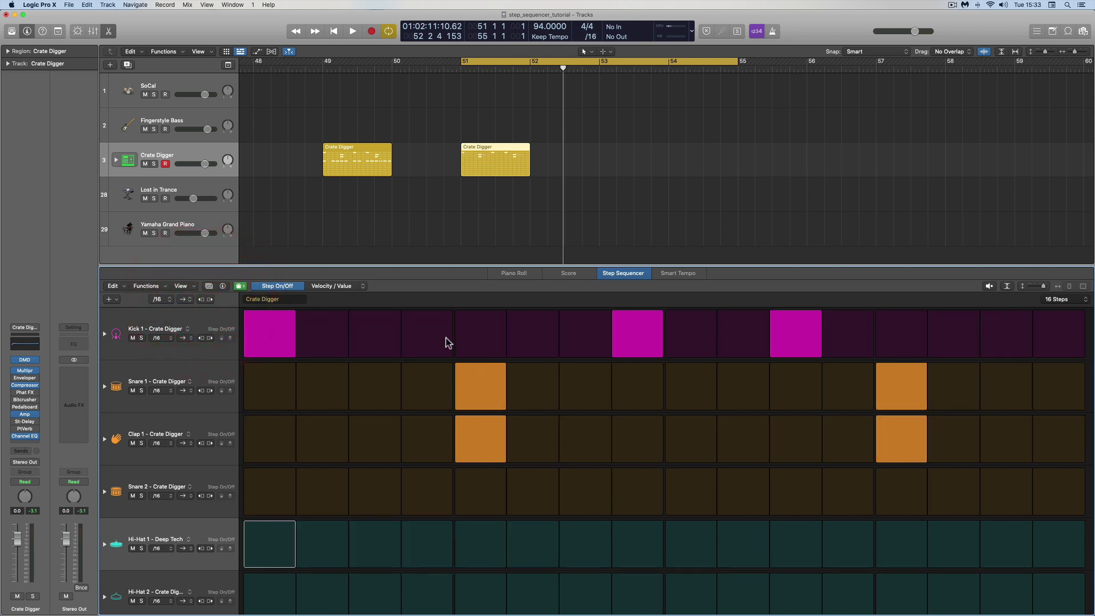
left_click(202, 300)
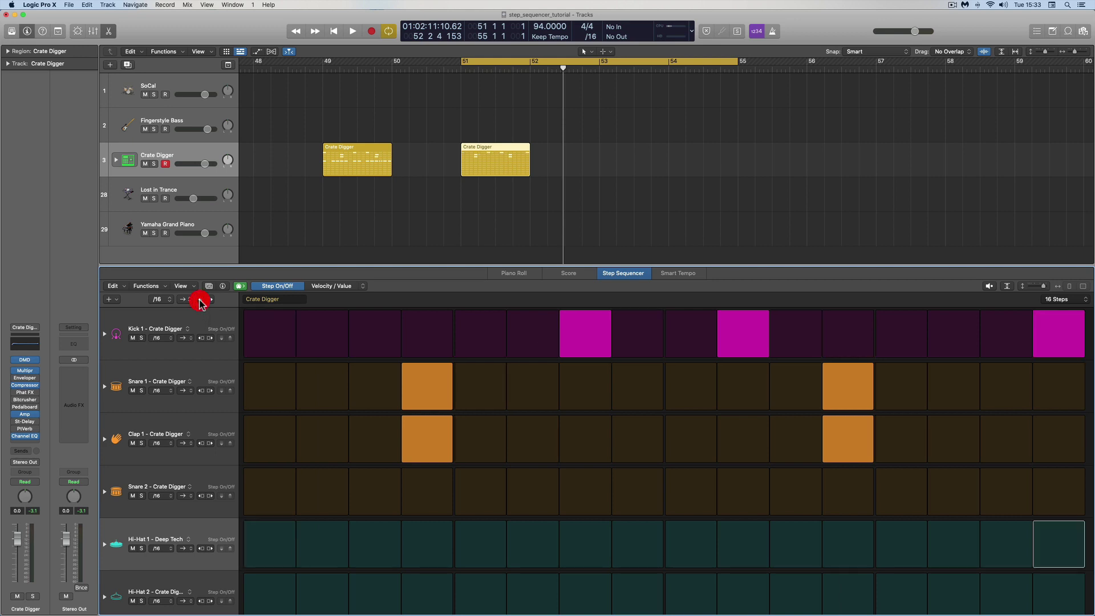
left_click(211, 300)
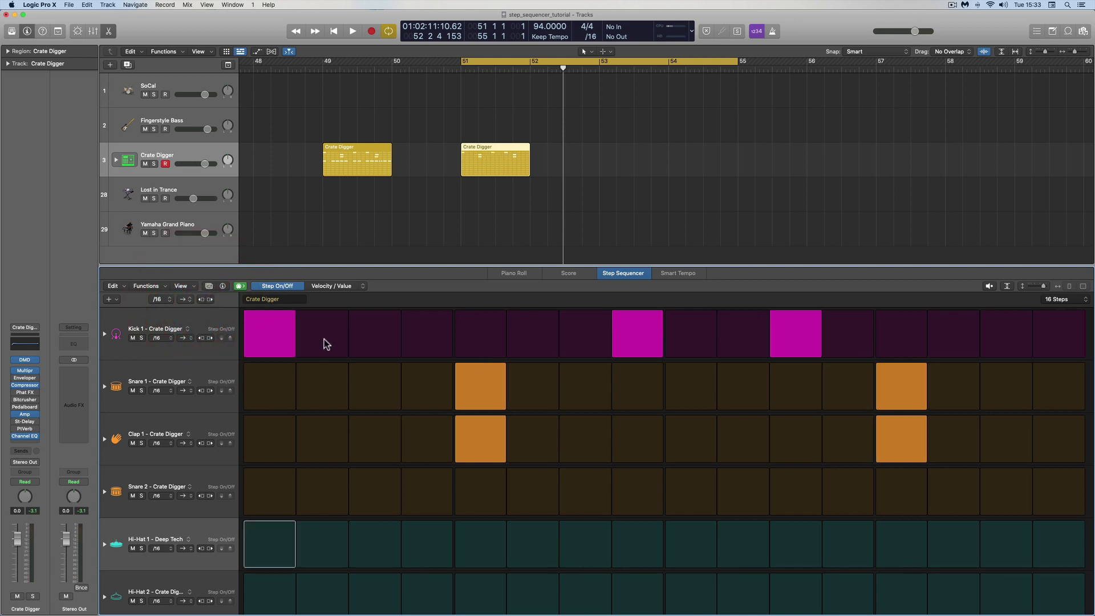
In Velocity / Value mode, lower the velocities of the inactive Kick 1 steps 2 to 4, with step 2 at 42
left_click(344, 286)
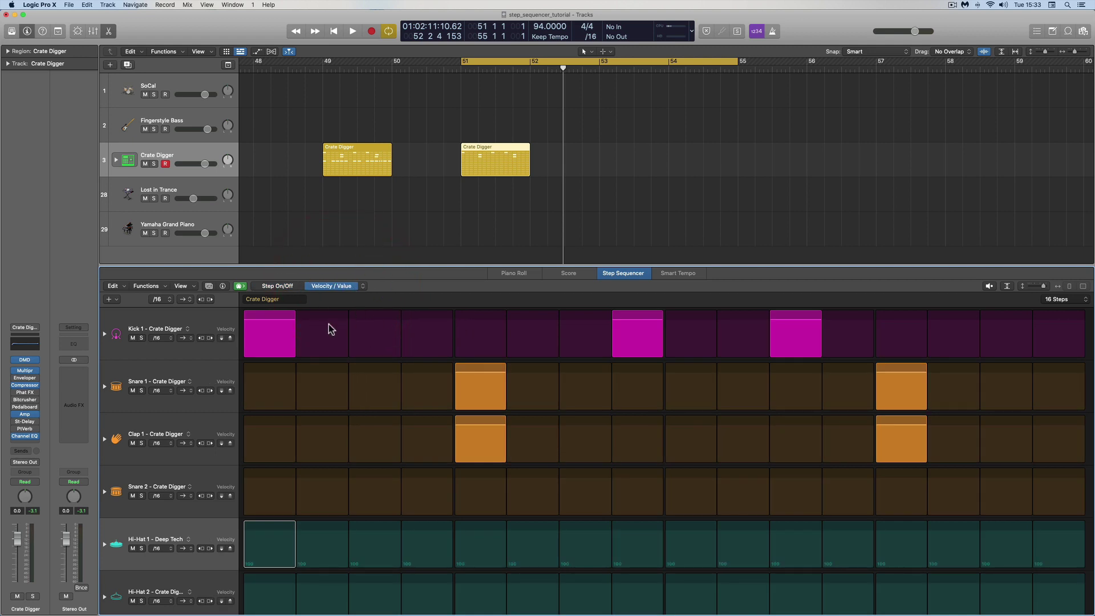
left_click(378, 337)
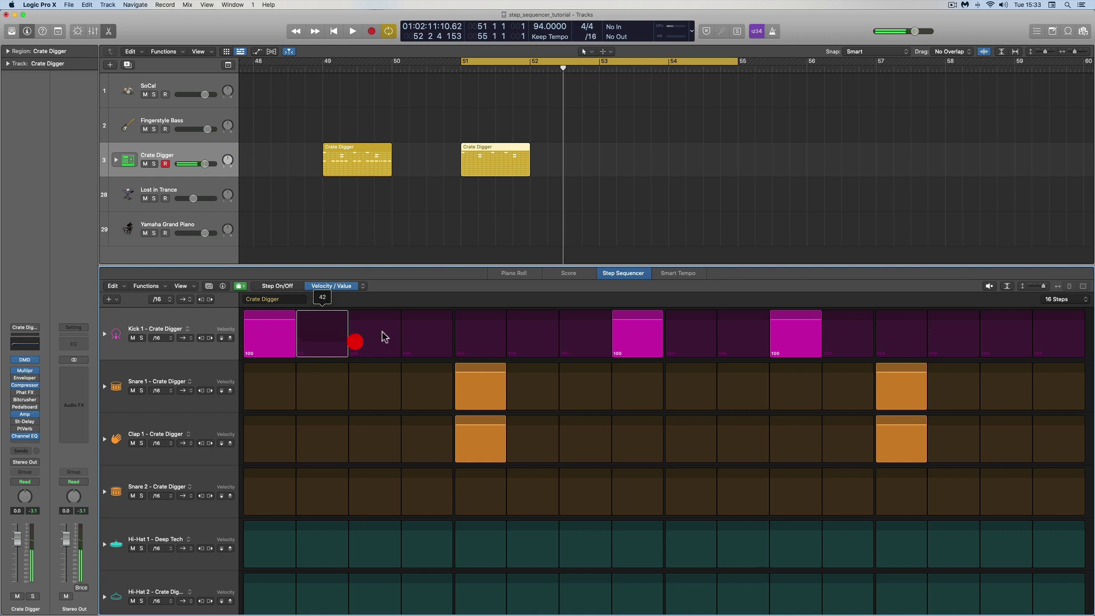
left_click(415, 332)
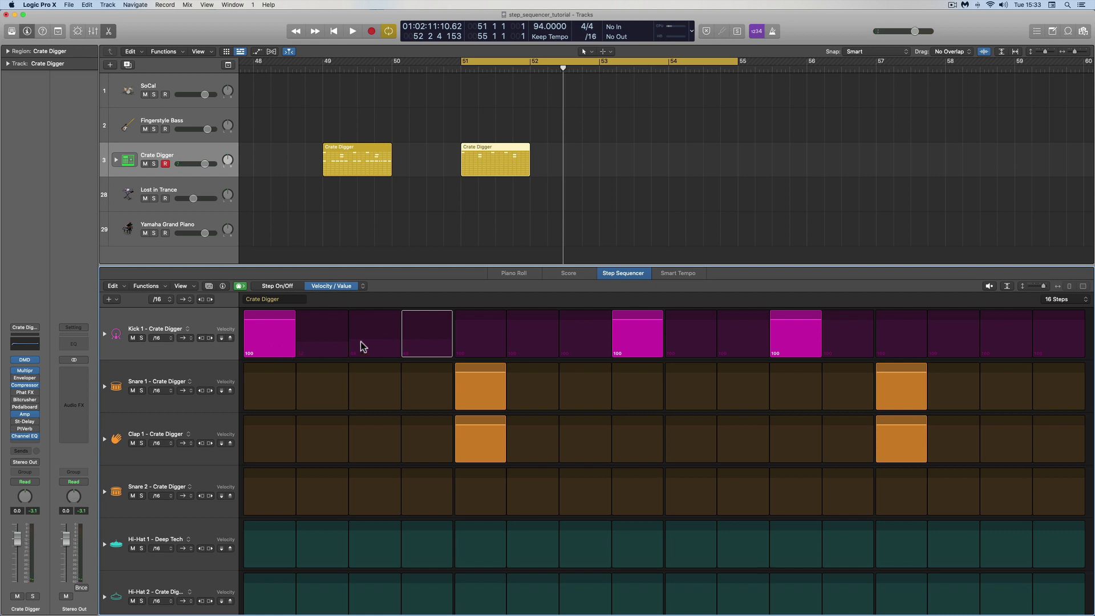
left_click(365, 290)
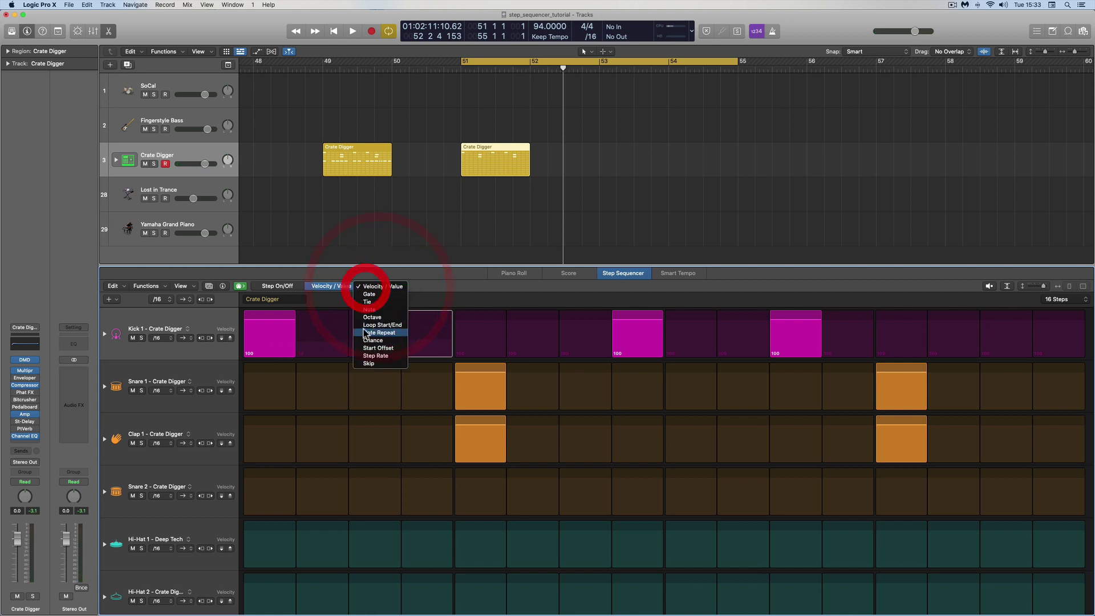
left_click(439, 288)
Turn on steps 2 to 4 of Kick 1 and display their velocities
left_click(278, 286)
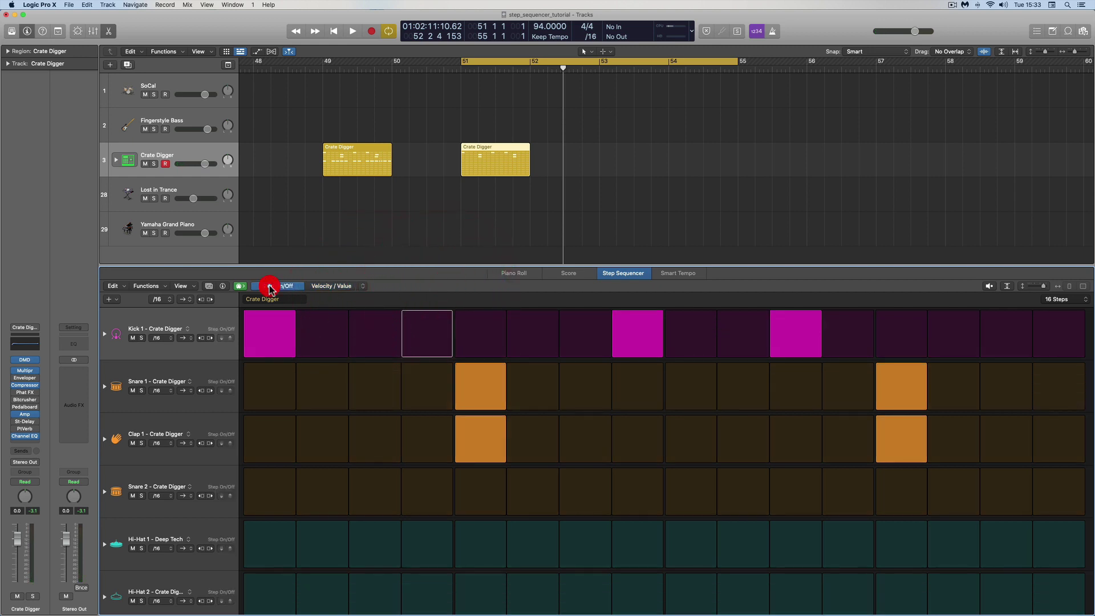
left_click_drag(314, 319, 415, 335)
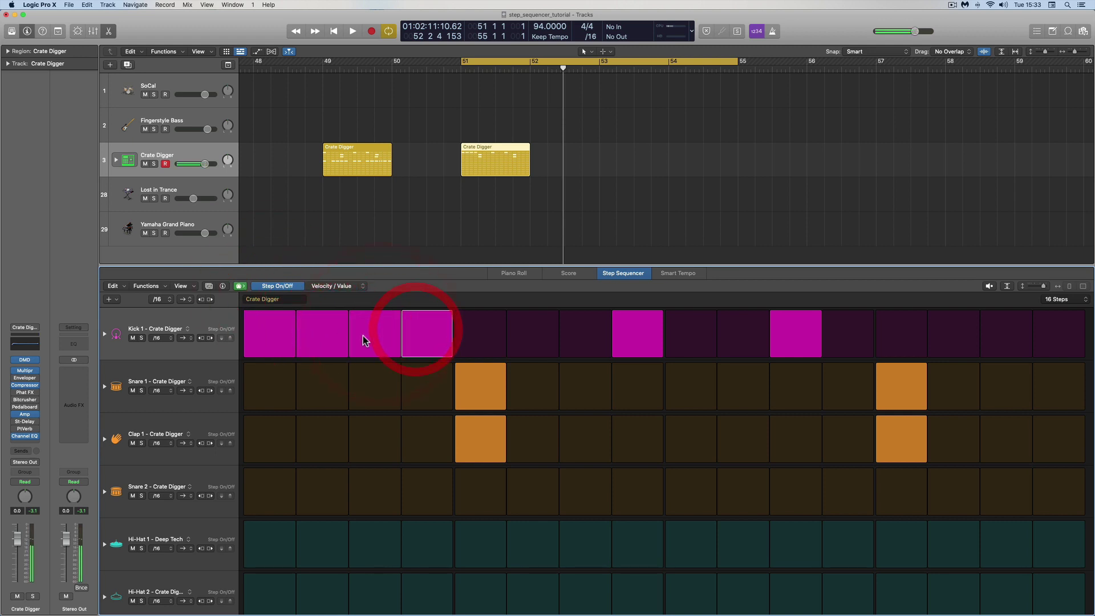
left_click(347, 285)
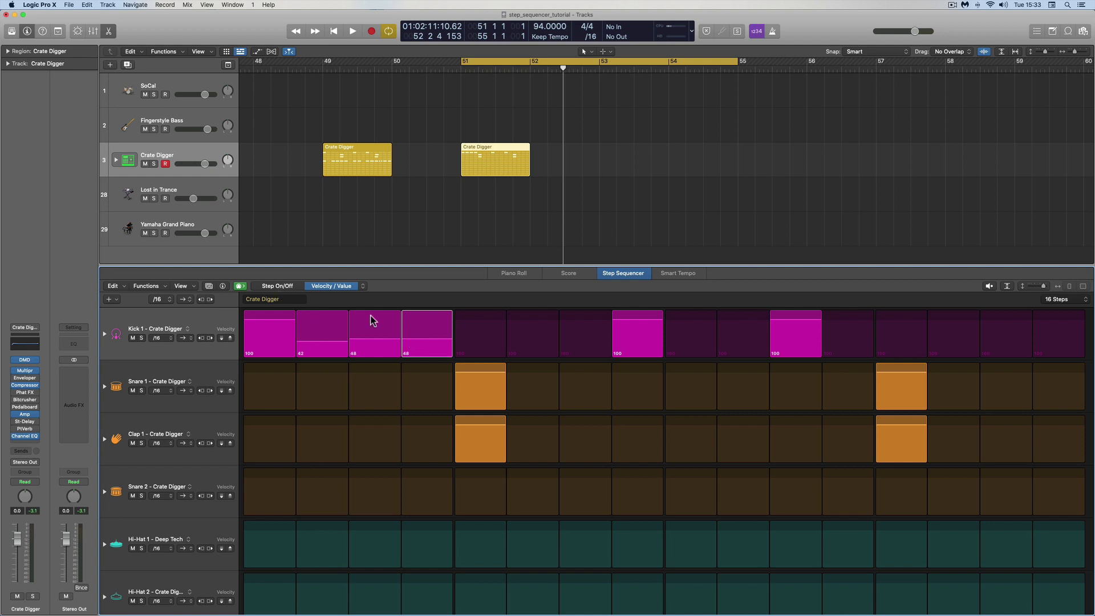
Return to Step On/Off mode and turn off steps 2 to 4 of Kick 1
left_click(288, 286)
left_click(402, 319)
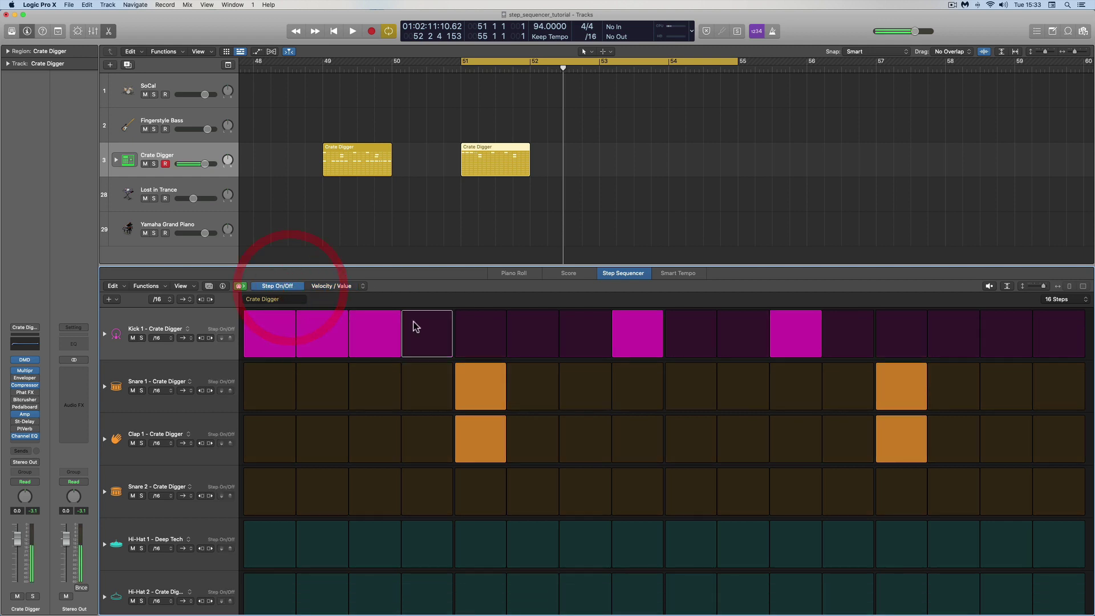
left_click(372, 323)
left_click(325, 320)
With velocities displayed, rotate the whole pattern three steps right and three back, and return to Step On/Off mode
left_click(336, 285)
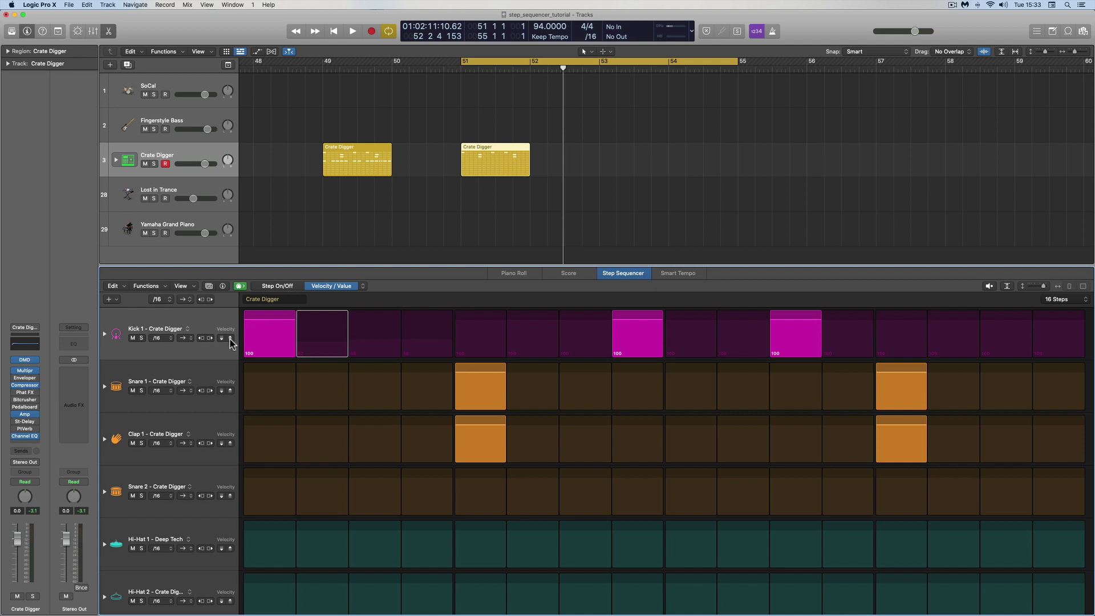
left_click(210, 301)
left_click(210, 301)
left_click(210, 301)
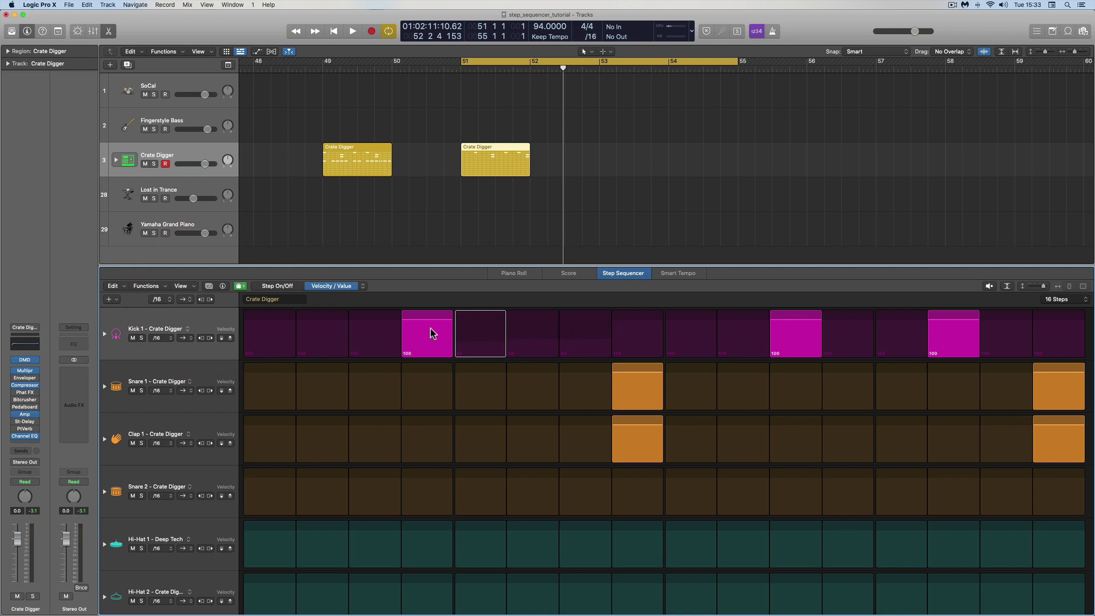
left_click(200, 301)
left_click(201, 300)
left_click(201, 301)
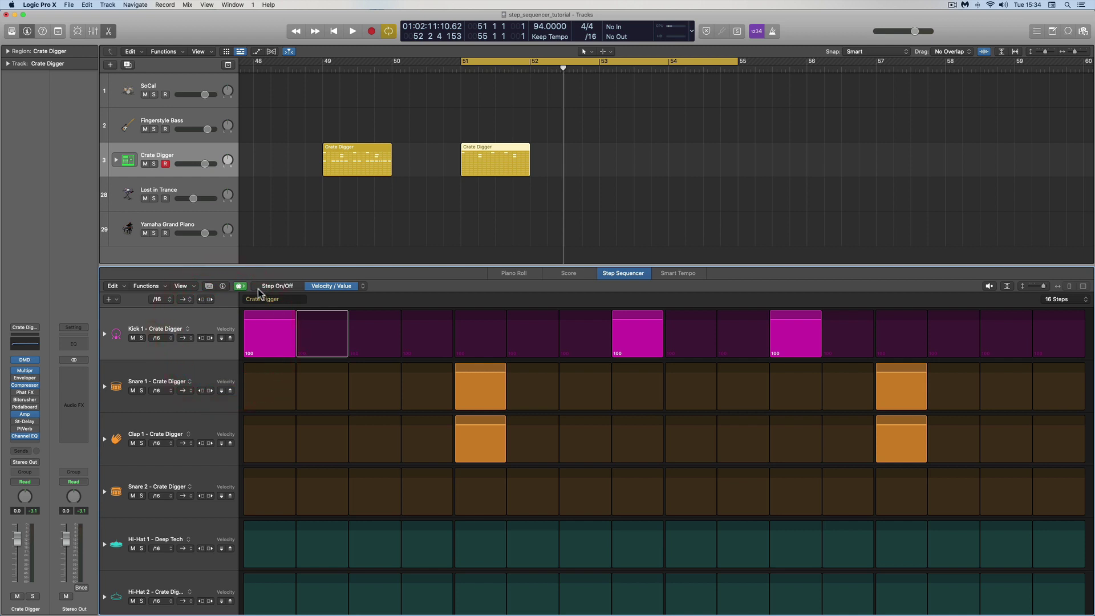
left_click(274, 286)
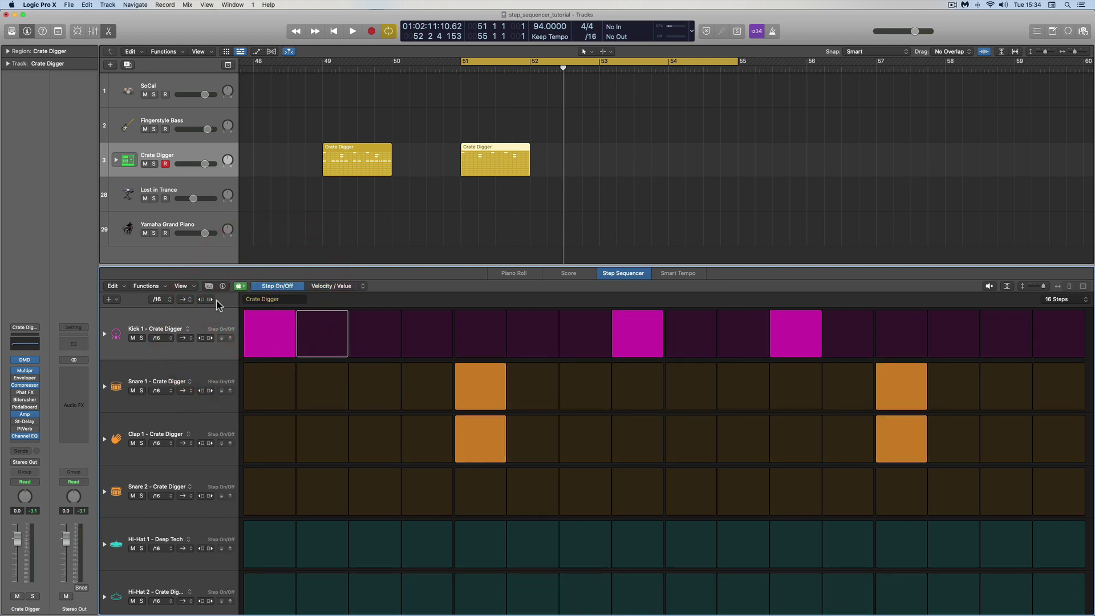
Look over the kit pieces that can be added as rows to the Crate Digger pattern
left_click(116, 302)
mouse_move(133, 304)
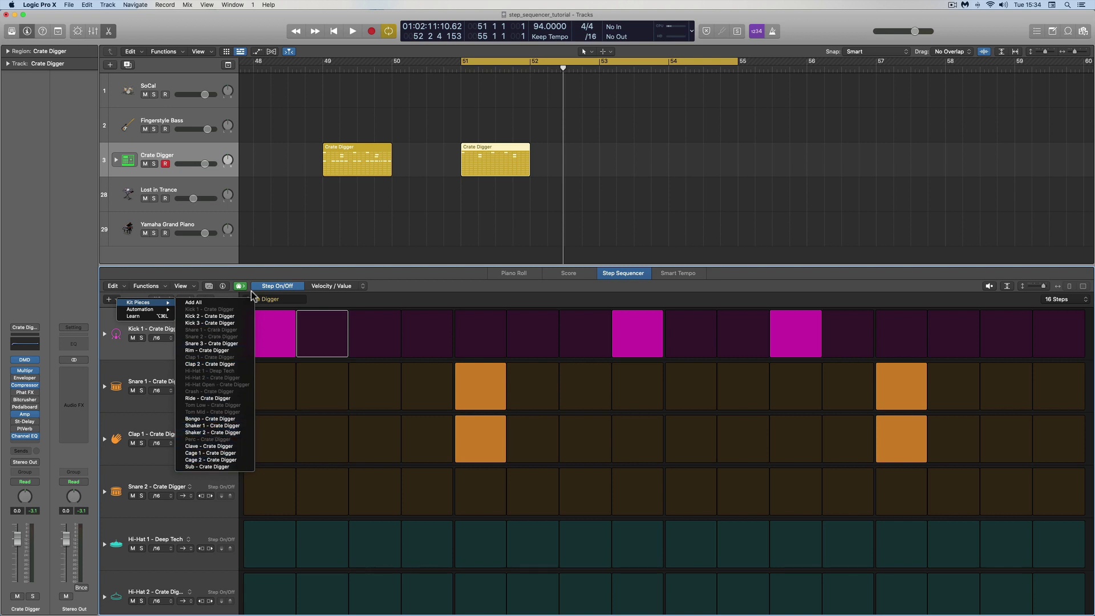
left_click(215, 219)
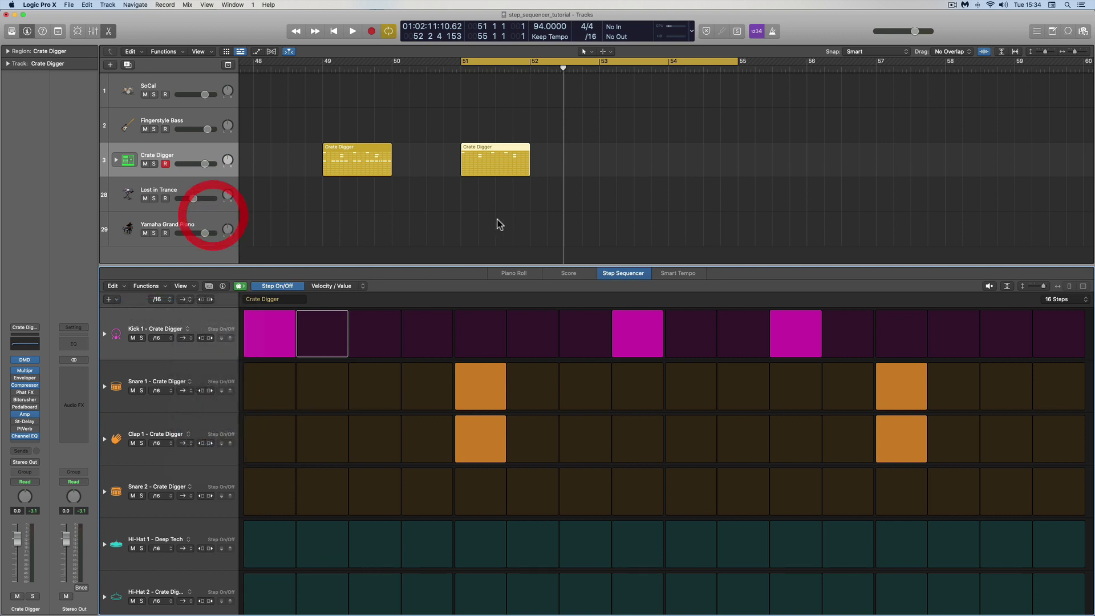
Create a pattern region on the Yamaha Grand Piano track starting at bar 51
left_click(213, 219)
right_click(467, 222)
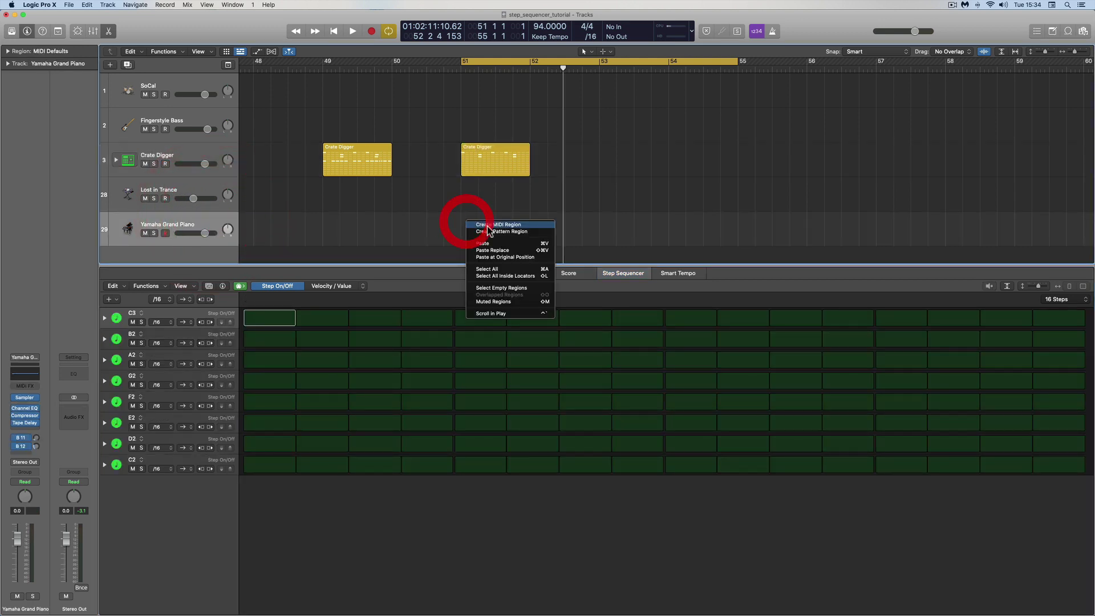
left_click(491, 232)
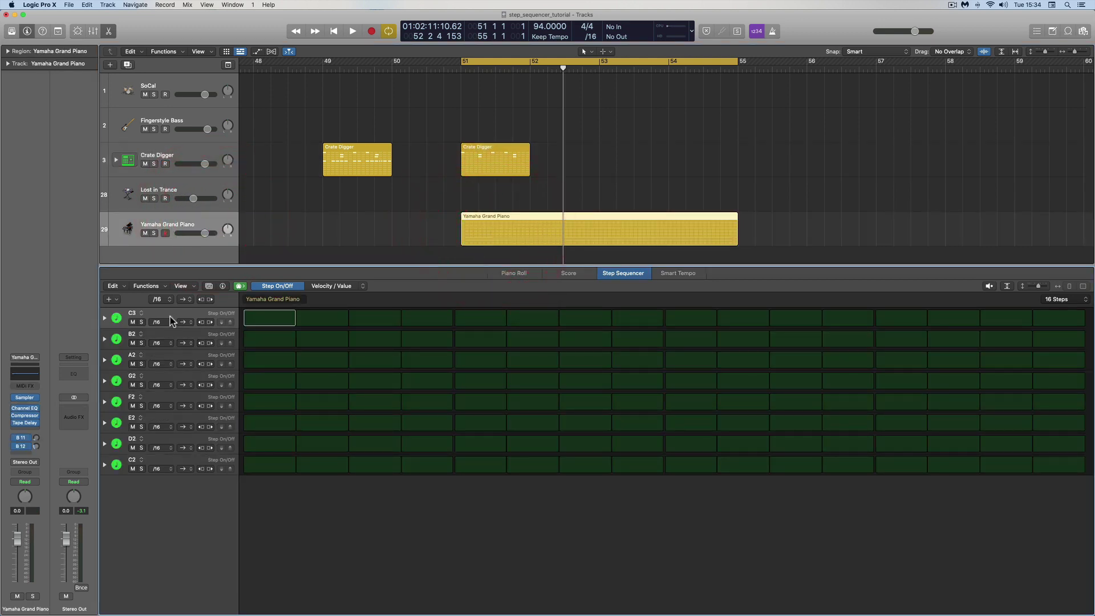
Look over the notes and octaves that can be added as rows to the Yamaha Grand Piano pattern
left_click(121, 301)
mouse_move(128, 301)
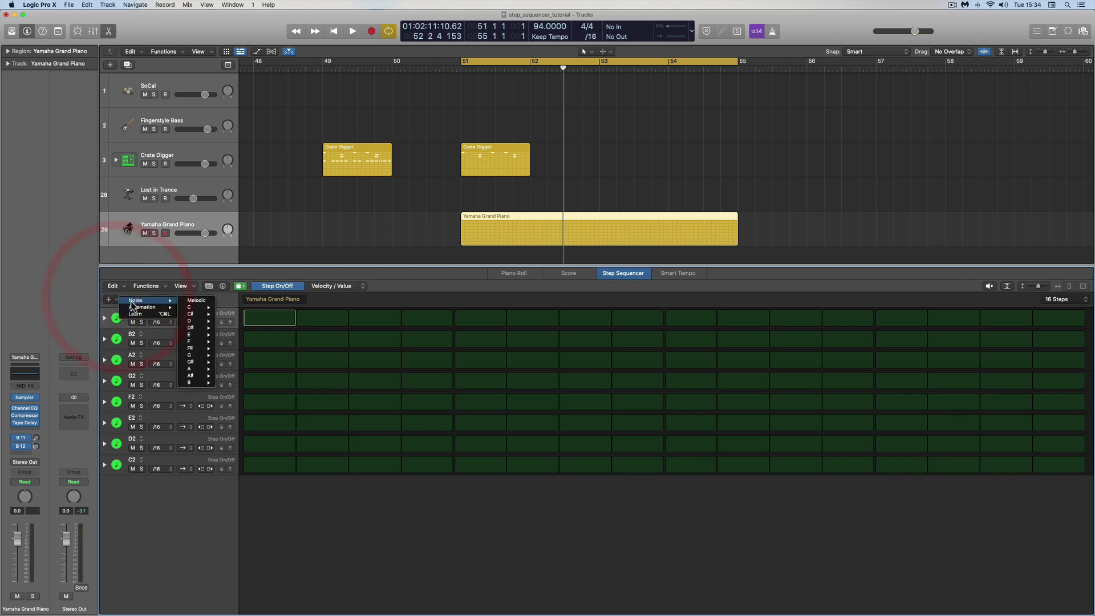
mouse_move(195, 308)
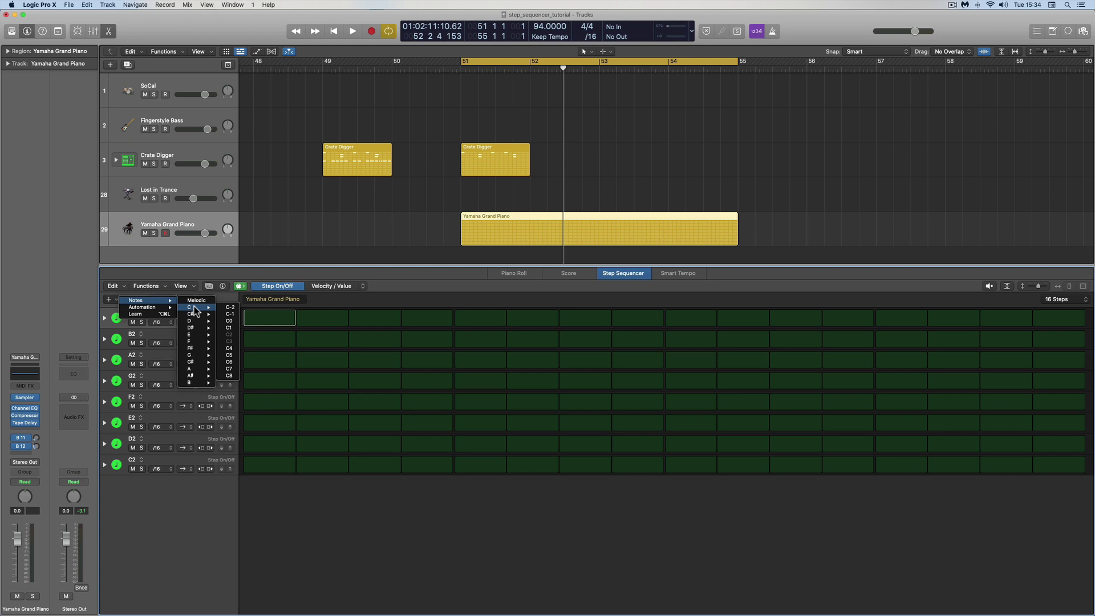
mouse_move(207, 339)
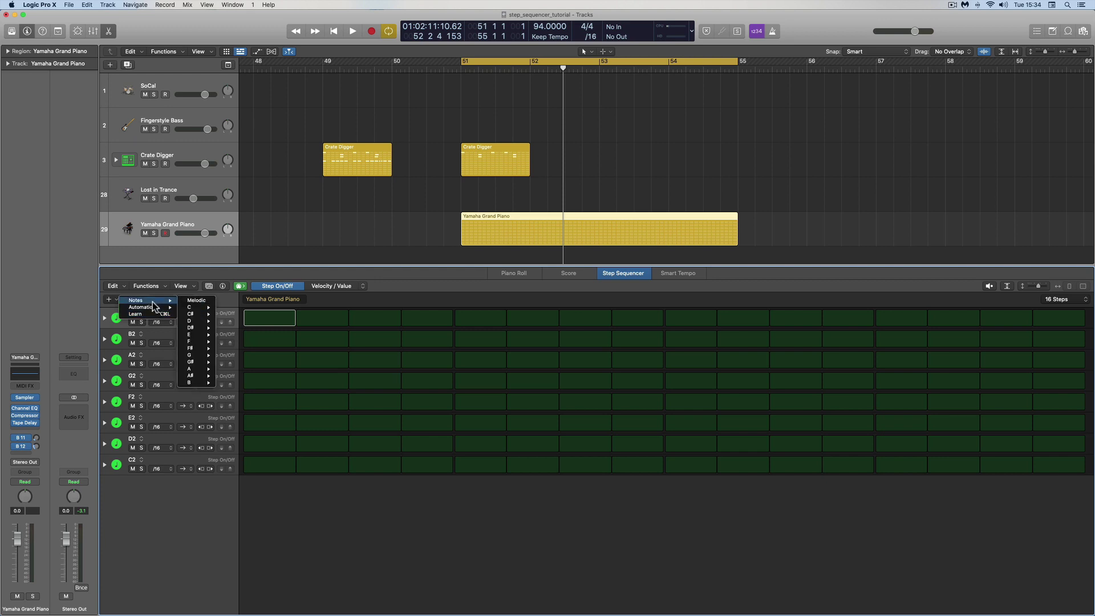
left_click(463, 259)
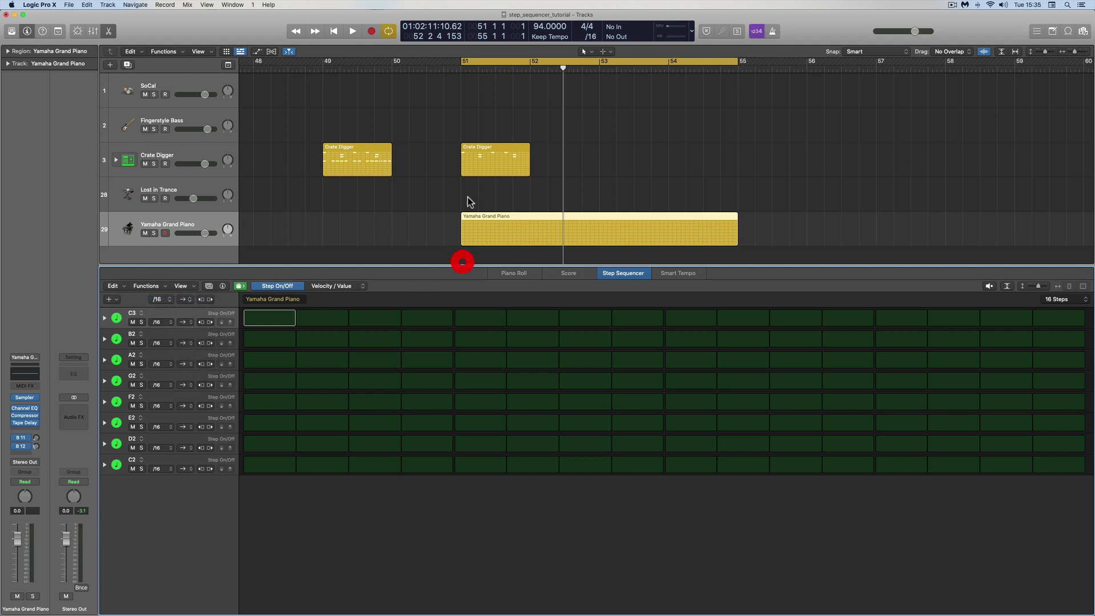
Show the Crate Digger pattern at bar 51 and look at its options for adding rows
left_click(494, 146)
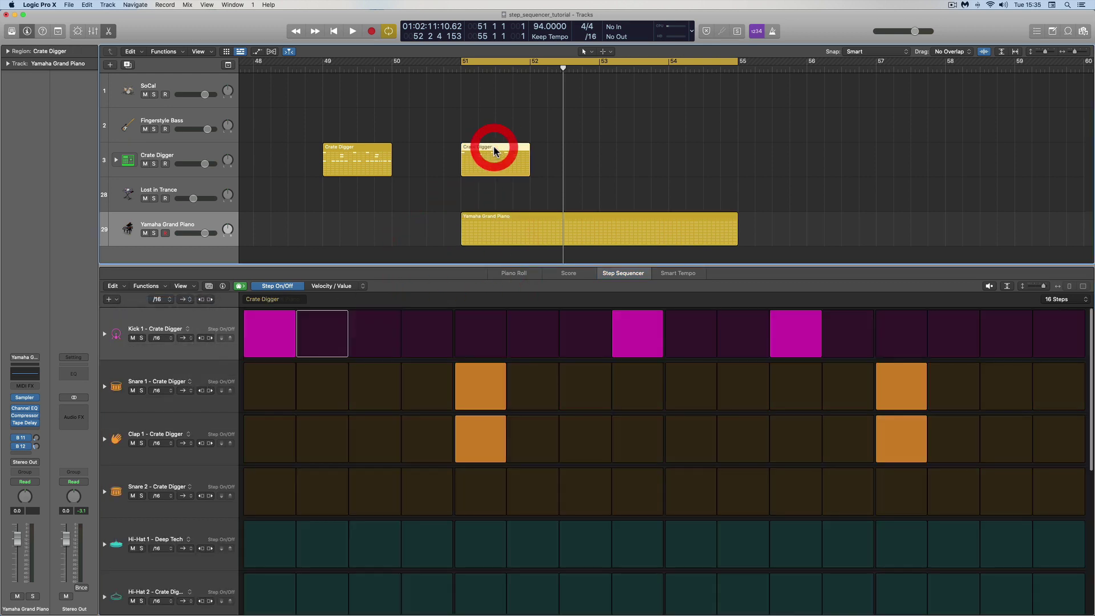
left_click(116, 299)
mouse_move(130, 304)
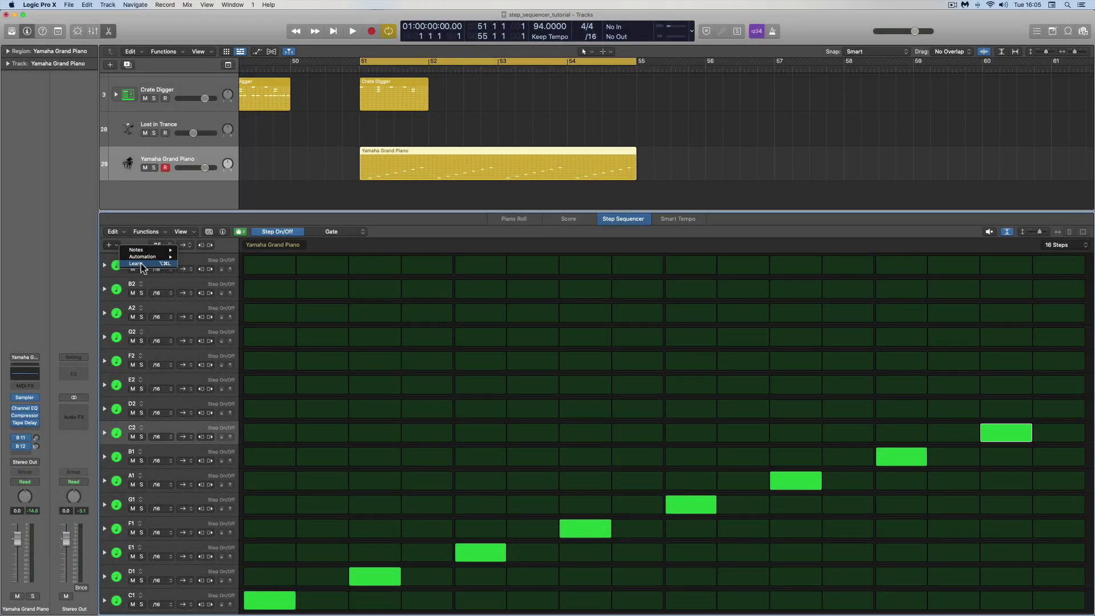
Turn on Learn mode for adding rows to the Yamaha Grand Piano pattern
left_click(141, 265)
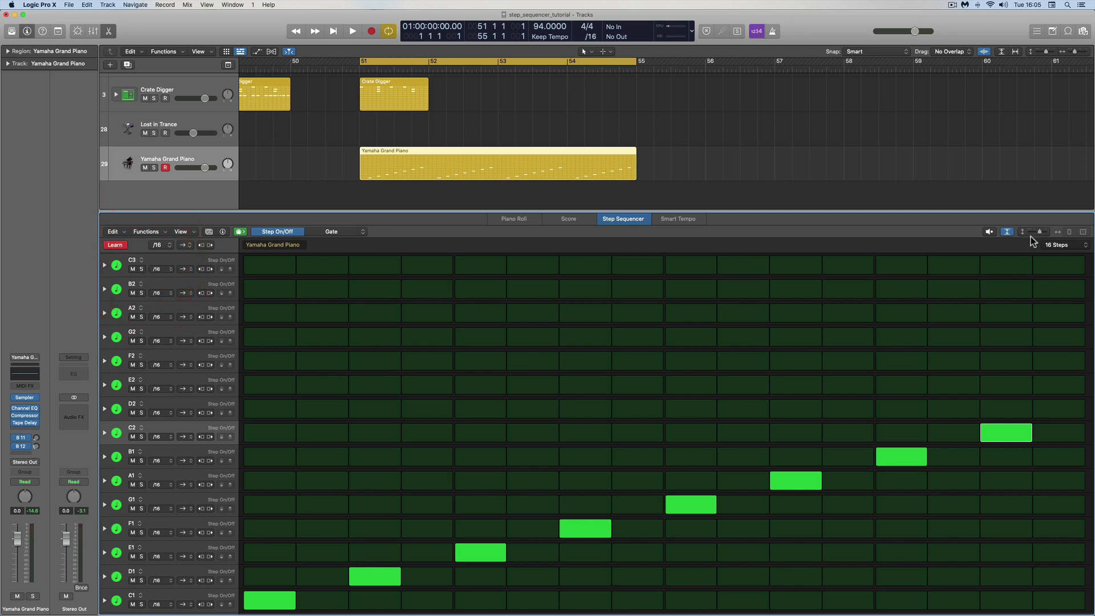
Turn off vertical auto zoom and use Learn mode to add C7, C6, C5 and MIDI controller rows below the C1 row
left_click(1008, 232)
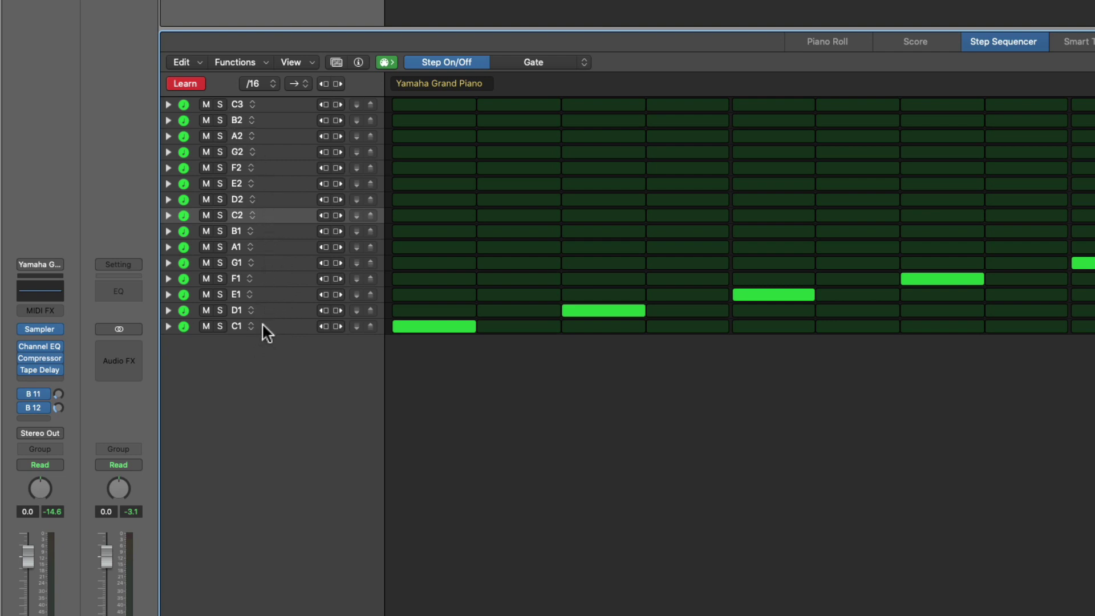
left_click(282, 326)
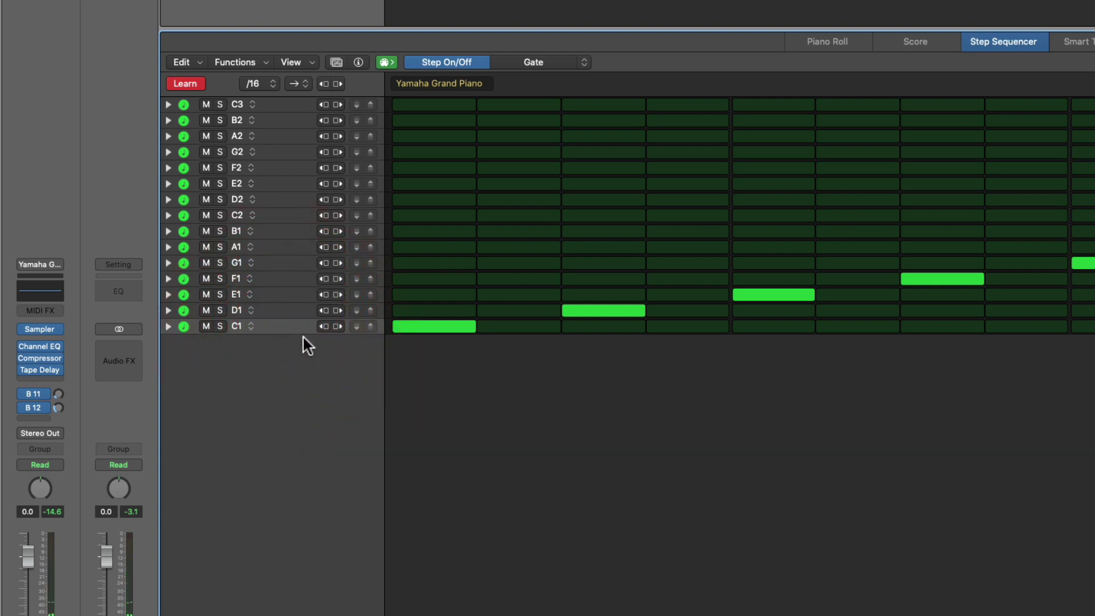
left_click(303, 337)
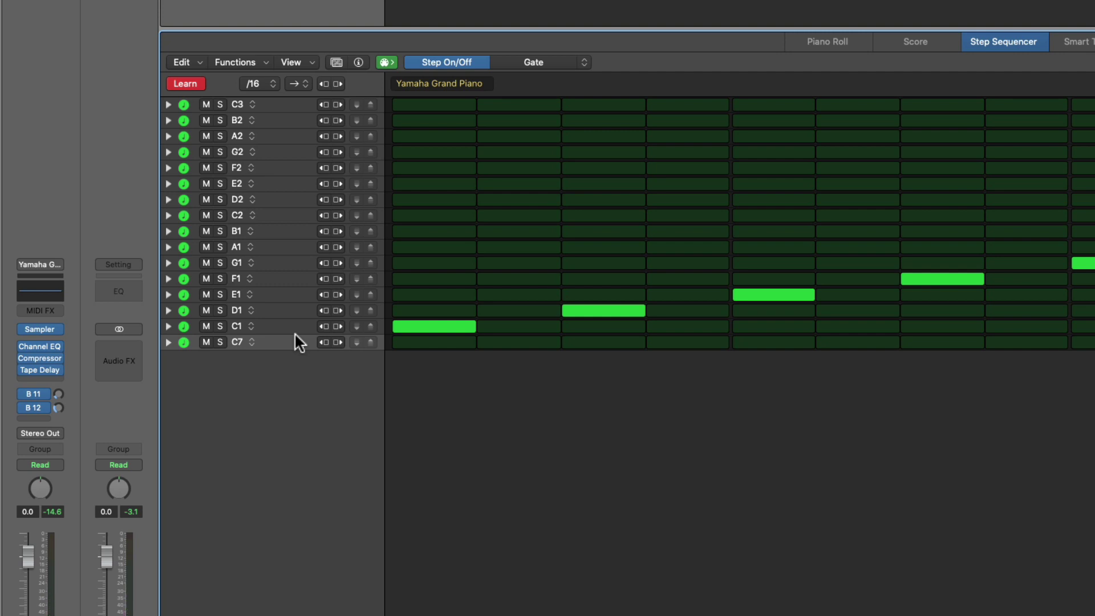
left_click(294, 332)
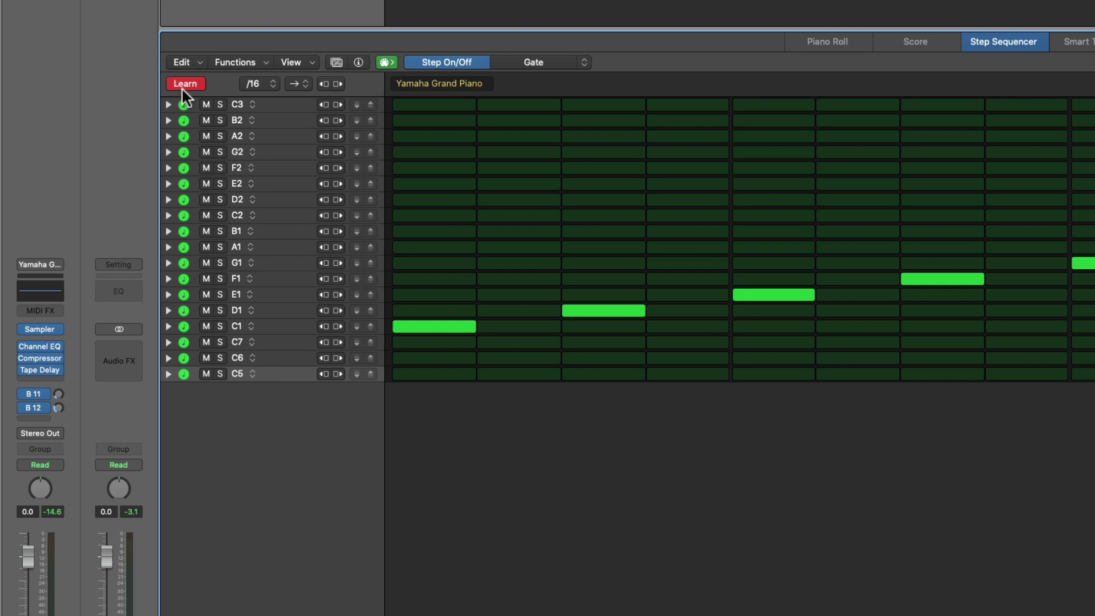
key("super+Down")
key("super+Down")
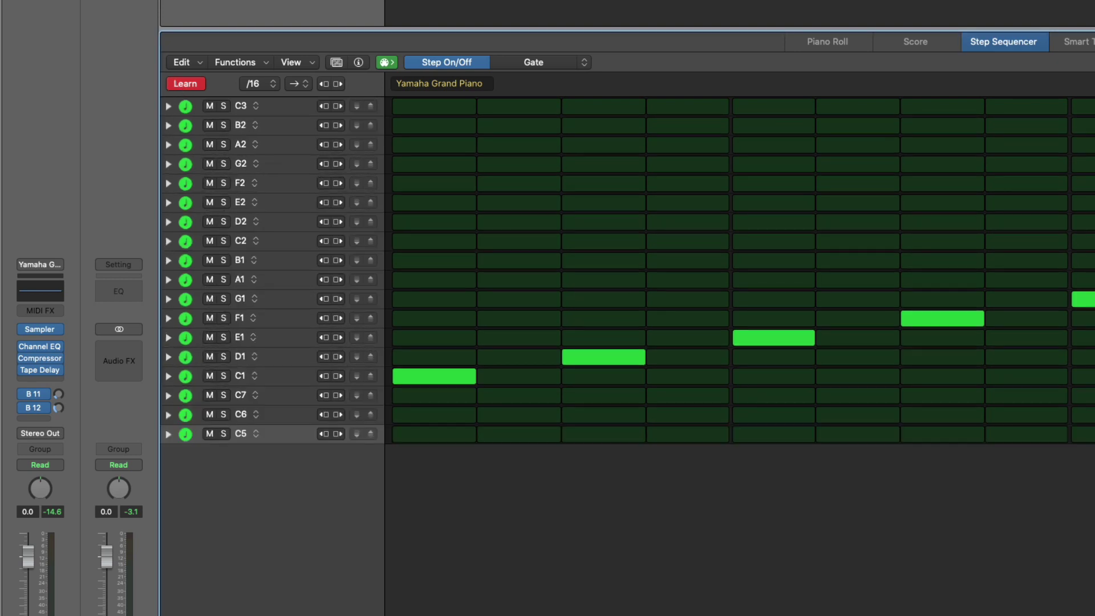
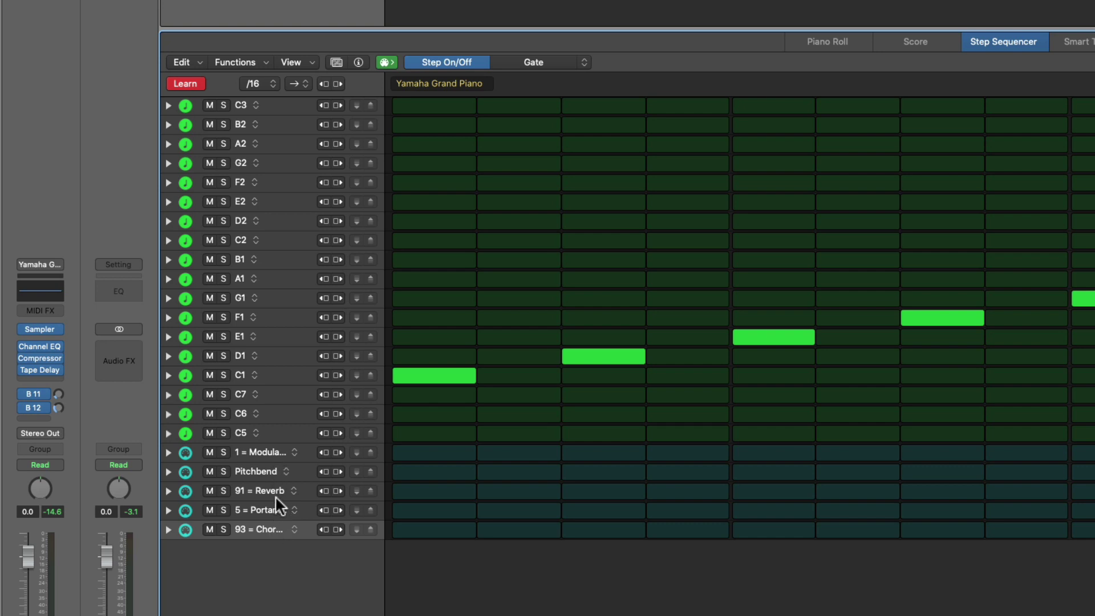
Delete the five controller rows and the C5, C6 and C7 rows from the piano pattern, and turn off Learn mode
left_click(271, 526)
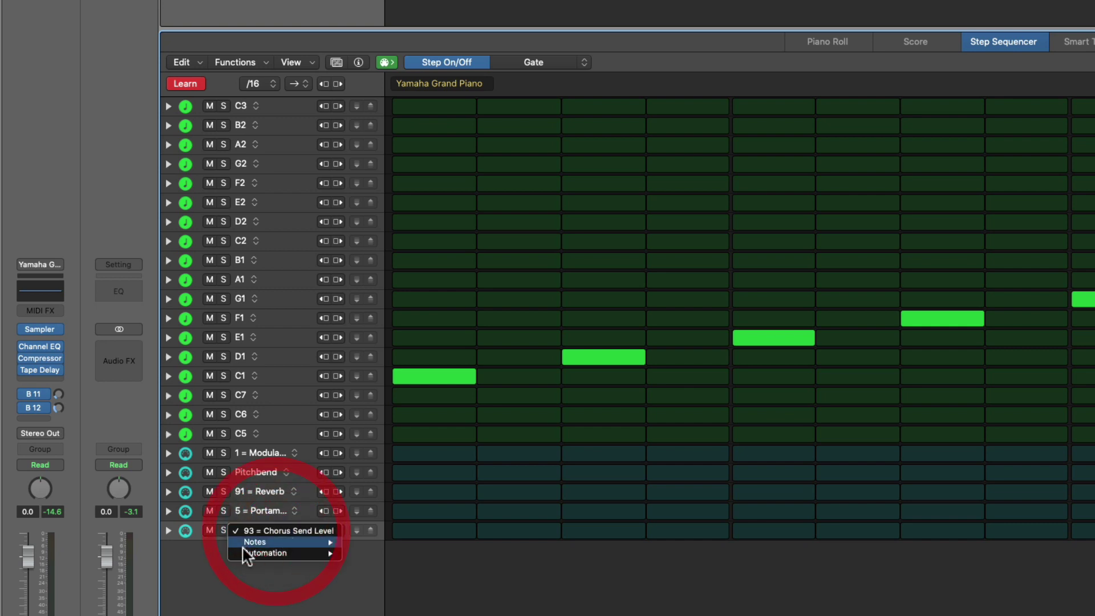
left_click(215, 554)
left_click(306, 530)
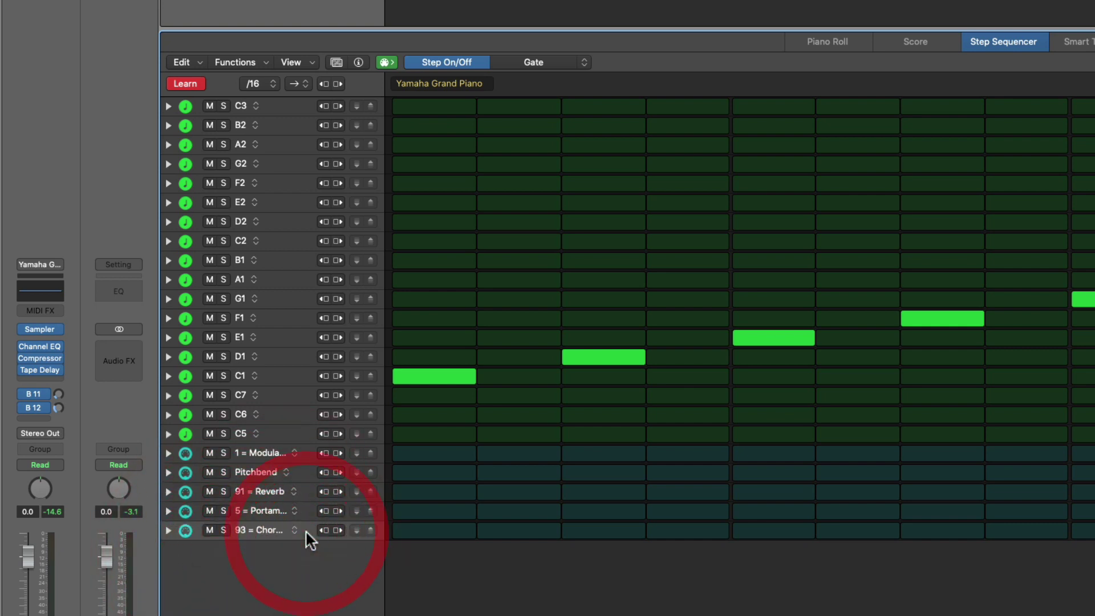
key("BackSpace")
key("BackSpace")
key("BackSpace")
key("BackSpace")
key("BackSpace")
key("BackSpace")
key("BackSpace")
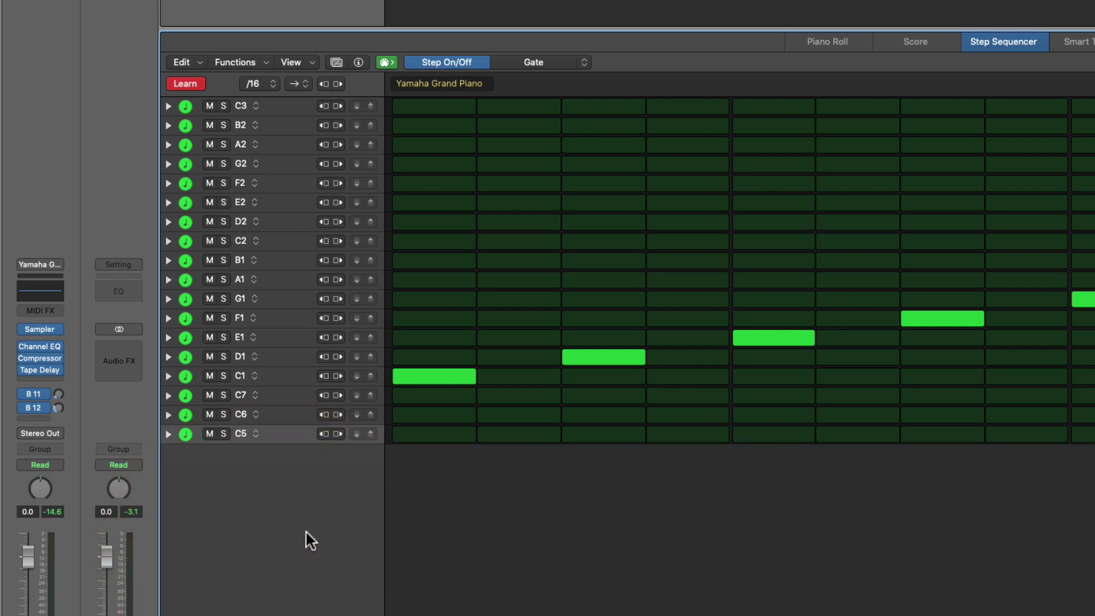
key("BackSpace")
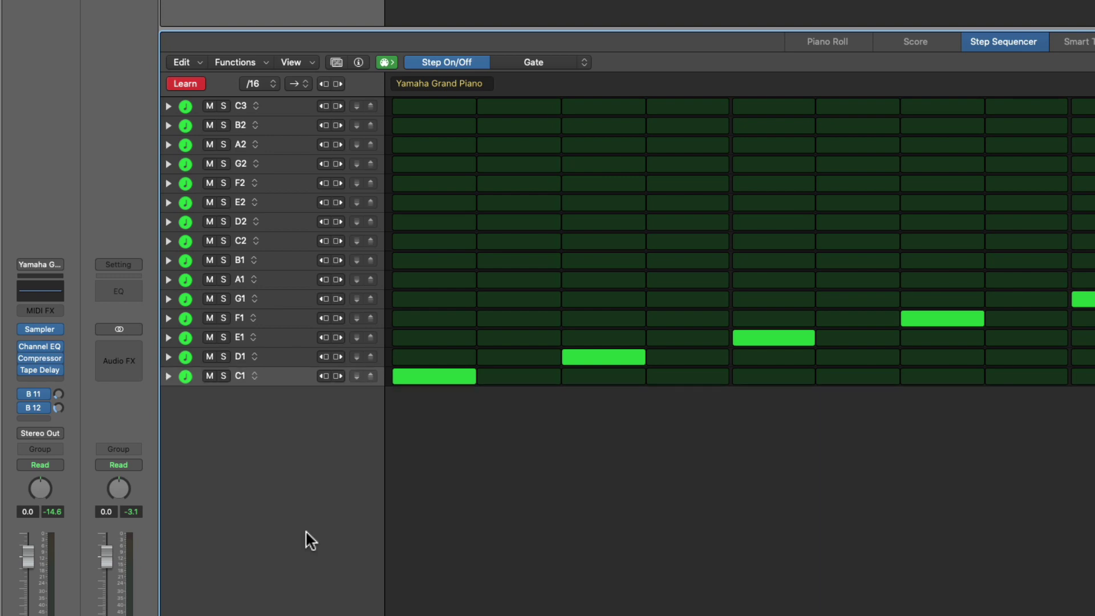
left_click(198, 85)
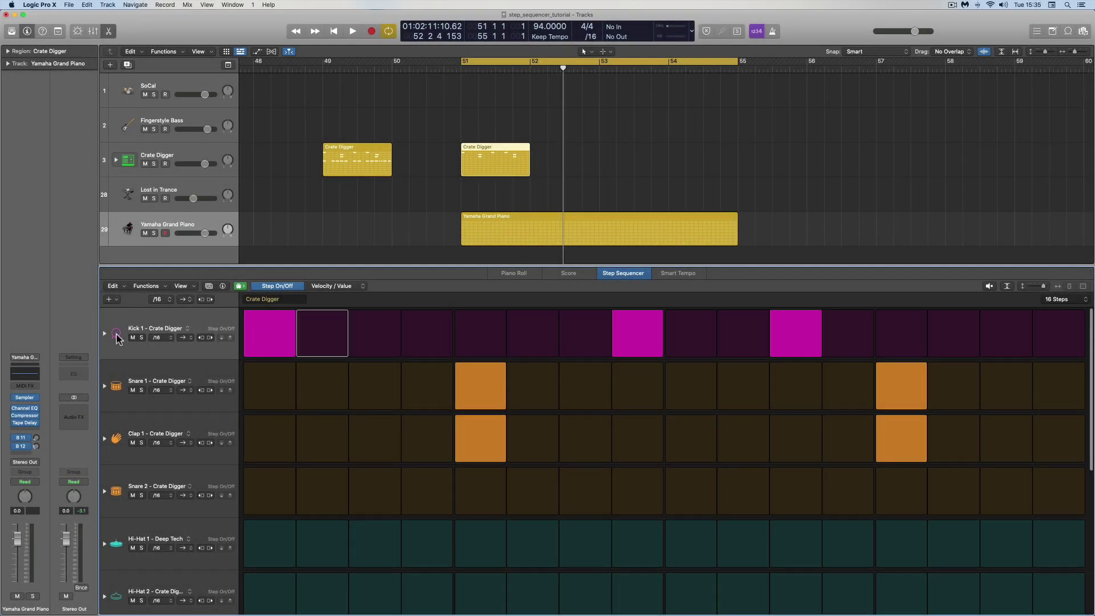
Audition the drum pattern's Kick 1 row and the piano pattern's C3 row, and view the icon choices for Kick 1
left_click(117, 335)
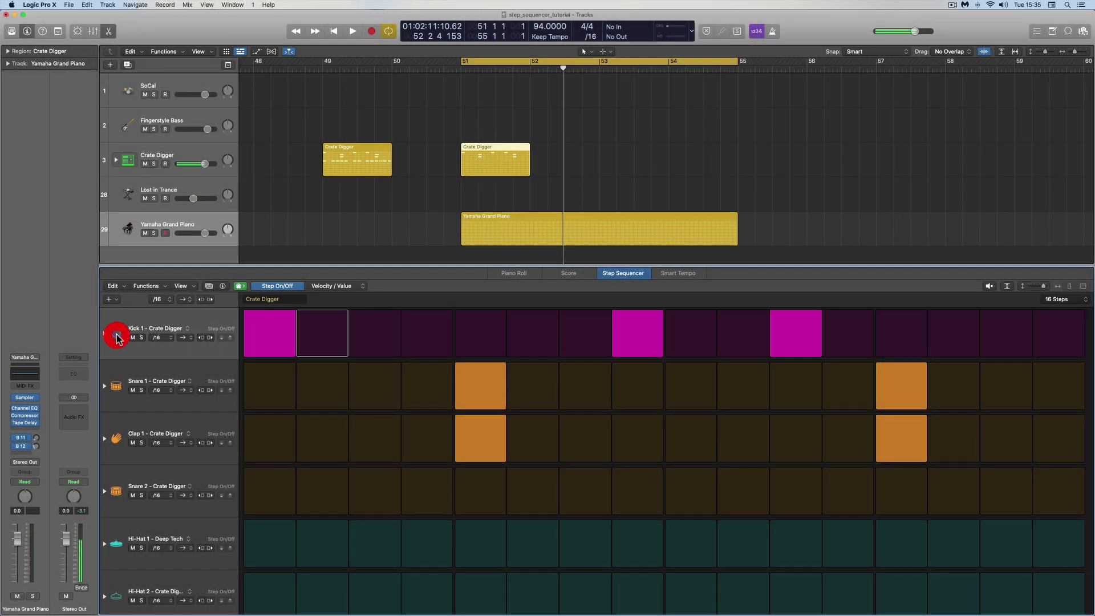
left_click(464, 220)
left_click(115, 318)
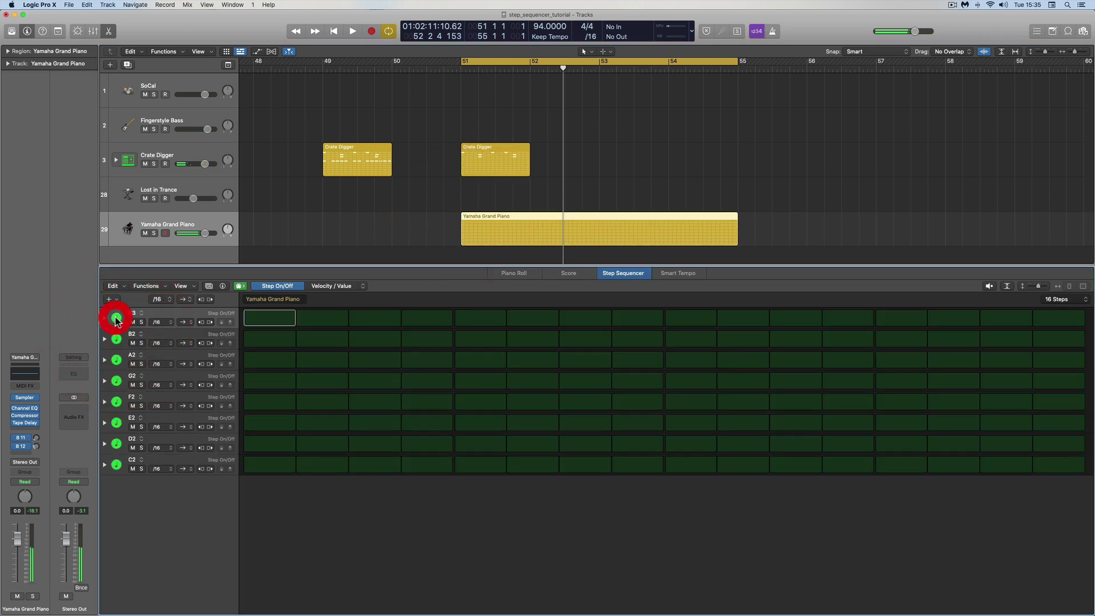
left_click(481, 145)
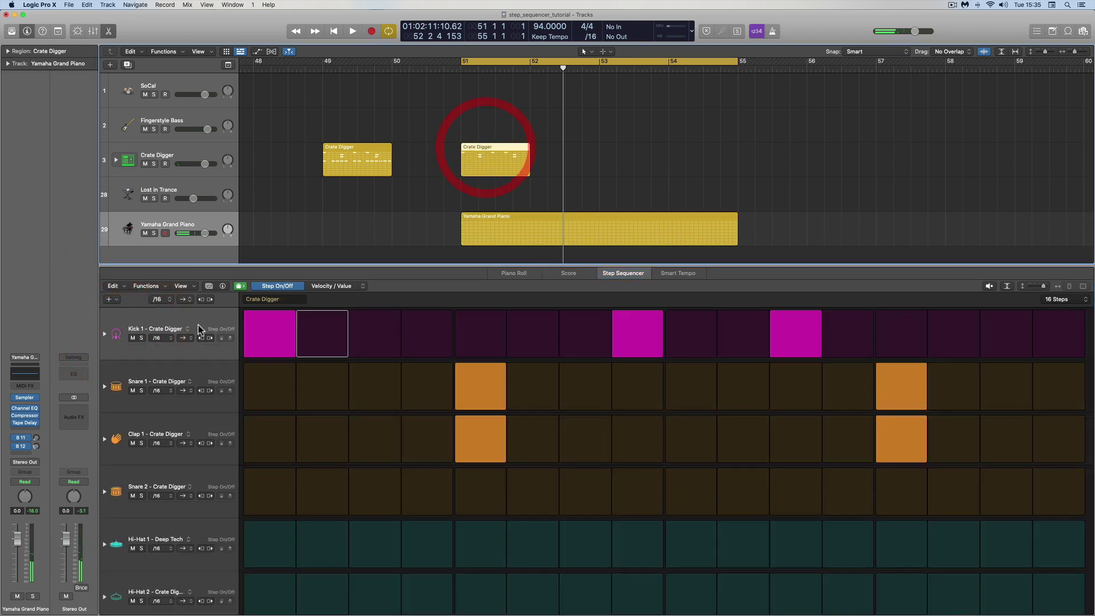
left_click(115, 334)
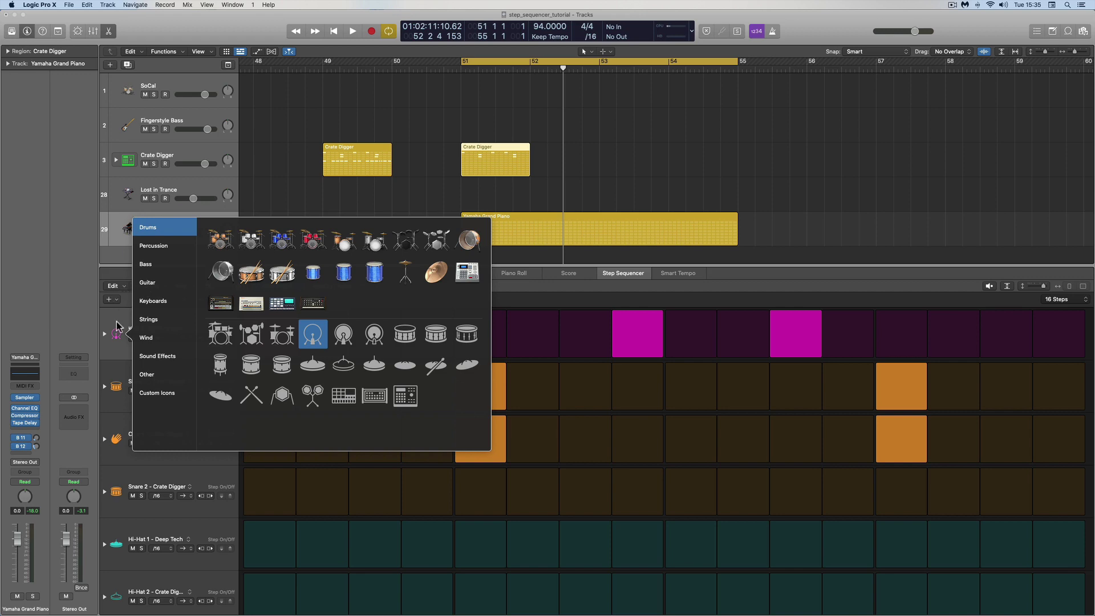
left_click(116, 333)
Switch mute on and off for the Kick 1 row, and do the same with solo
left_click(133, 338)
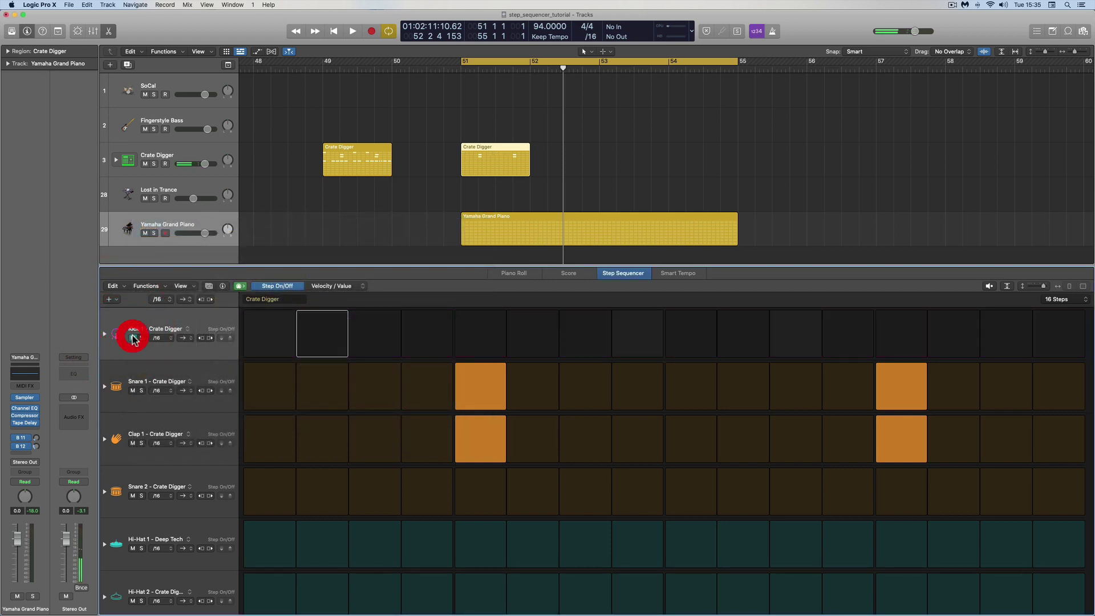
left_click(133, 337)
left_click(141, 338)
left_click(141, 338)
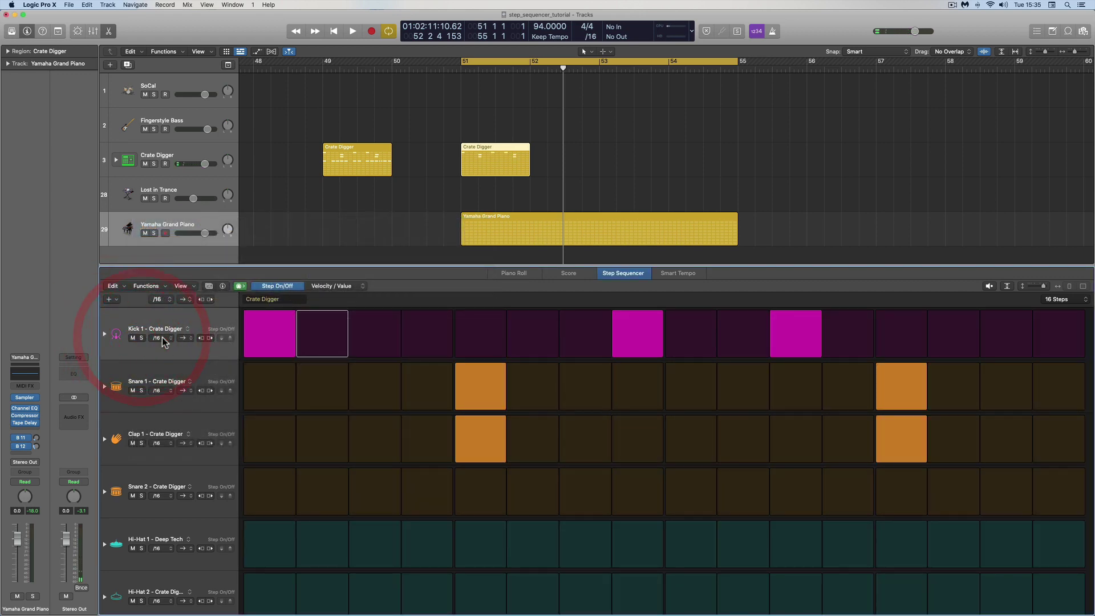
View the step rate and playback mode options for the Kick 1 row and for the whole pattern
left_click(162, 337)
left_click(170, 301)
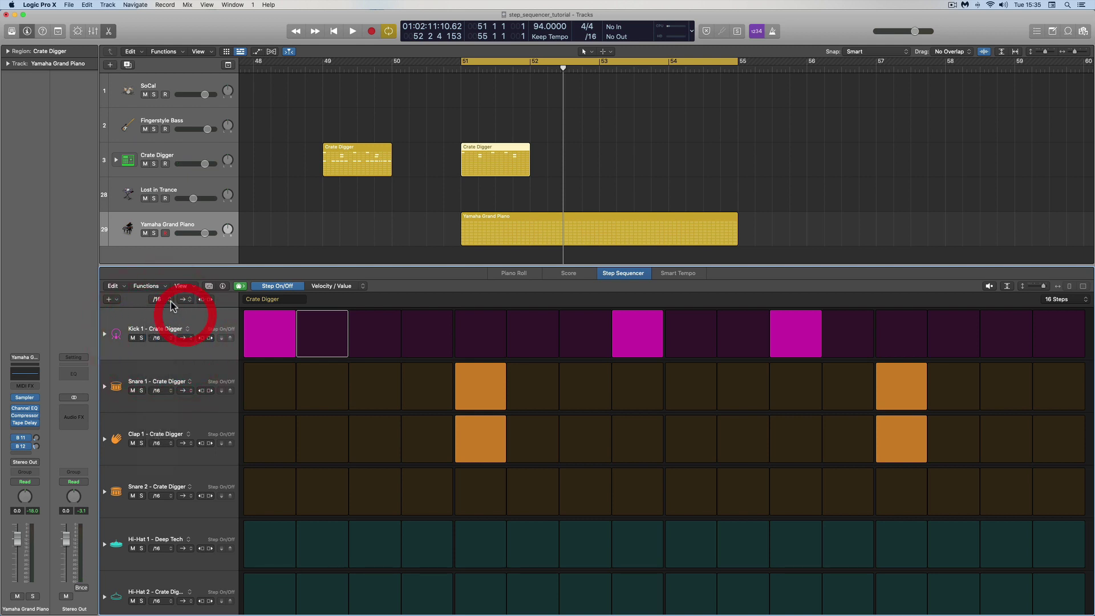
left_click(170, 301)
left_click(131, 299)
left_click(184, 339)
left_click(196, 323)
left_click(187, 300)
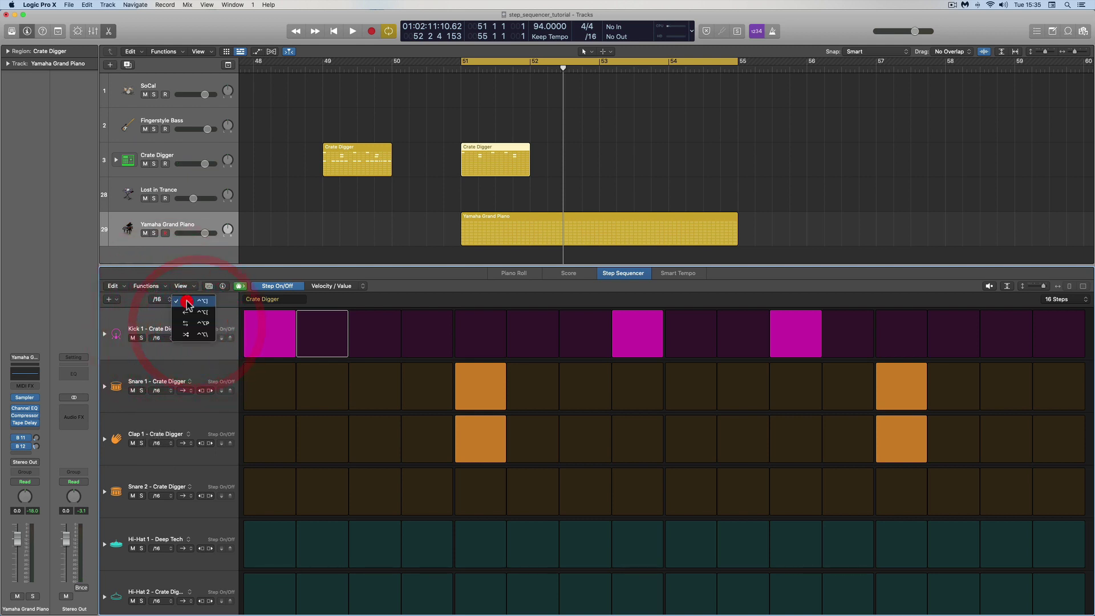
left_click(186, 301)
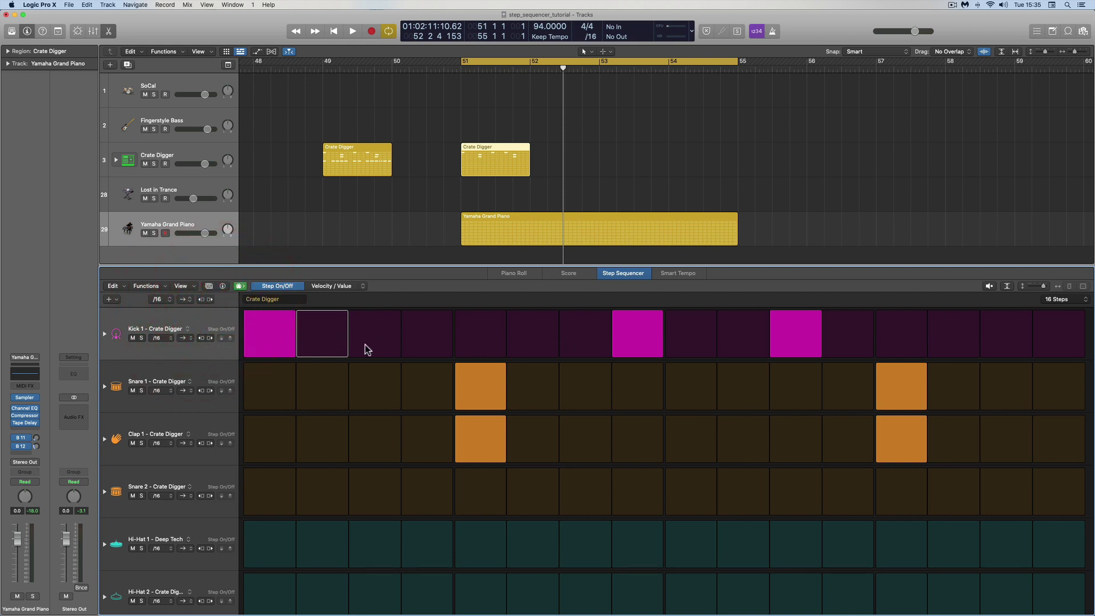
Rotate the Kick 1 row two steps to the right and back again
left_click(212, 339)
left_click(211, 339)
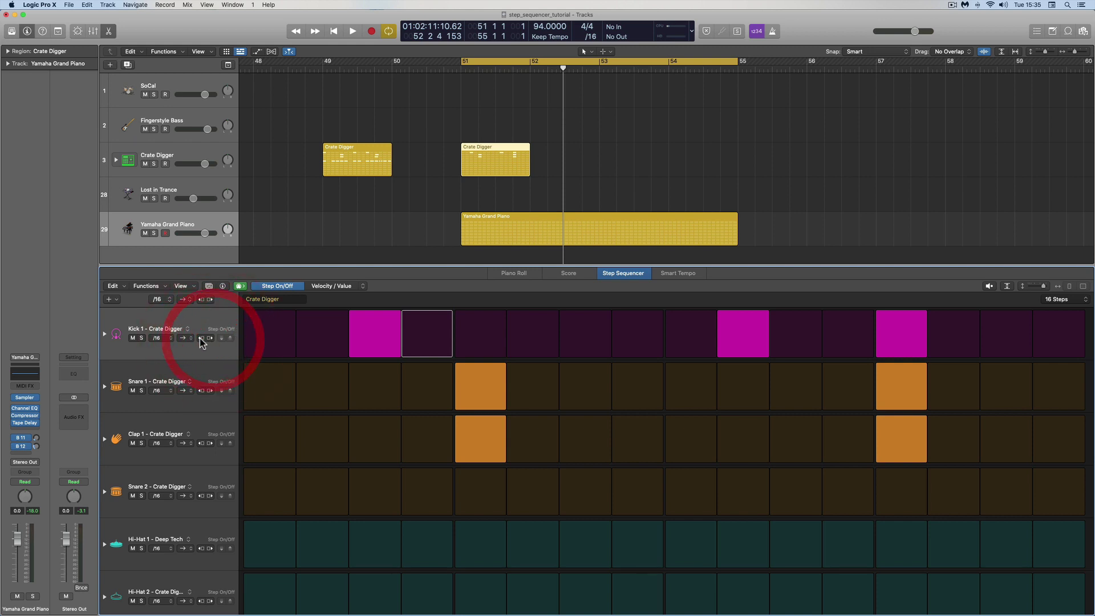
left_click(202, 339)
left_click(201, 339)
Rotate all rows of the pattern two steps to the right and back again
left_click(211, 299)
left_click(211, 299)
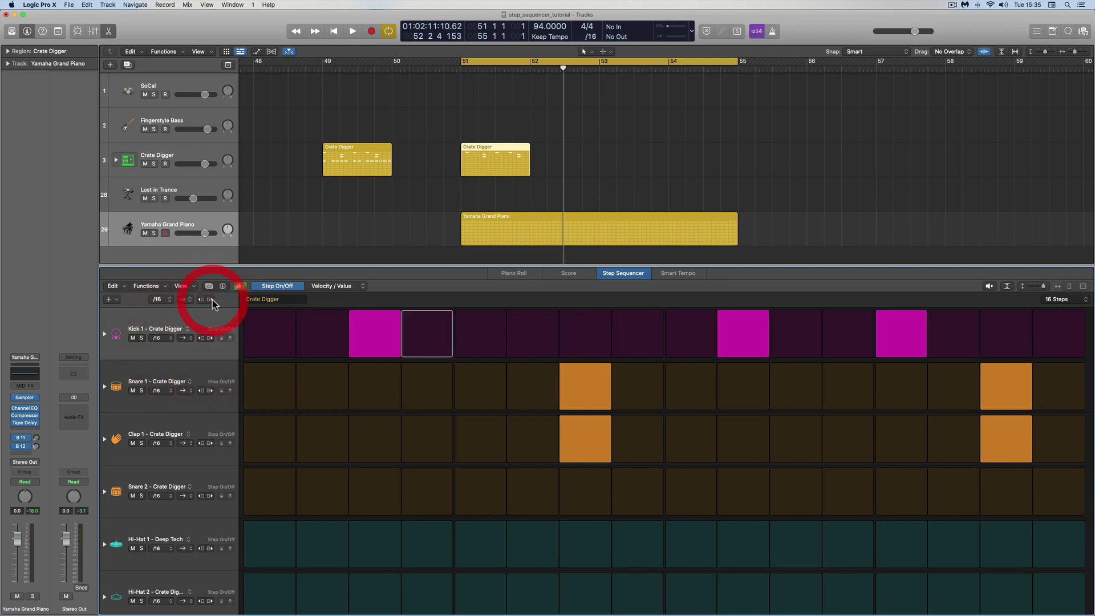
left_click(202, 300)
left_click(202, 299)
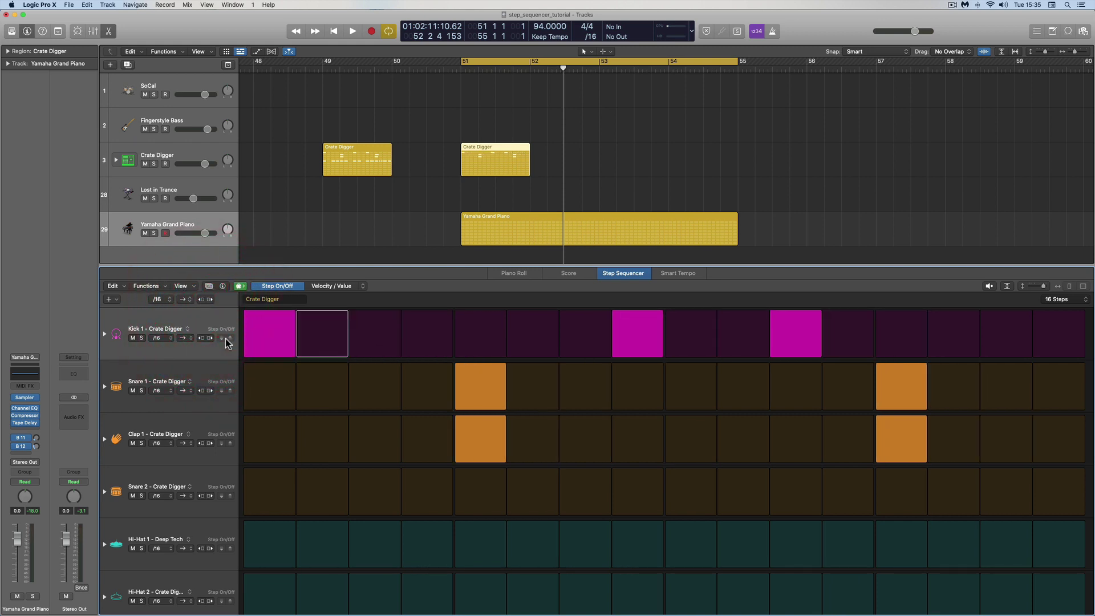
Show the Gate values of the drum pattern and switch the edit mode to Velocity / Value
left_click(373, 286)
left_click(370, 293)
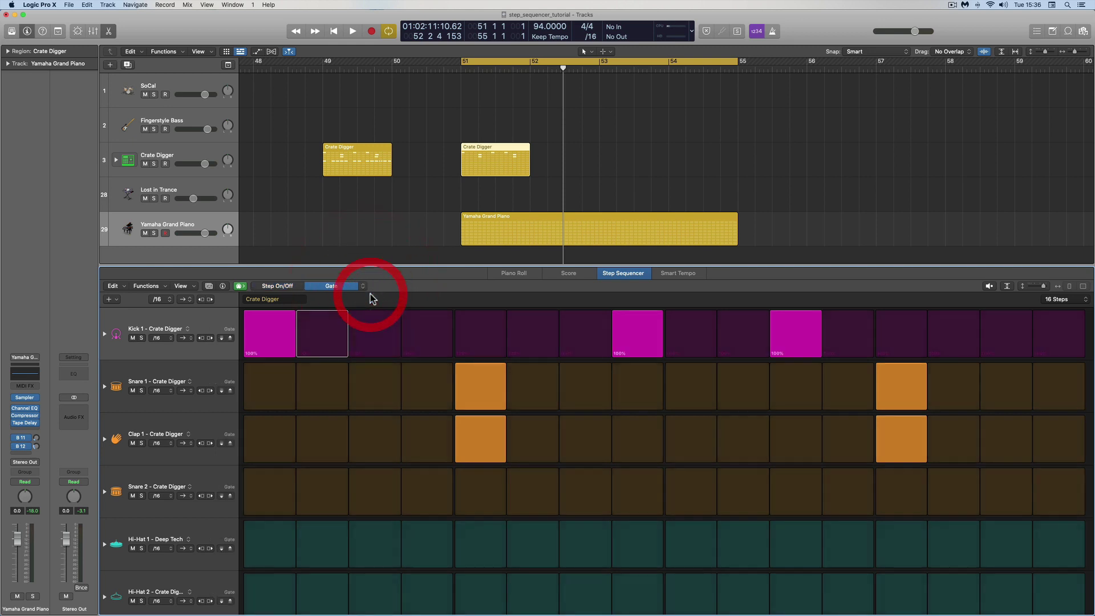
left_click(365, 286)
left_click(368, 279)
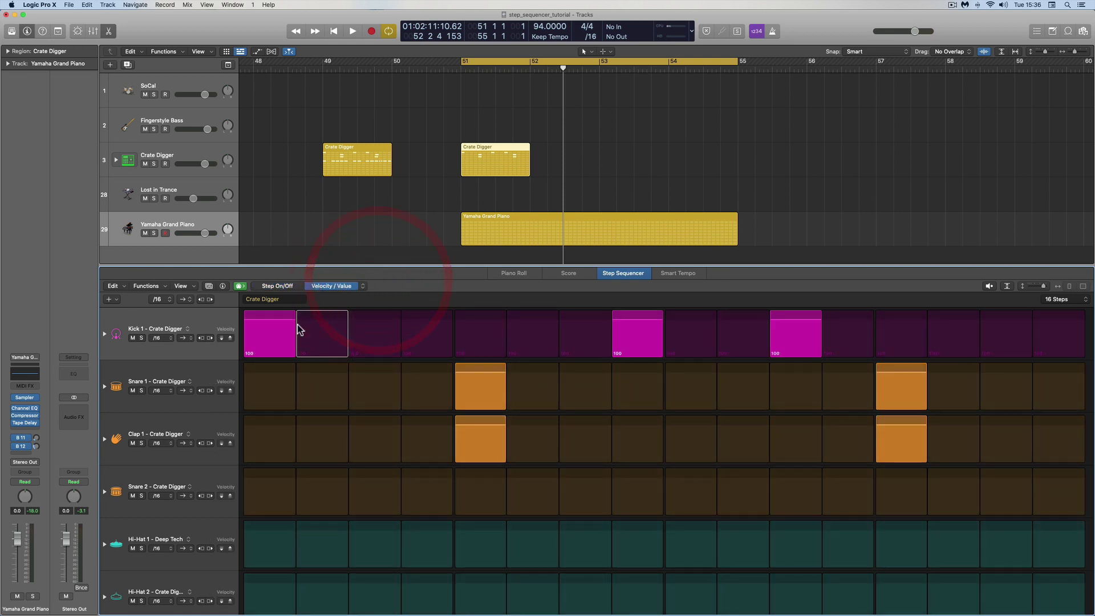
Lower the whole Kick 1 row's velocities to about 83, and the first two active kicks to about 43 and 44
mouse_move(225, 339)
left_mouse_down()
mouse_move(225, 351)
mouse_move(228, 337)
mouse_move(253, 340)
mouse_move(227, 347)
mouse_move(228, 338)
left_mouse_up()
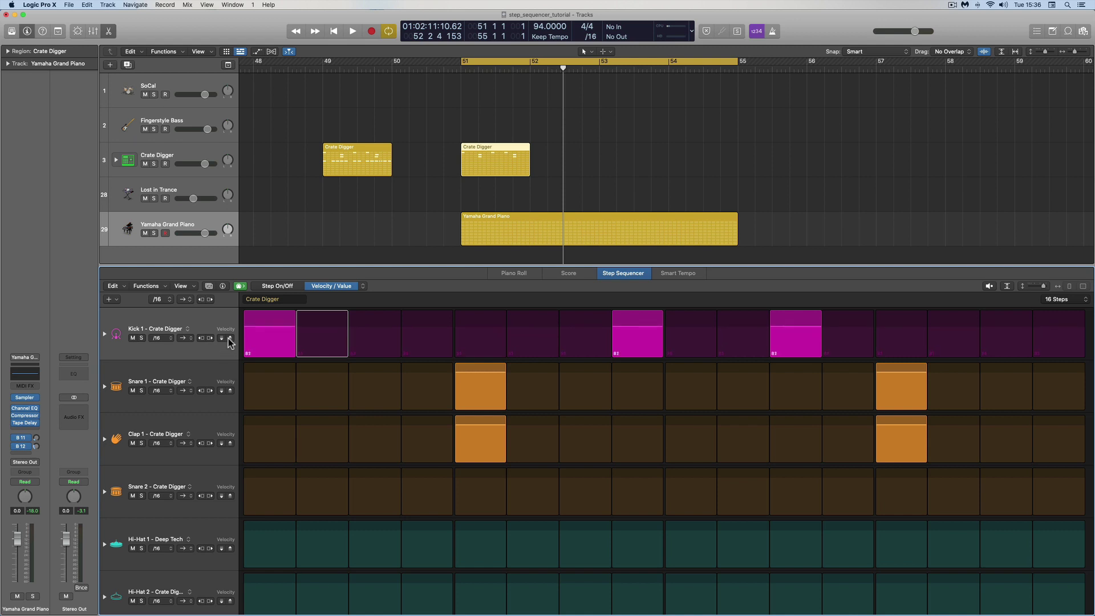
left_click_drag(359, 342, 358, 343)
left_click_drag(287, 330, 284, 343)
left_click_drag(625, 331, 624, 342)
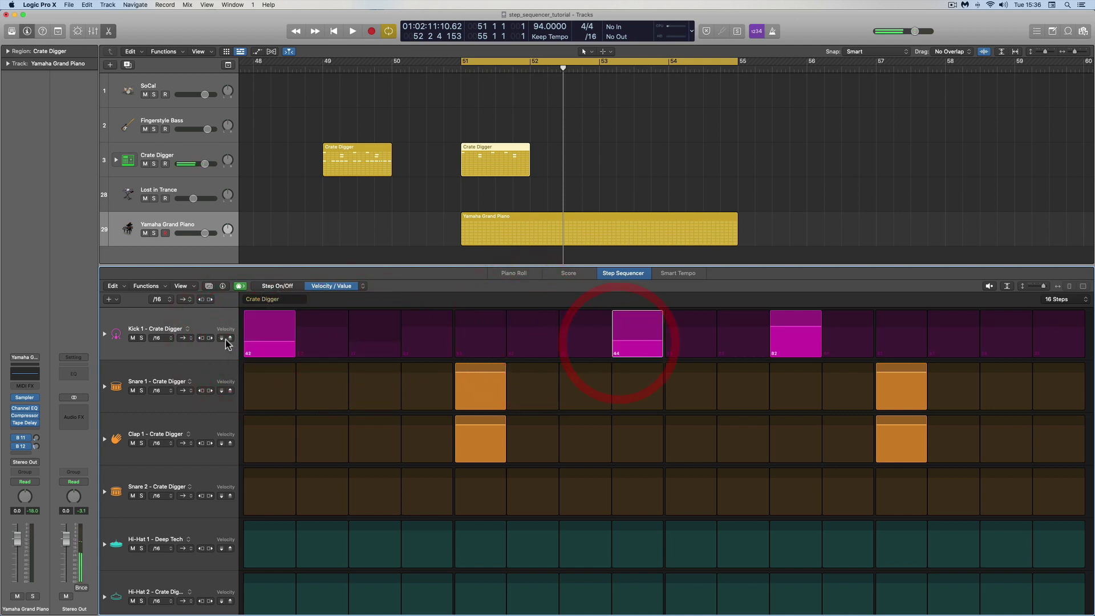
Raise the Kick 1 row's step velocities slightly as a group, and reset them all to 100
left_click_drag(228, 340, 223, 337)
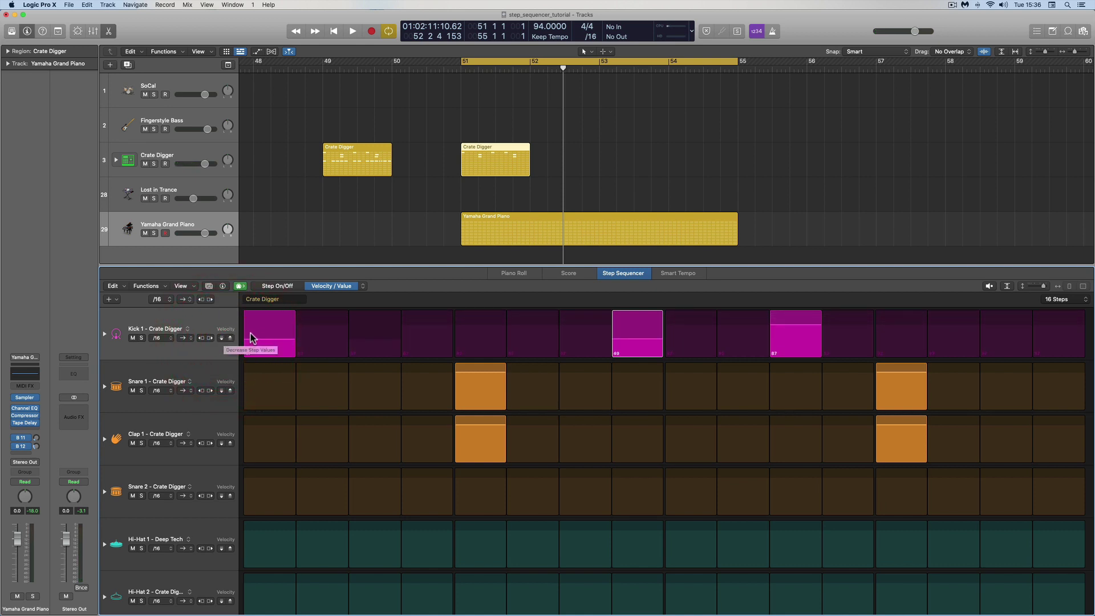
left_click(226, 339, "alt")
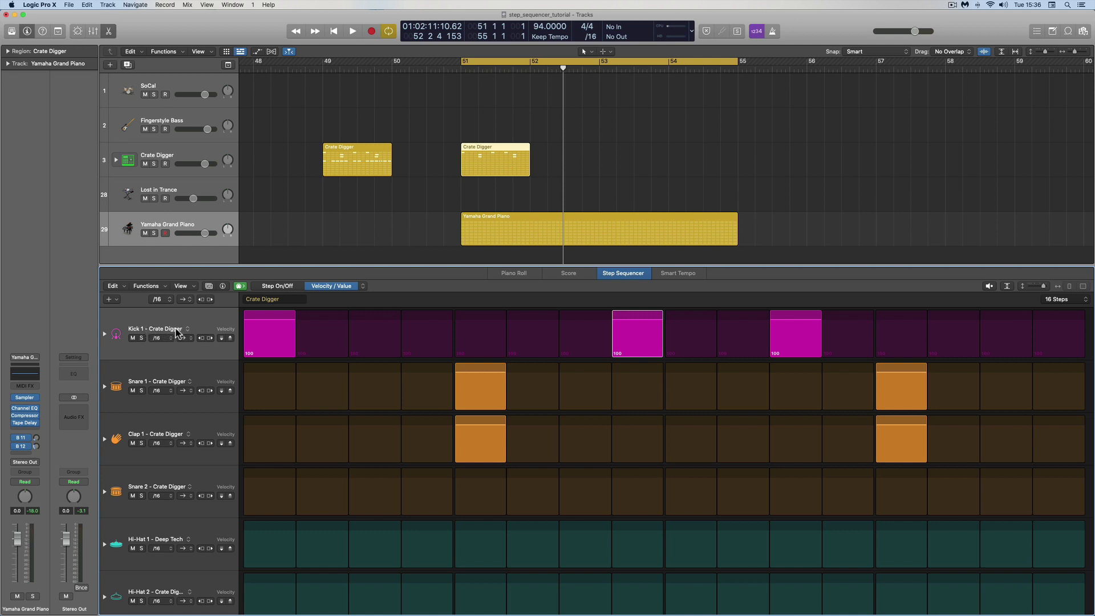
View the automation options for adding a row and the kit piece choices for reassigning the Kick 1 row
left_click(120, 300)
mouse_move(142, 308)
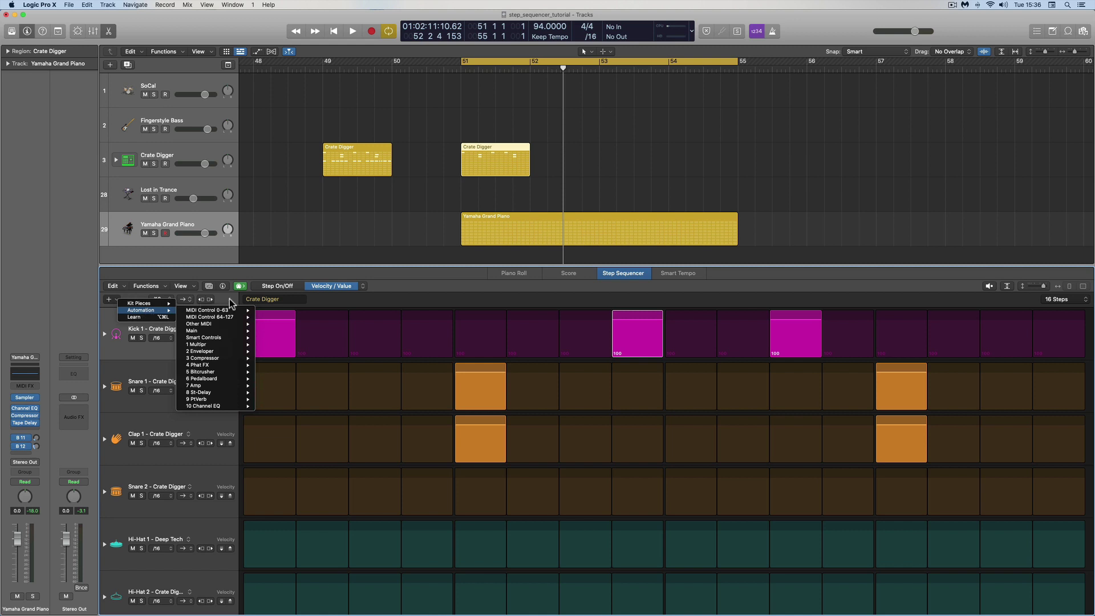
left_click(231, 303)
left_click(163, 331)
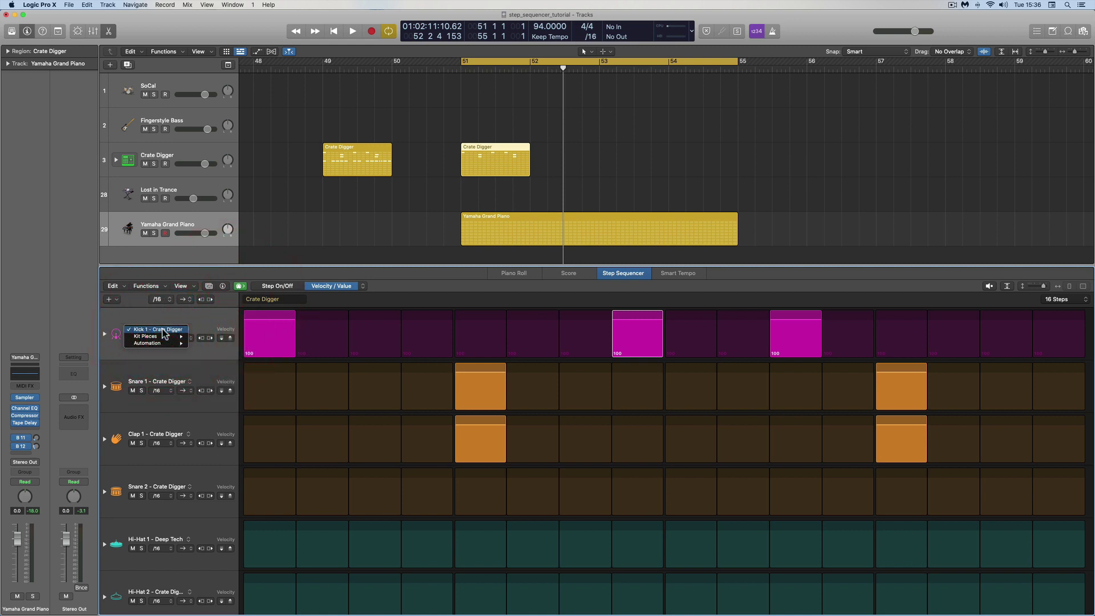
mouse_move(163, 338)
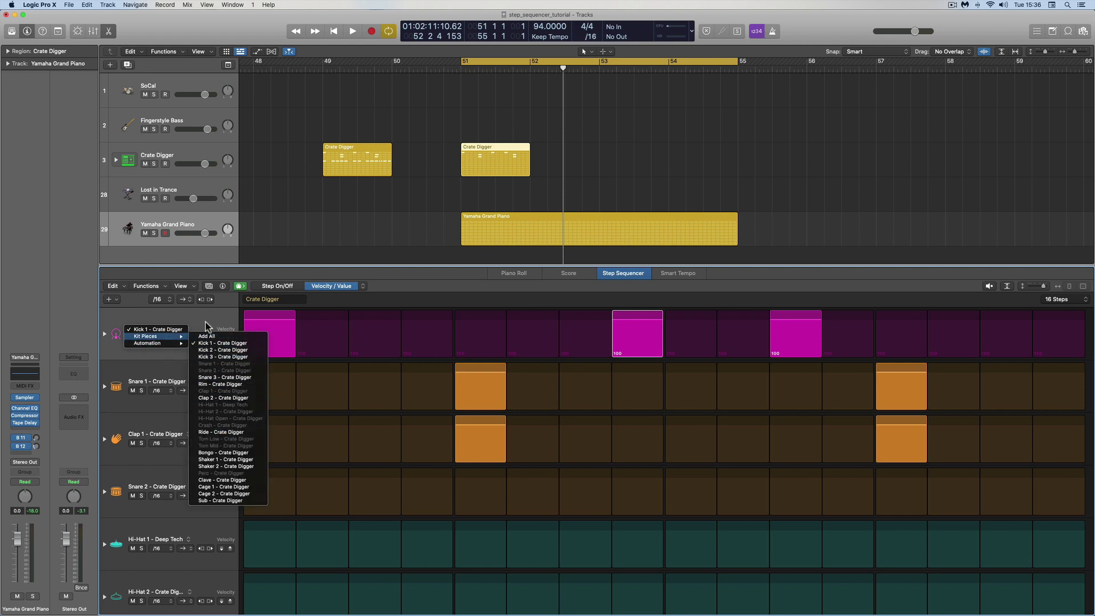
left_click(205, 320)
Open the Yamaha Grand Piano pattern and view the note assignment choices for its C3 row
left_click(488, 215)
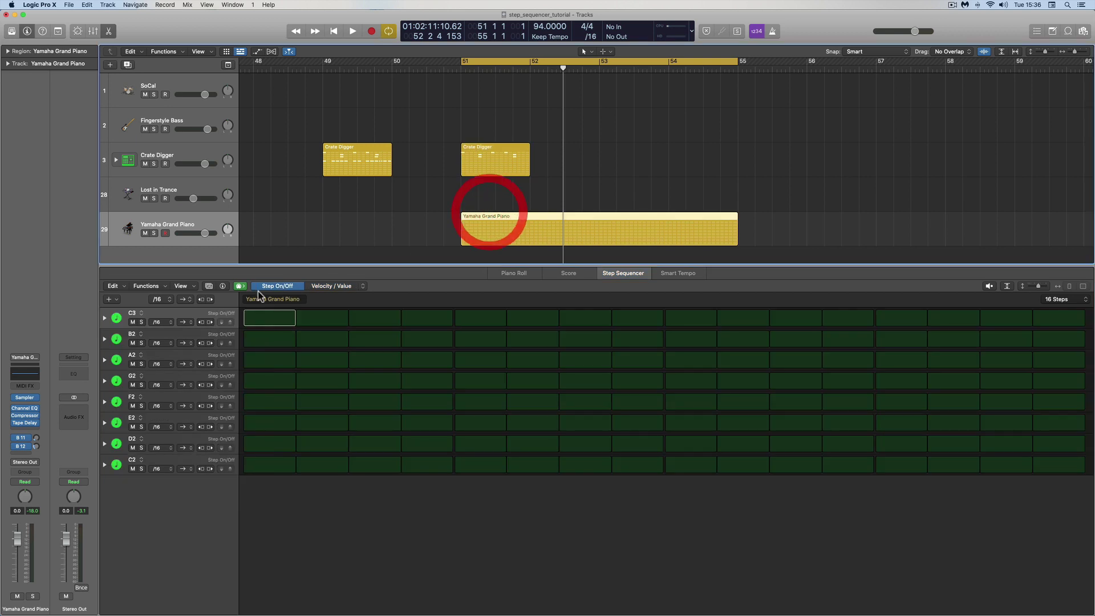
left_click(137, 315)
mouse_move(143, 321)
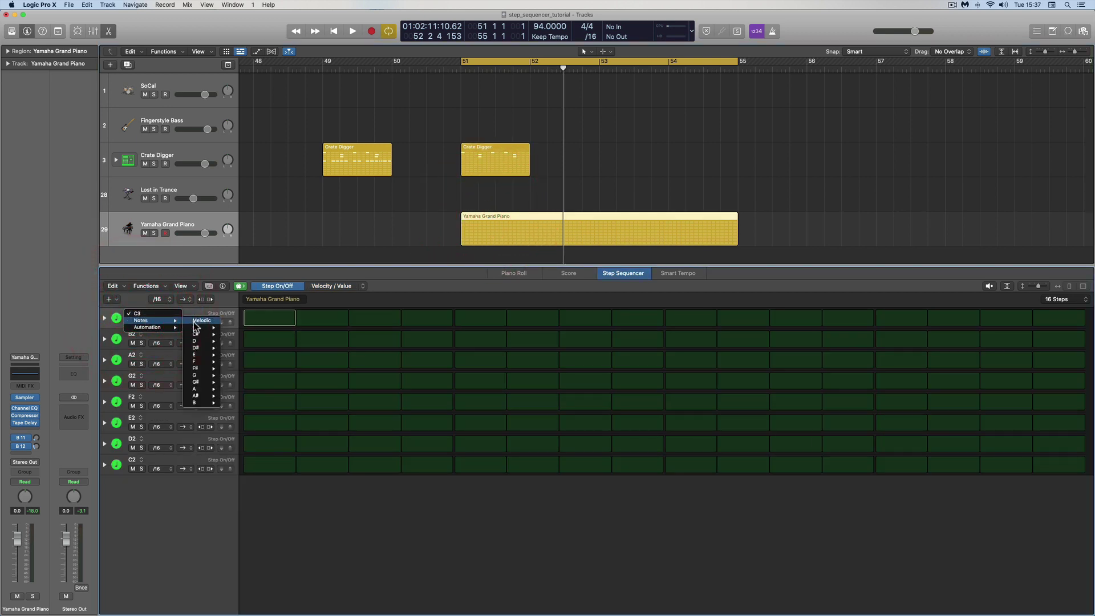
mouse_move(195, 330)
left_click(195, 311)
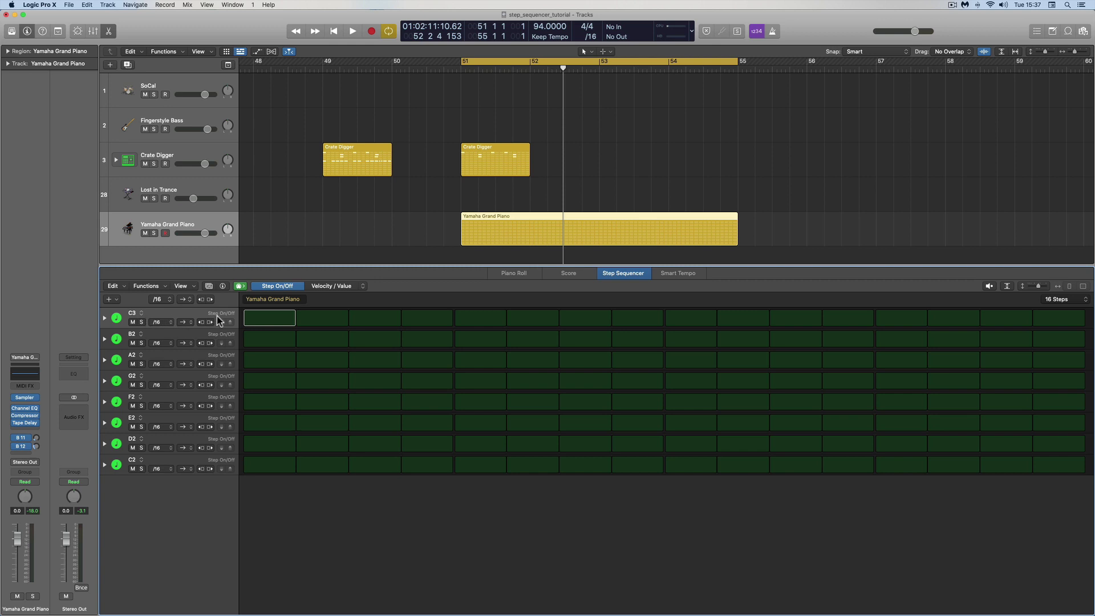
Open the second Crate Digger pattern, toggle its first Kick 1 step in Step On/Off mode, and return to Velocity/Value mode
left_click(495, 147)
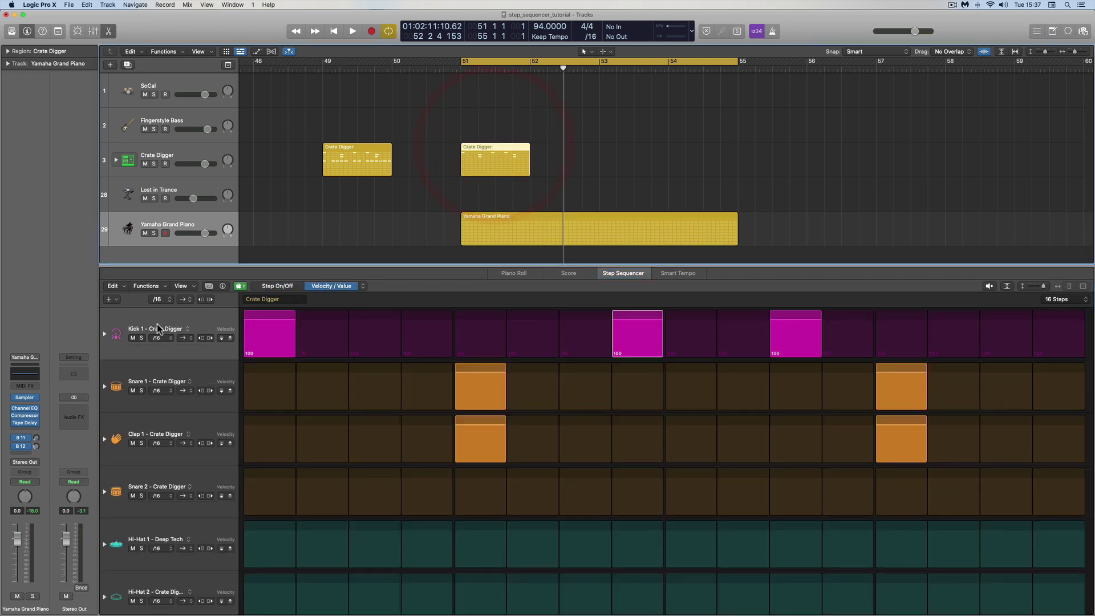
left_click(278, 286)
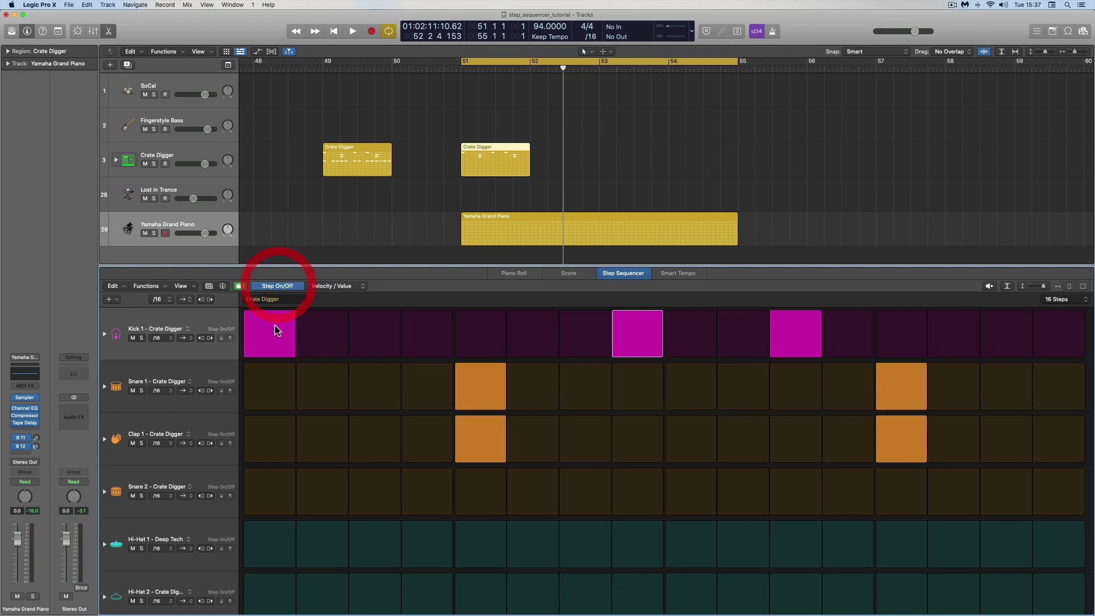
left_click(272, 326)
left_click(272, 327)
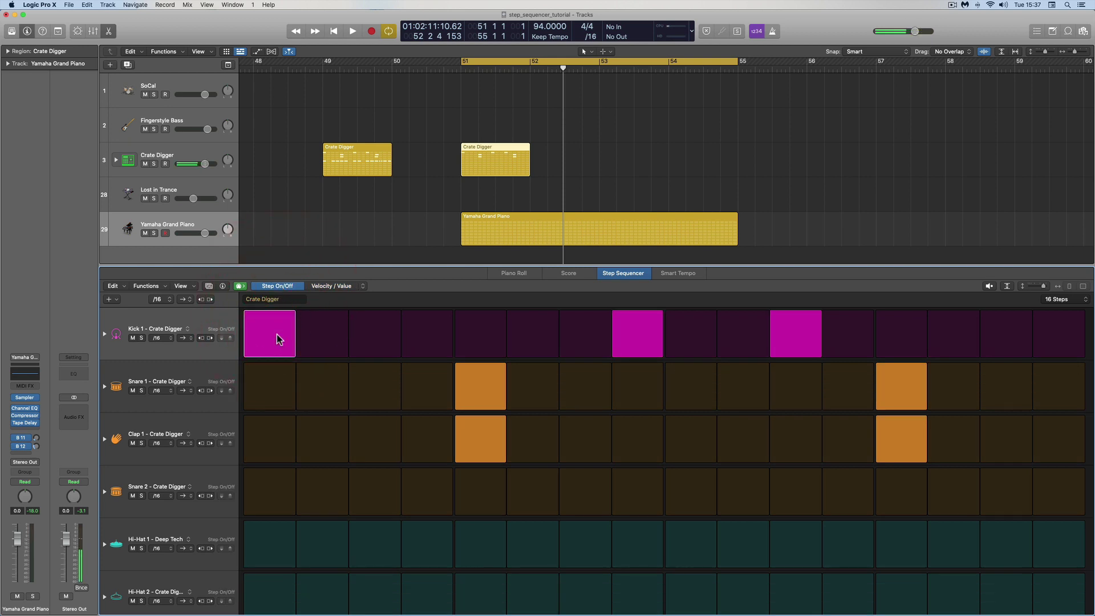
left_click(348, 285)
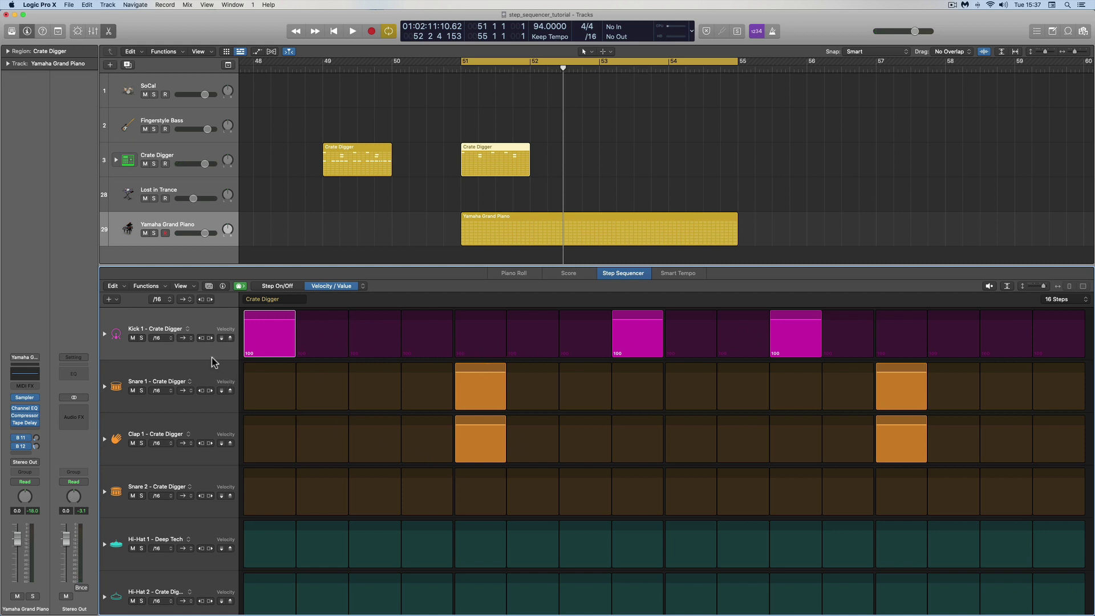
Expand the Kick 1 row's subrows, switch to Step On/Off editing, and reduce the row height slightly
left_click(105, 335)
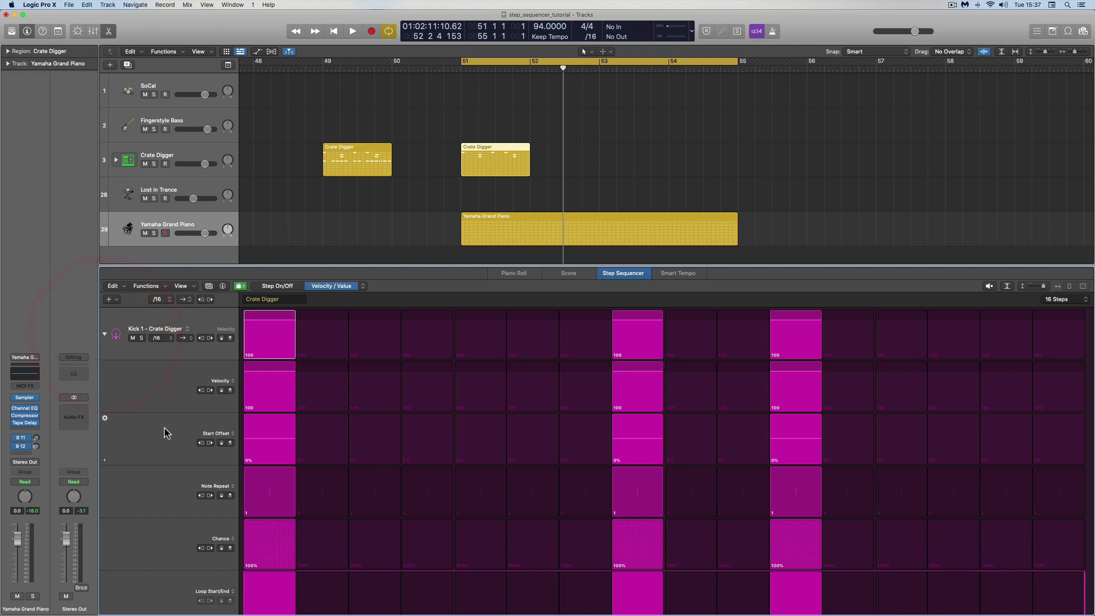
left_click(274, 287)
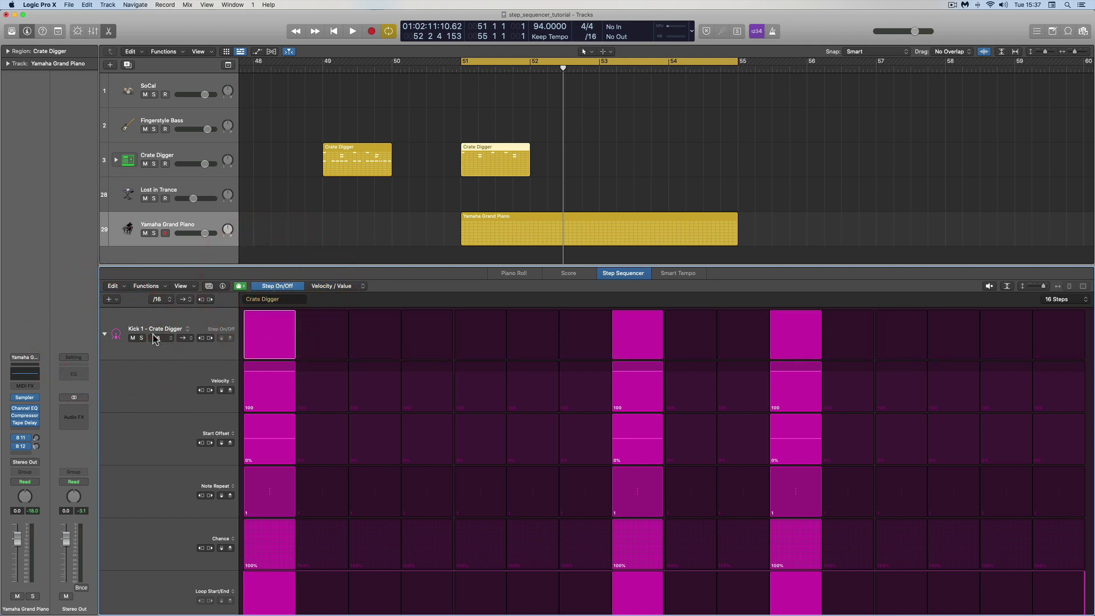
scroll(154, 371, "down", 2)
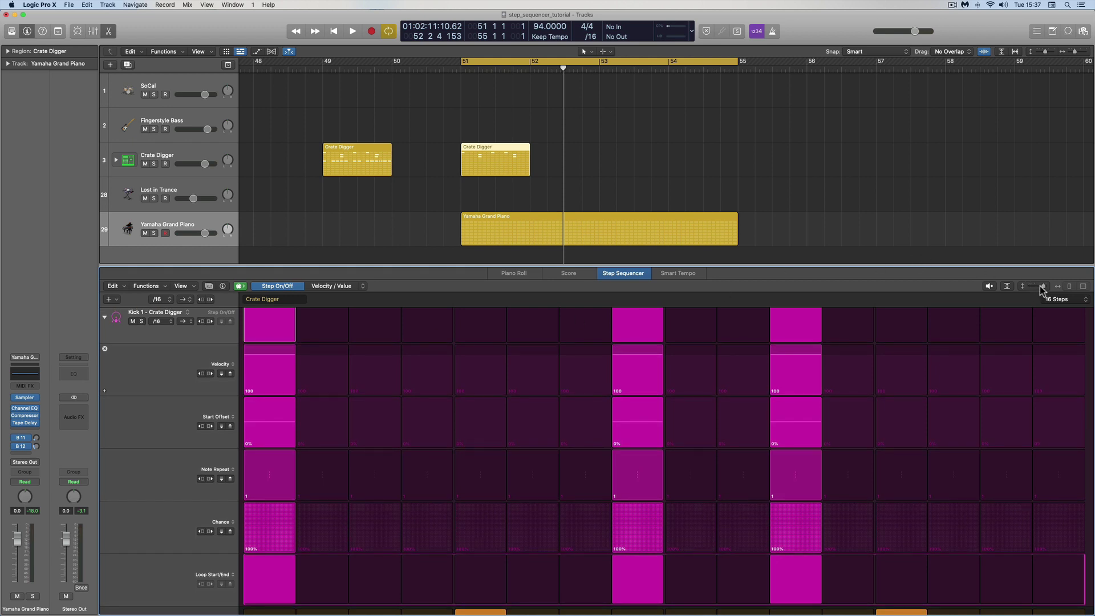
left_click_drag(1043, 287, 1038, 286)
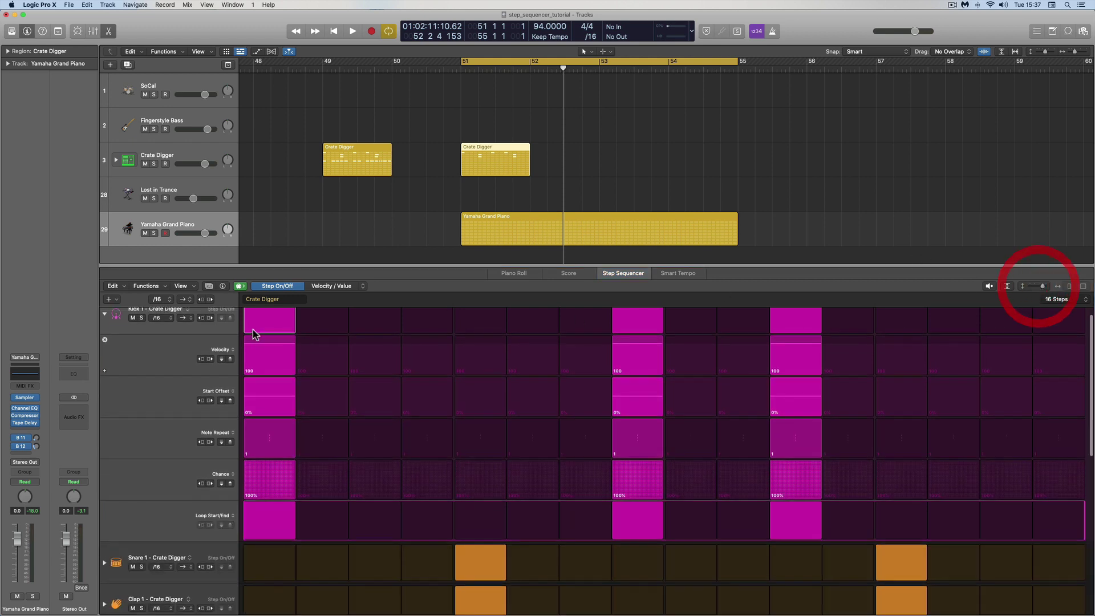
scroll(254, 329, "up", 2)
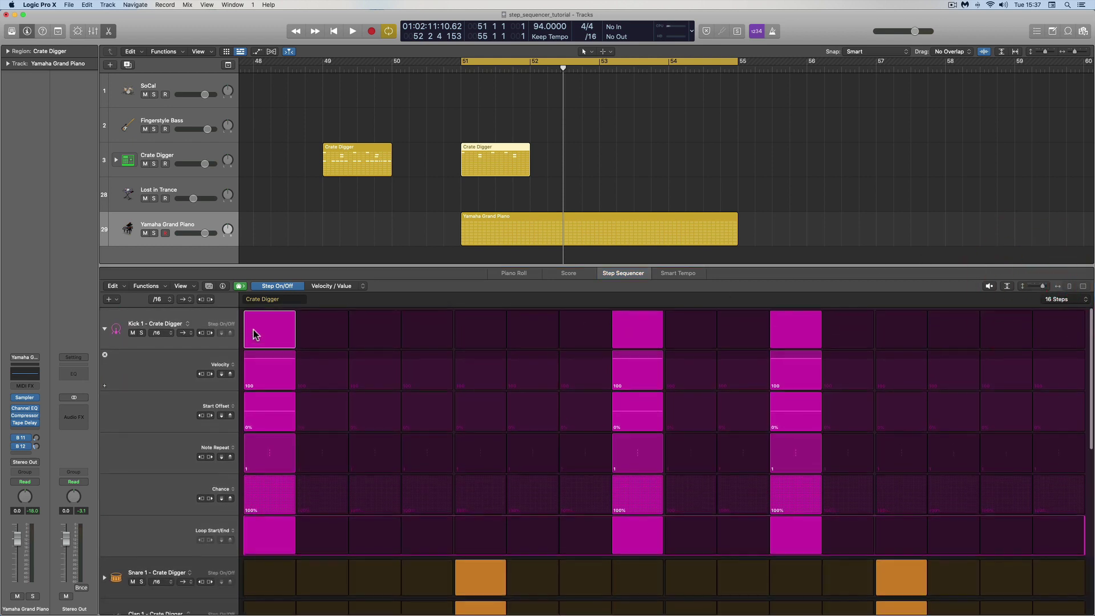
Toggle the fourth Kick 1 step on and off, and set the first step's velocity to about 97 and note repeat to 2
left_click(416, 326)
left_click(416, 326)
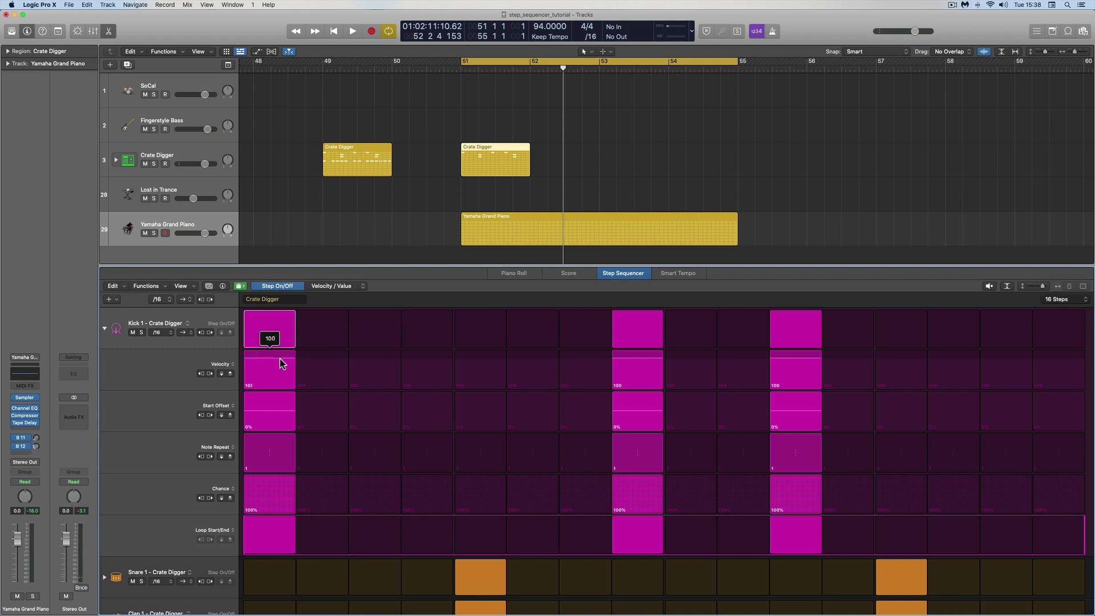
left_click_drag(281, 360, 272, 410)
left_click_drag(267, 456, 268, 464)
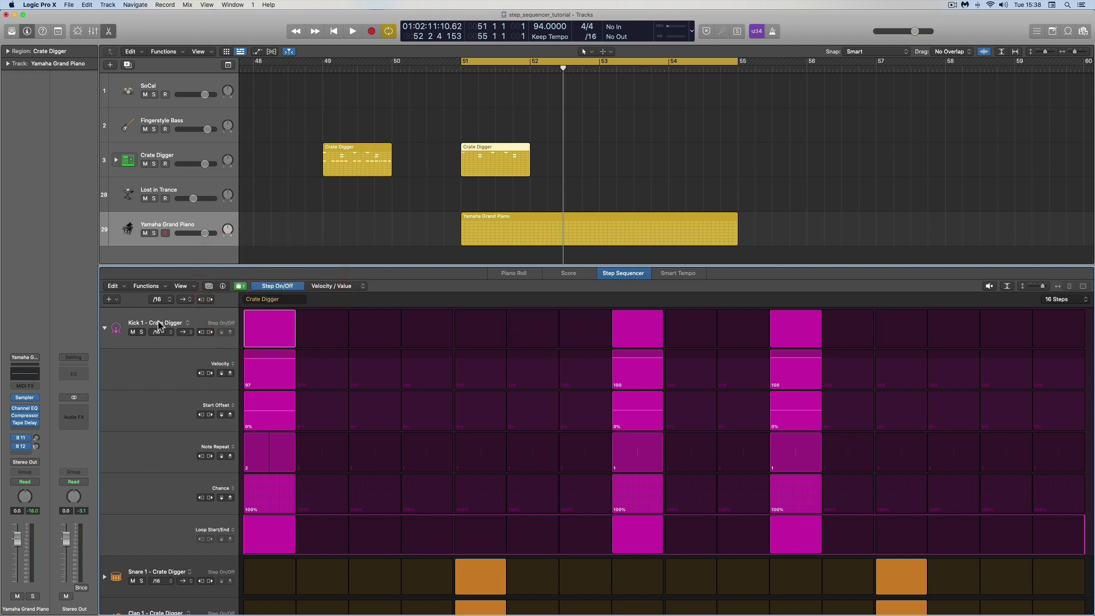
Add a Kick 1 hit on step 5 with a velocity of about 73 and a start offset of about 12%
left_click(479, 331)
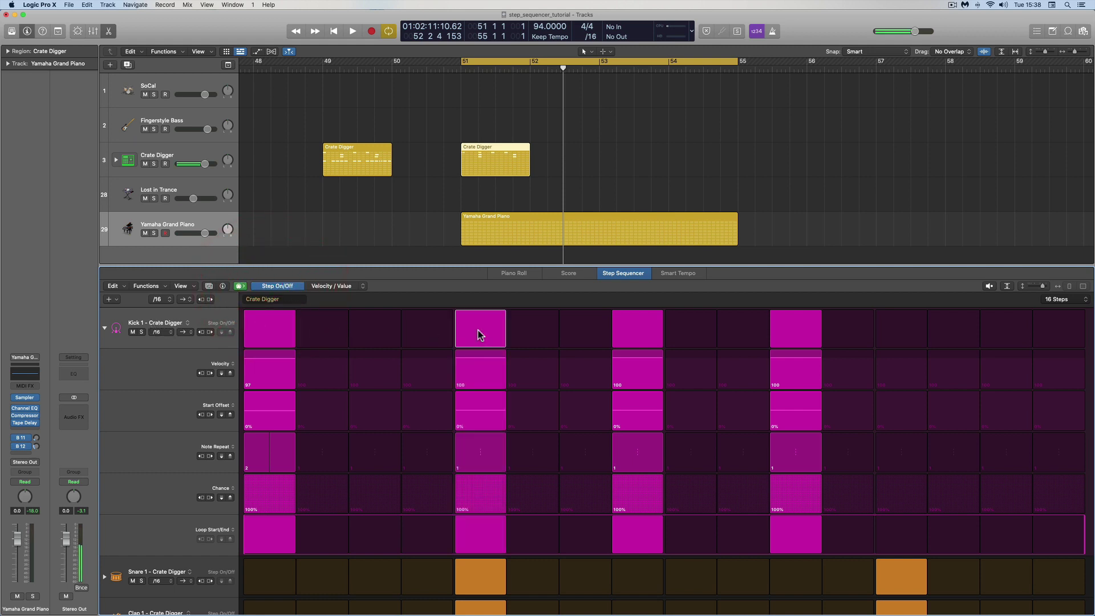
left_click(479, 331)
left_click_drag(479, 332, 486, 371)
left_click_drag(486, 411, 465, 412)
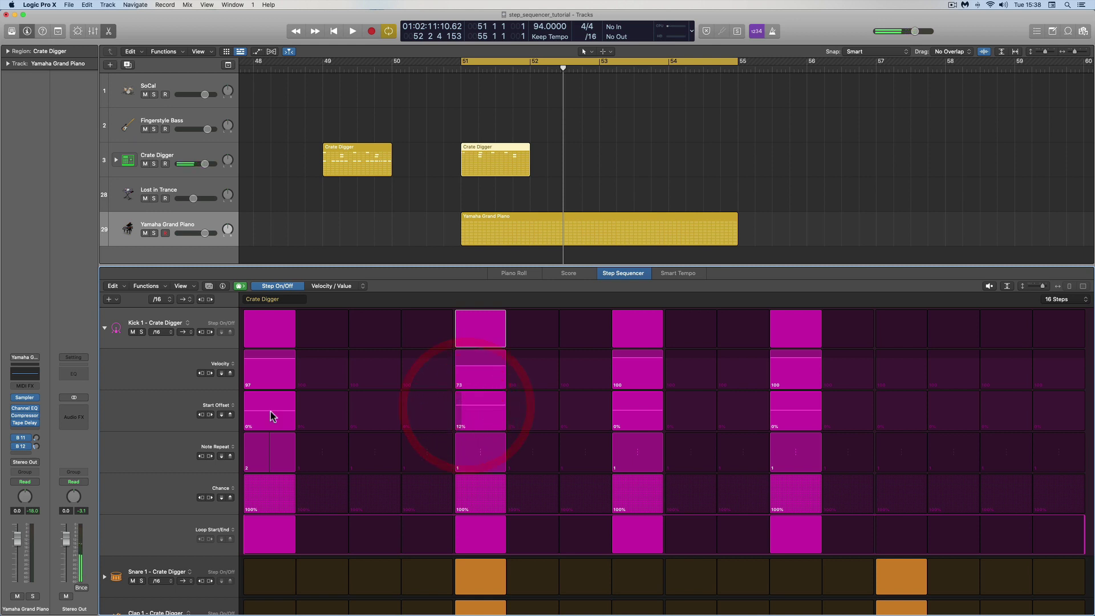
Lower Kick 1's Velocity and Start Offset subrows as a whole, and reset the Velocity, Start Offset, Note Repeat and Chance subrows to their defaults
left_click_drag(228, 375, 225, 378)
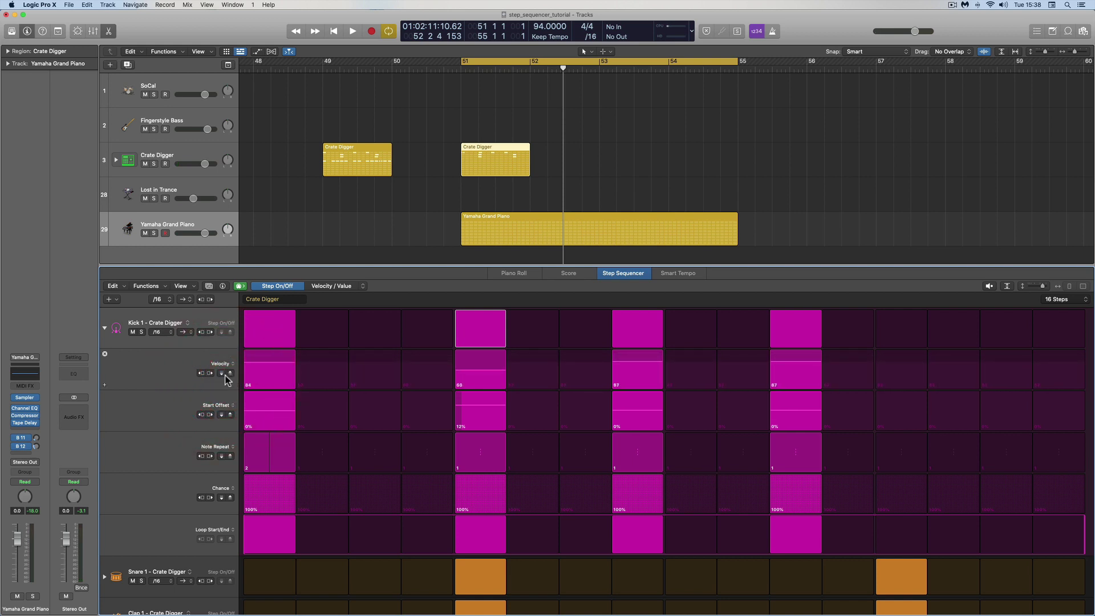
left_click(222, 376)
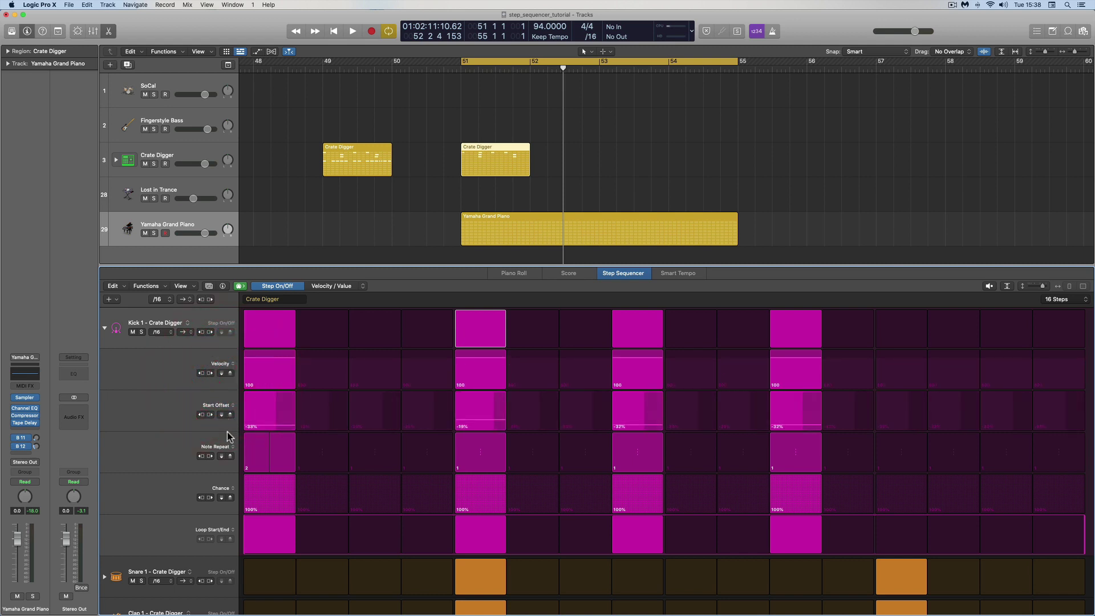
left_click(222, 414)
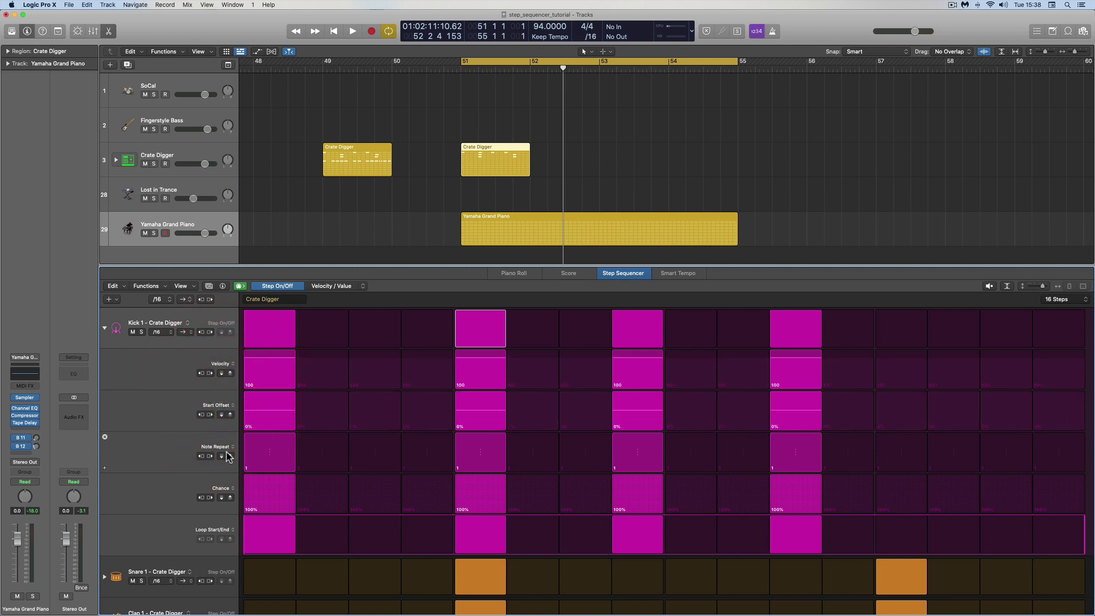
left_click(224, 455)
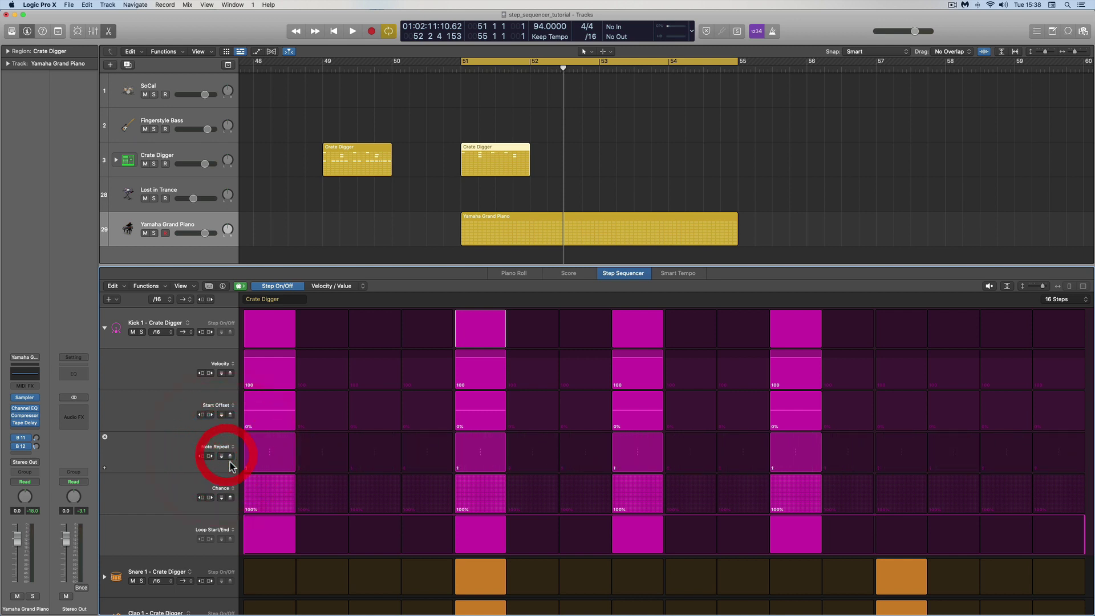
left_click(226, 498)
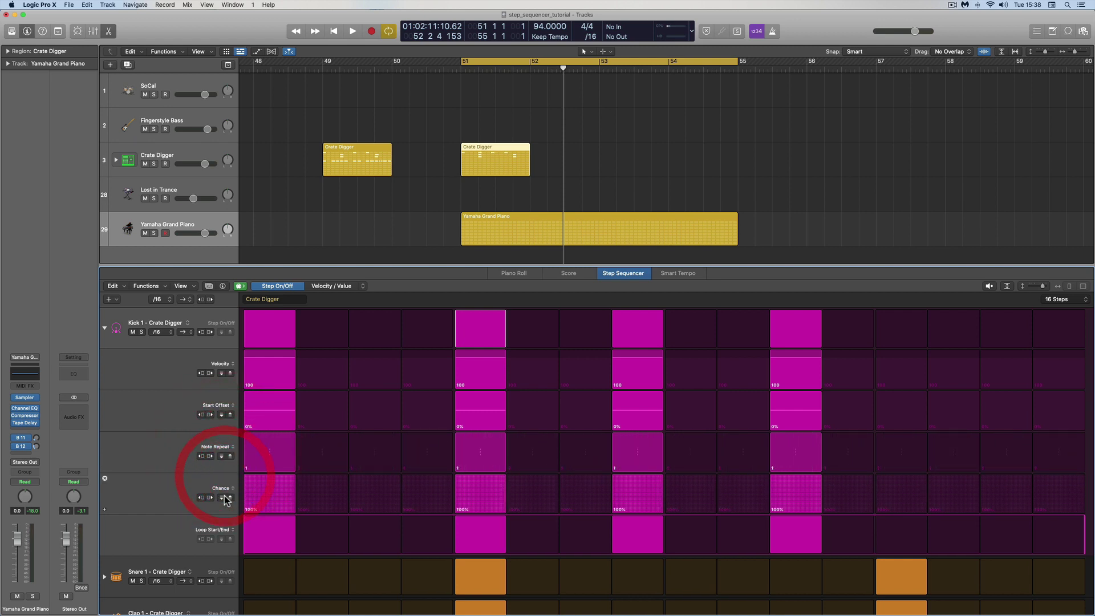
left_click(225, 499)
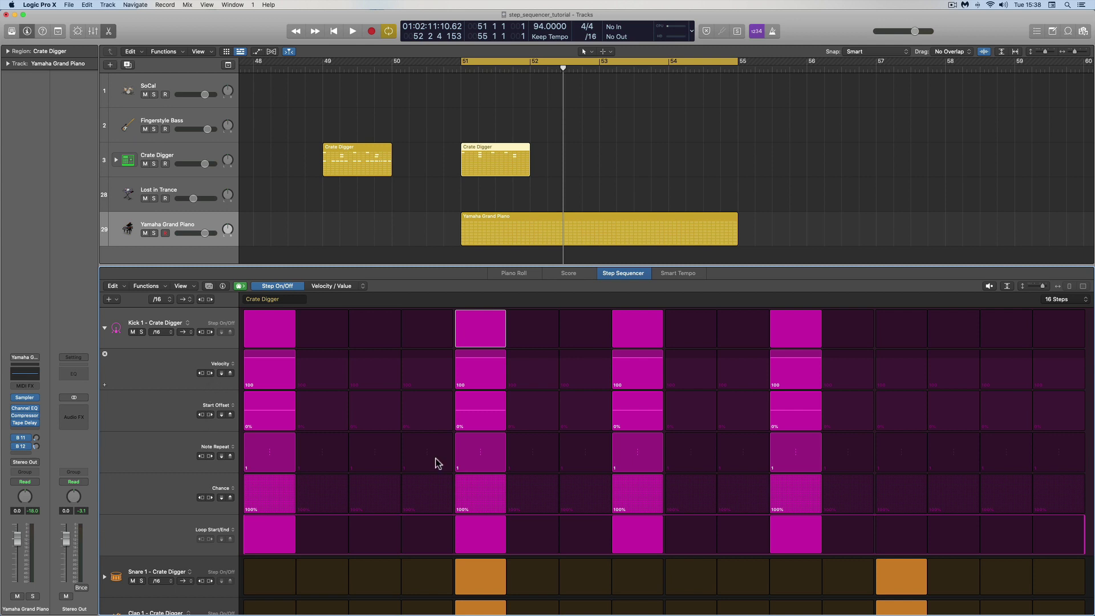
Try moving Kick 1's loop end earlier, and lower the velocities of its first three steps, the first to about 32
left_click_drag(1084, 541, 991, 535)
left_click(179, 362)
mouse_move(276, 362)
left_mouse_down()
mouse_move(284, 379)
mouse_move(359, 369)
mouse_move(380, 381)
left_mouse_up()
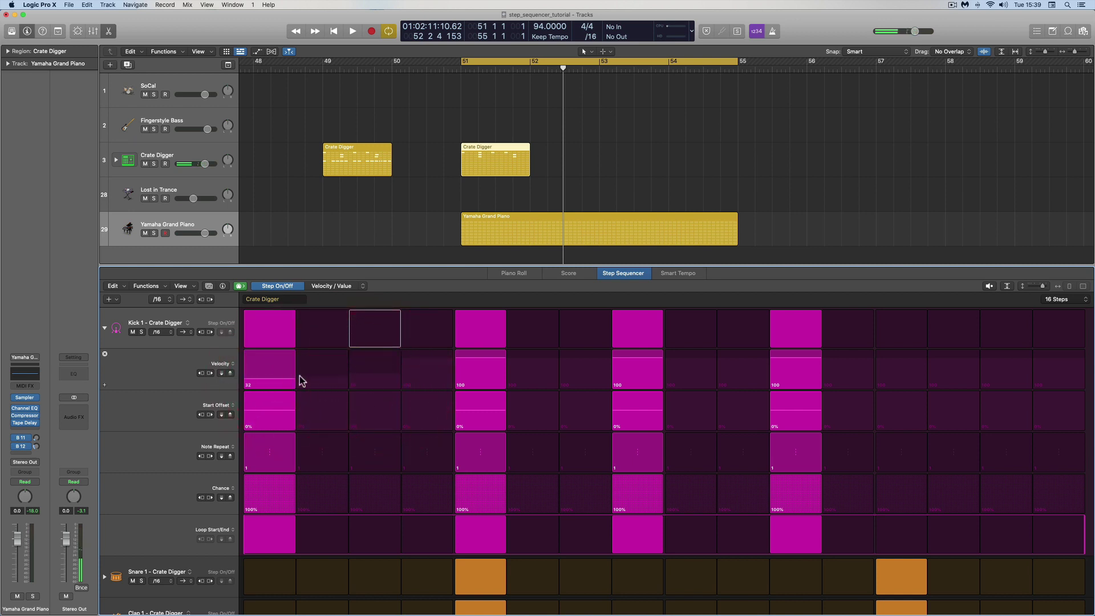
Rotate the Kick 1 Velocity subrow several steps right, and rotate it back left to its starting position
left_click(209, 374)
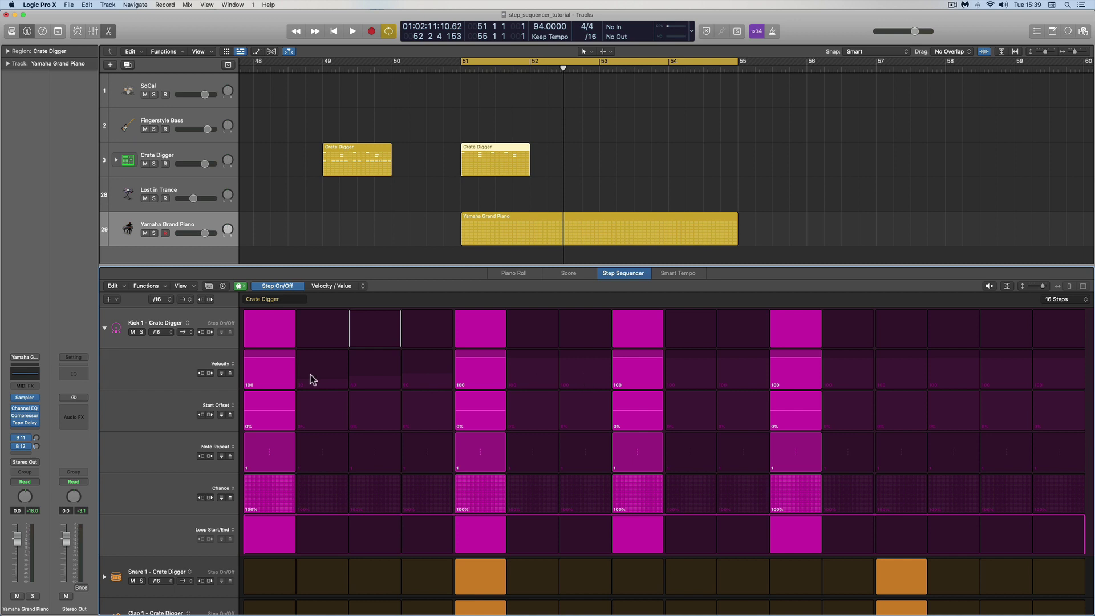
left_click(211, 374)
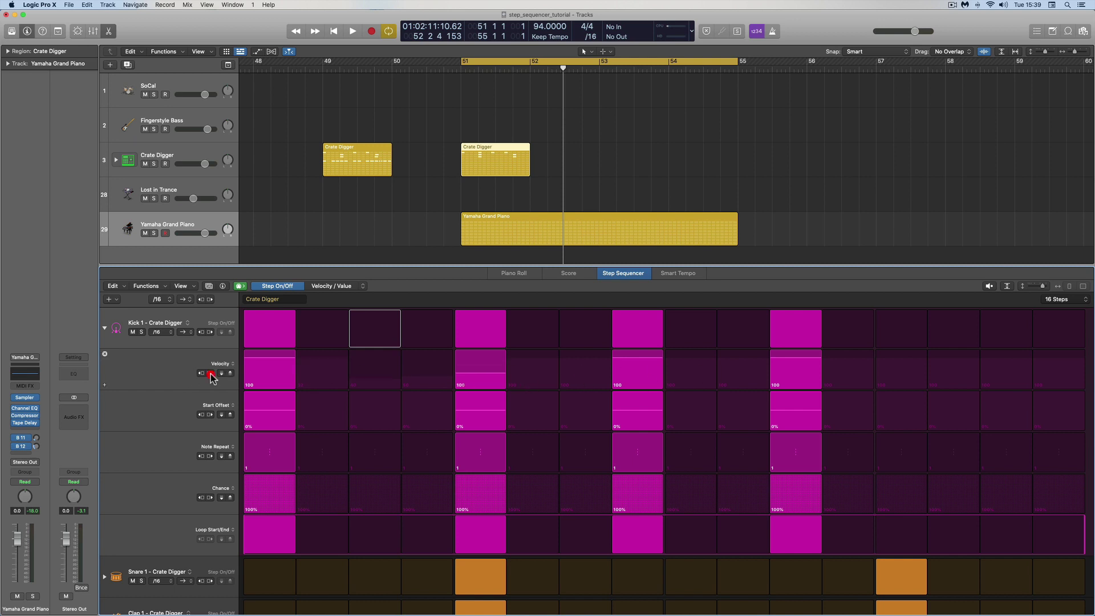
left_click(211, 373)
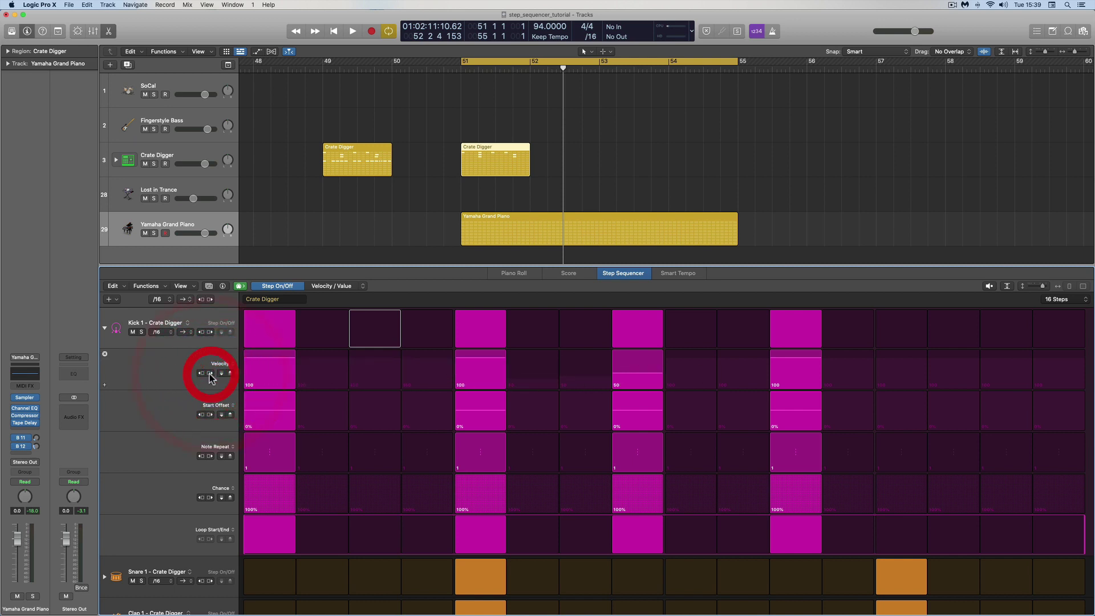
left_click(201, 375)
left_click(201, 374)
left_click(201, 374)
left_click(200, 375)
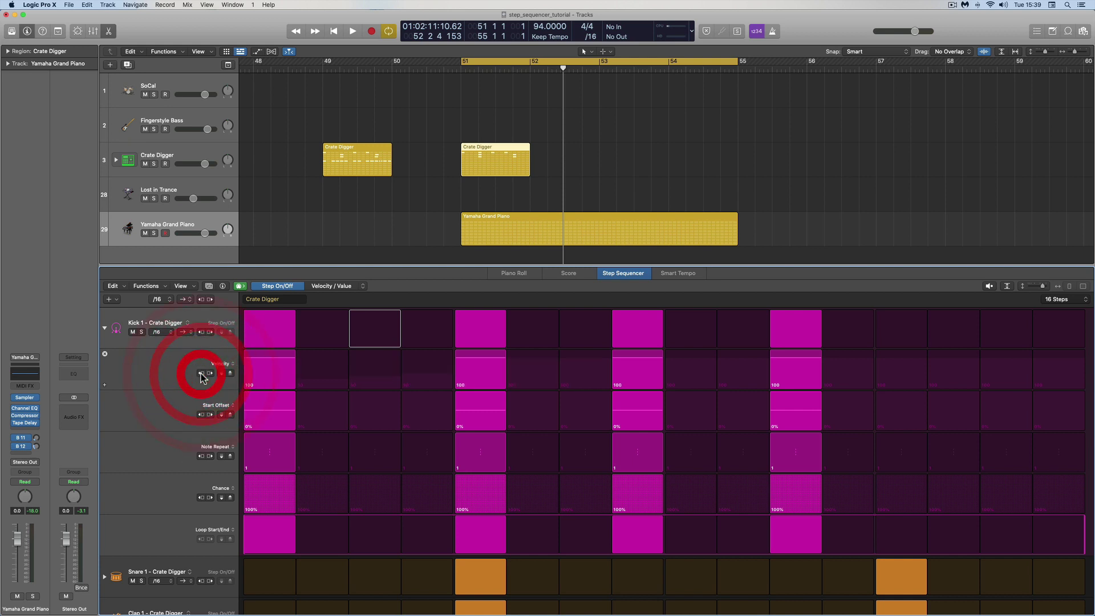
left_click(201, 374)
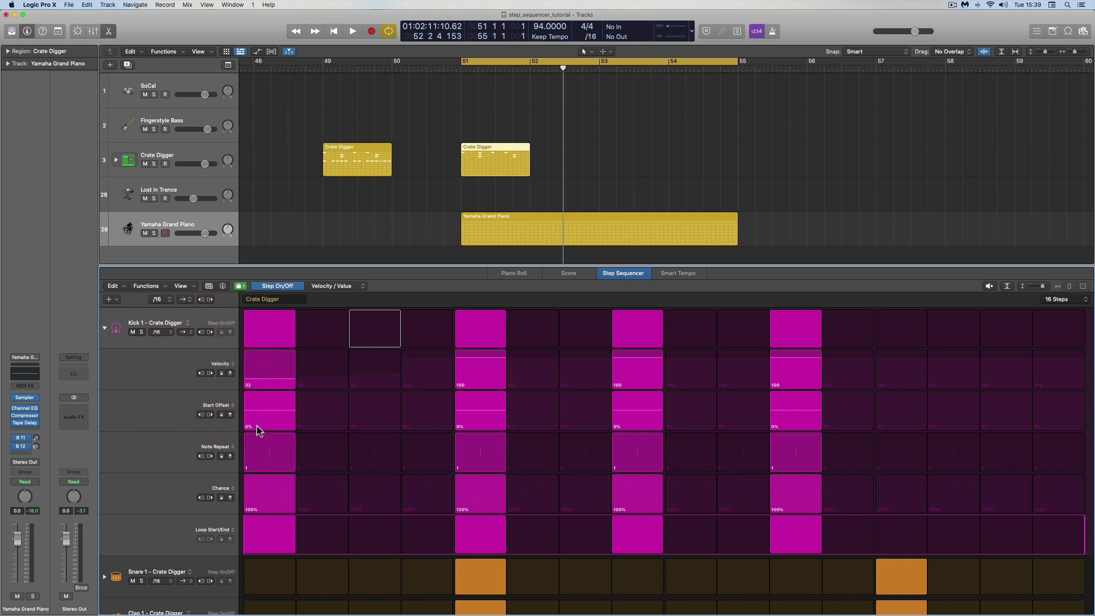
Lower the Start Offset of Kick 1's first two steps, the first to about -29%, and rotate the subrow eight steps right
left_click_drag(269, 415, 317, 425)
left_click(210, 416)
left_click(210, 416)
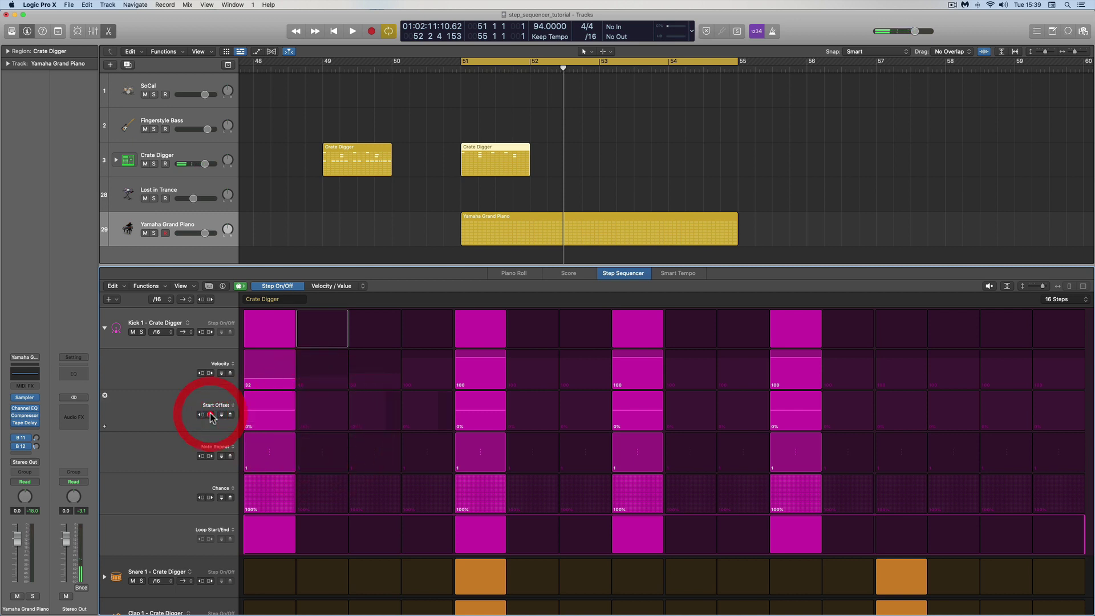
left_click(210, 415)
left_click(210, 415)
left_click(211, 415)
left_click(210, 414)
left_click(211, 415)
left_click(210, 414)
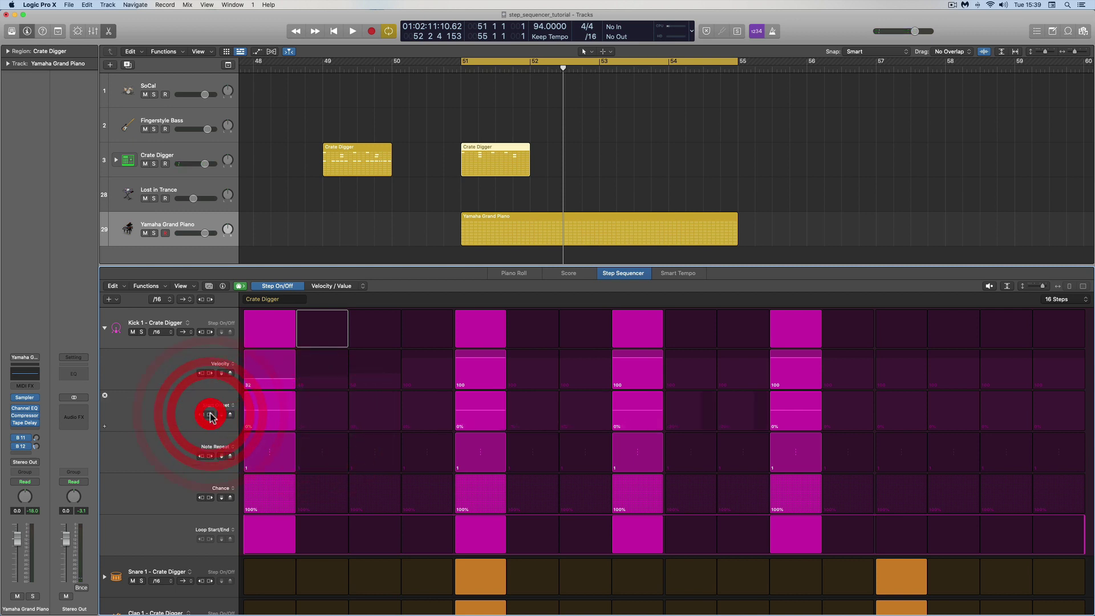
Rotate the Kick 1 Start Offset subrow eight steps back to the left
left_click(200, 415)
left_click(200, 415)
left_click(200, 415)
left_click(200, 415)
left_click(201, 415)
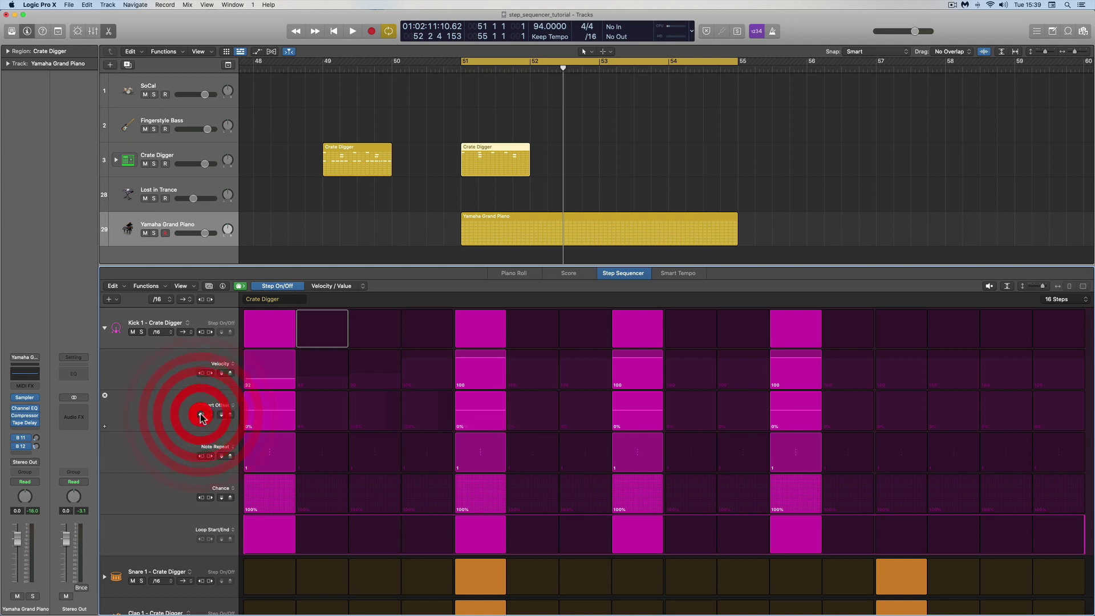
left_click(201, 415)
left_click(200, 415)
left_click(201, 415)
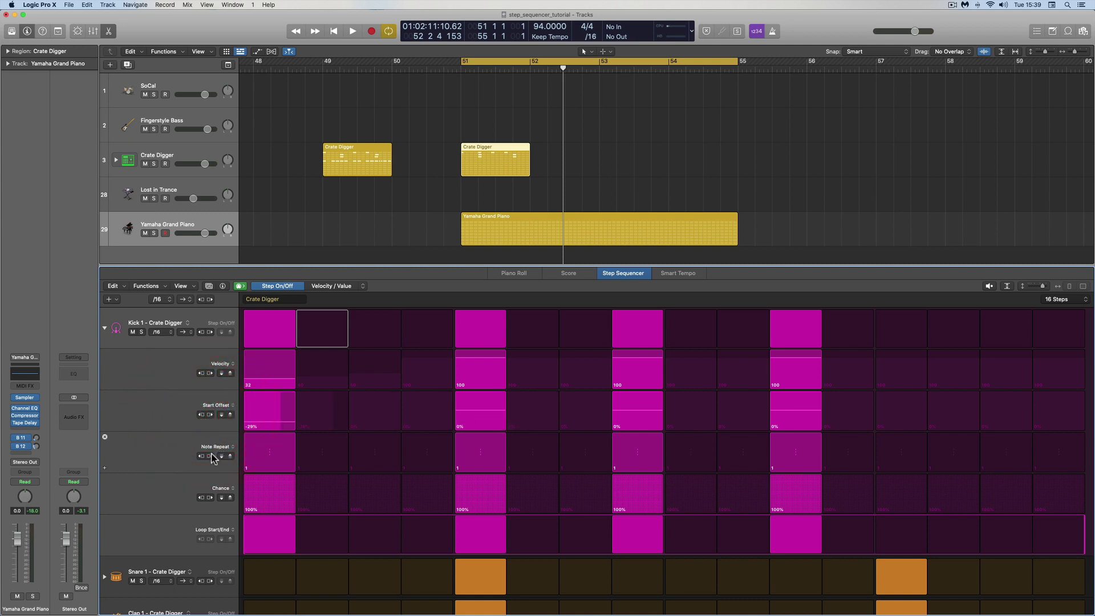
Set the first Kick 1 step's note repeat to 4, and rotate the Note Repeat subrow three steps right and back
left_click_drag(267, 458, 268, 445)
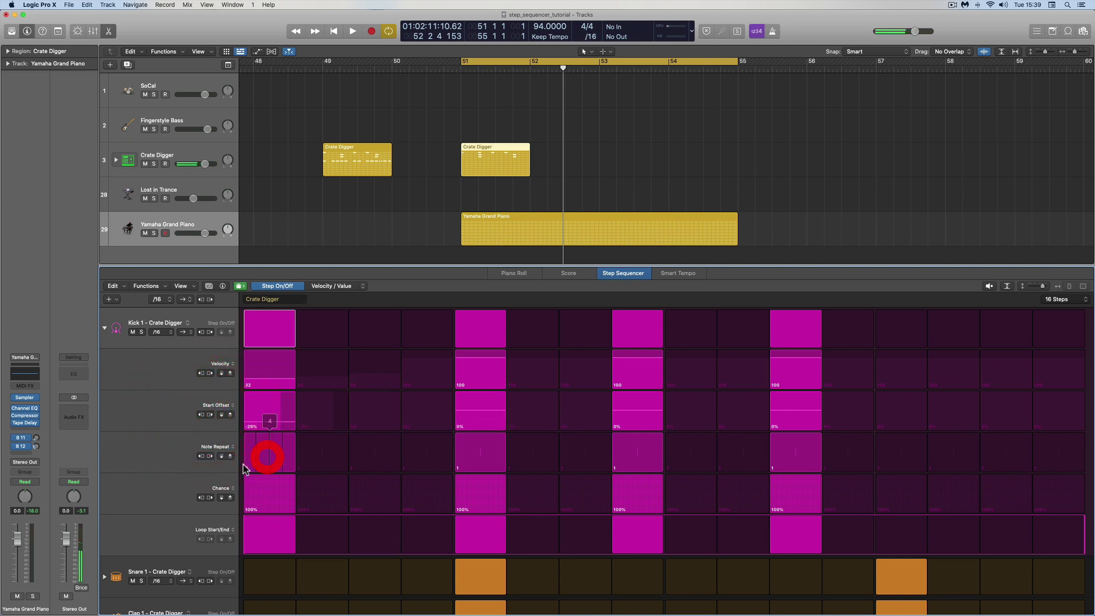
left_click(210, 456)
left_click(210, 456)
left_click(210, 456)
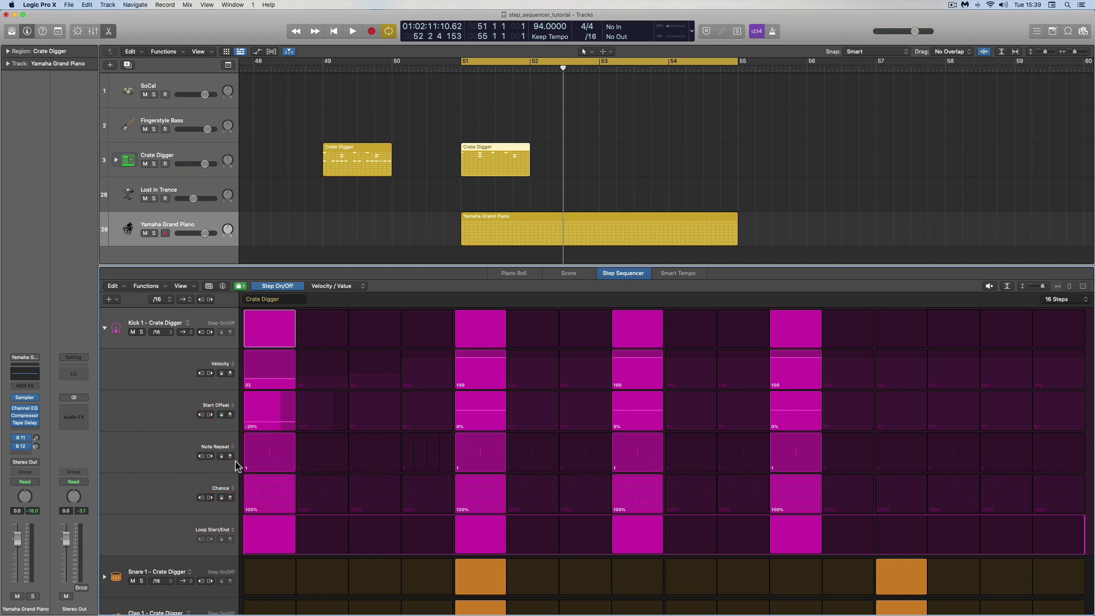
left_click(200, 456)
left_click(201, 456)
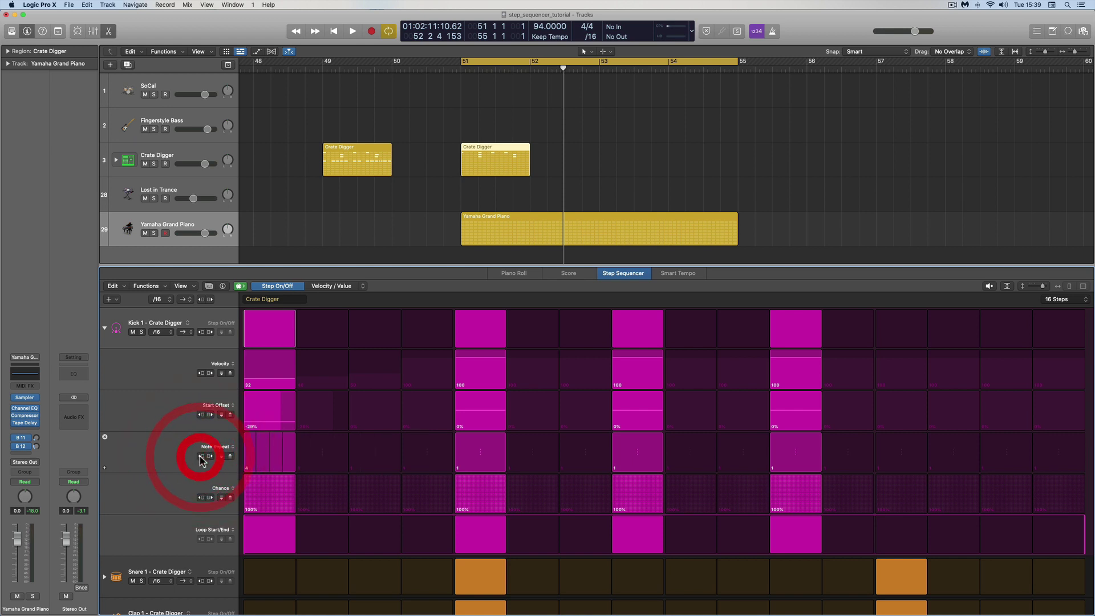
left_click(200, 457)
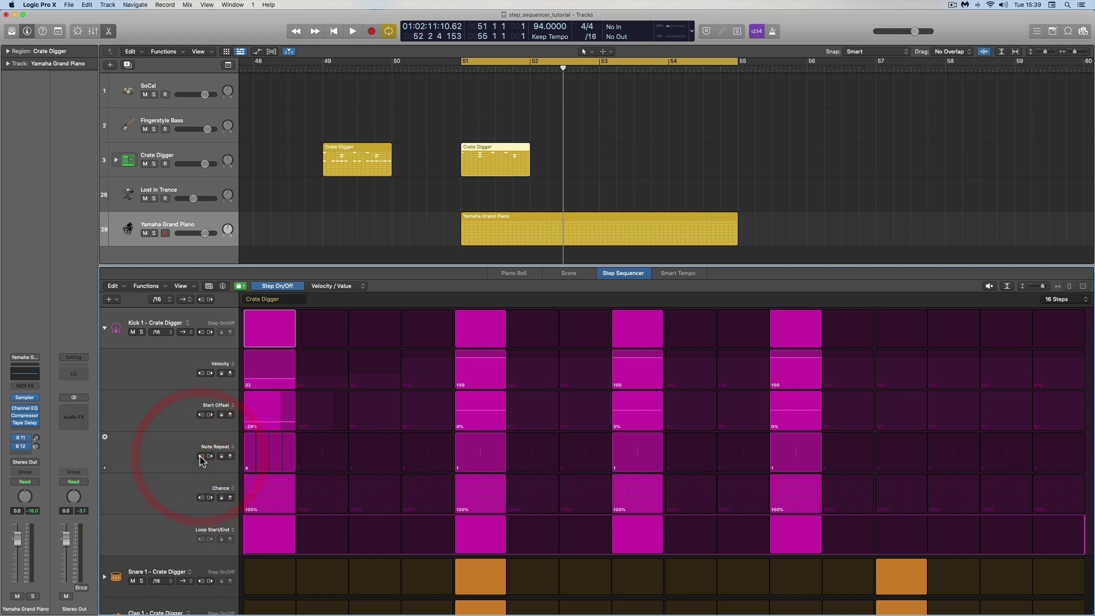
Set the Chance of Kick 1's first step to 51% and third step to 31%, and rotate the Chance subrow three steps right
left_click(276, 494)
left_click(399, 500)
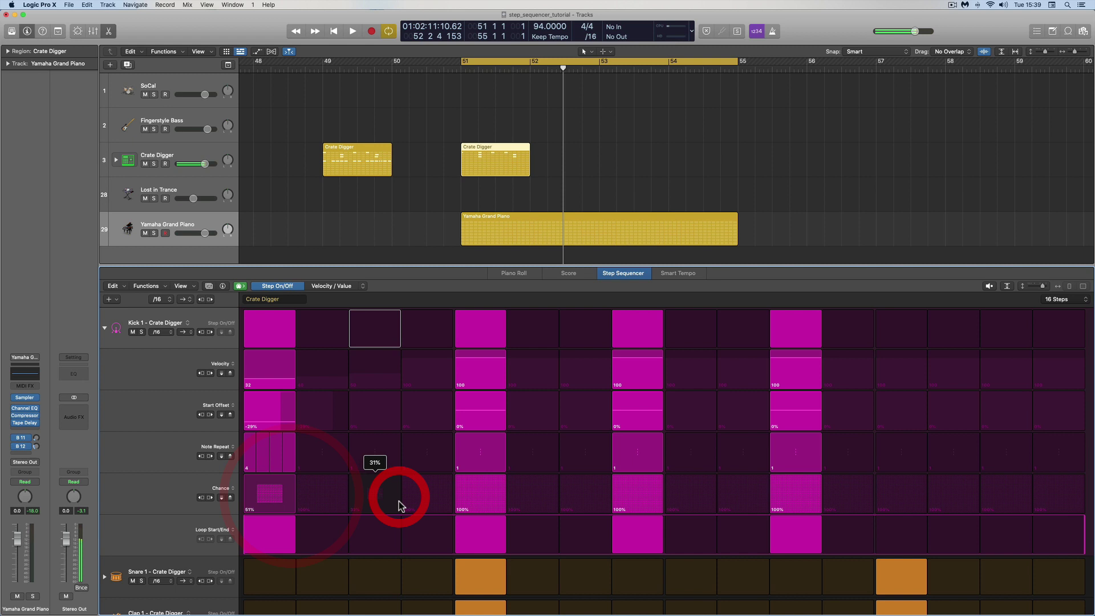
left_click(210, 498)
left_click(210, 497)
left_click(210, 498)
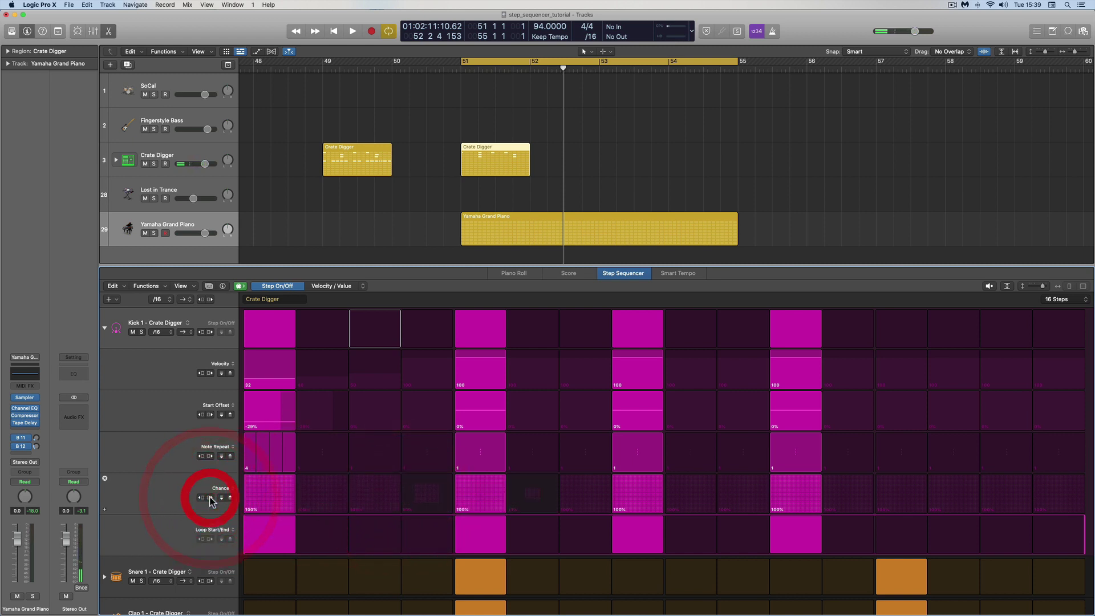
Rotate the Kick 1 Chance subrow one more step right and four steps back to the left
left_click(210, 498)
left_click(201, 498)
left_click(200, 498)
left_click(201, 498)
left_click(200, 498)
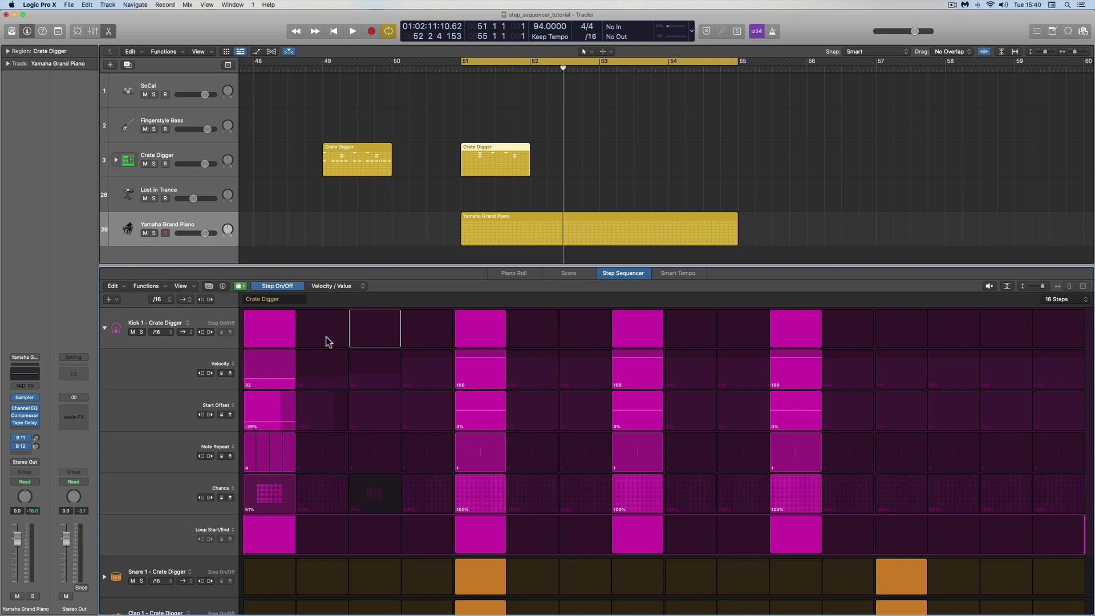
Reset the Kick 1 Start Offset, Velocity, Note Repeat and Chance subrows to their defaults, and collapse the row
left_click(222, 415)
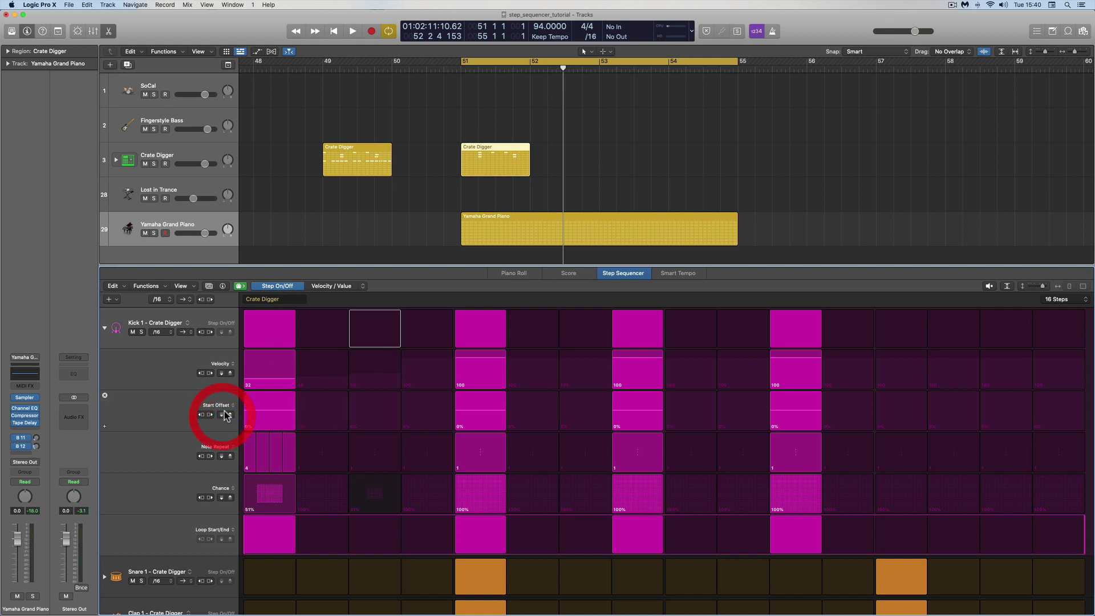
left_click(222, 373)
left_click(222, 456)
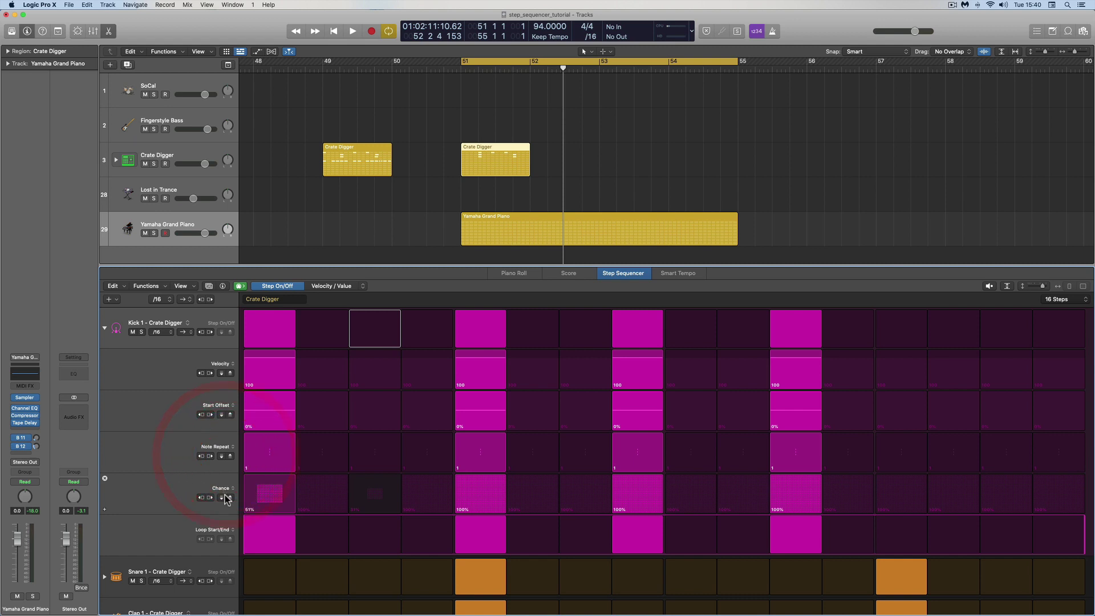
left_click(222, 498)
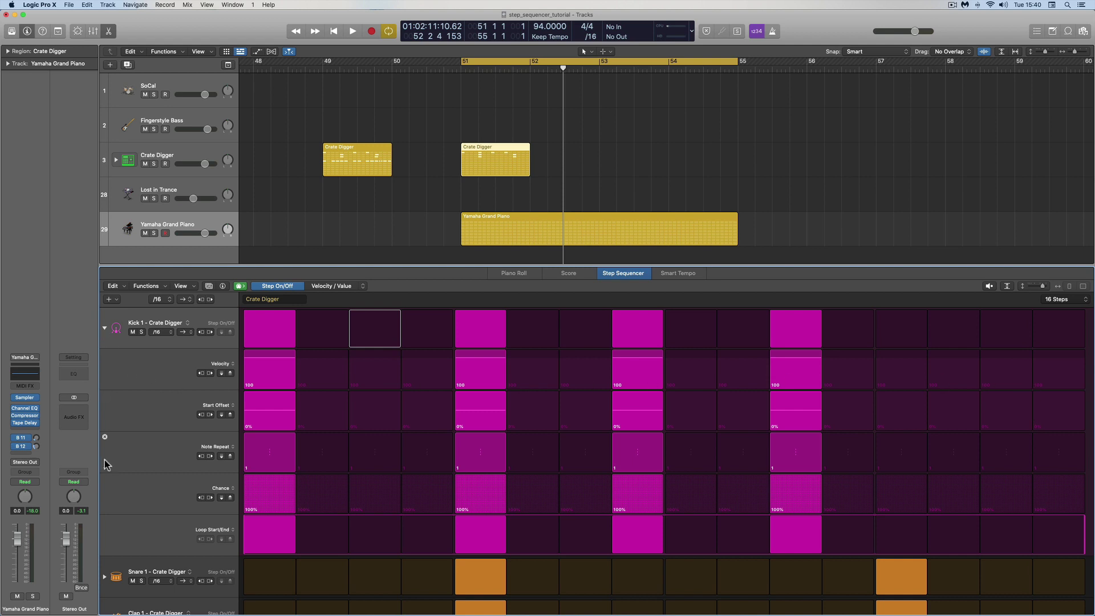
mouse_move(105, 523)
left_click(104, 328)
Select the Yamaha Grand Piano pattern region and add a Start Offset subrow under its C3 row
left_click(549, 221)
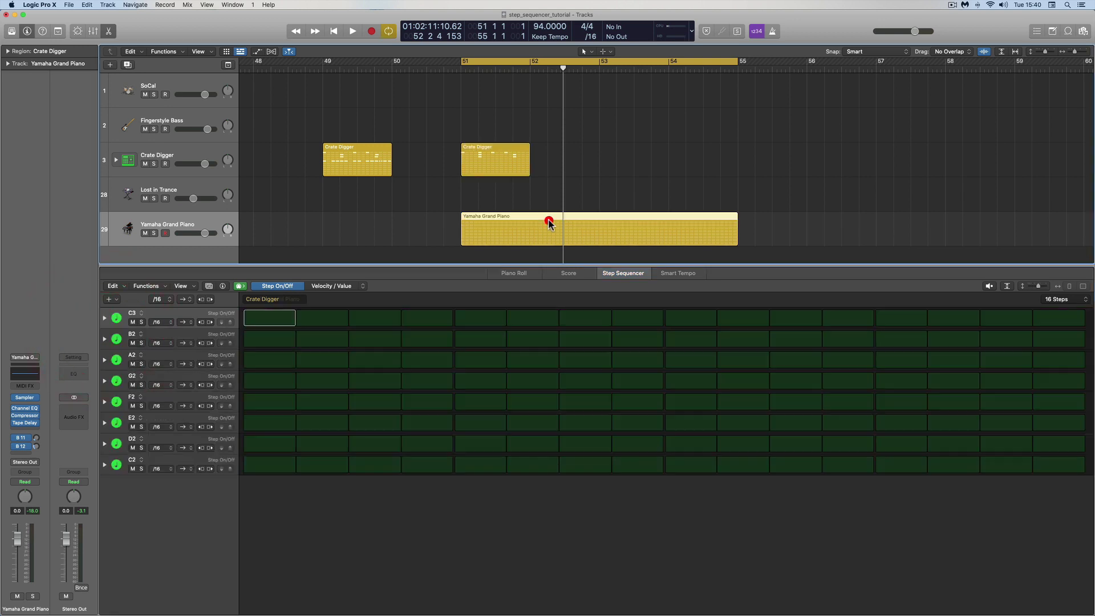
left_click(104, 319)
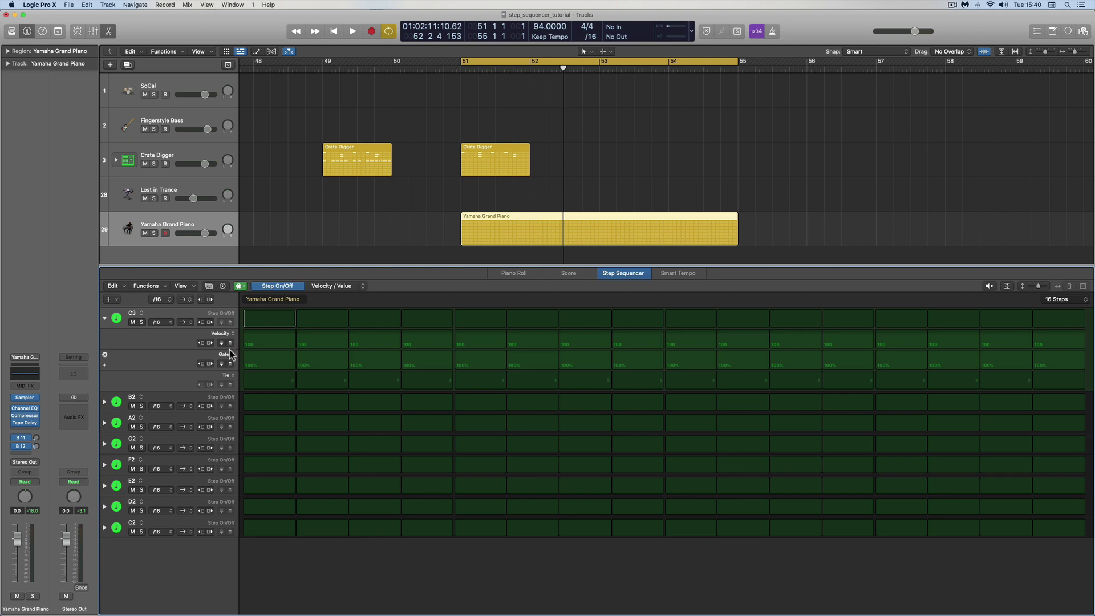
left_click(105, 386)
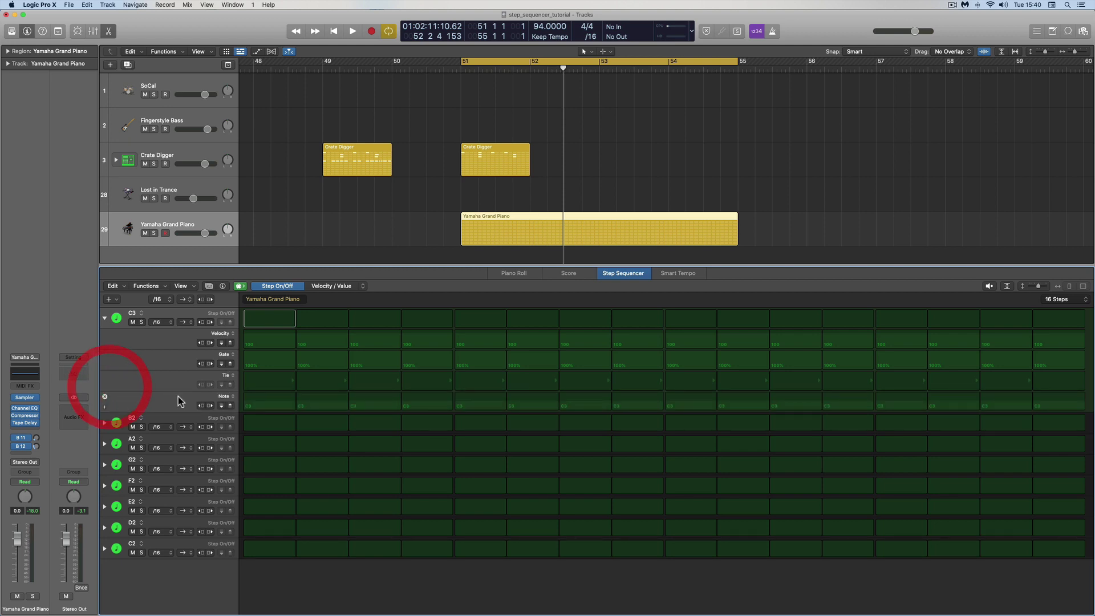
left_click(224, 396)
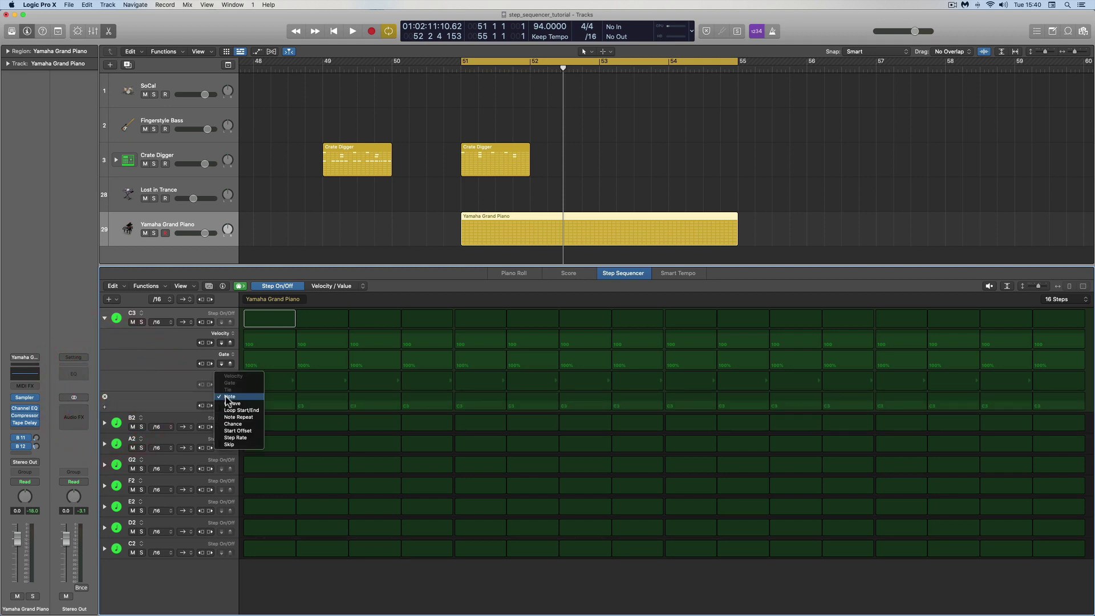
left_click(237, 432)
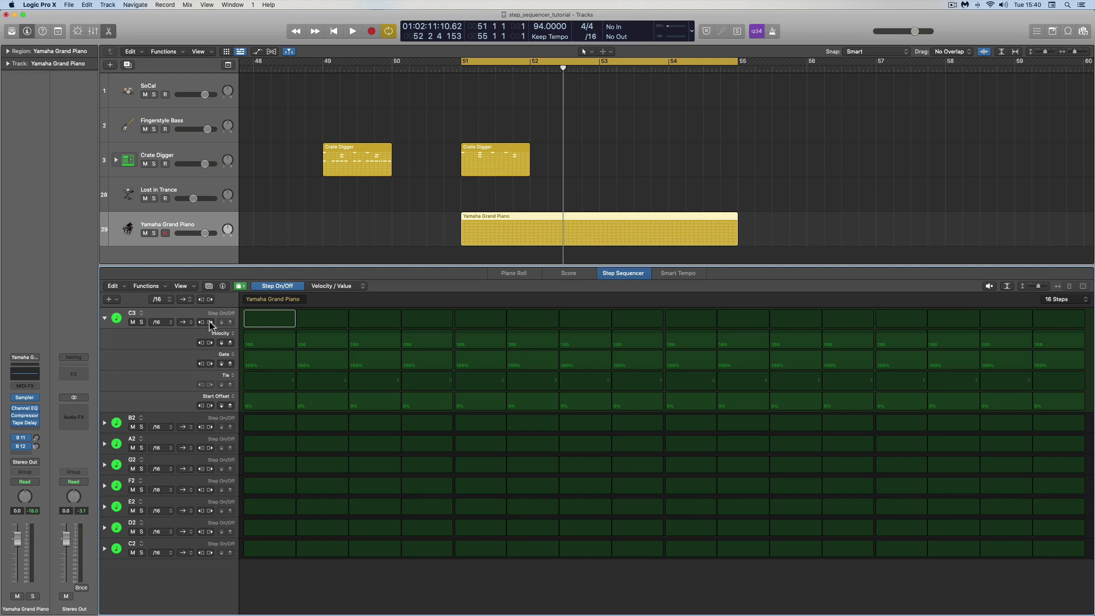
Lower the velocities of C3's first three steps and turn on the row's first step
left_click(106, 318)
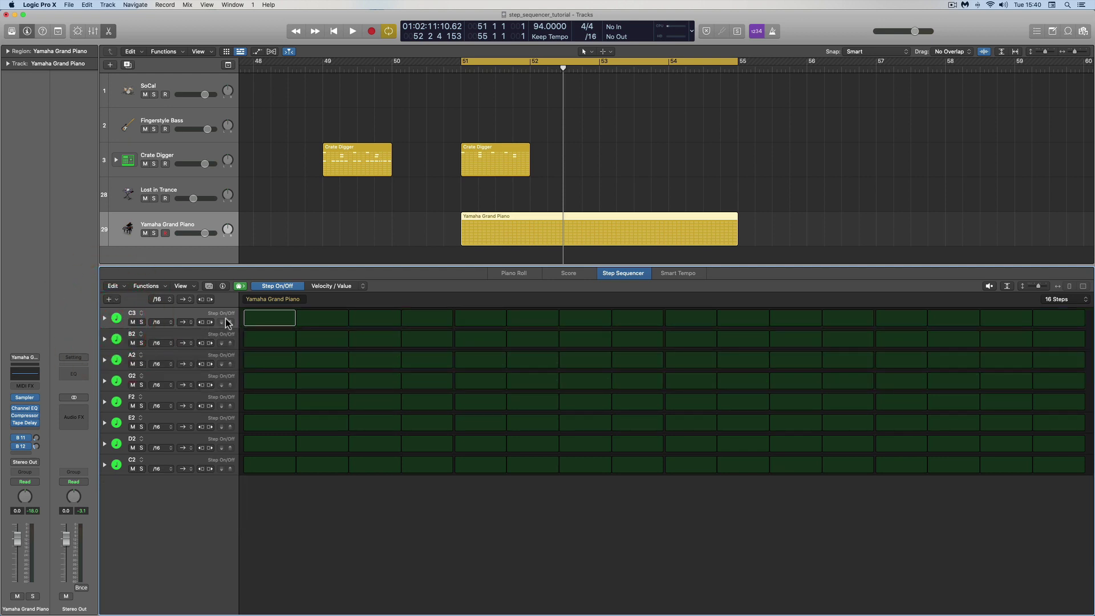
left_click(105, 317)
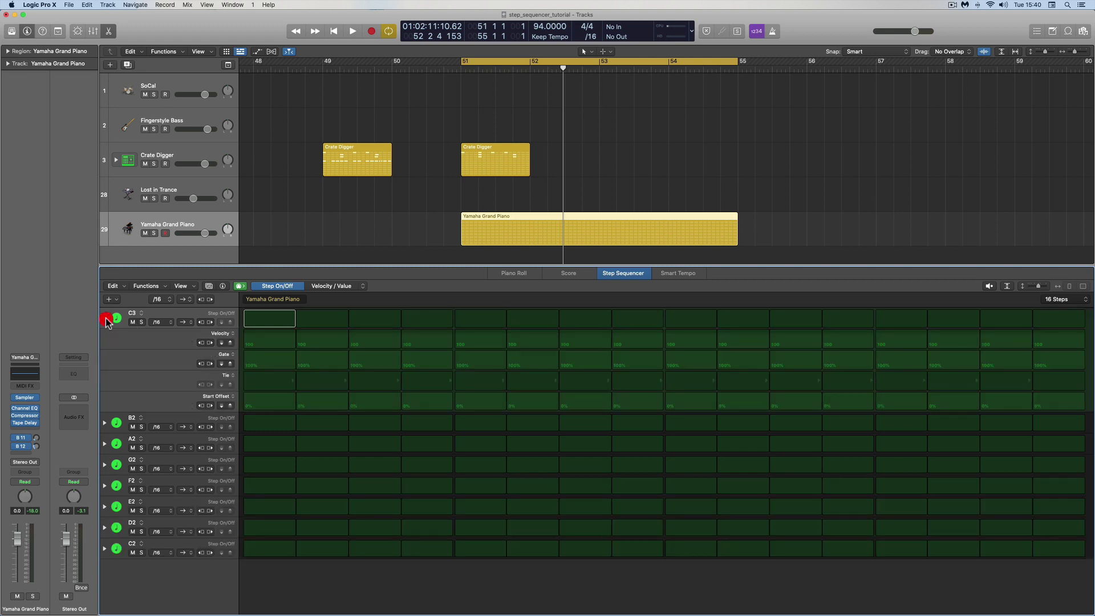
left_click_drag(259, 348, 367, 349)
left_click(269, 320)
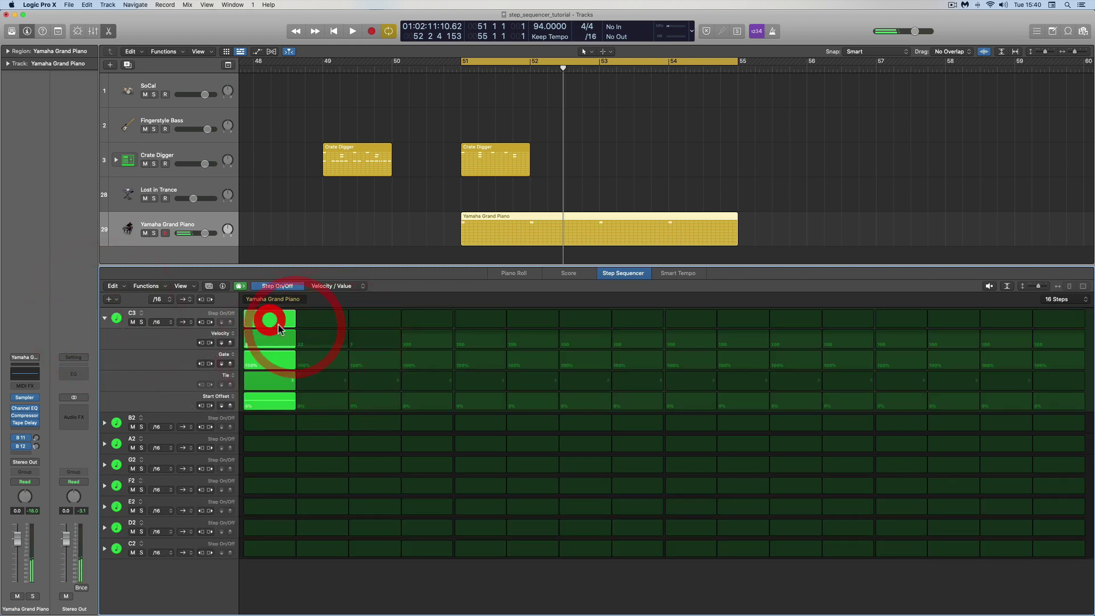
Rotate the whole C3 row five steps to the right
left_click(210, 323)
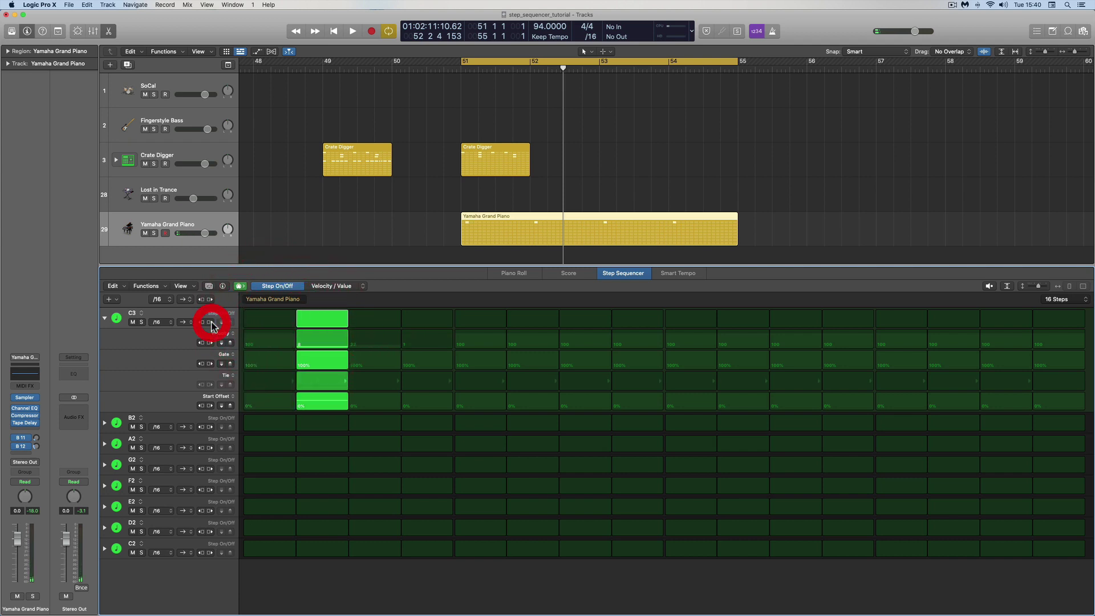
left_click(209, 323)
left_click(210, 323)
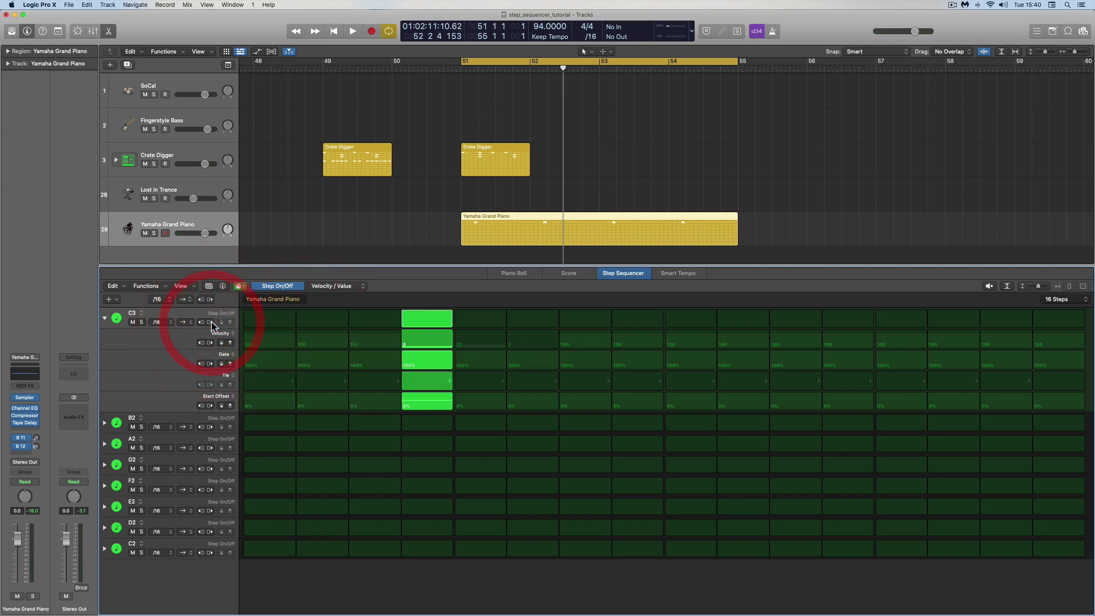
left_click(210, 322)
left_click(210, 323)
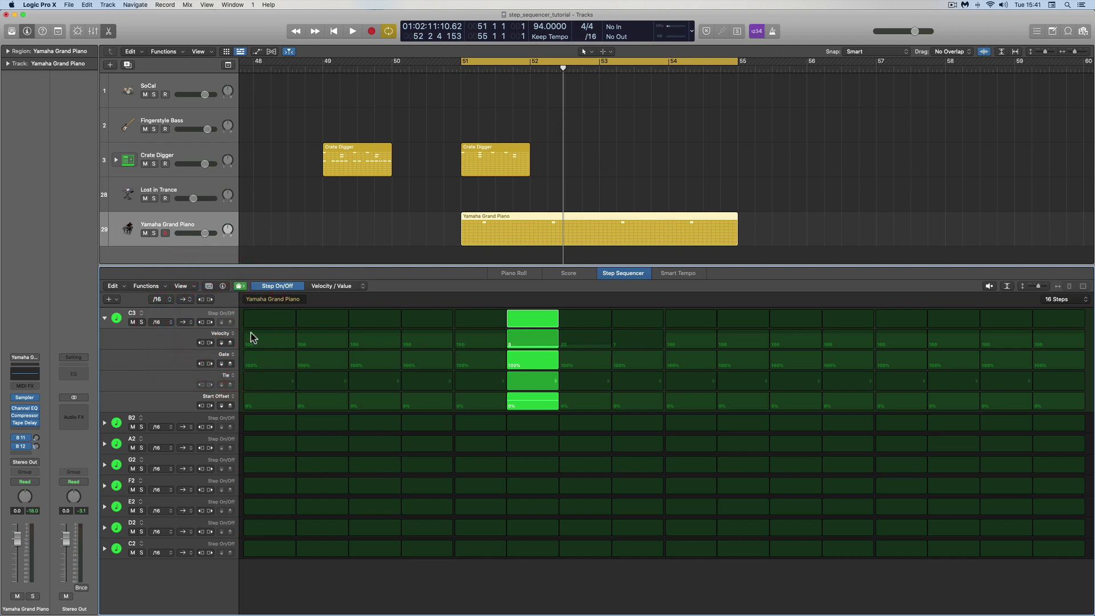
Rotate the whole C3 row five steps back to the left
left_click(201, 323)
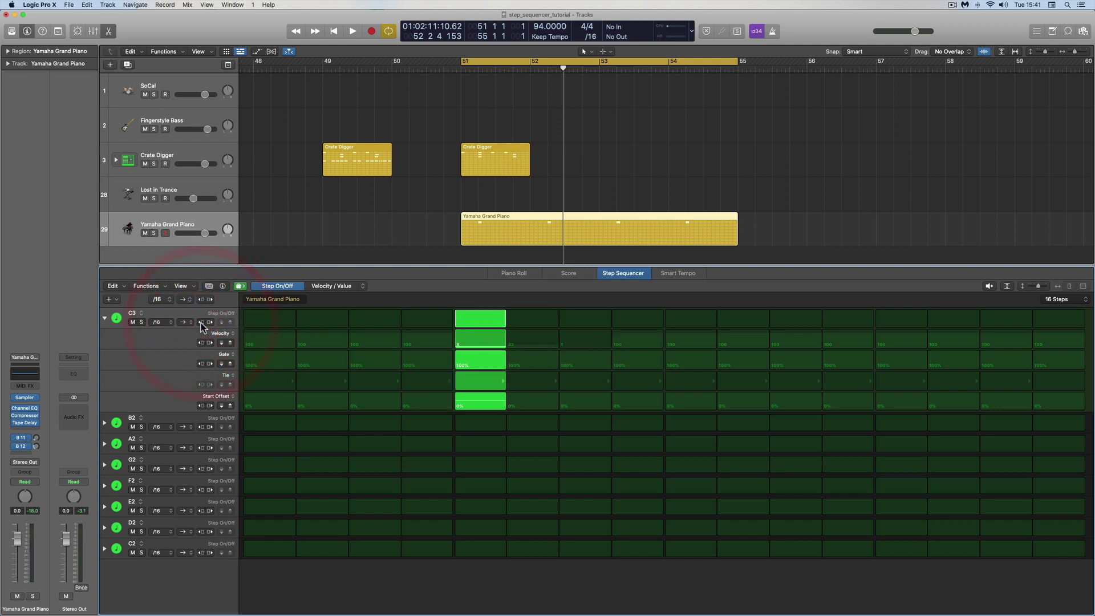
left_click(201, 322)
left_click(201, 323)
left_click(201, 323)
left_click(201, 323)
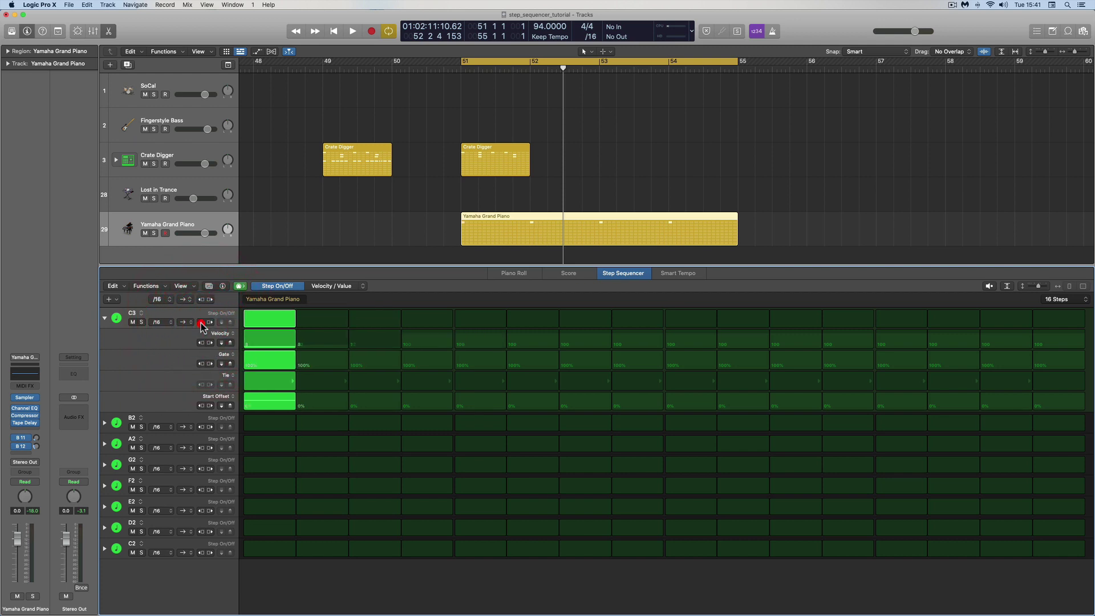
Rotate only the C3 Velocity subrow two steps right and three steps left
left_click(200, 343)
left_click(210, 343)
left_click(210, 342)
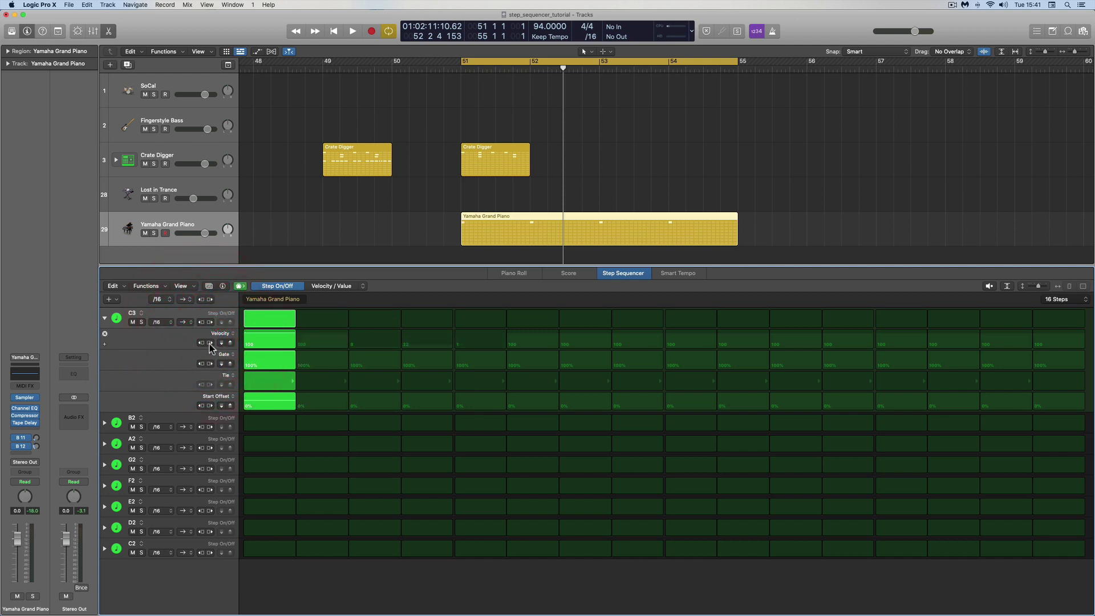
left_click(201, 345)
left_click(200, 345)
left_click(200, 345)
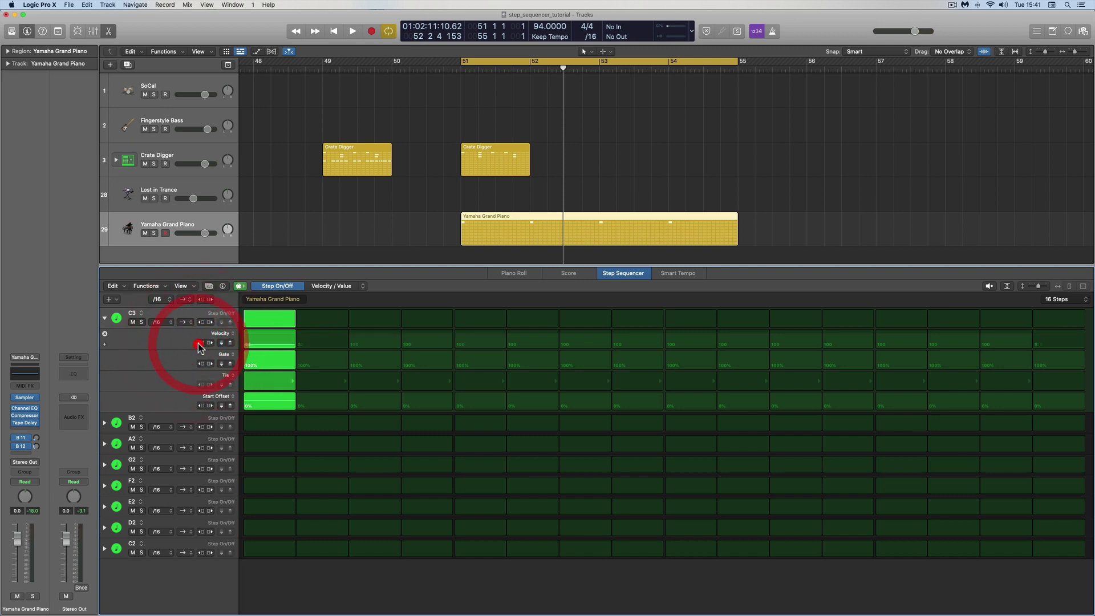
Reset the C3 Velocity and Gate subrows, and turn off the first step of the collapsed C3 row
left_click(227, 343)
left_click(227, 364)
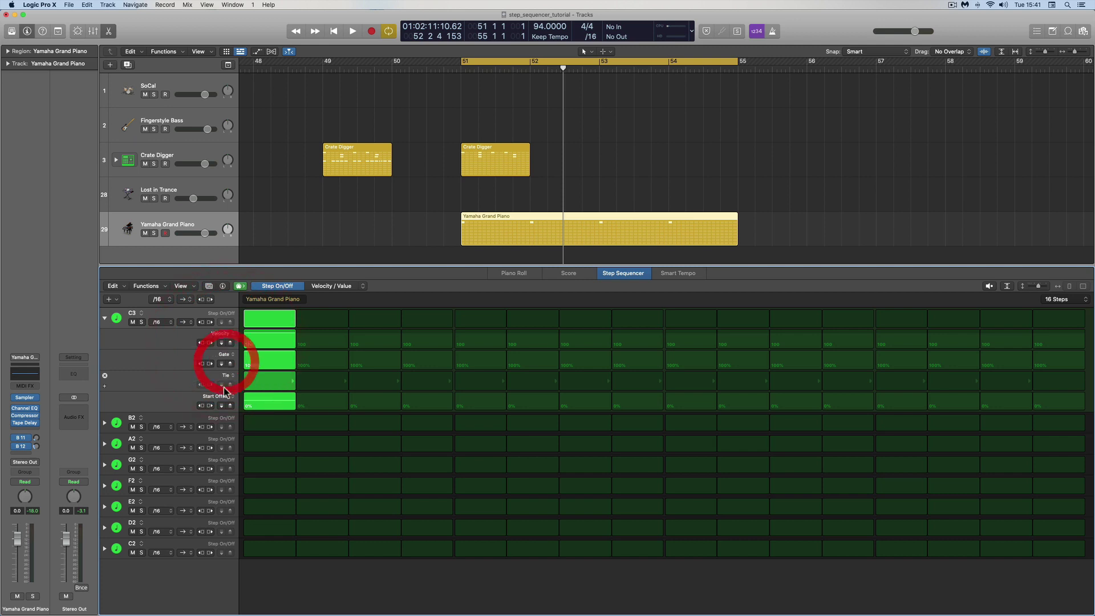
left_click(225, 386)
left_click(226, 344)
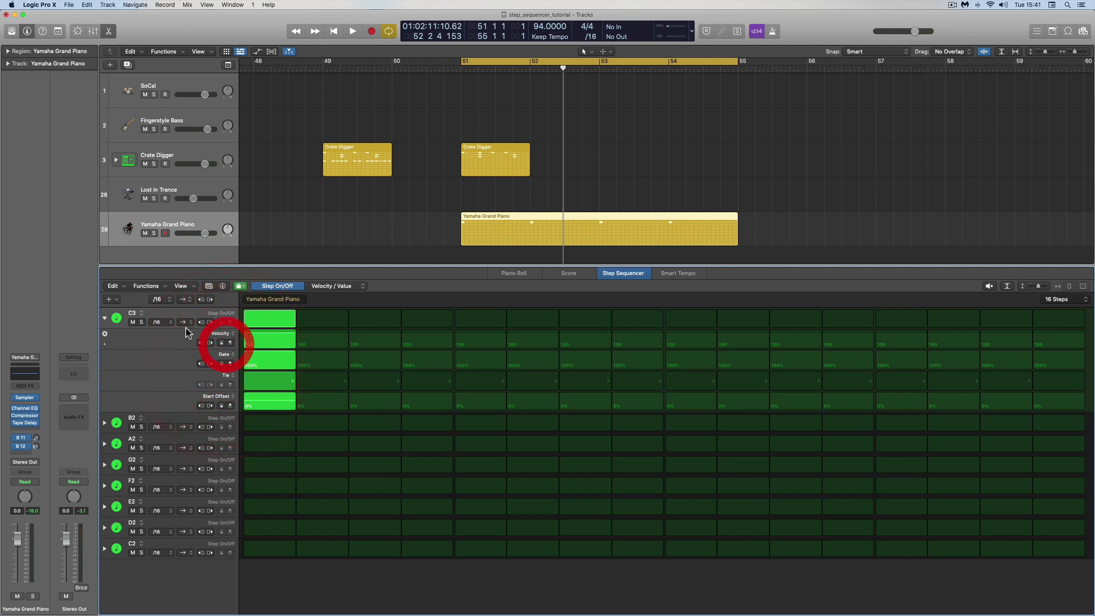
left_click(104, 319)
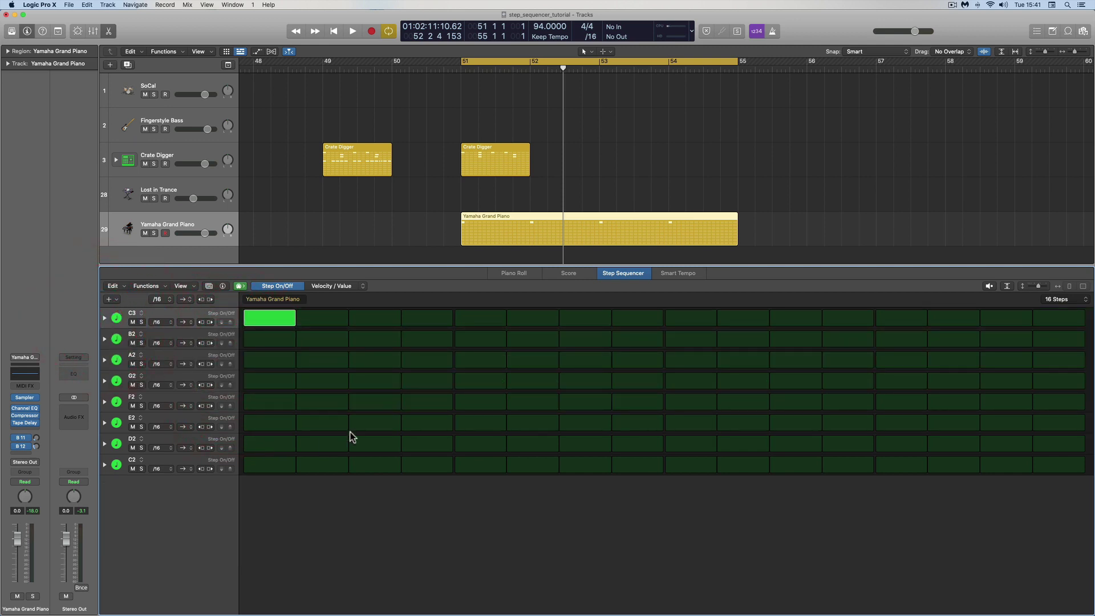
left_click(275, 318)
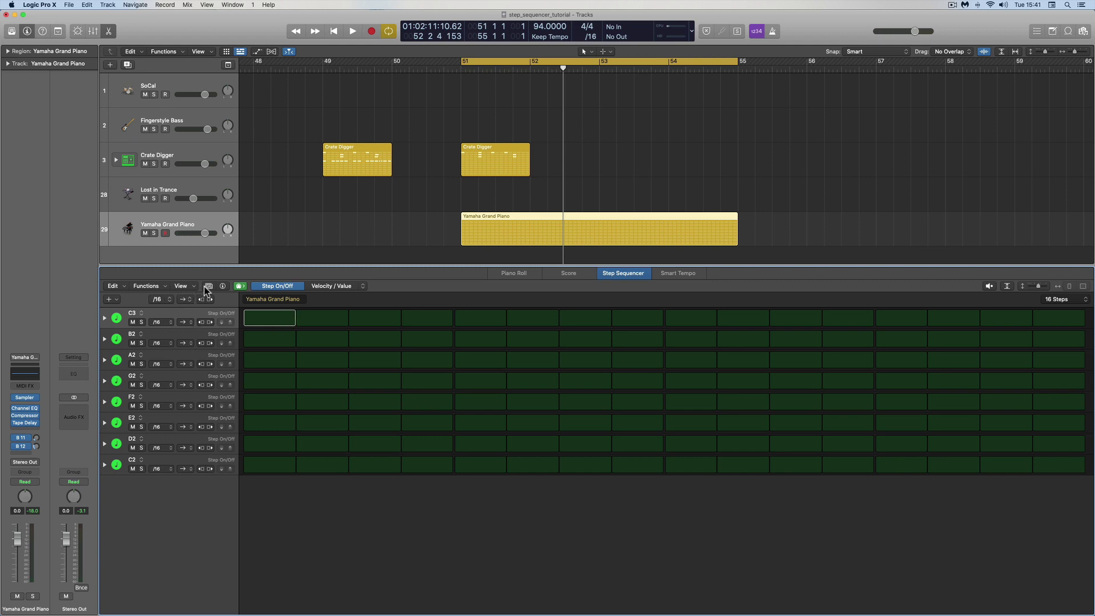
Show the Step Sequencer's local inspector with the settings of the Yamaha Grand Piano pattern
left_click(222, 285)
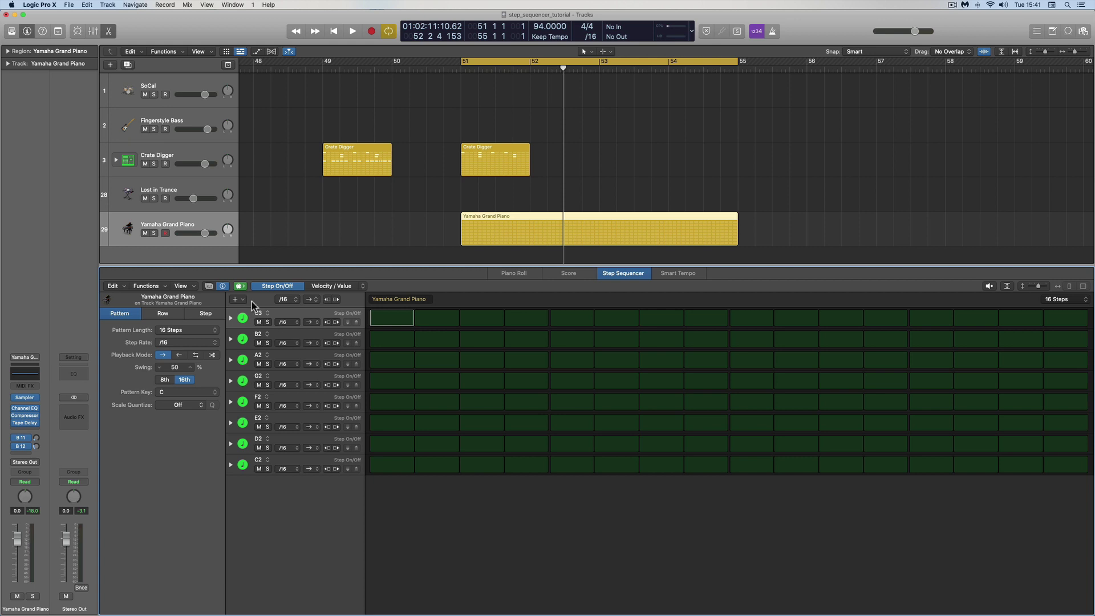
left_click(223, 286)
left_click(223, 285)
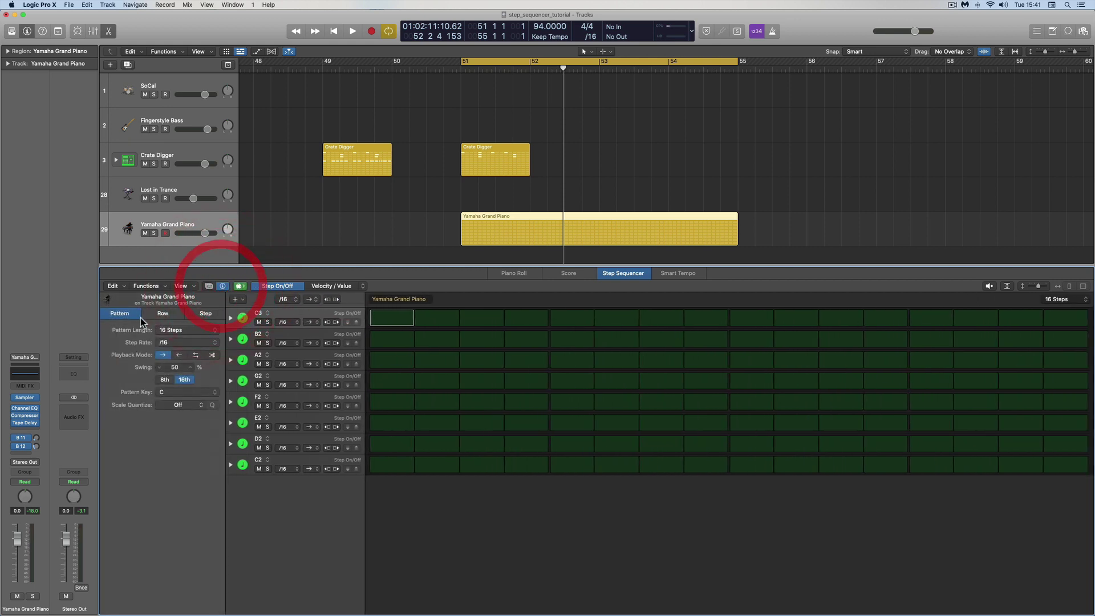
Compare the Pattern Length and Step Rate options in the inspector with the same options above the pattern grid
left_click(181, 342)
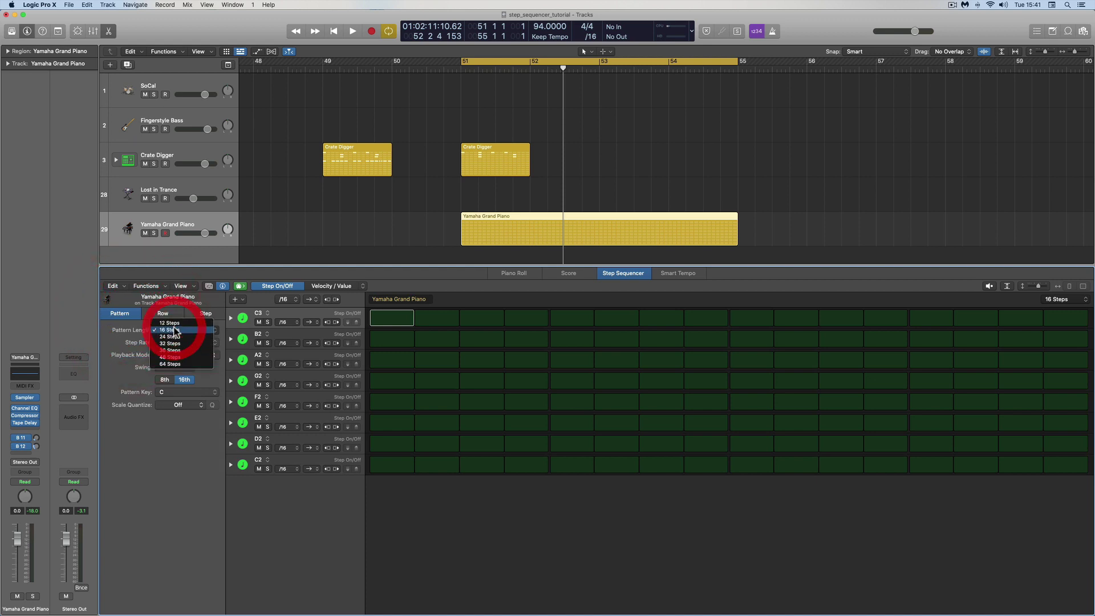
left_click(361, 329)
left_click(1081, 298)
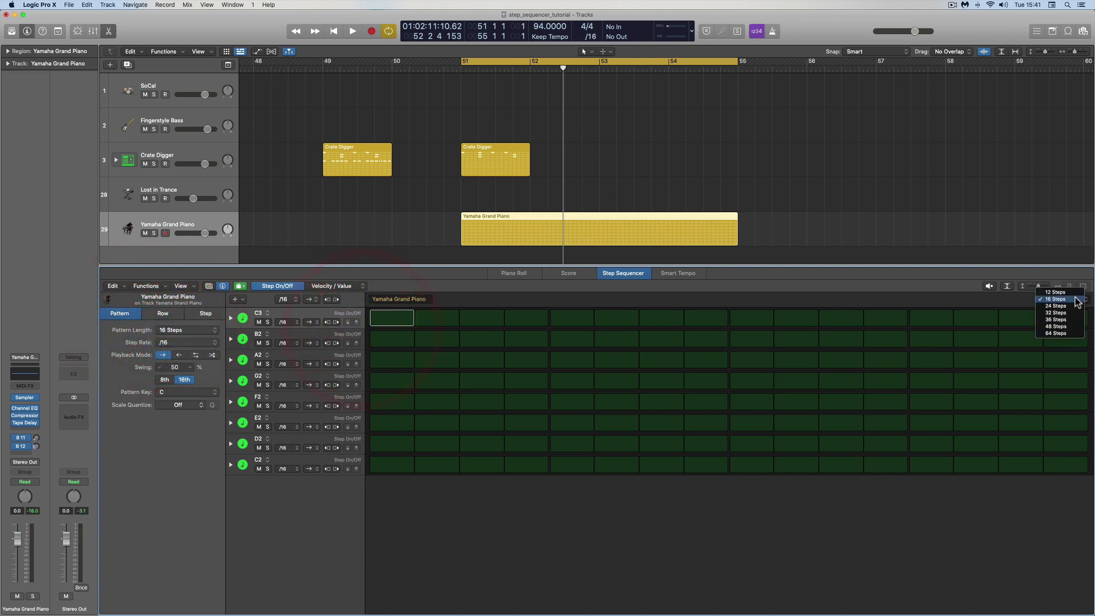
left_click(1001, 301)
left_click(177, 343)
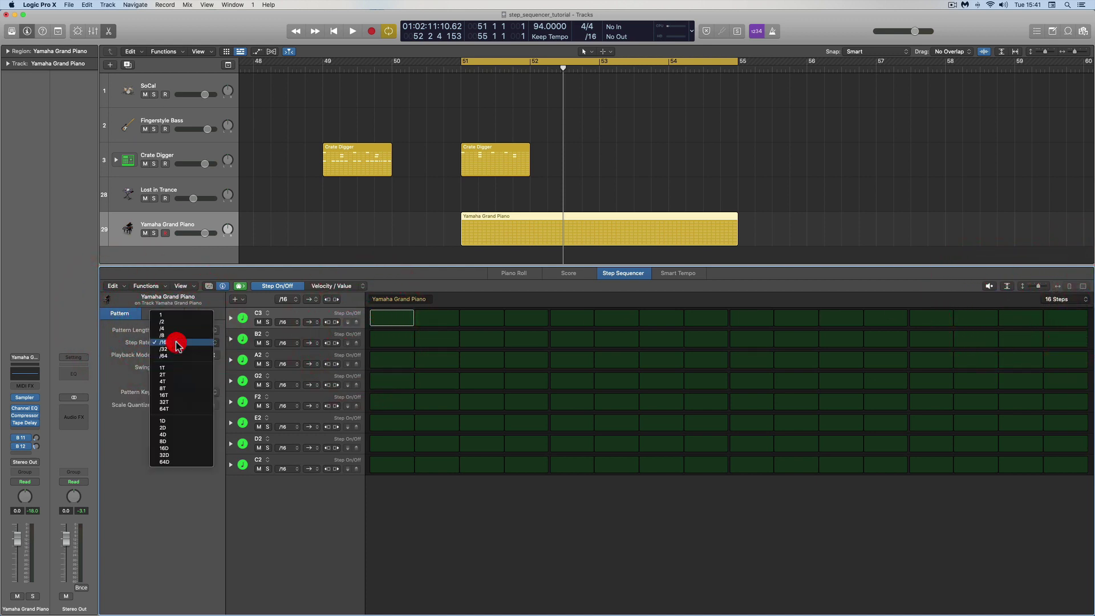
left_click(116, 342)
left_click(295, 299)
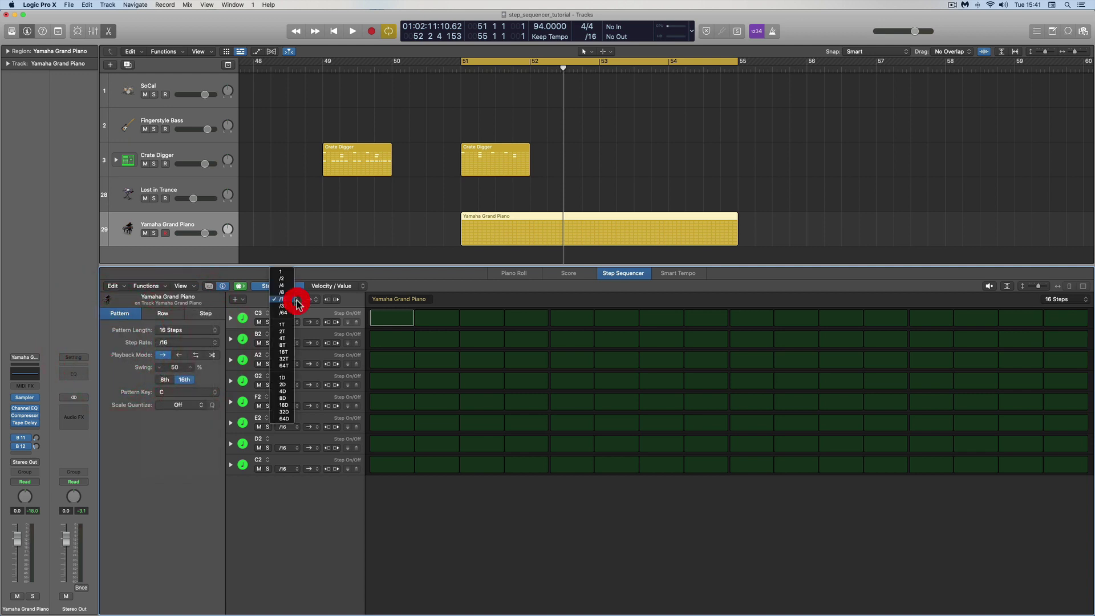
left_click(260, 300)
Try the backward, ping-pong and random playback modes for the pattern, and return to forward playback
left_click(178, 355)
left_click(196, 356)
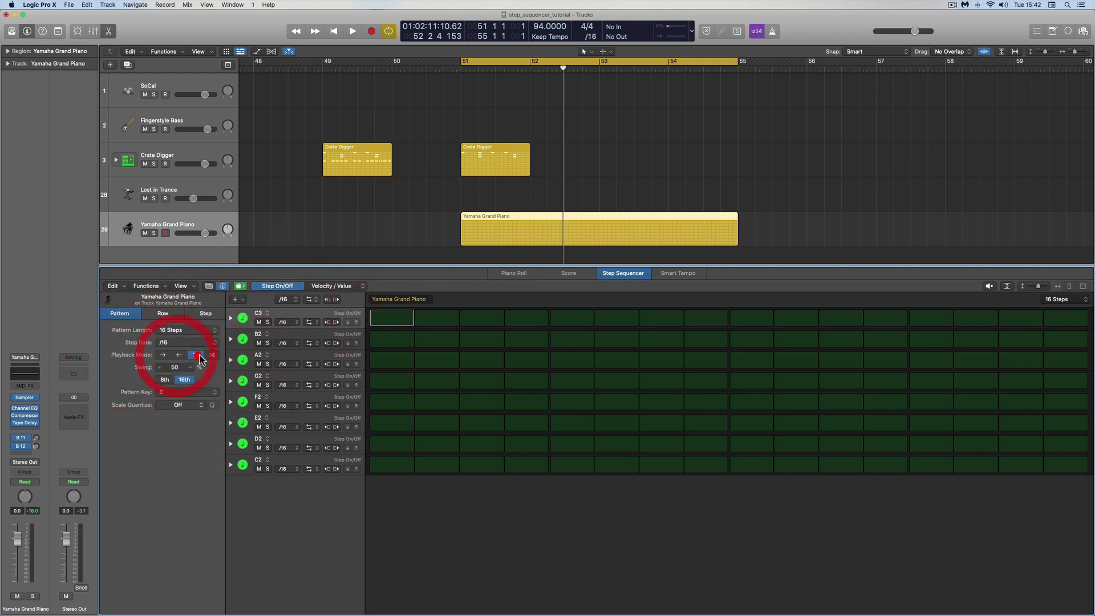
left_click(212, 355)
left_click(197, 356)
left_click(162, 356)
left_click(314, 300)
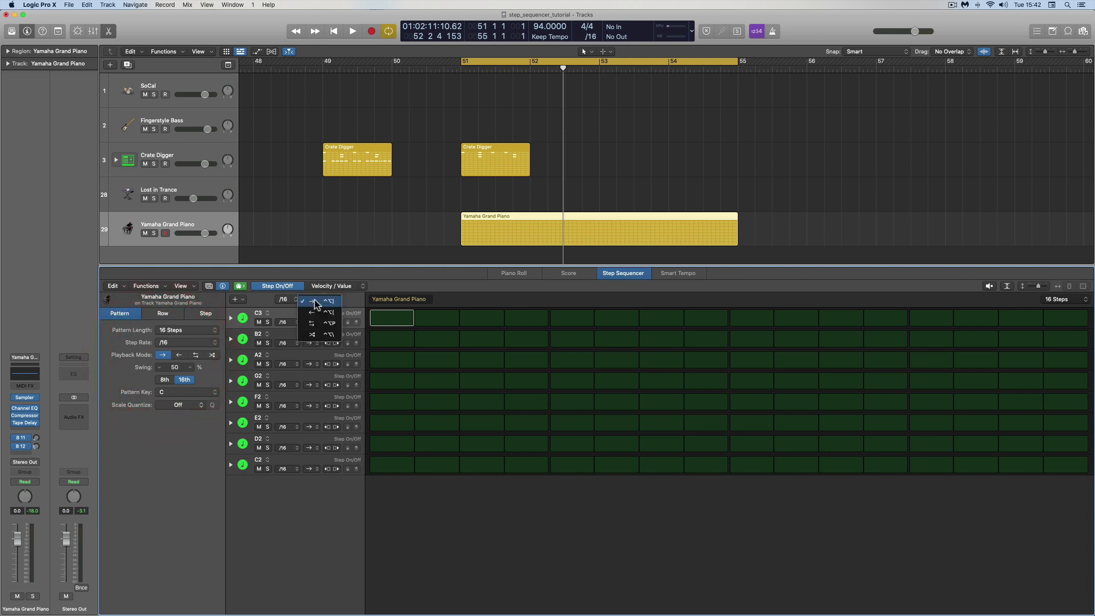
left_click(344, 298)
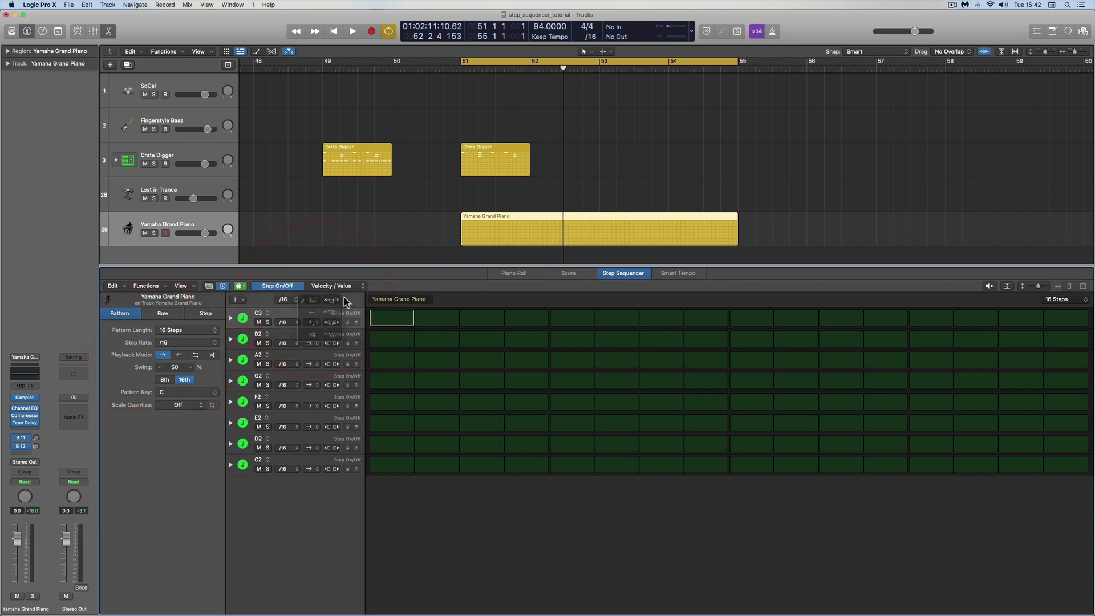
left_click(176, 367)
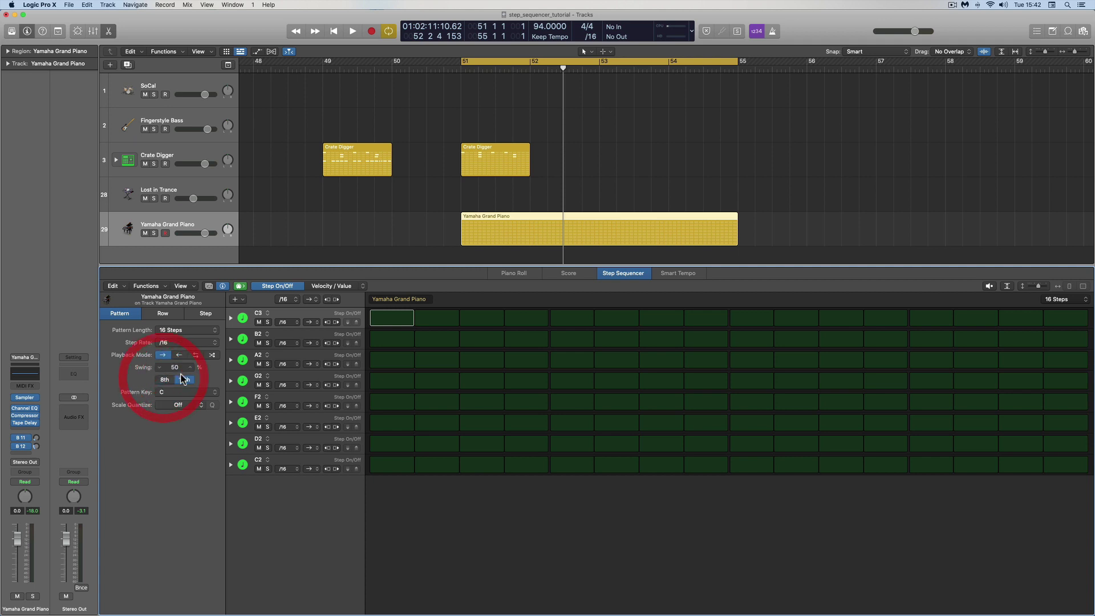
left_click_drag(175, 366, 176, 364)
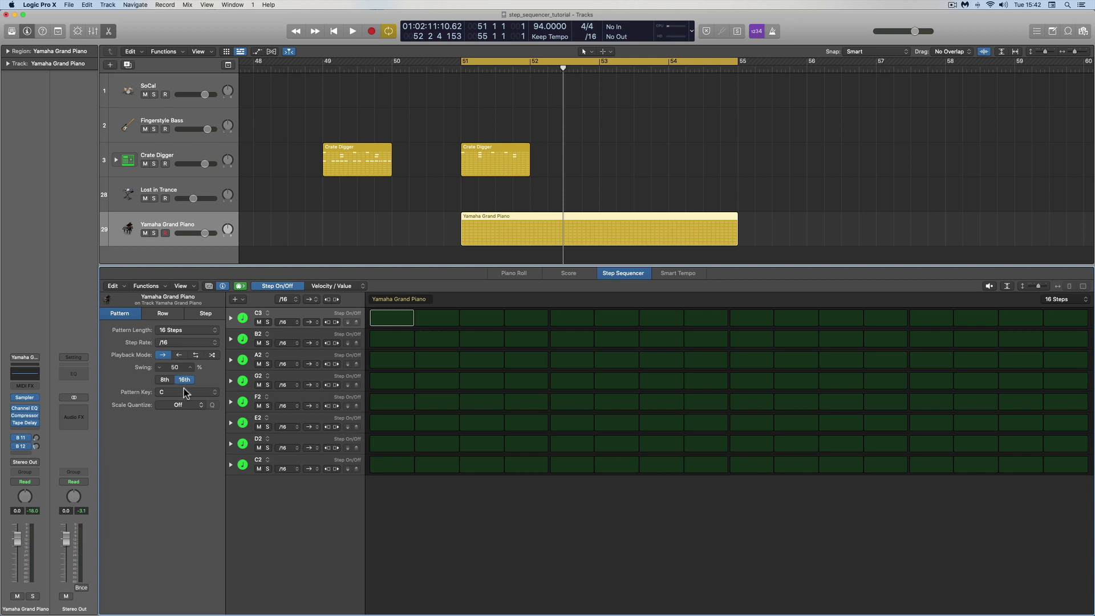
Try D and F as the pattern key, and return the key to C
left_click(185, 392)
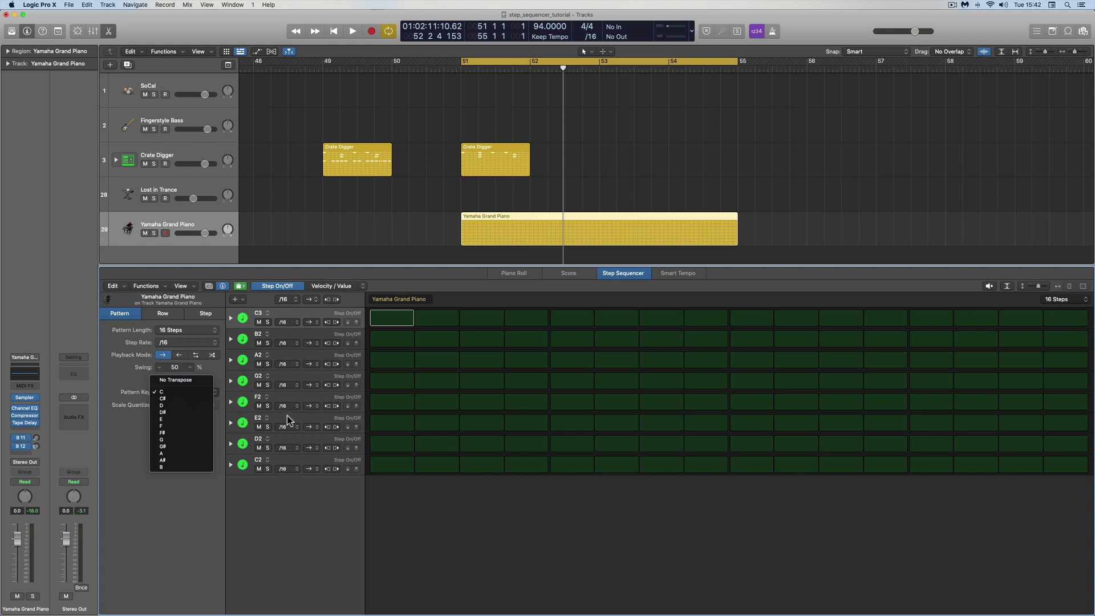
left_click(169, 406)
left_click(174, 397)
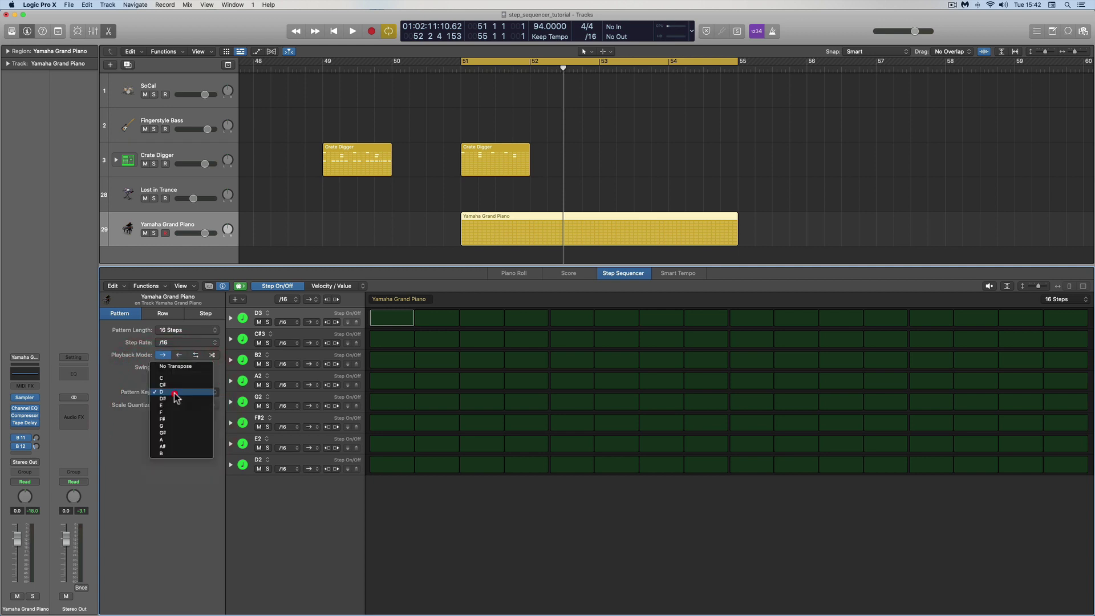
left_click(166, 414)
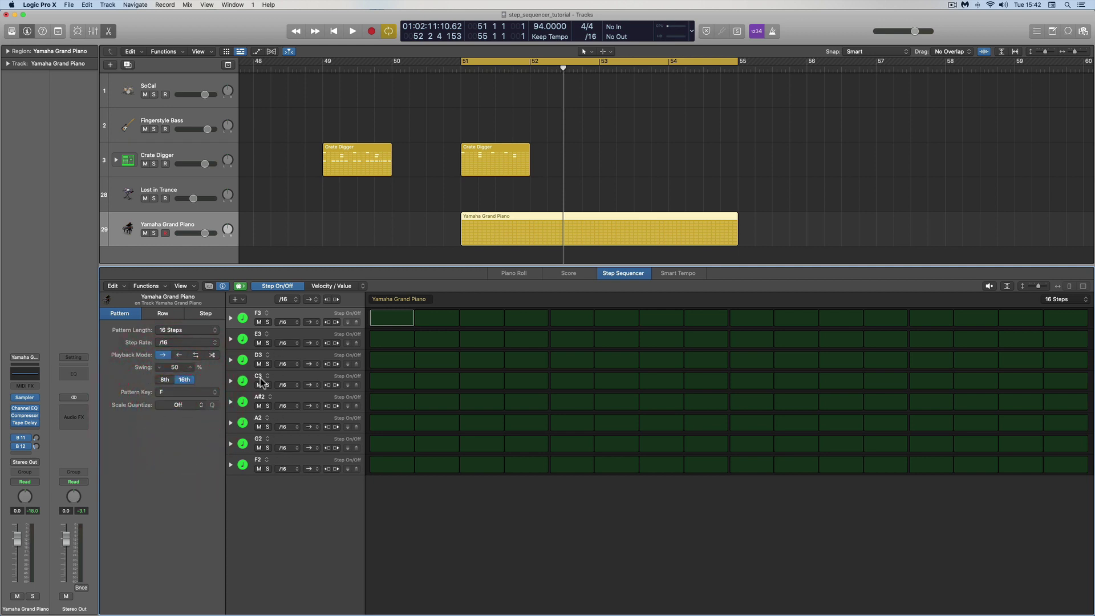
left_click(186, 393)
left_click(167, 358)
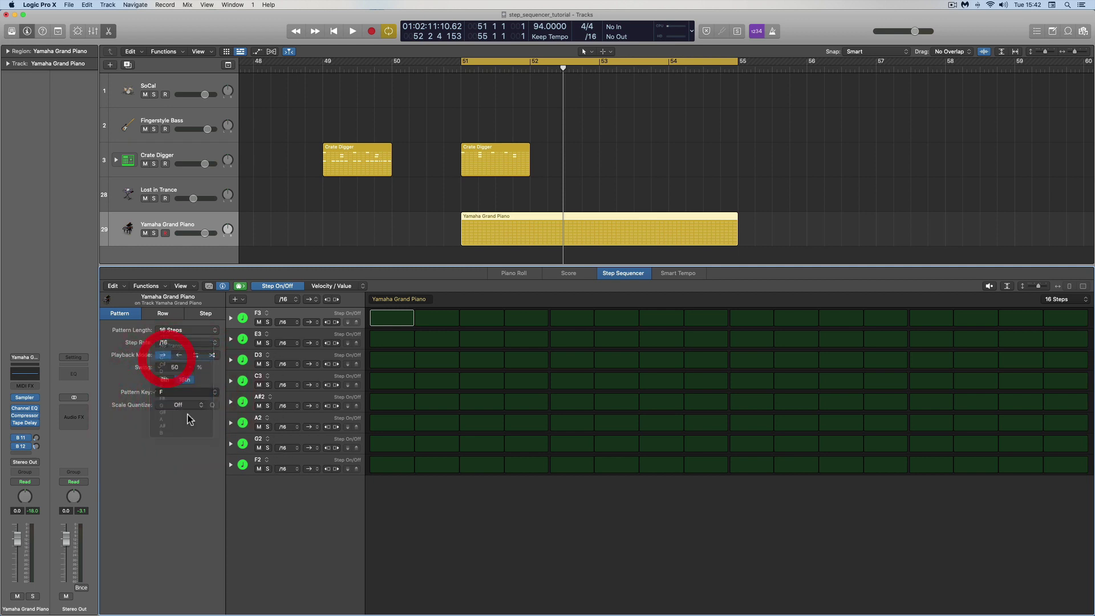
View the available Scale Quantize options for the piano pattern without choosing one
left_click(184, 405)
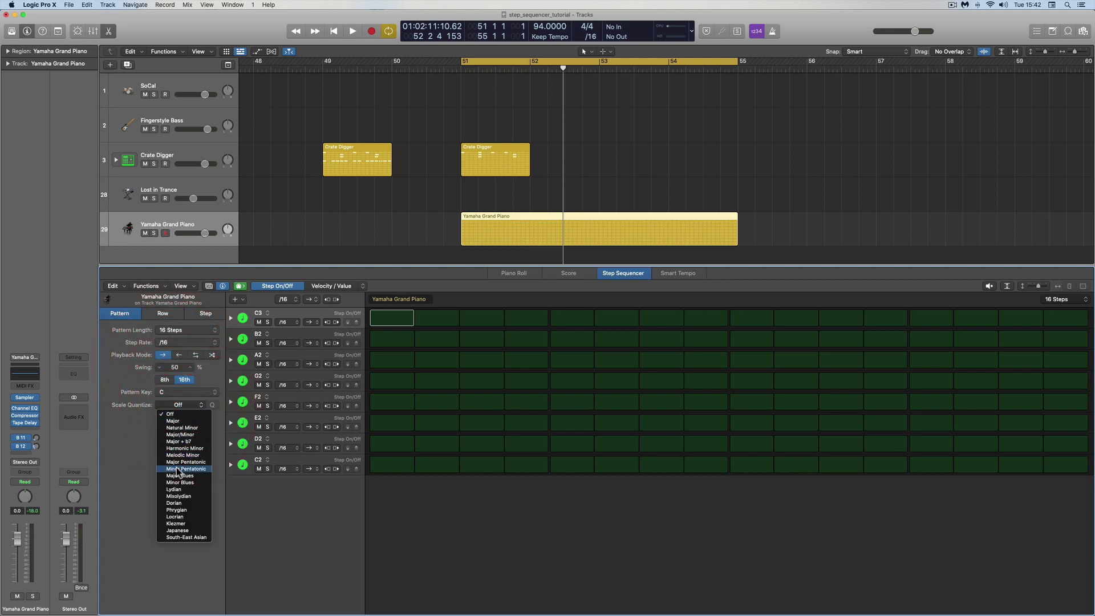
left_click(135, 436)
Enter an ascending scale from C2 to C3, one row per note on every second step starting at step 1, and preview it
left_click(388, 468)
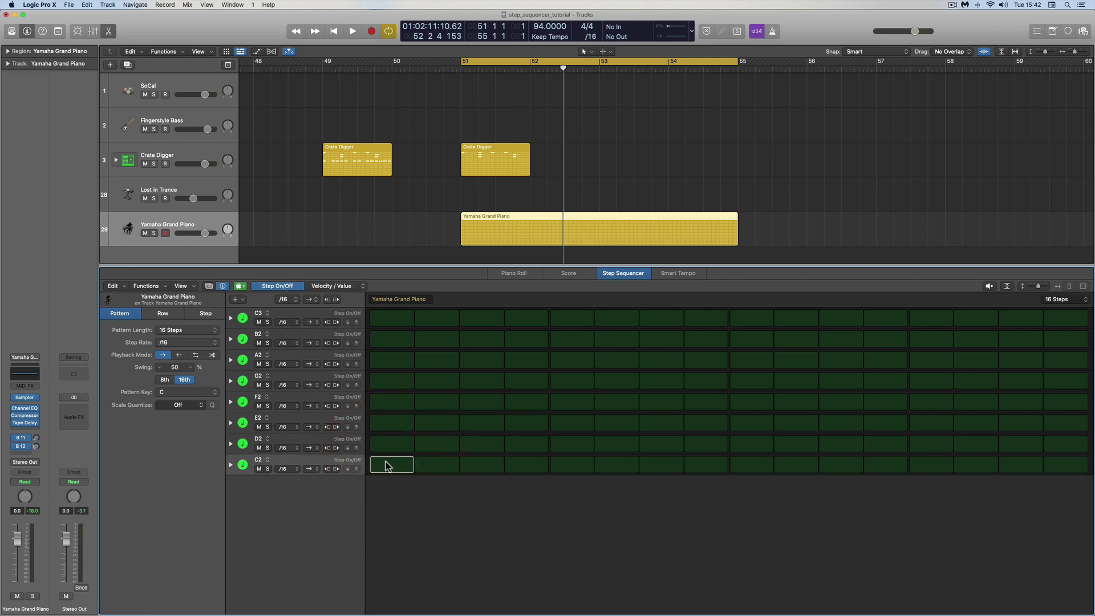
left_click(385, 465)
left_click(489, 443)
left_click(582, 423)
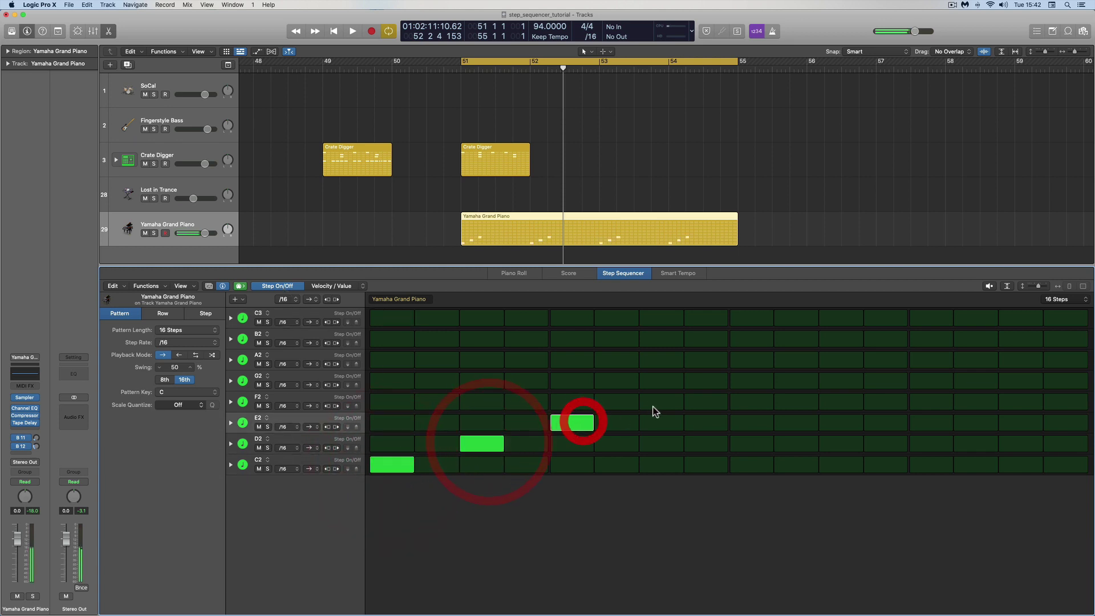
left_click(665, 402)
left_click(753, 381)
left_click(840, 361)
left_click(920, 341)
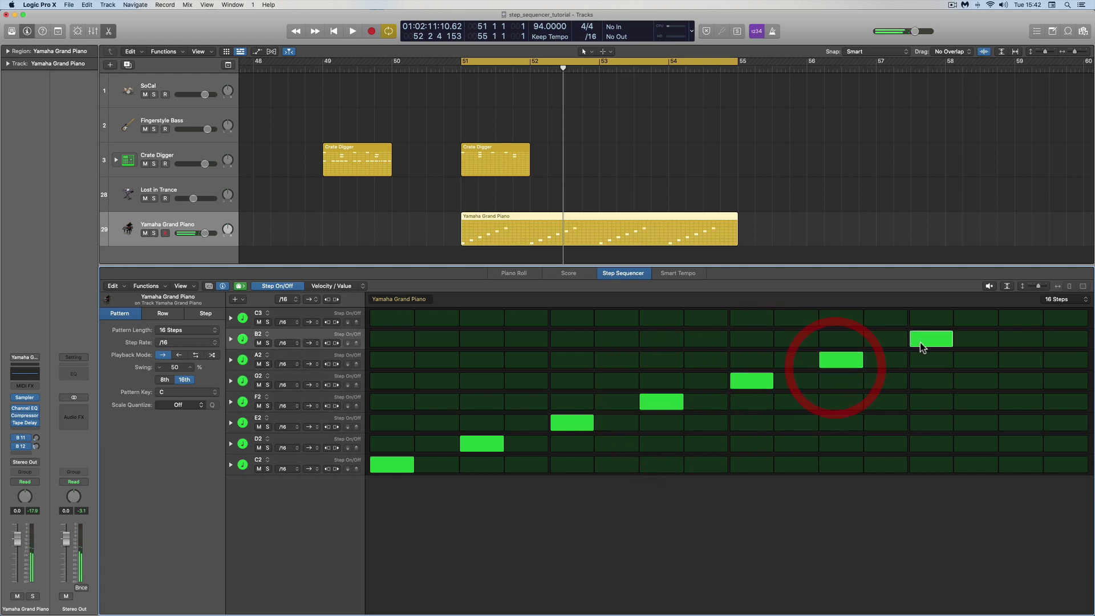
left_click(1021, 318)
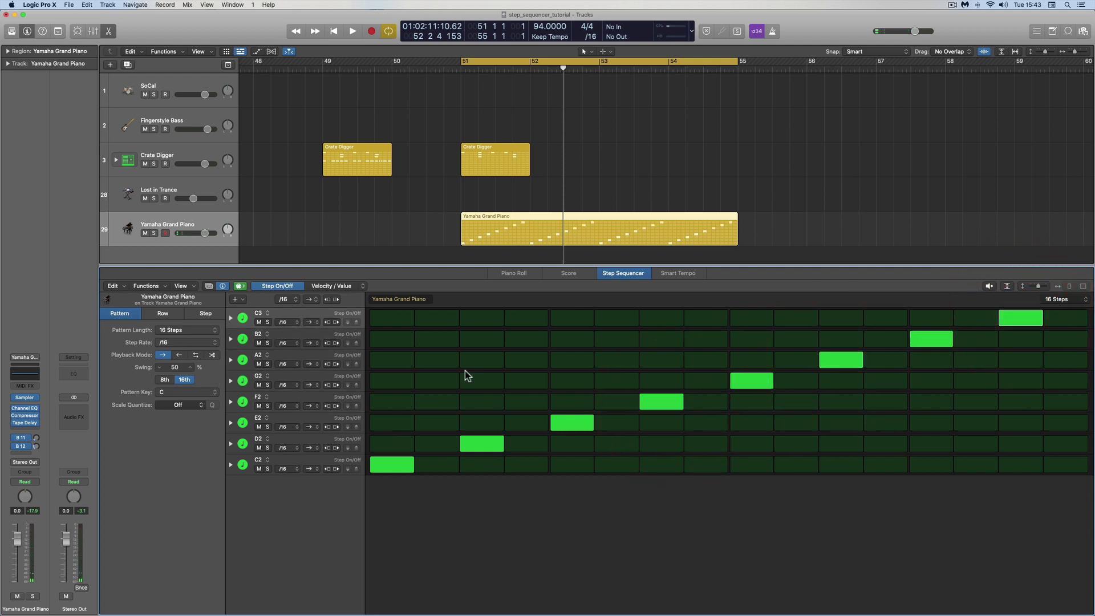
left_click(988, 286)
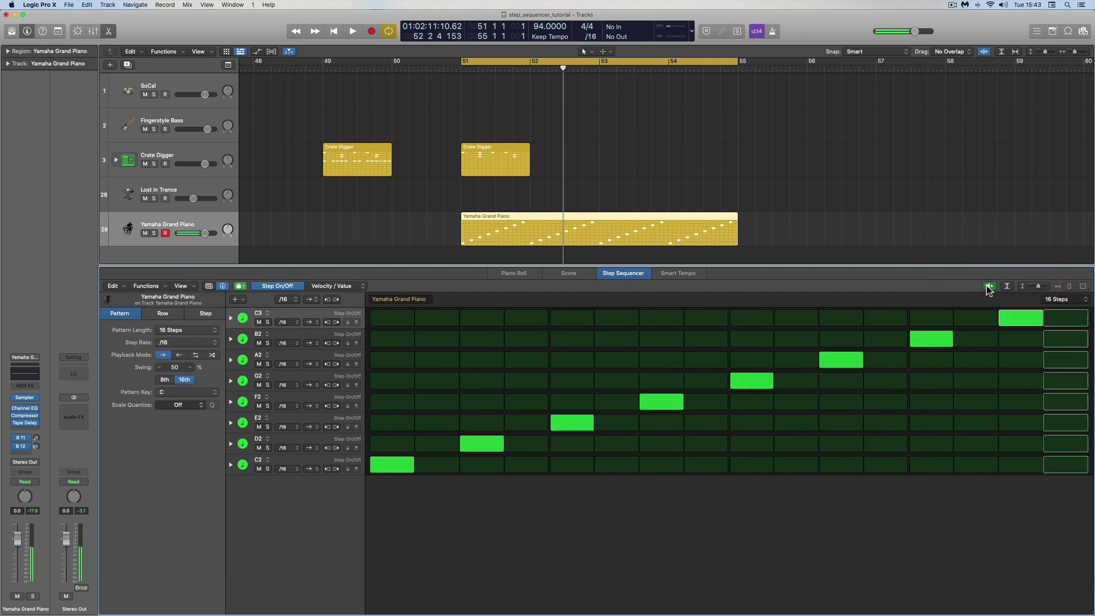
left_click(988, 286)
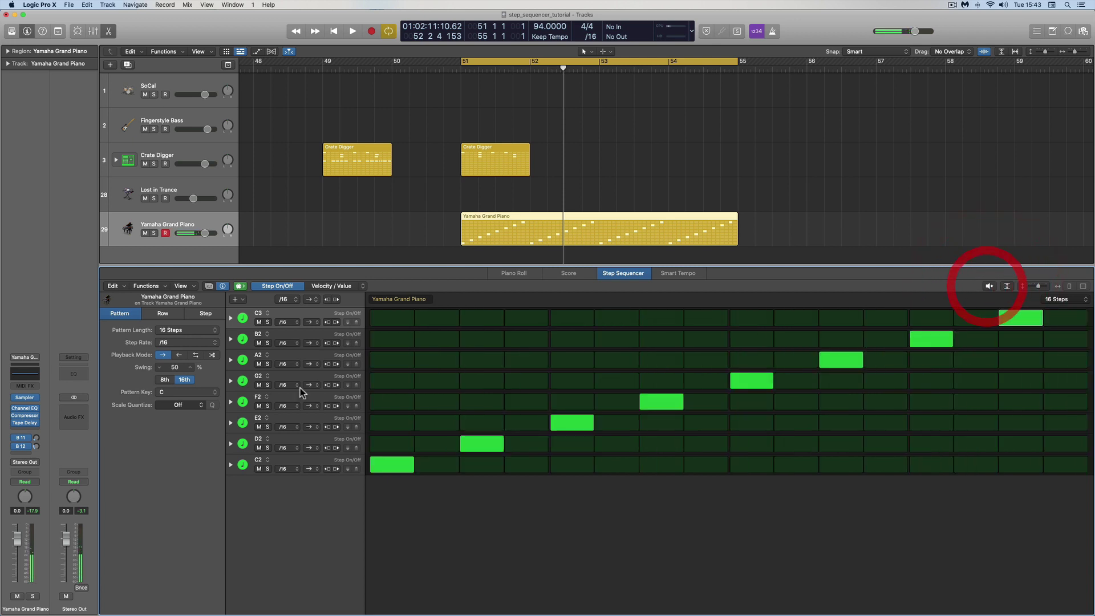
Set the pattern's Scale Quantize to Natural Minor and preview the scale
left_click(200, 406)
left_click(183, 428)
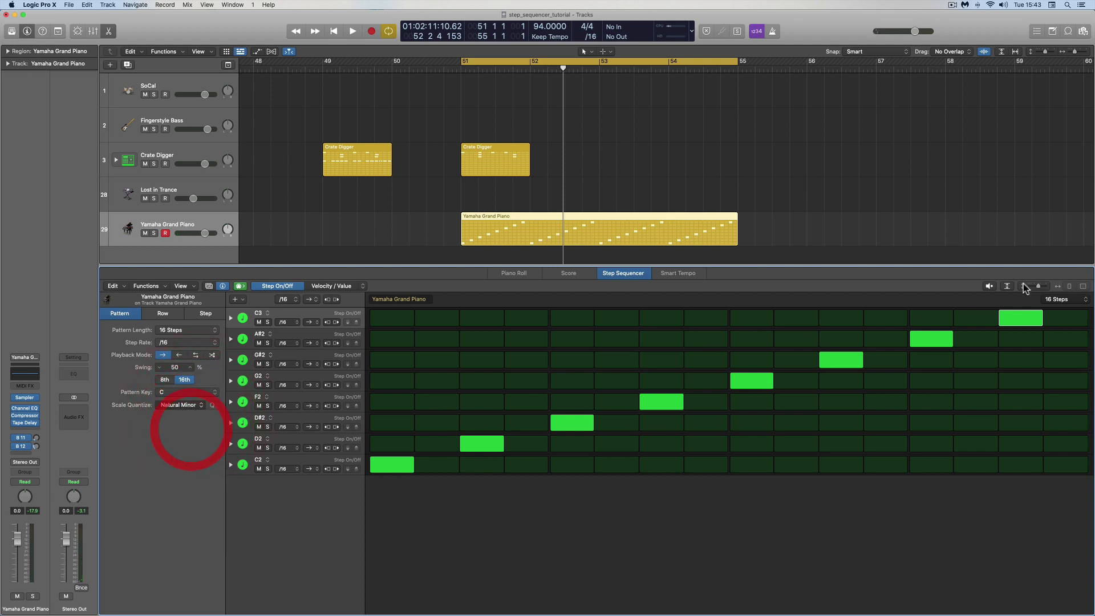
left_click(990, 287)
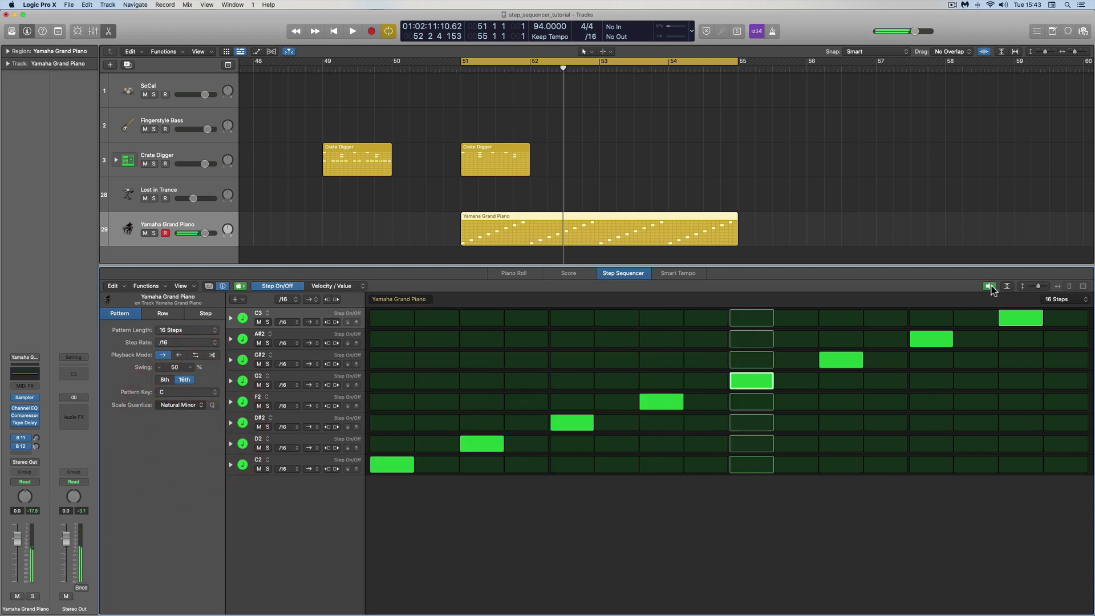
left_click(990, 287)
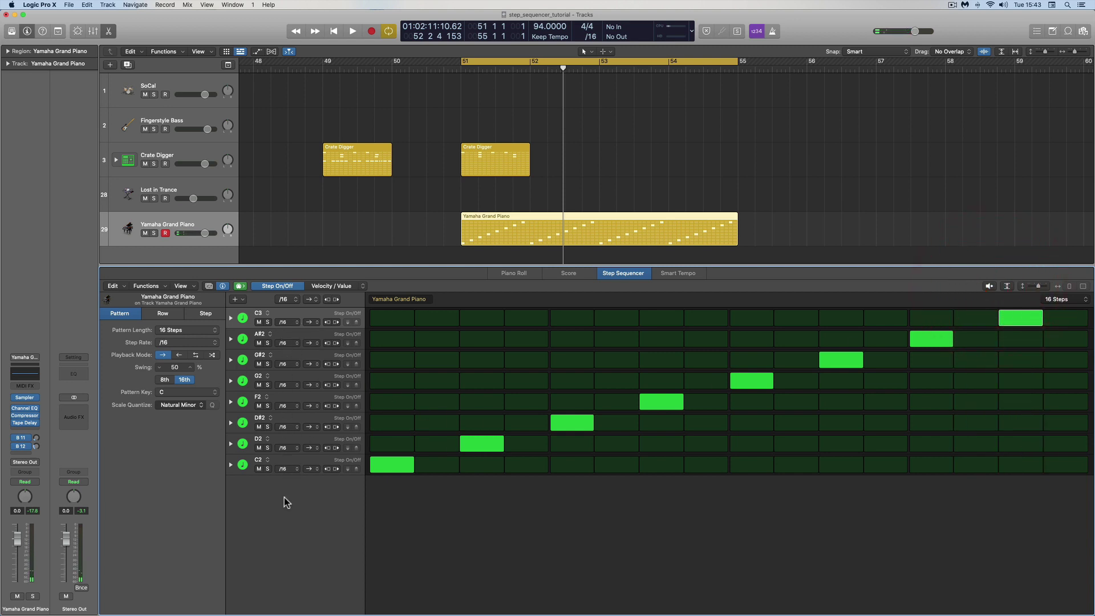
Set the pattern's Scale Quantize to Melodic Minor and preview the scale
left_click(200, 406)
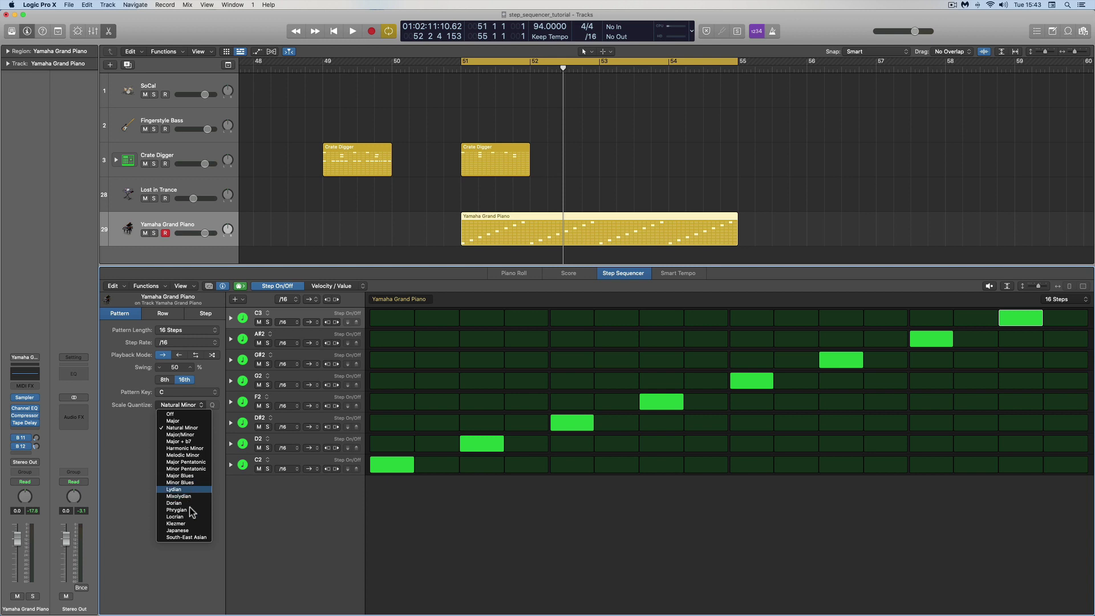
left_click(196, 454)
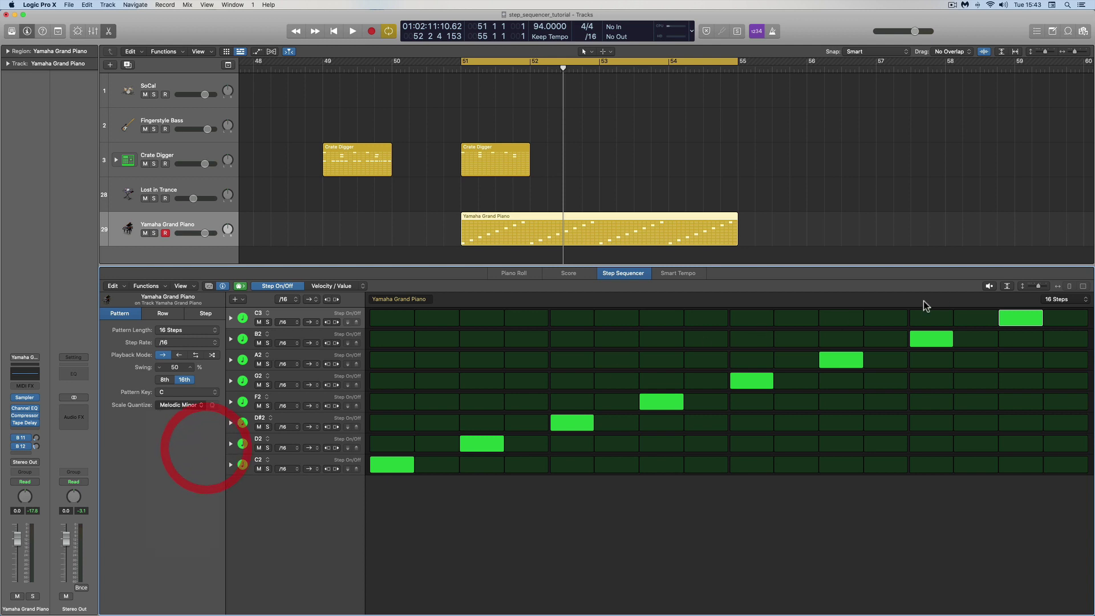
left_click(989, 286)
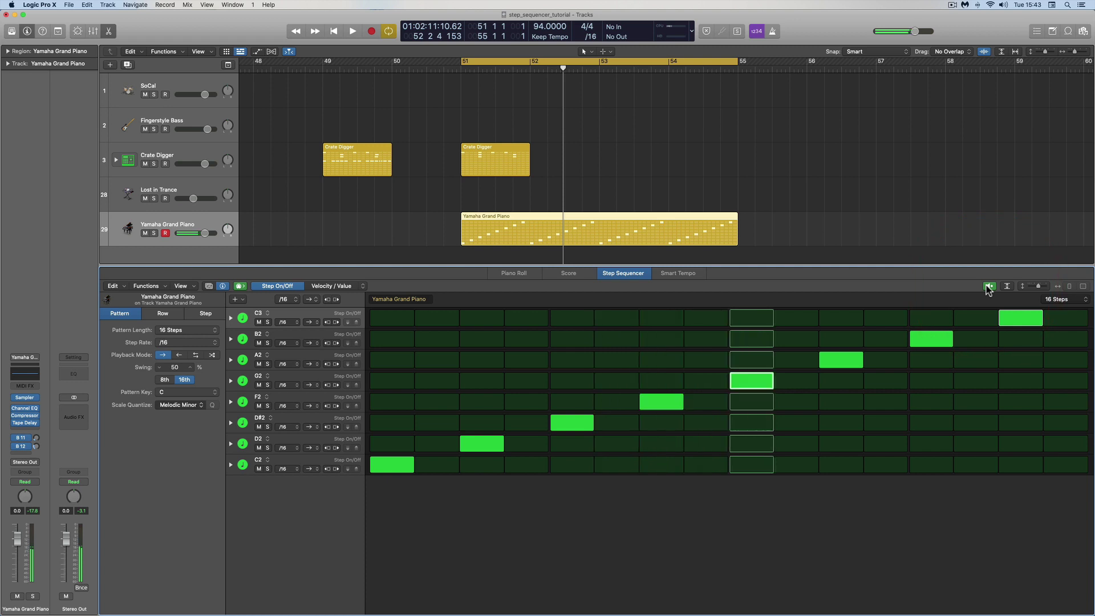
left_click(988, 286)
Set the pattern's Scale Quantize to Harmonic Minor and preview the scale
left_click(193, 407)
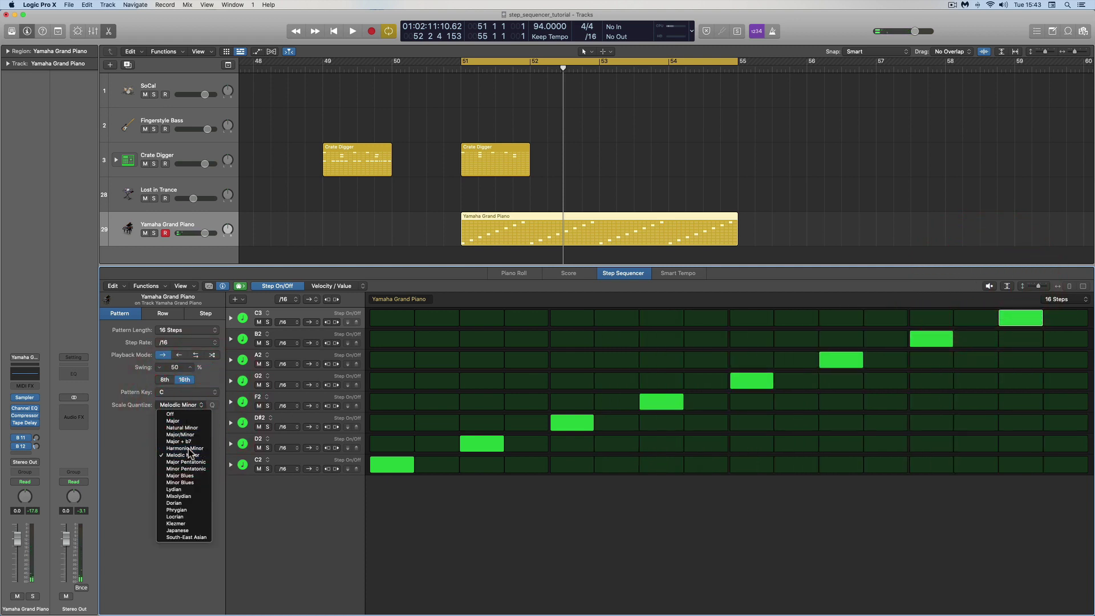
left_click(185, 449)
left_click(988, 287)
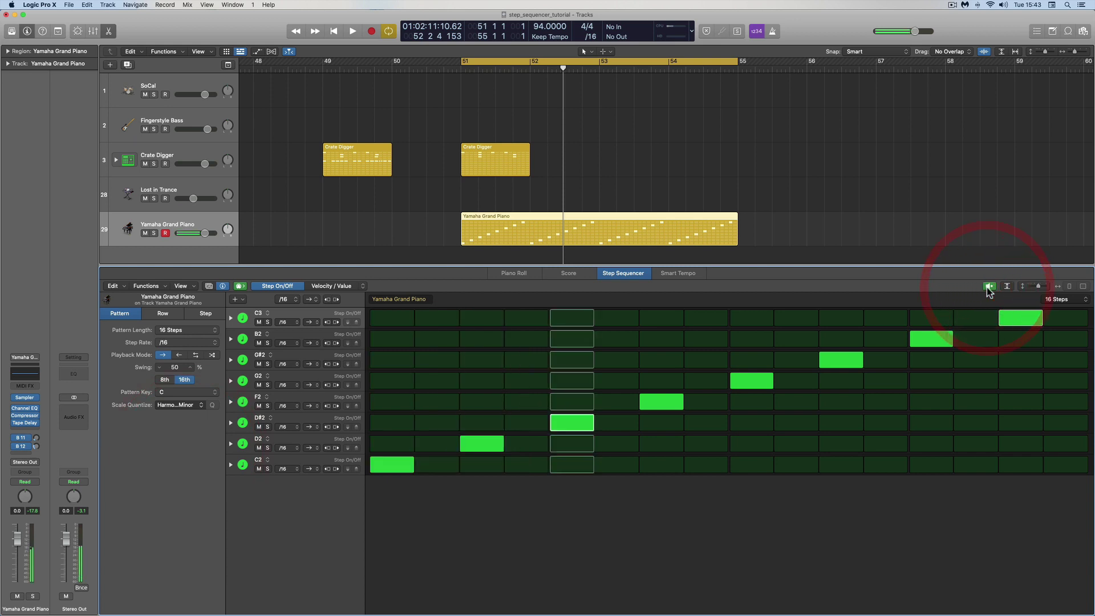
left_click(989, 286)
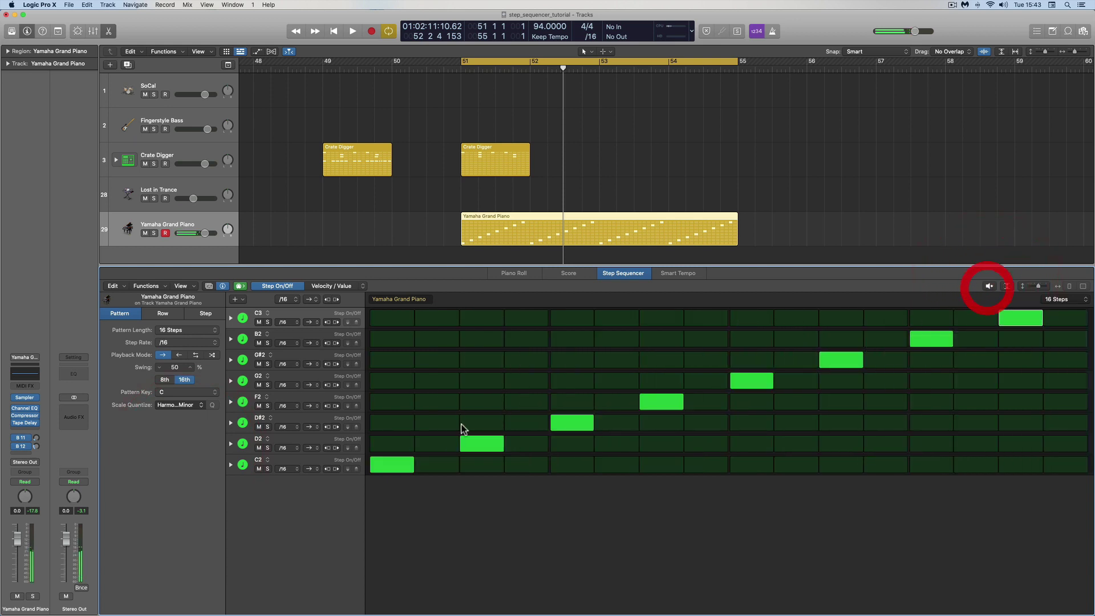
Set the pattern's Scale Quantize to Lydian and preview the scale
left_click(193, 405)
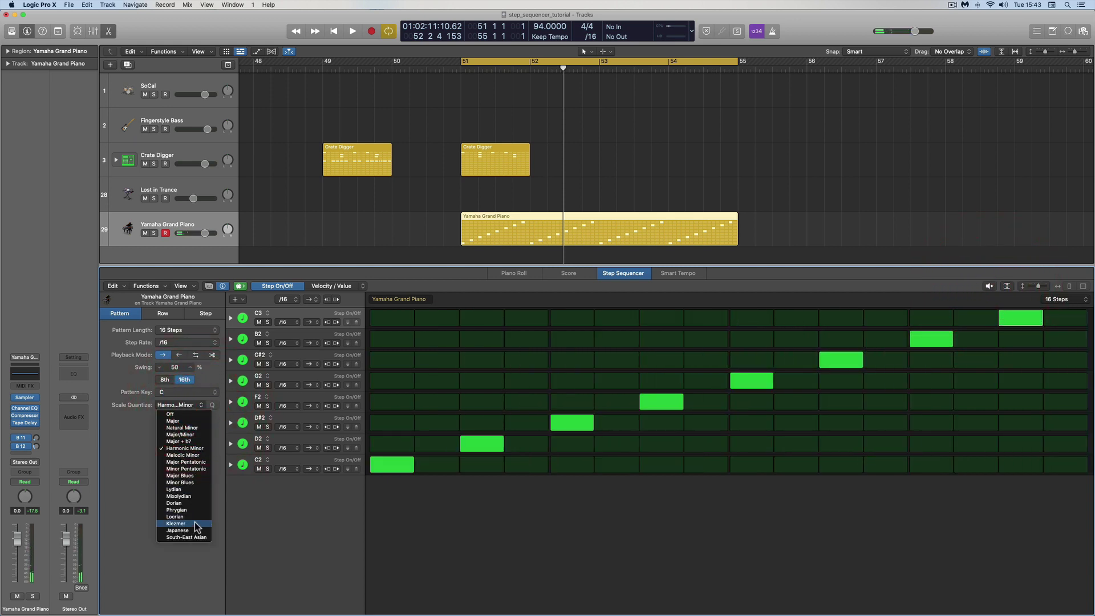
left_click(183, 490)
left_click(990, 286)
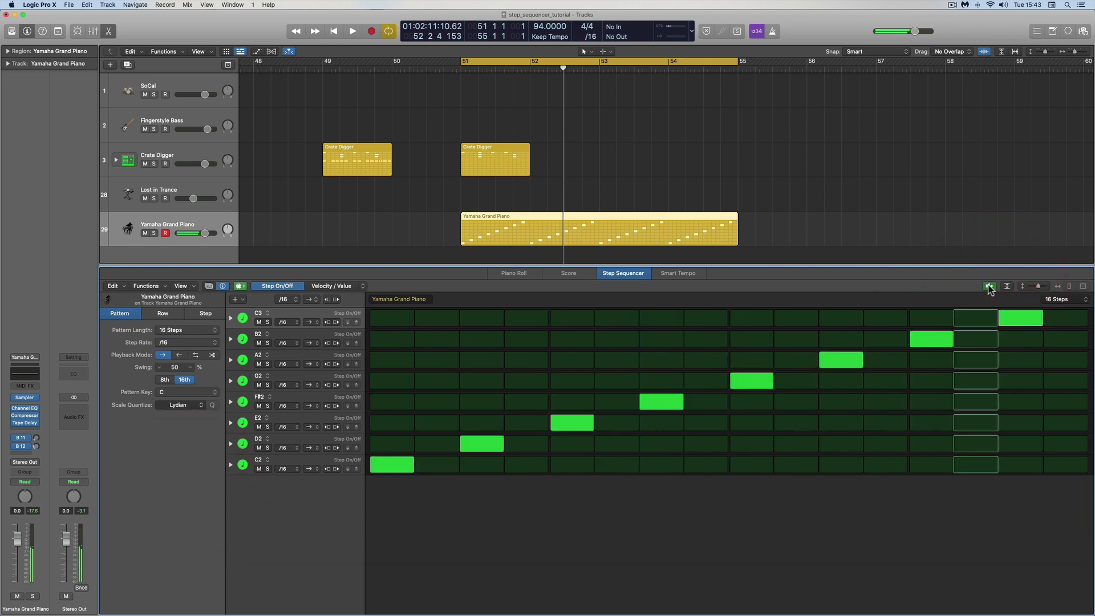
left_click(990, 286)
Set the pattern's Scale Quantize to Major Pentatonic and audition each row's note in turn from C2 up to C3
left_click(187, 406)
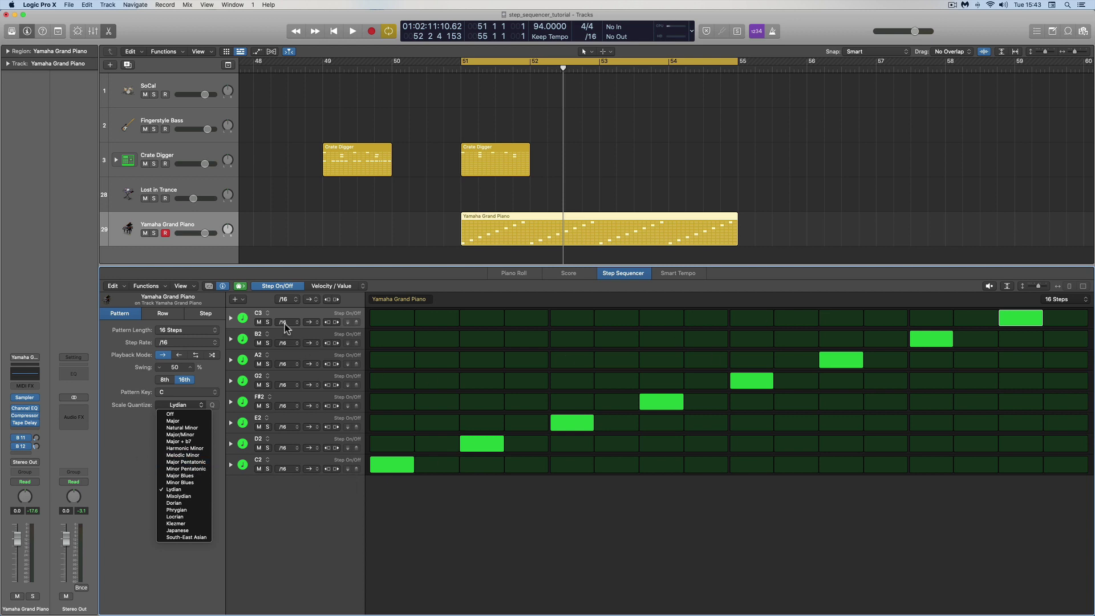
left_click(186, 462)
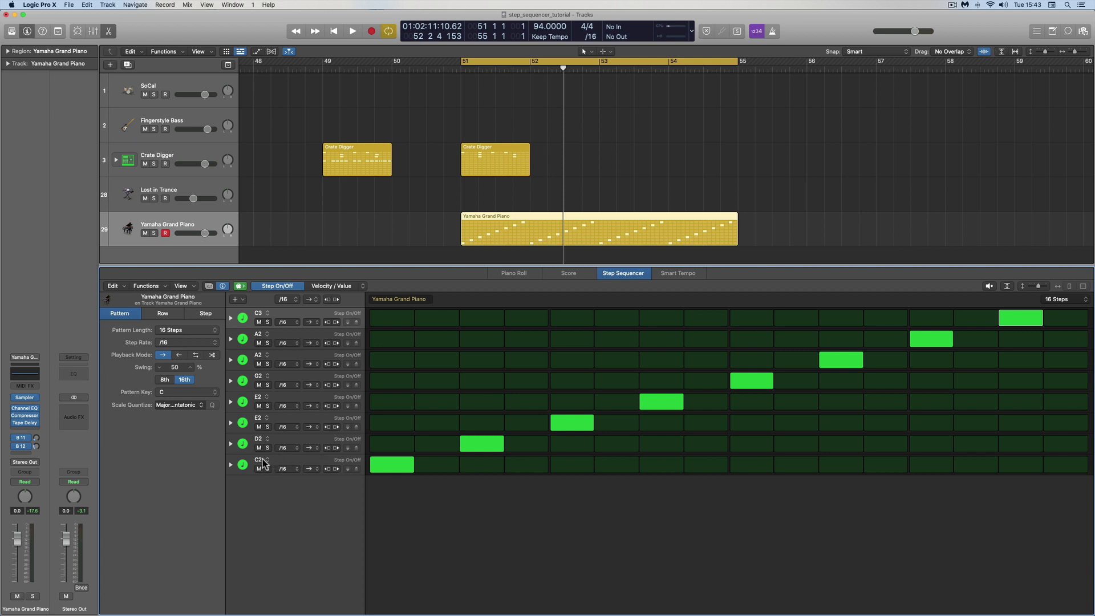
left_click(243, 464)
left_click(243, 443)
left_click(243, 422)
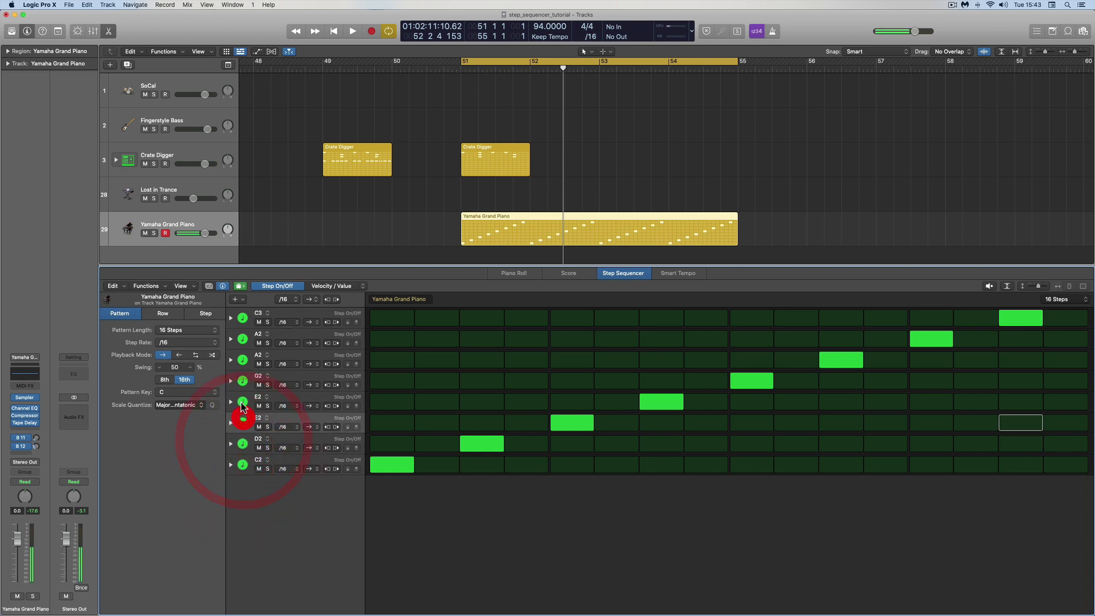
left_click(243, 402)
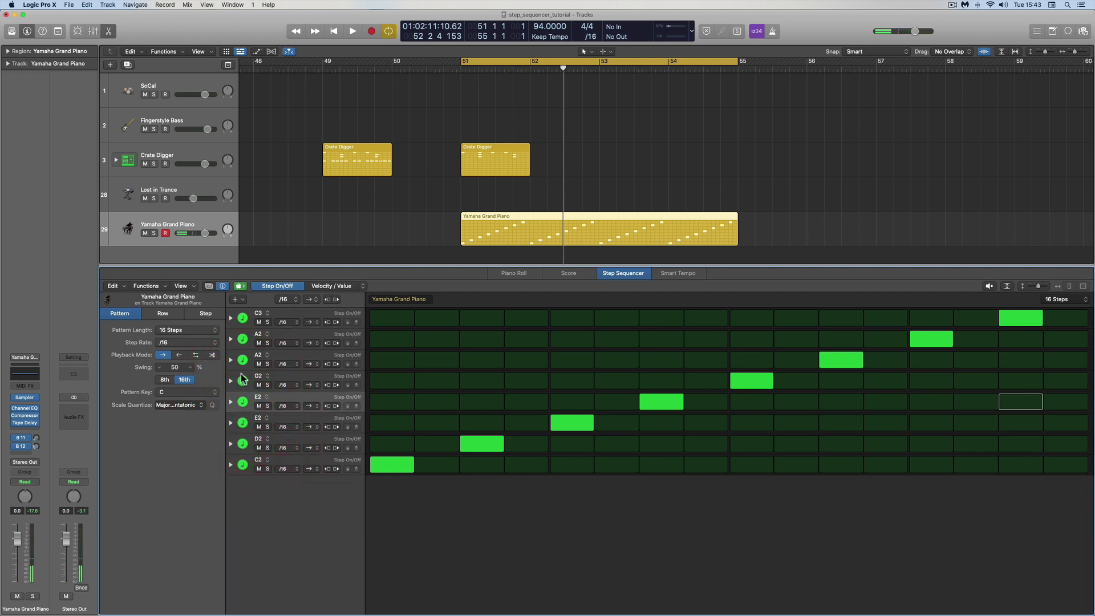
left_click(243, 380)
left_click(243, 360)
left_click(242, 339)
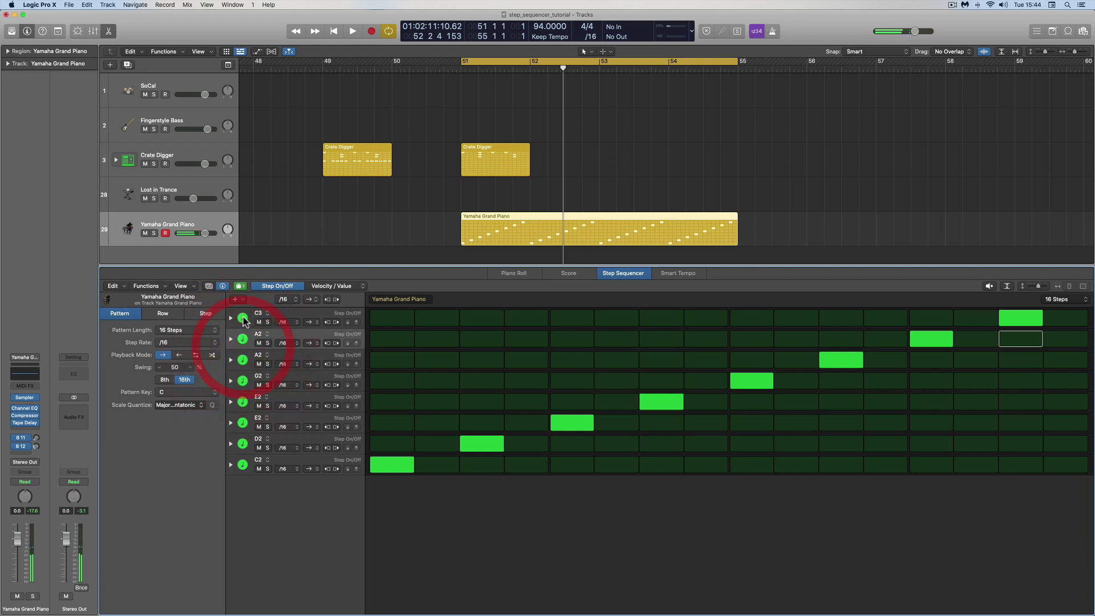
left_click(243, 319)
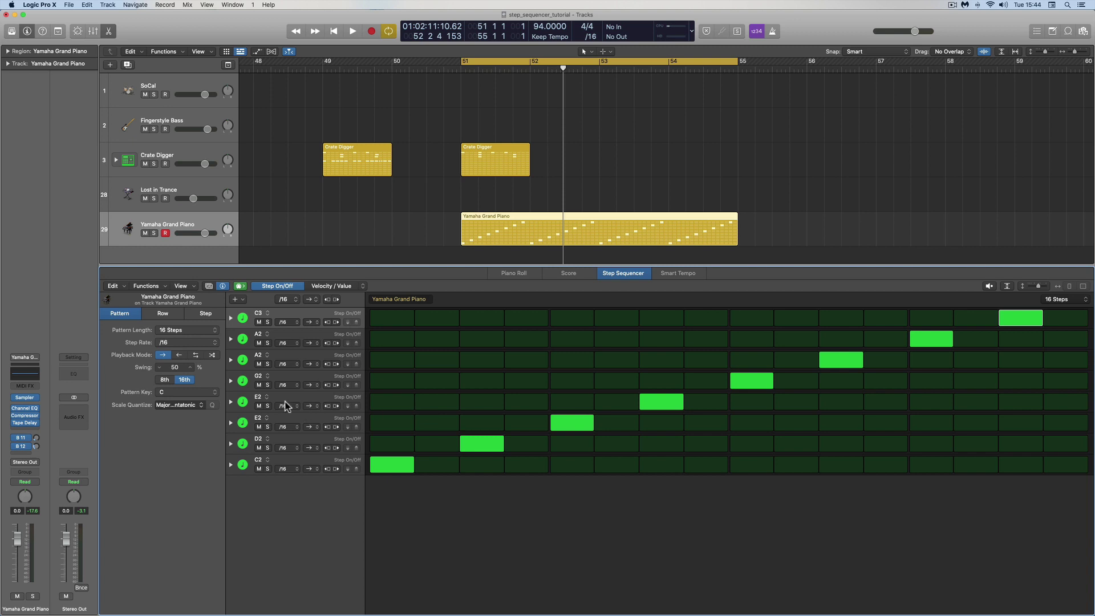
Set the pattern's Scale Quantize to Major and preview the scale
left_click(197, 406)
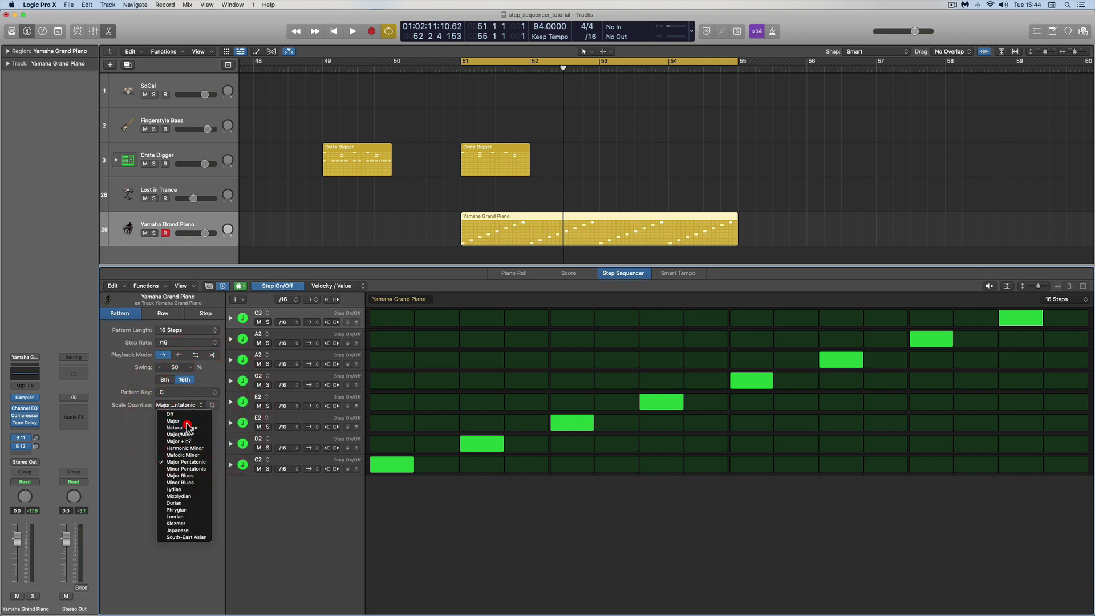
left_click(186, 422)
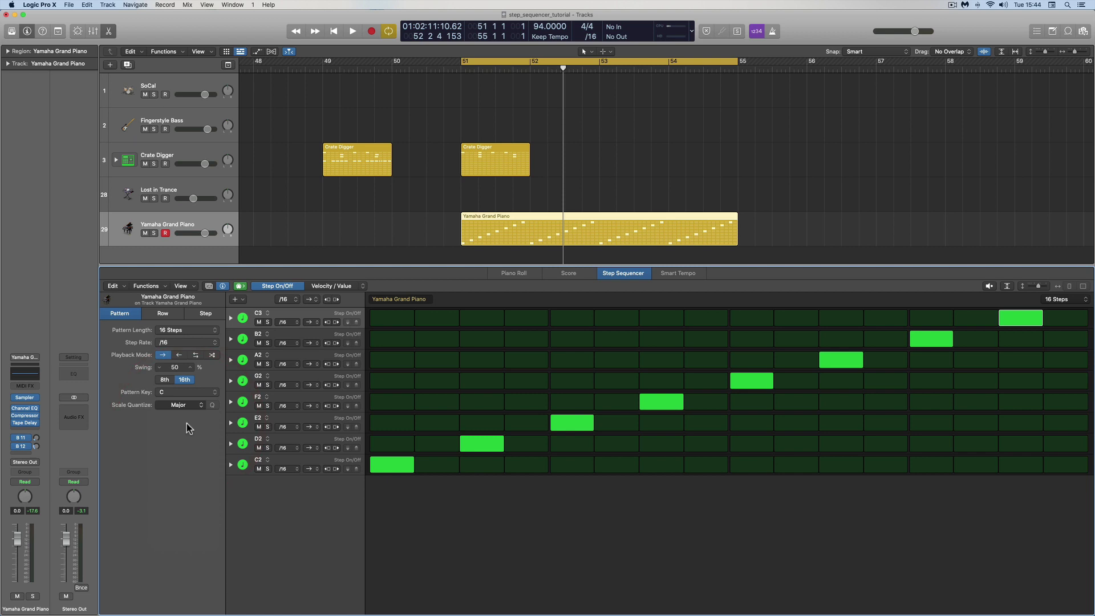
left_click(988, 287)
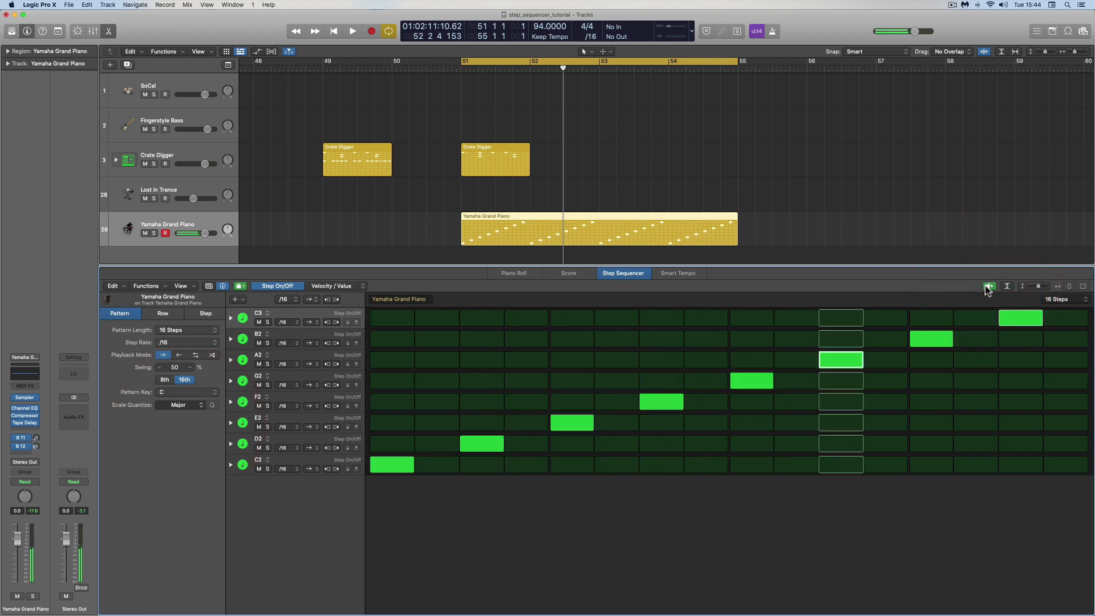
left_click(988, 286)
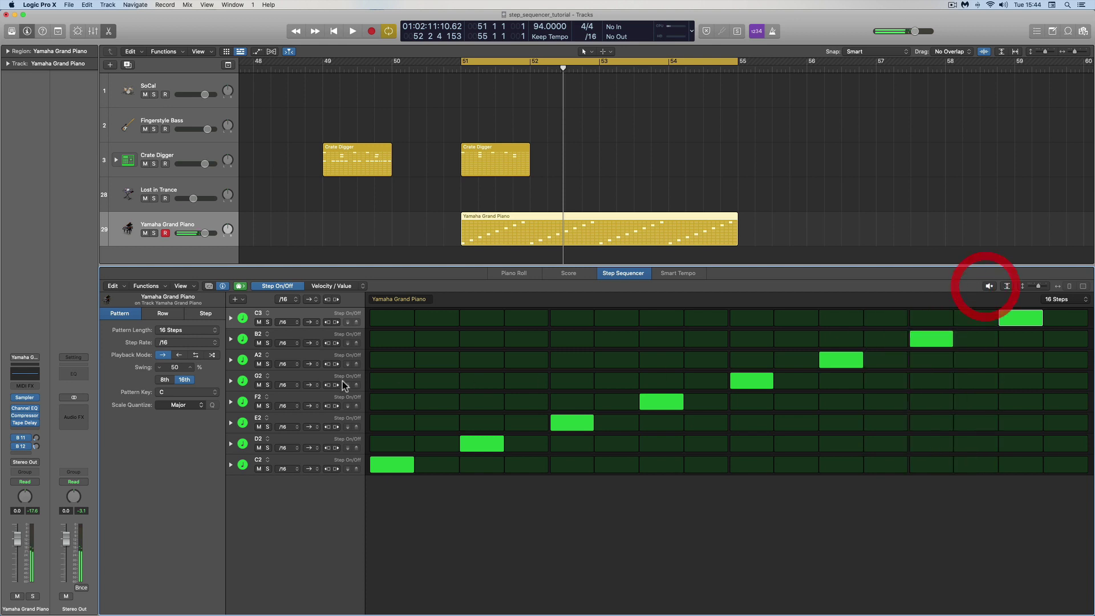
left_click(187, 403)
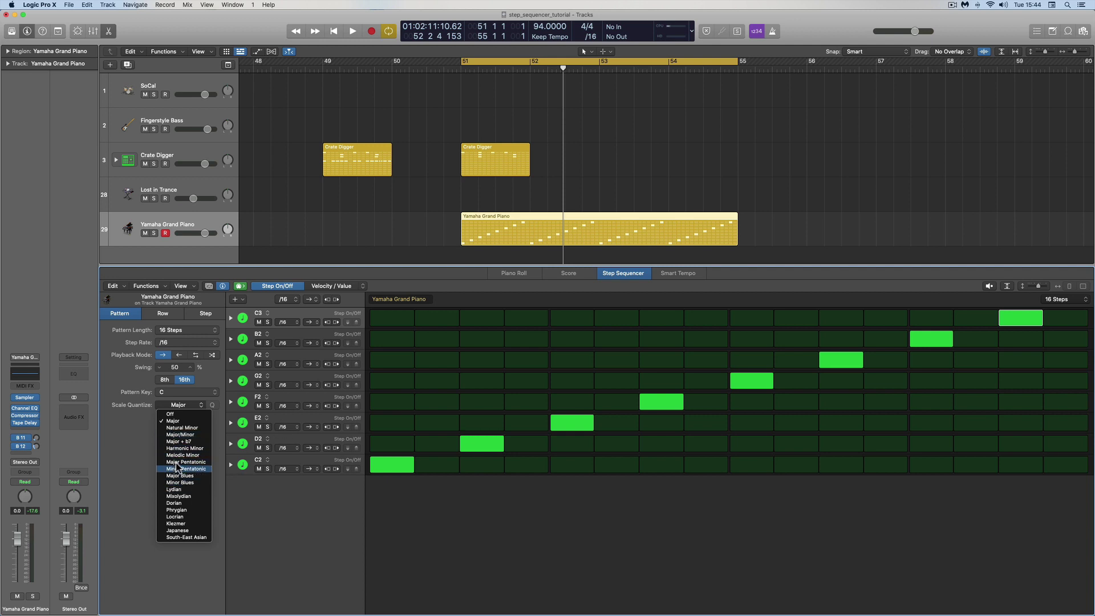
left_click(169, 391)
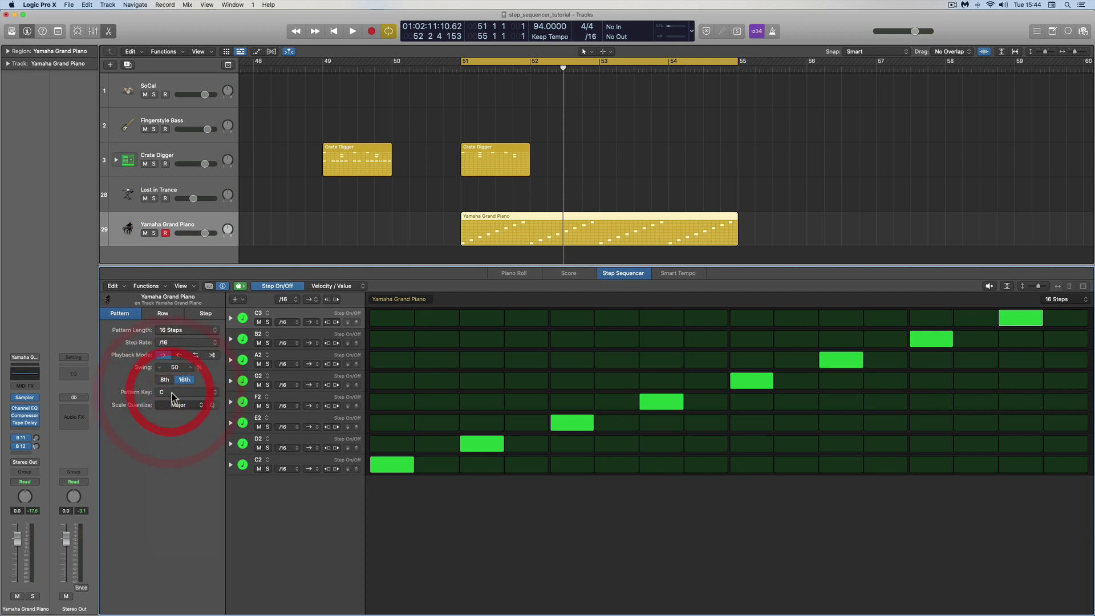
left_click(171, 392)
left_click(126, 432)
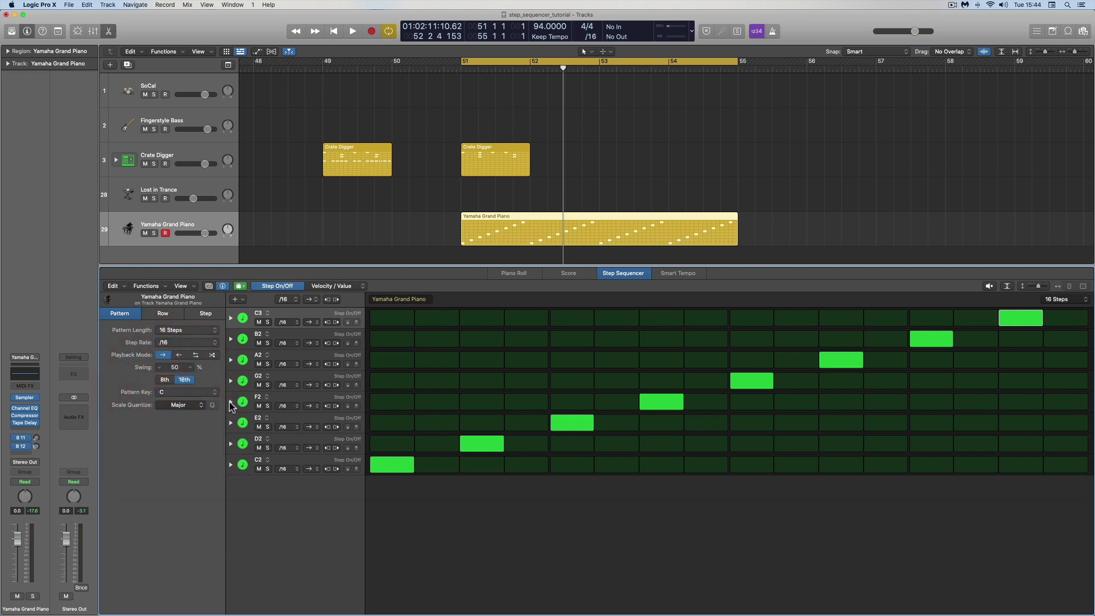
Show the inspector's row settings and examine the Notes and Automation choices available for the C3 row's assignment
left_click(166, 314)
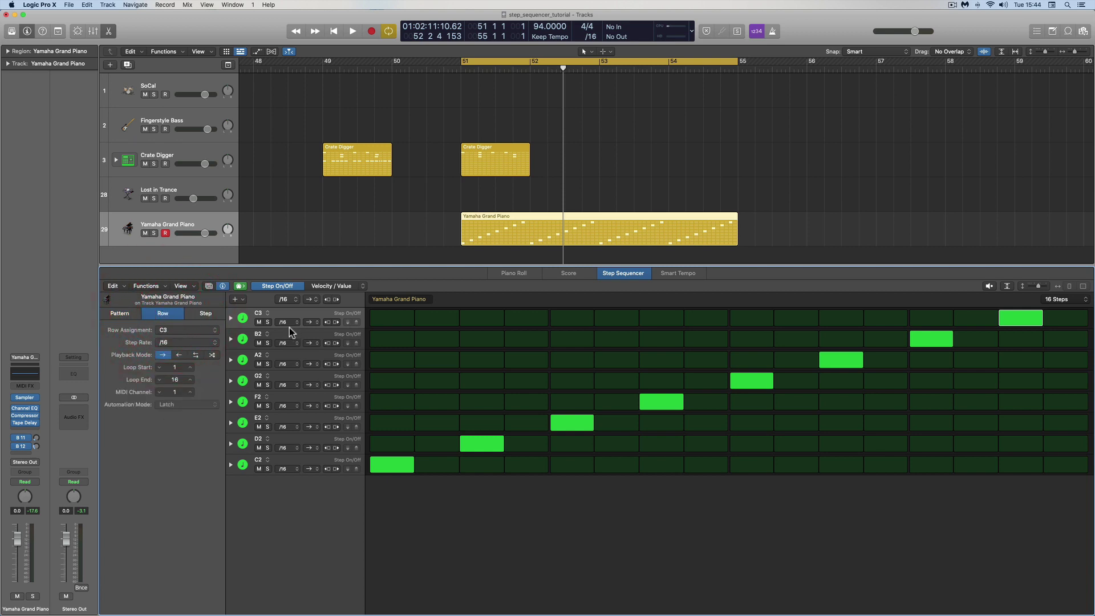
left_click(171, 331)
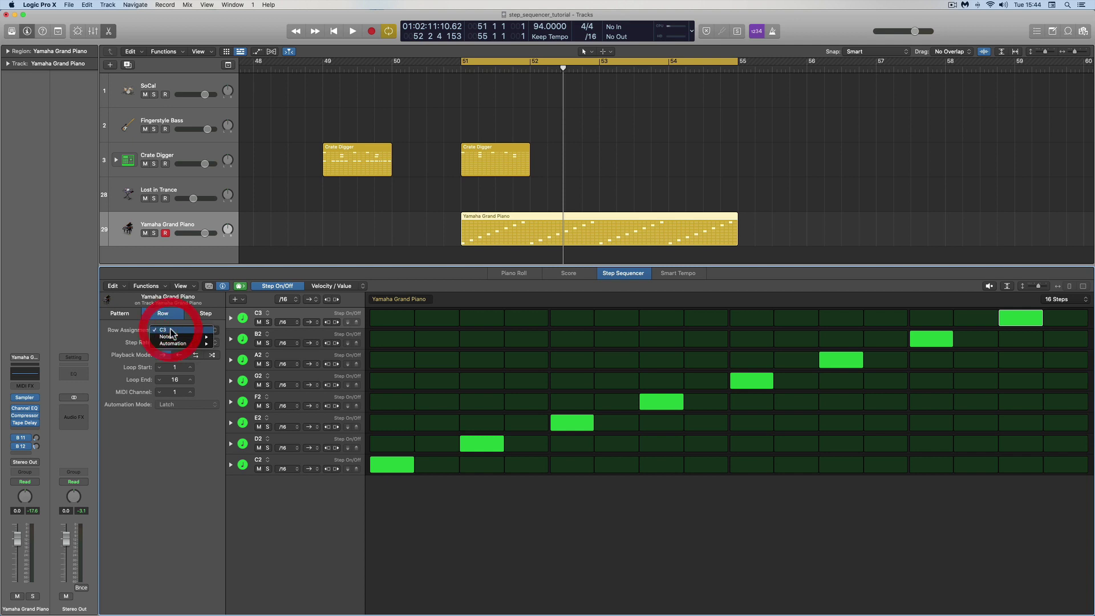
mouse_move(172, 337)
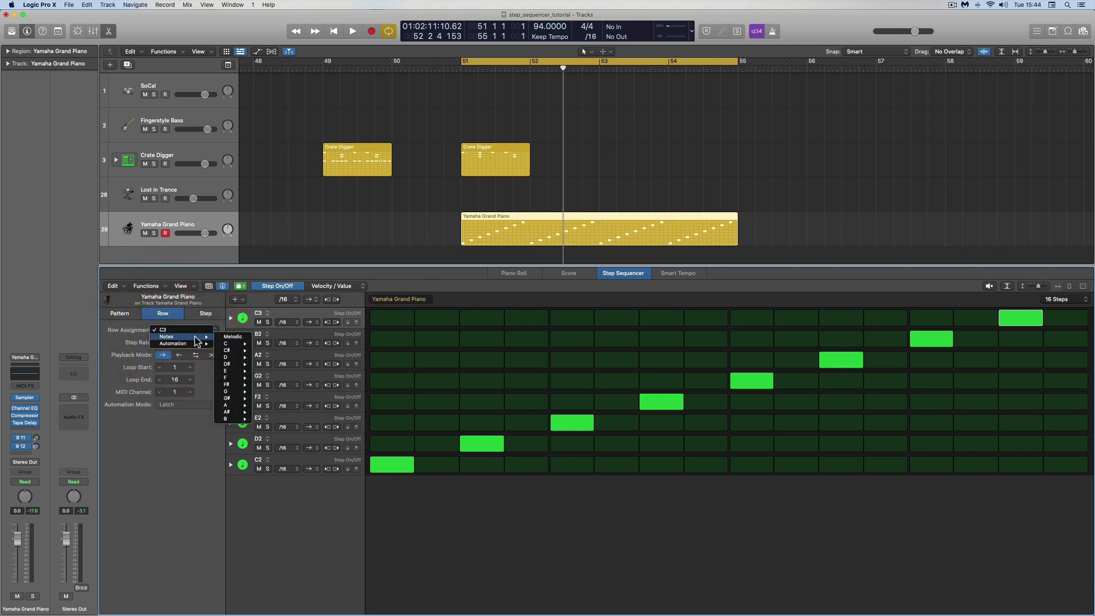
mouse_move(222, 344)
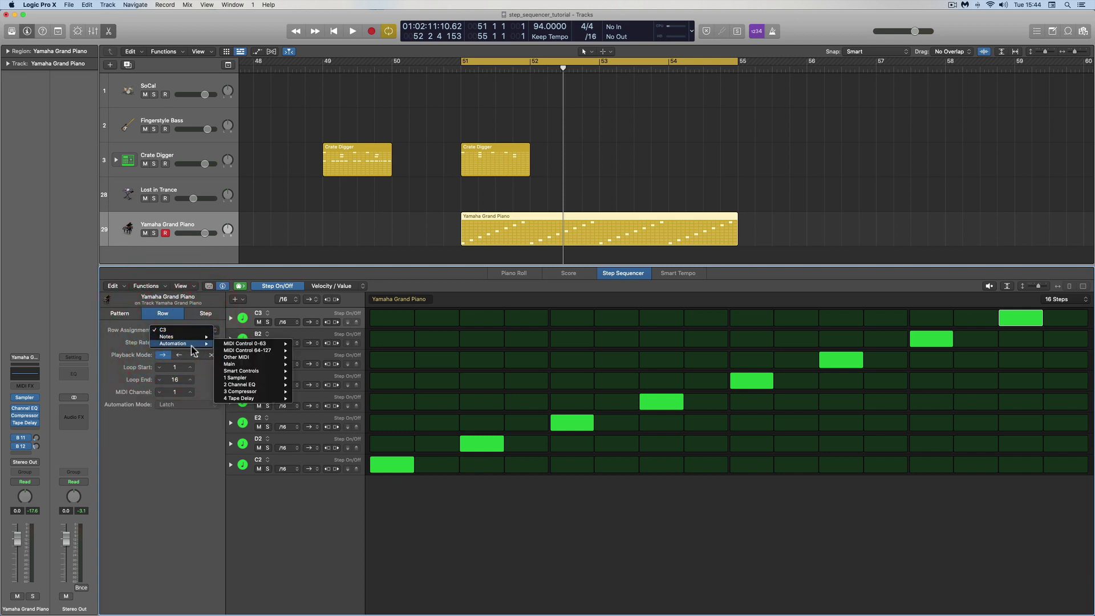
left_click(199, 329)
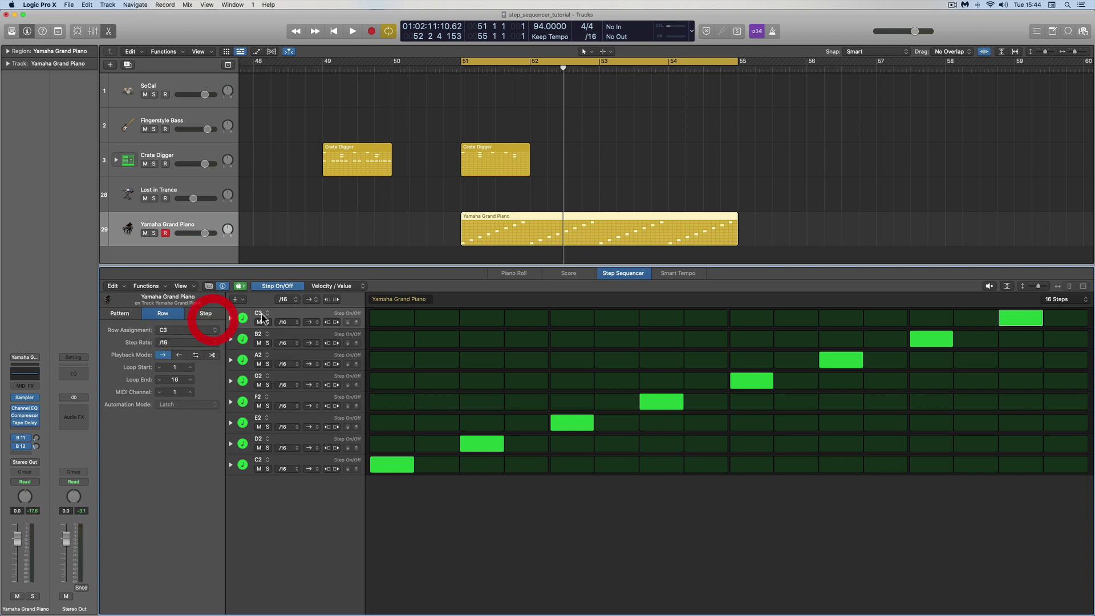
left_click(263, 314)
mouse_move(268, 321)
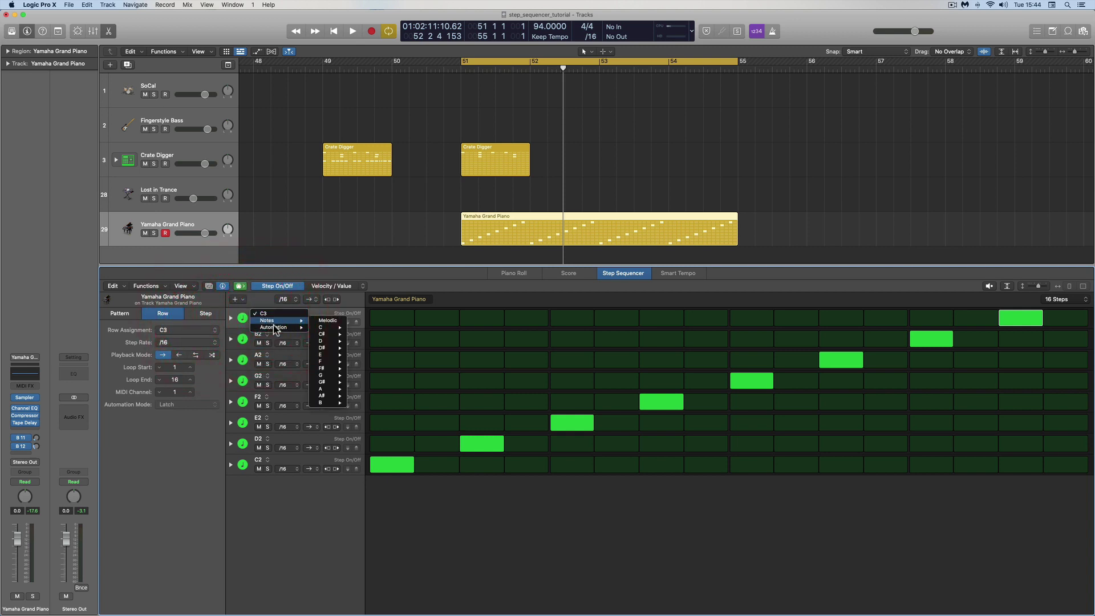
left_click(320, 310)
Review the C3 row's step rate and playback mode options, trying another playback mode and restoring forward playback
left_click(175, 341)
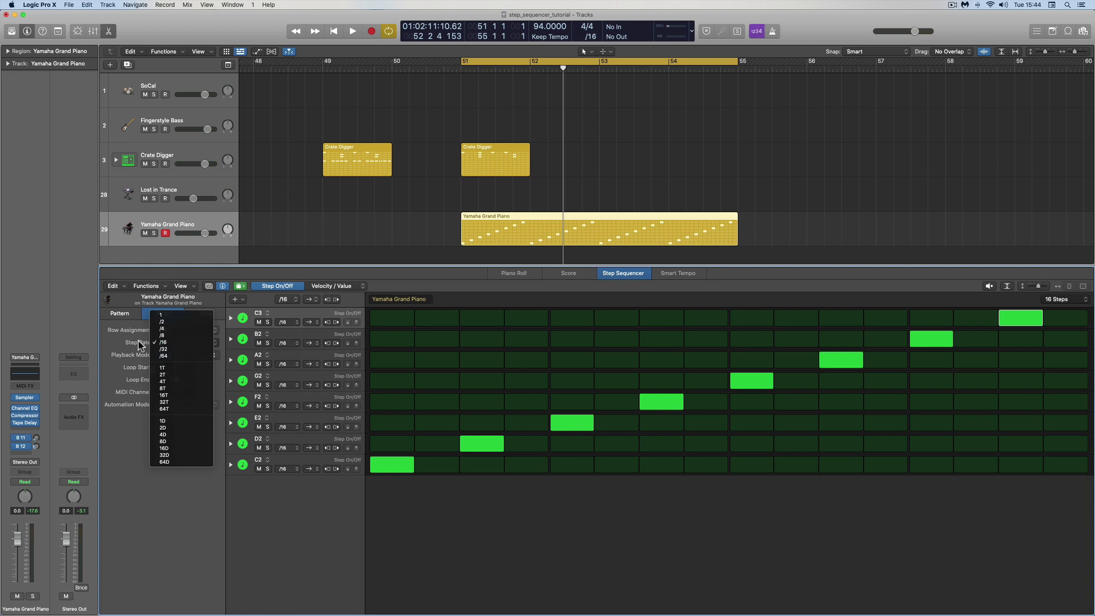
left_click(177, 343)
left_click(285, 321)
left_click(303, 316)
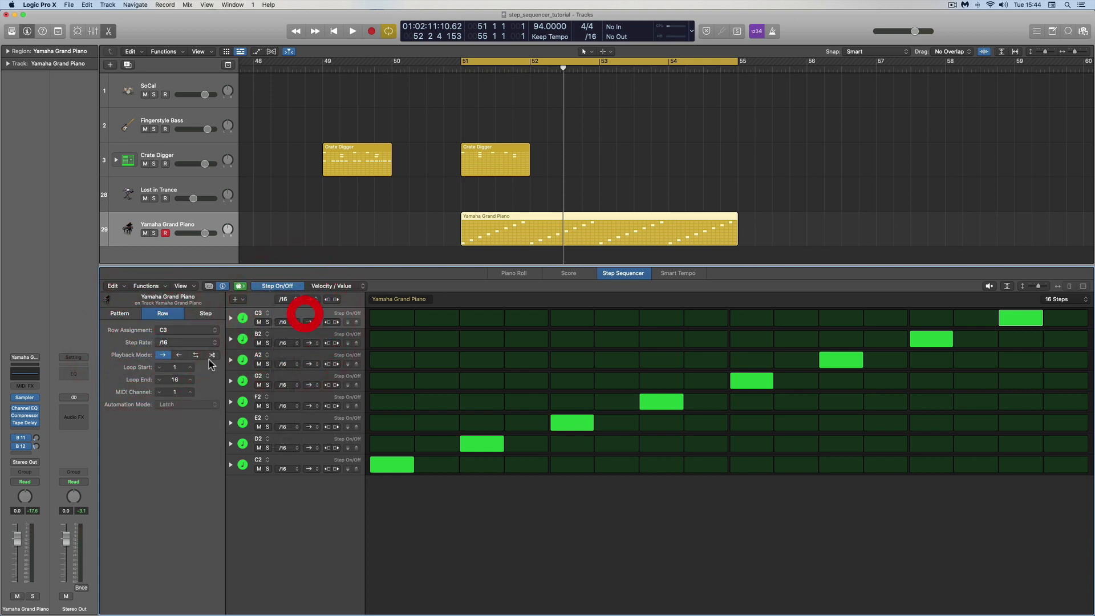
left_click(196, 355)
left_click(163, 354)
left_click(312, 322)
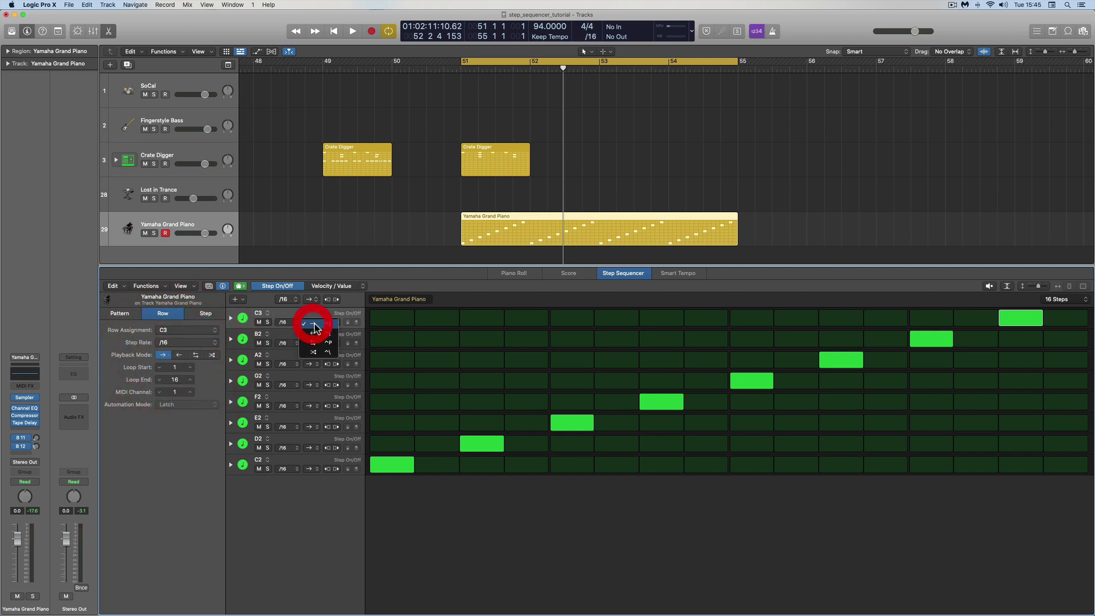
left_click(313, 320)
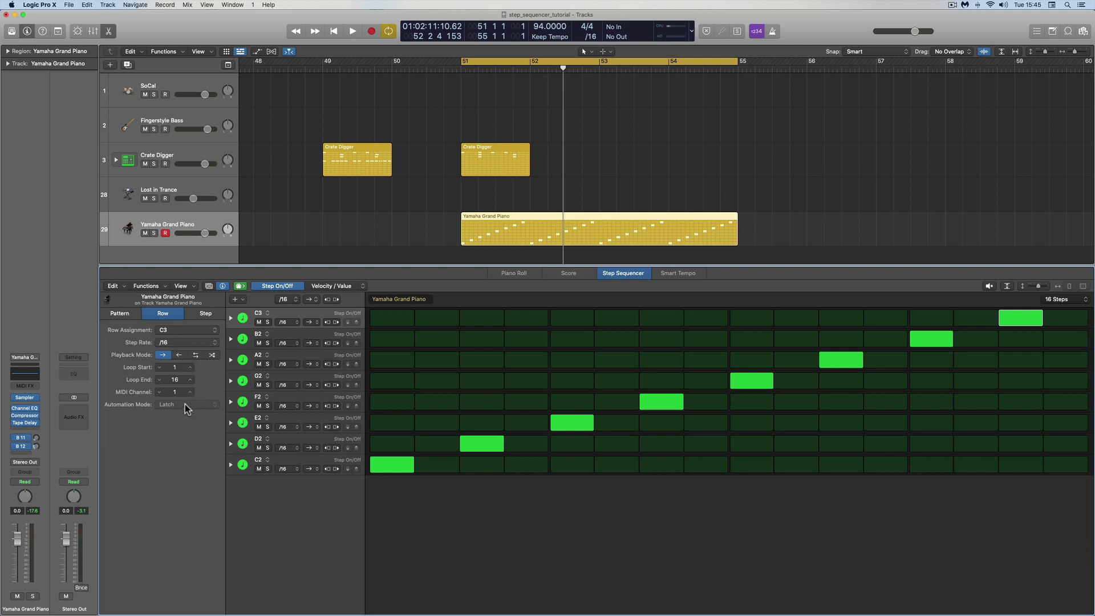
Show the step settings for the first C2 step and toggle its Step On/Off, Skip and Tie options, restoring each
left_click(207, 314)
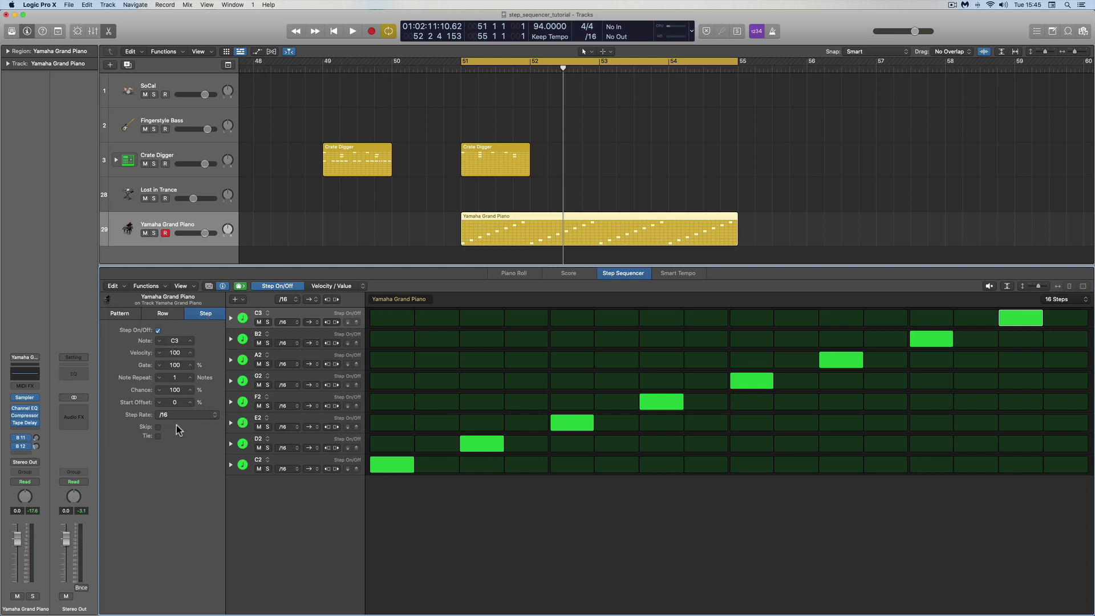
right_click(383, 463)
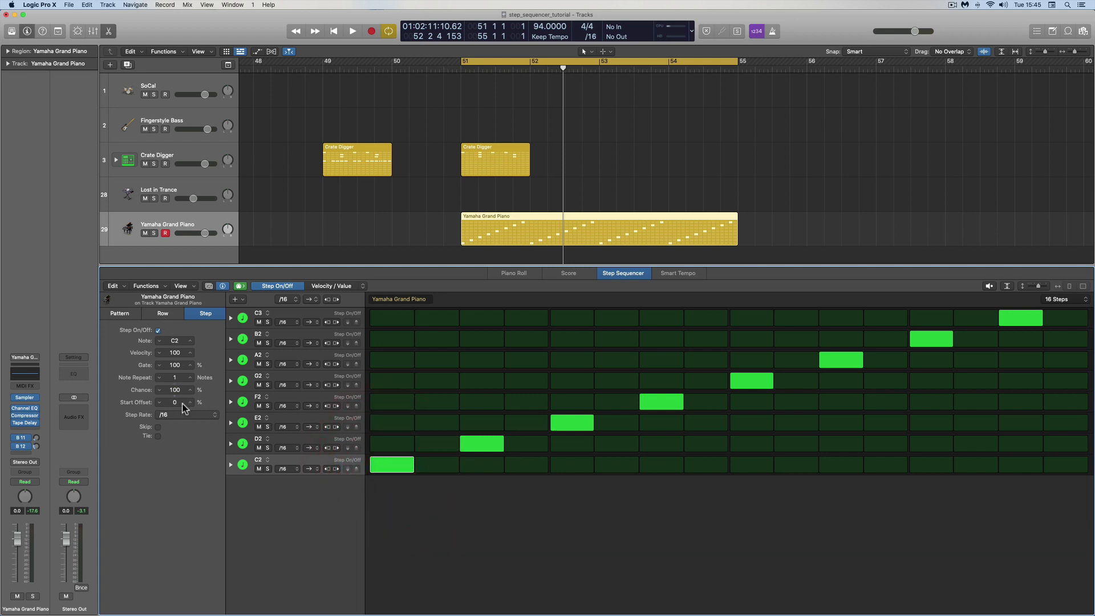
left_click(159, 330)
left_click(158, 331)
left_click(160, 429)
left_click(159, 428)
left_click(159, 437)
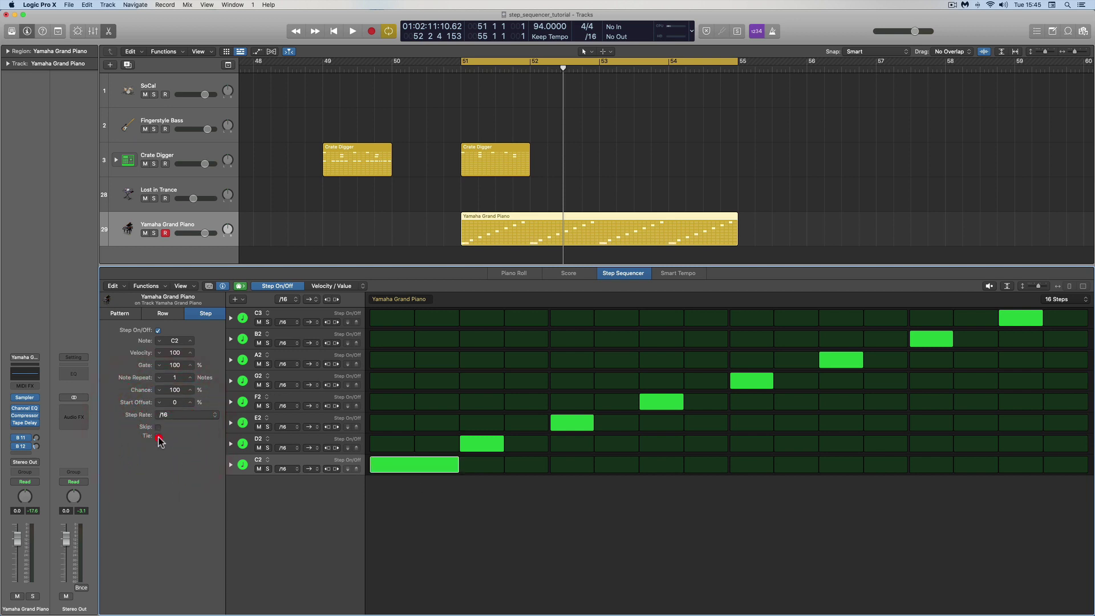
left_click(158, 437)
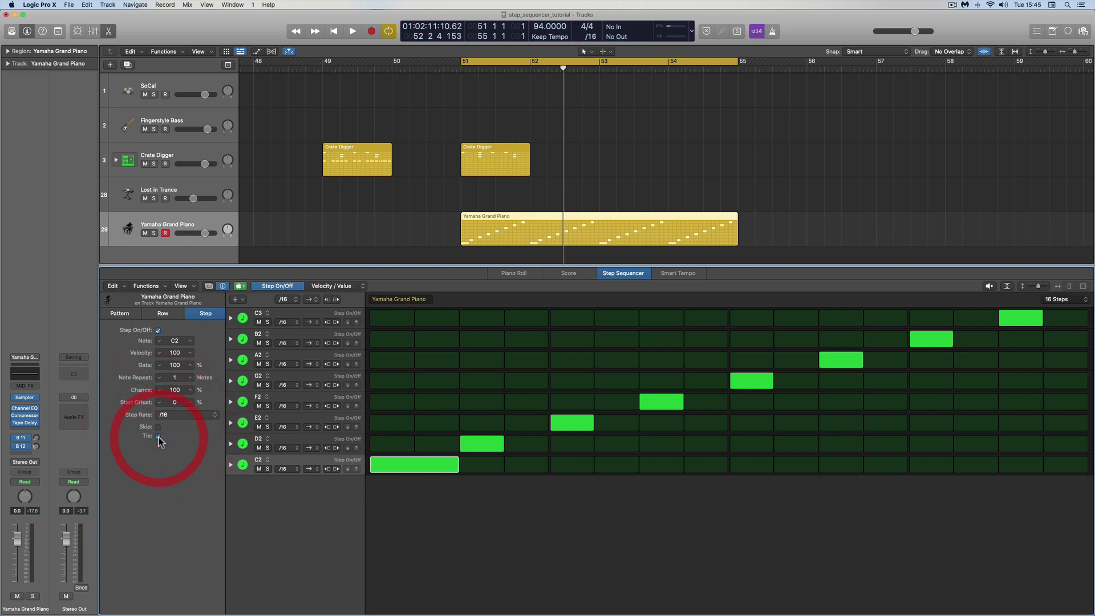
Switch the step edit mode to Velocity / Value, and toggle the local inspector off and back on
left_click(344, 287)
left_click(363, 287)
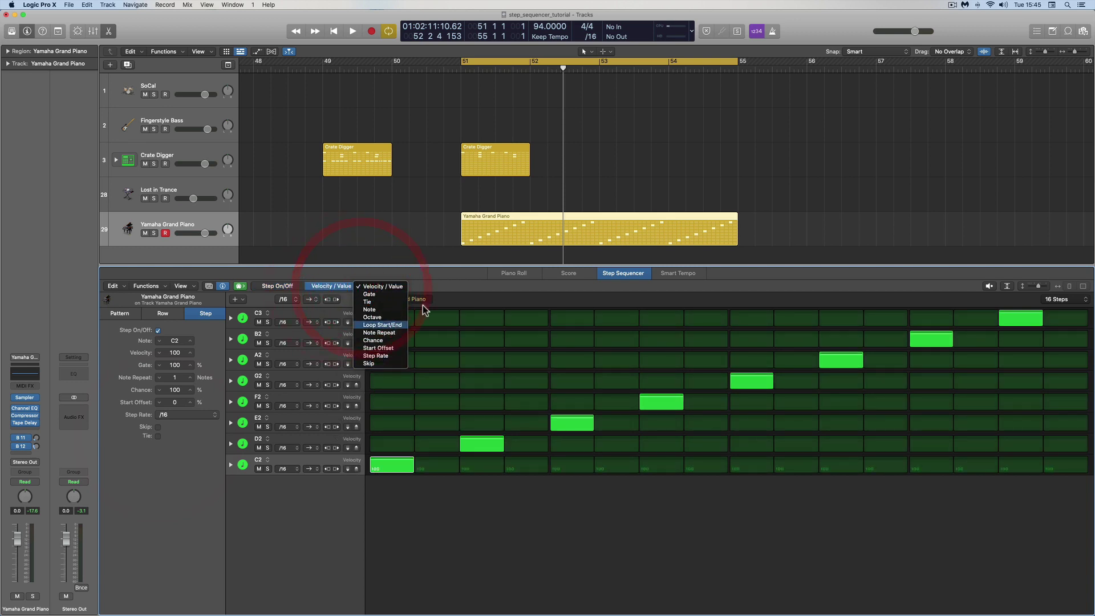
left_click(457, 274)
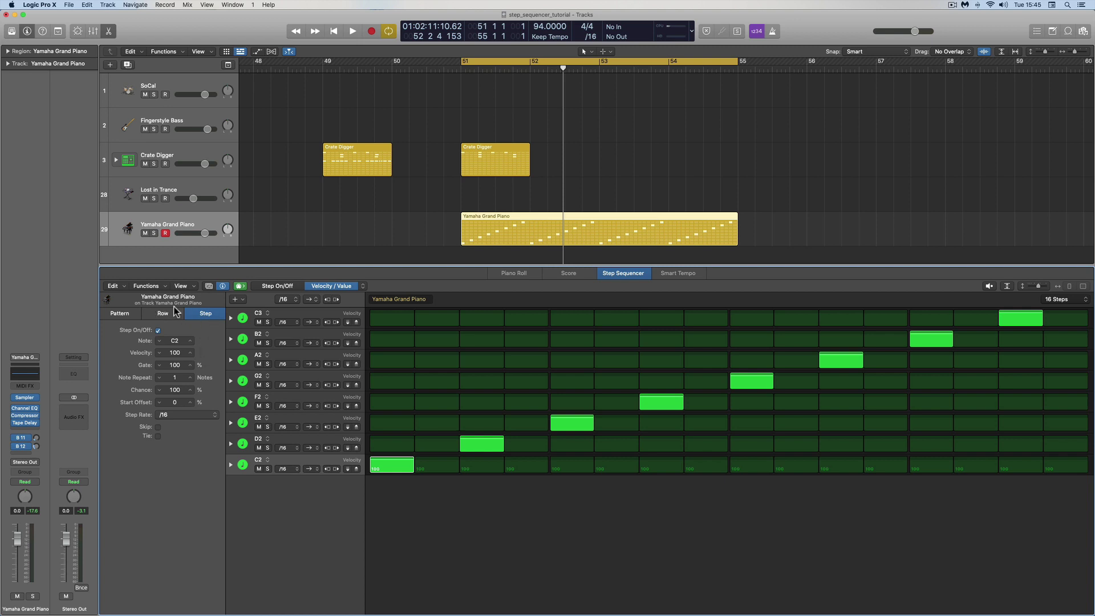
left_click(221, 286)
left_click(221, 286)
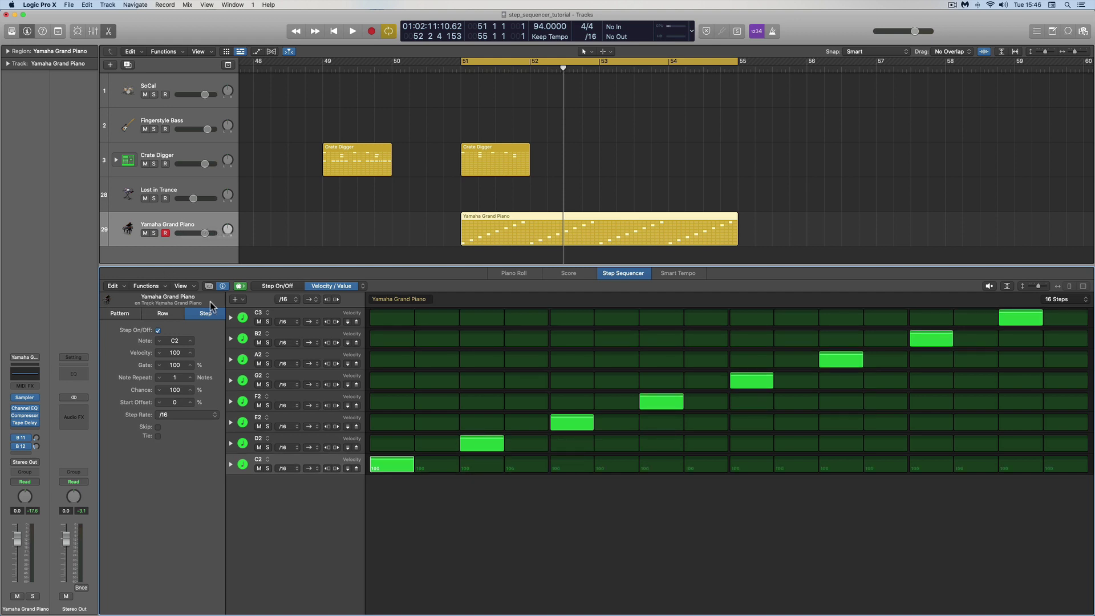
Rename the Yamaha Grand Piano track as sausages and undo the renaming
double_click(159, 223)
type("Sau")
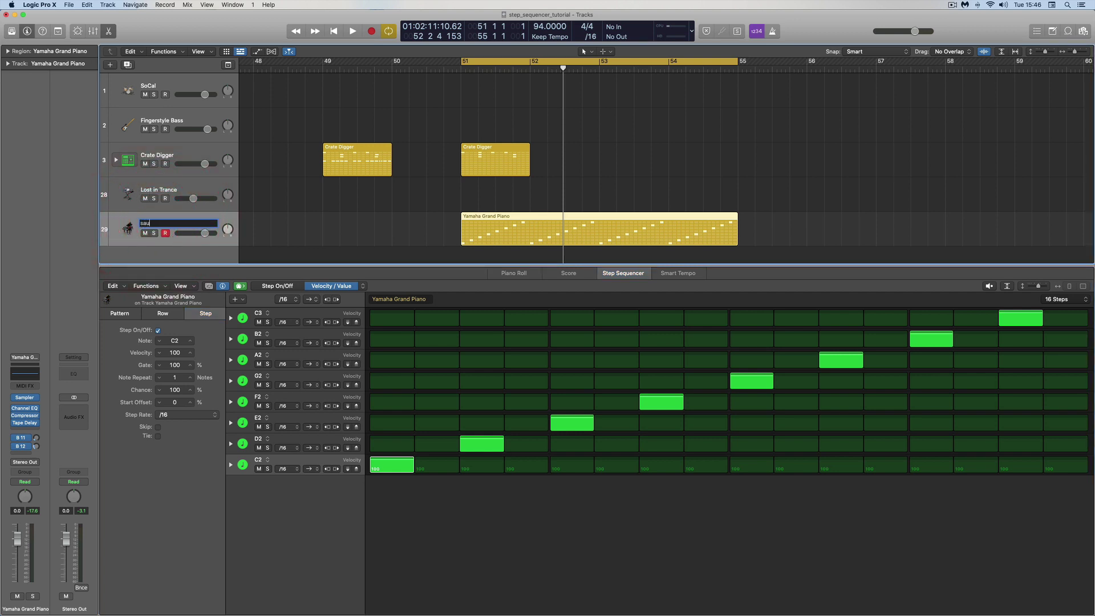
type("sages")
key("Return")
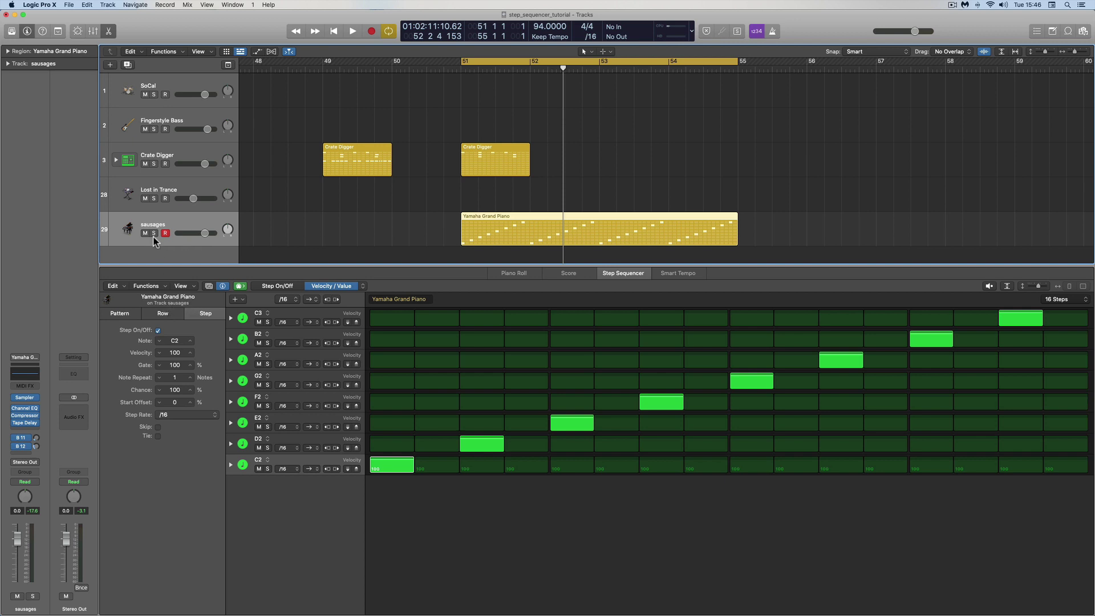
key("super+z")
left_click(121, 287)
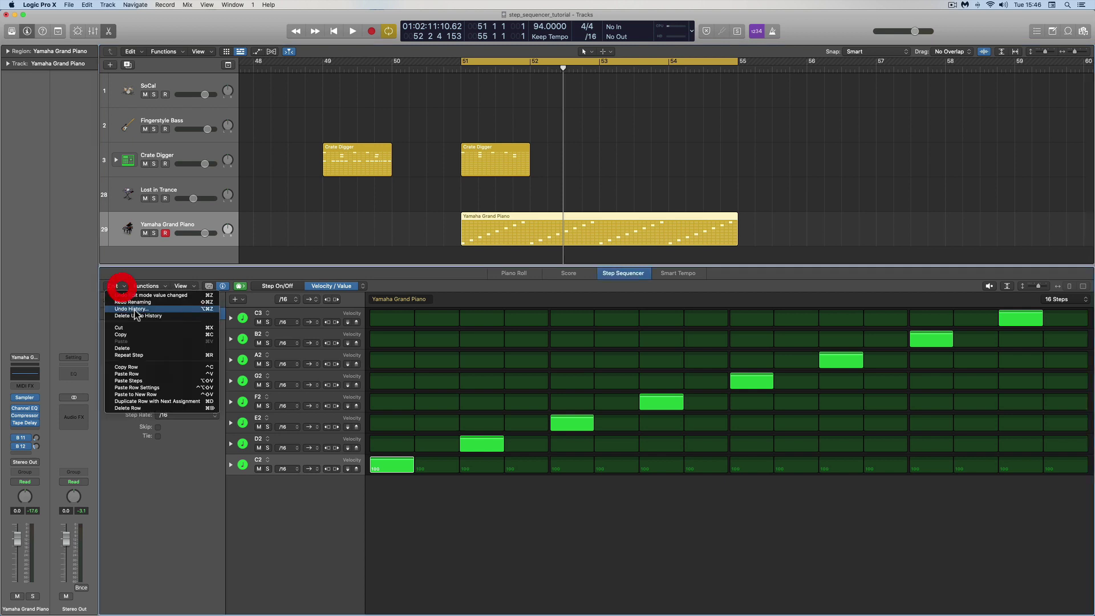
Show the Pattern Browser in place of the local inspector and review the Step Sequencer's view options
left_click(210, 286)
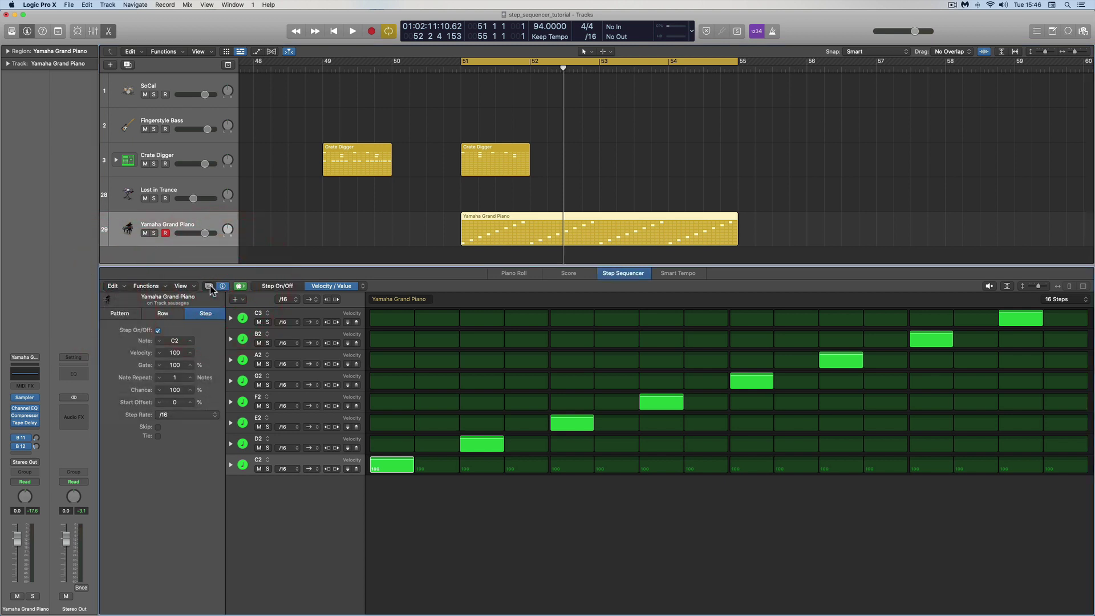
left_click(210, 286)
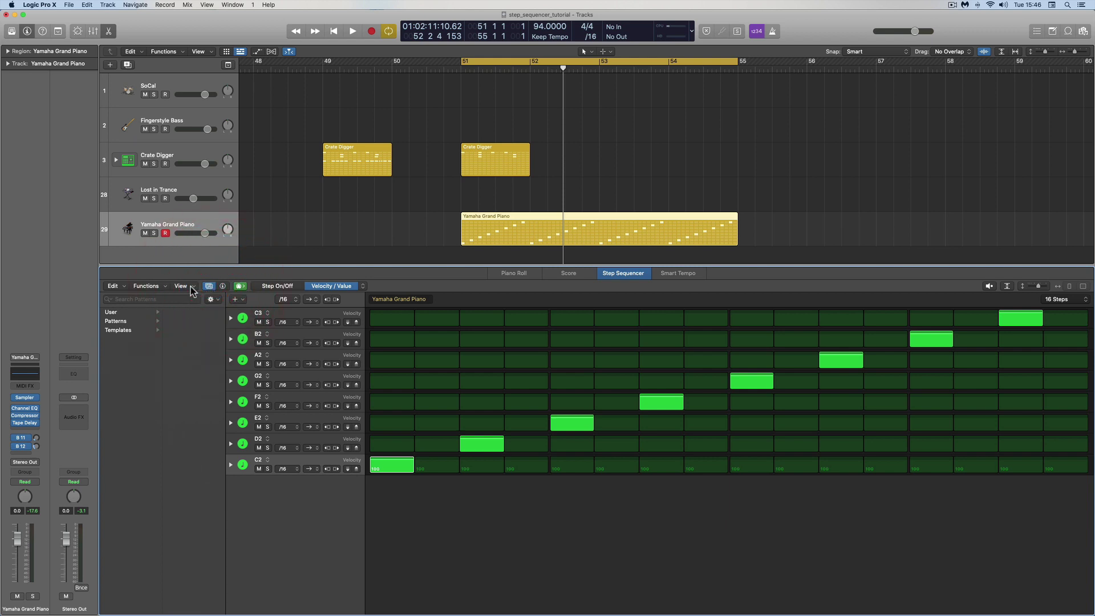
left_click(182, 286)
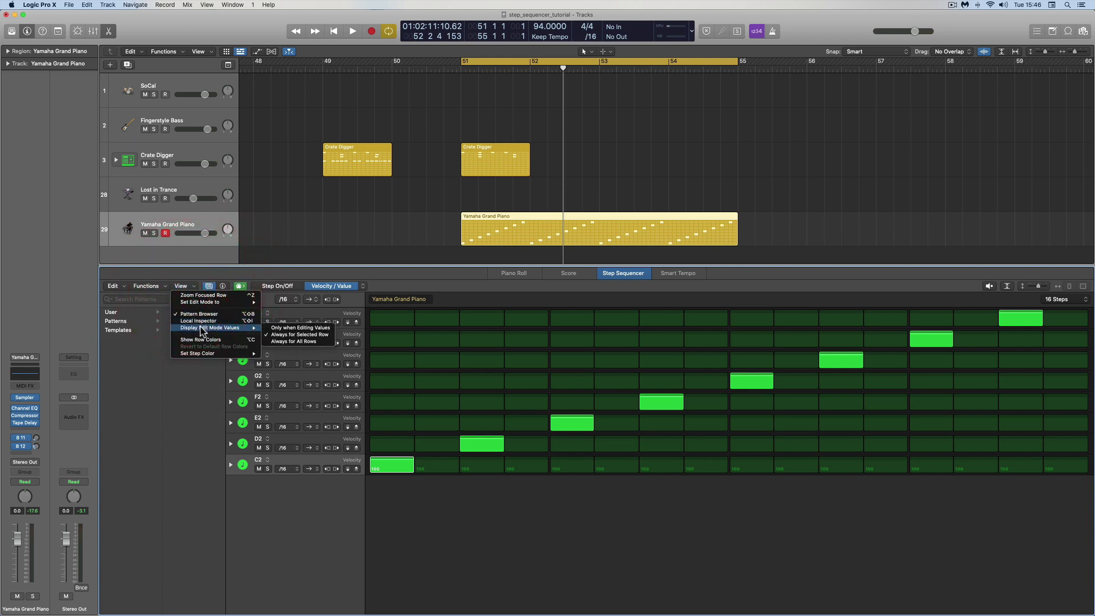
left_click(256, 270)
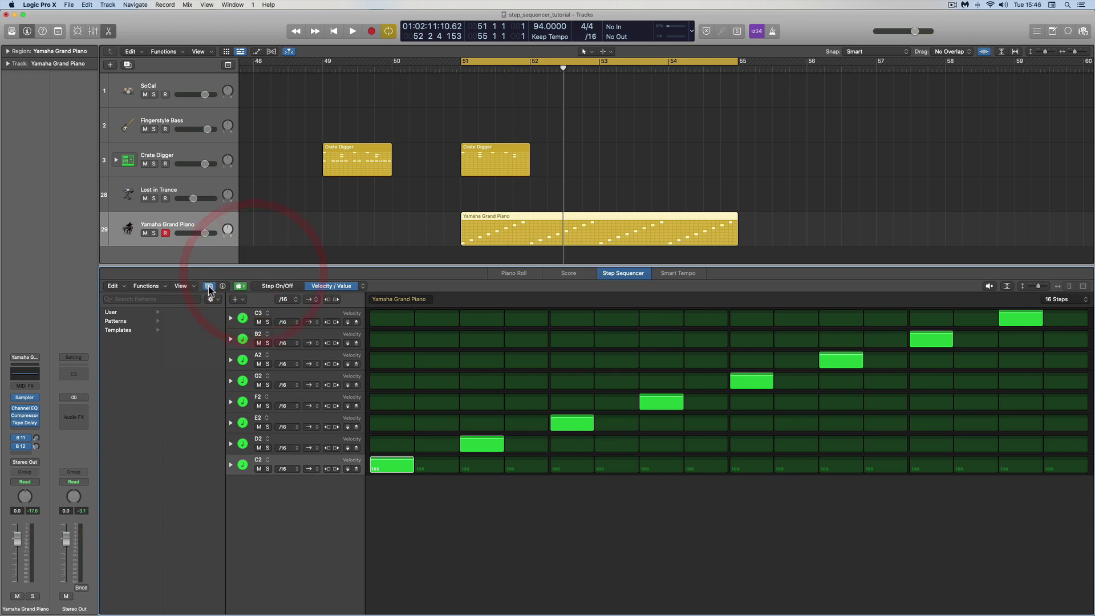
Browse the built-in Patterns categories, including Drums, and the list of scale Templates in the Pattern Browser
left_click(112, 320)
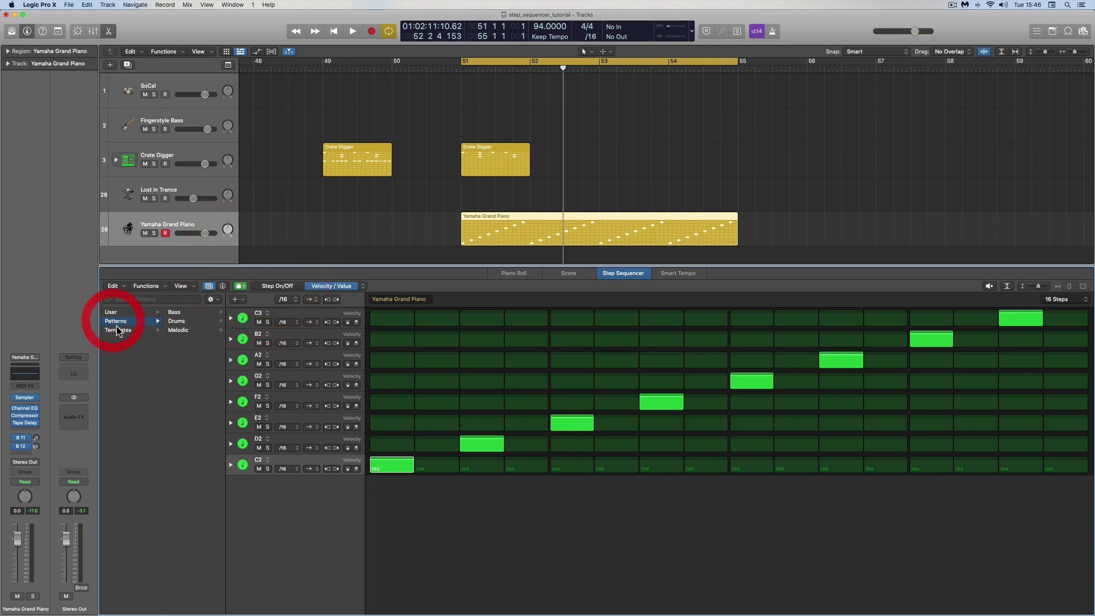
left_click(116, 331)
left_click(111, 321)
left_click(168, 314)
left_click(118, 330)
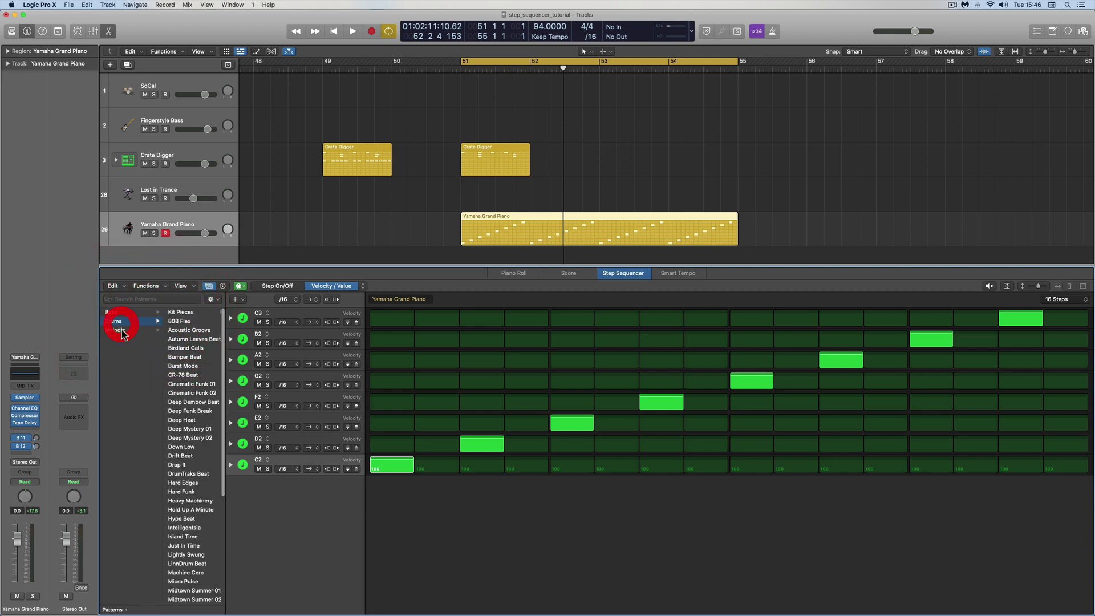
scroll(144, 371, "left", 3)
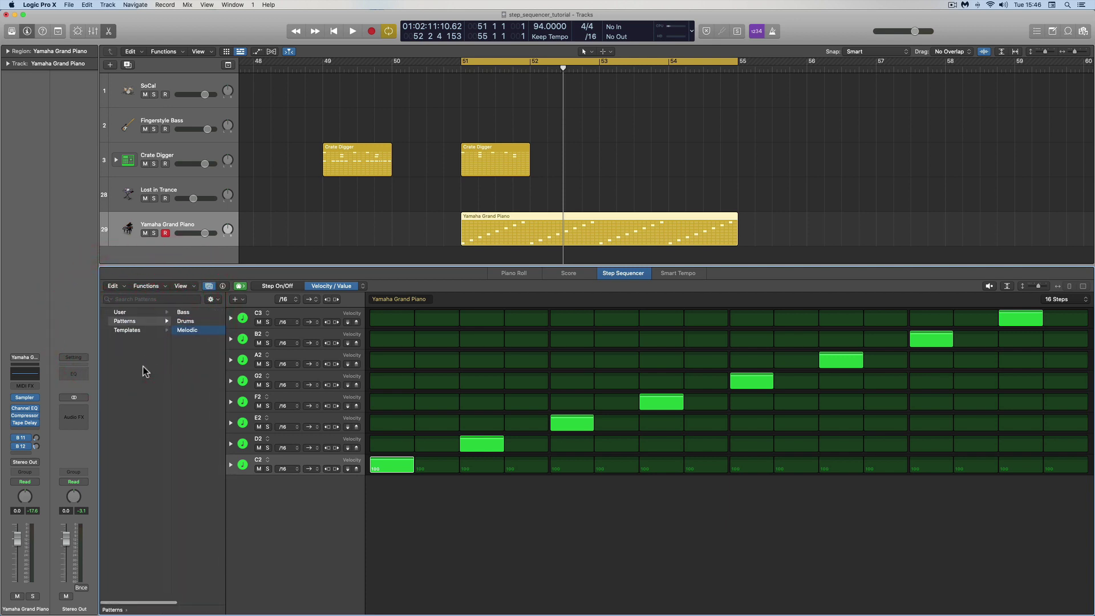
left_click(125, 331)
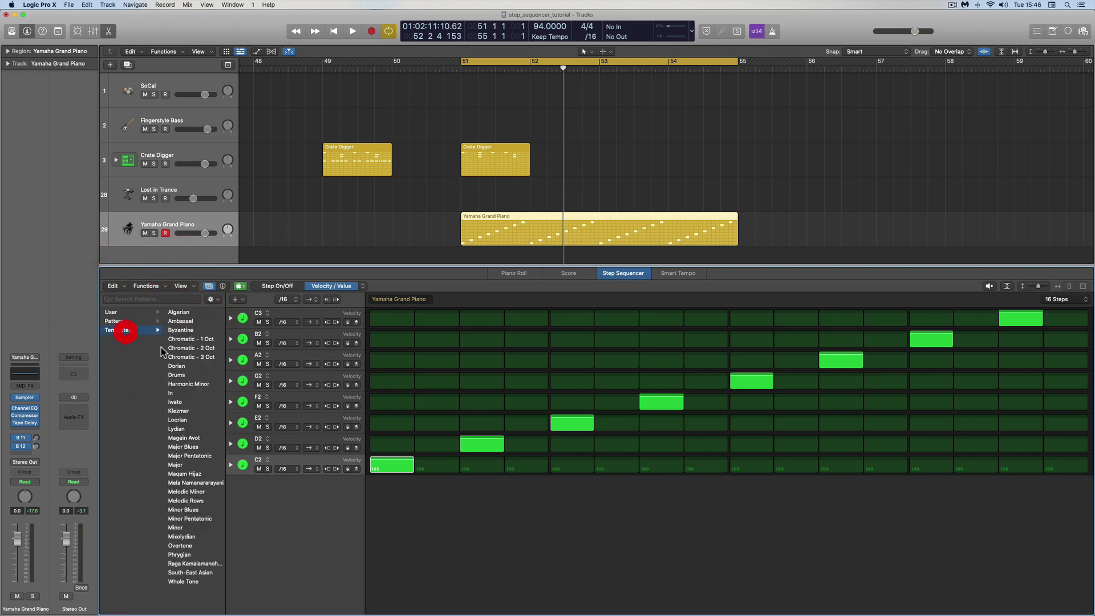
Look through the User folder's Patterns and Templates subfolders in the Pattern Browser
left_click(117, 313)
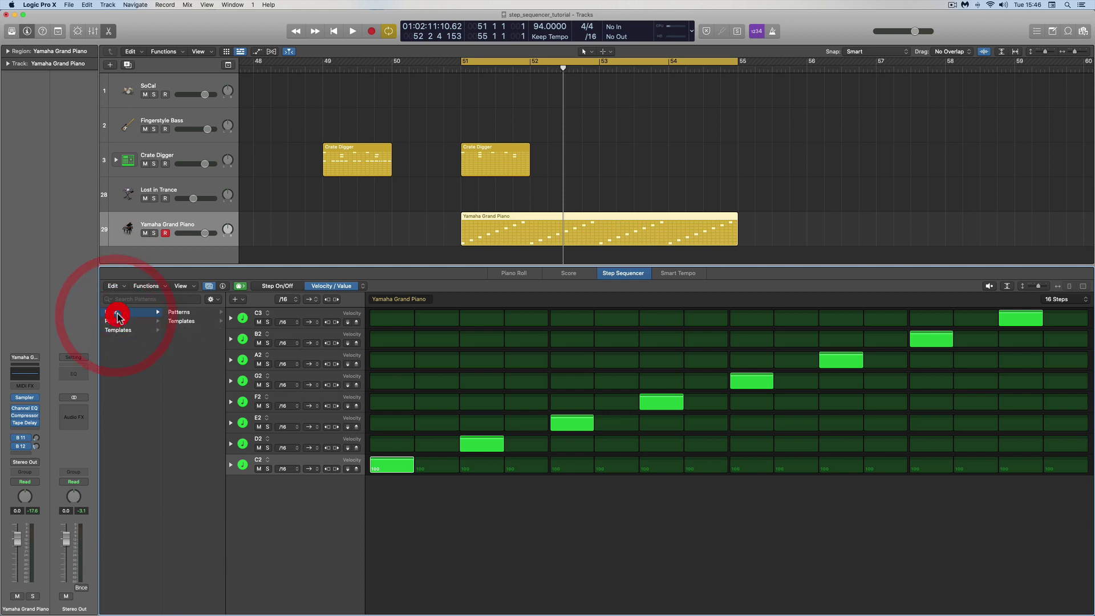
left_click(182, 322)
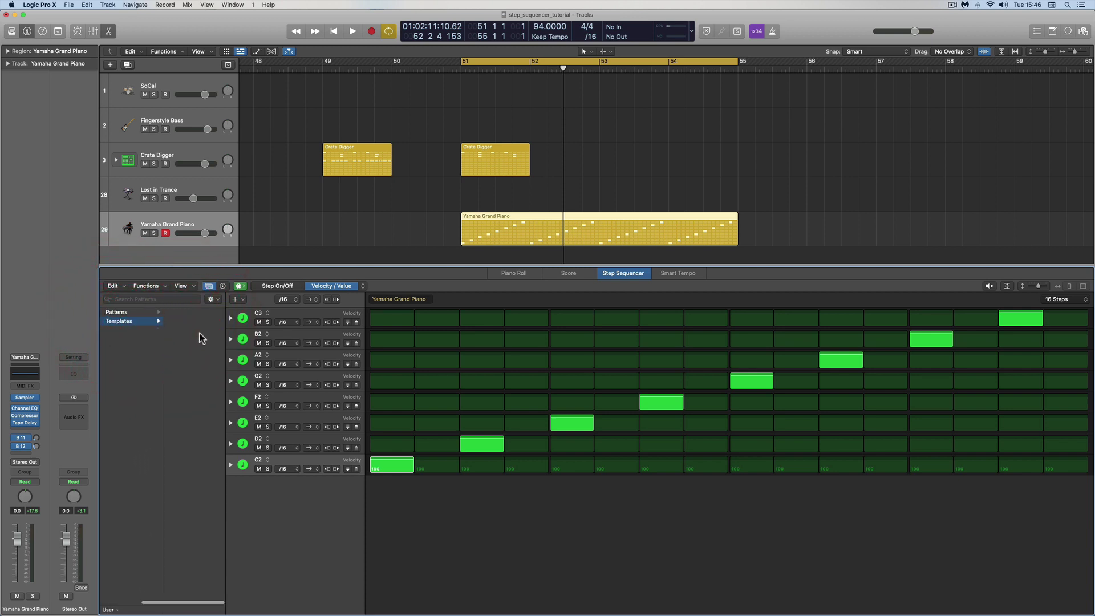
scroll(132, 313, "left", 2)
left_click(176, 314)
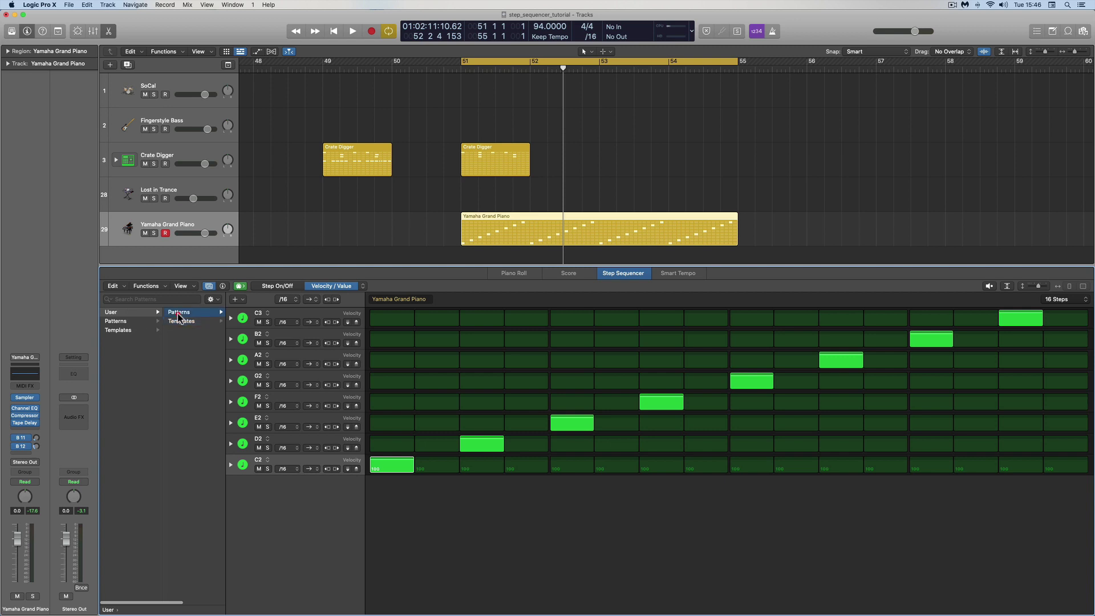
left_click(149, 320)
Review the Pattern Browser's project key and saving options, and return to the list of scale Templates
left_click(212, 299)
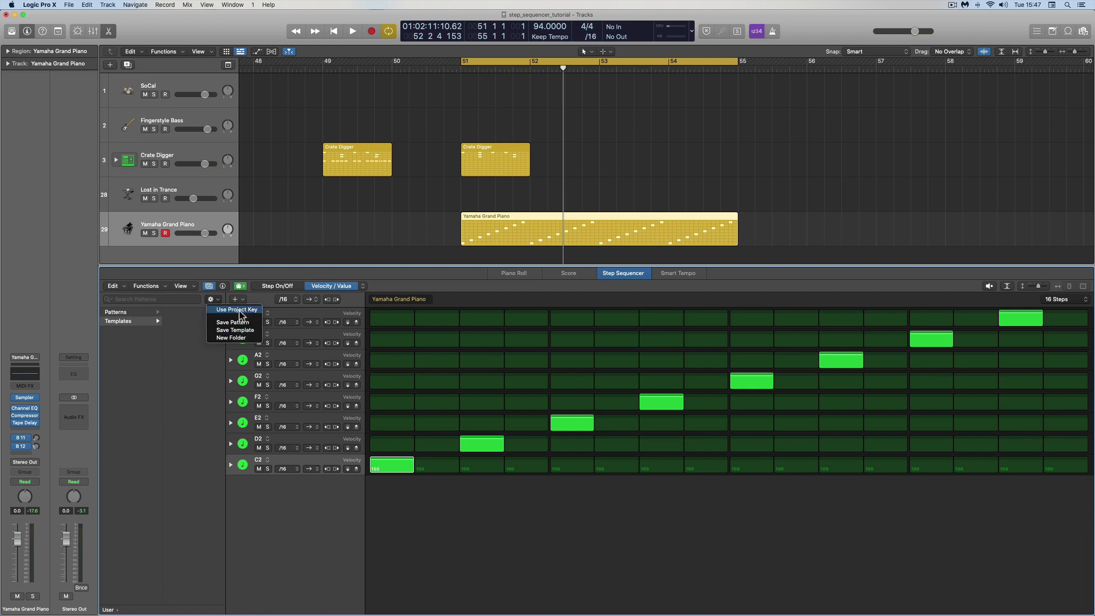
left_click(170, 334)
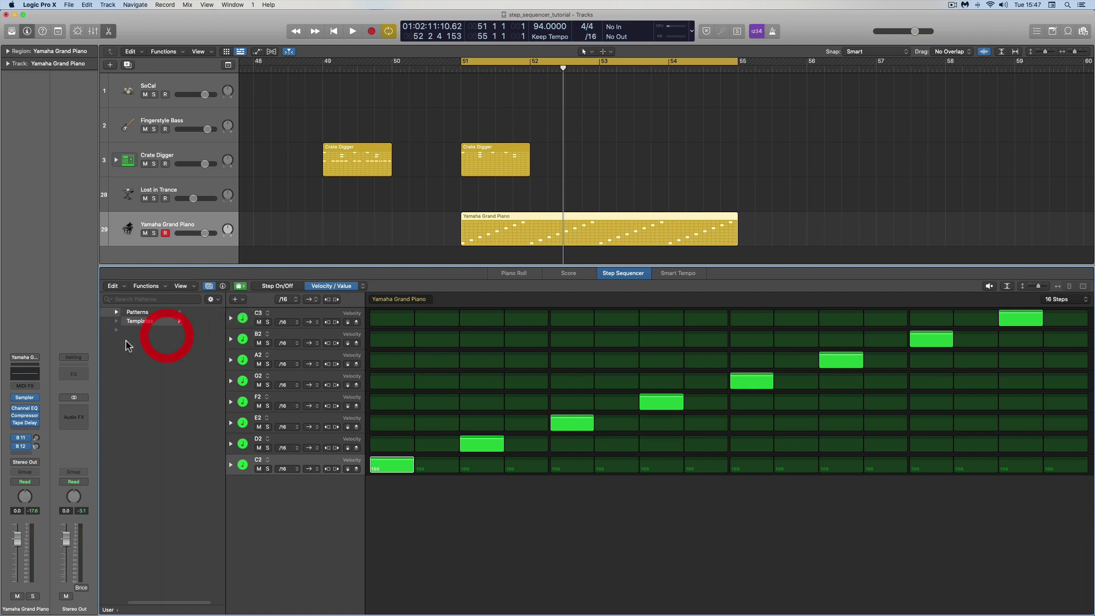
left_click(121, 330)
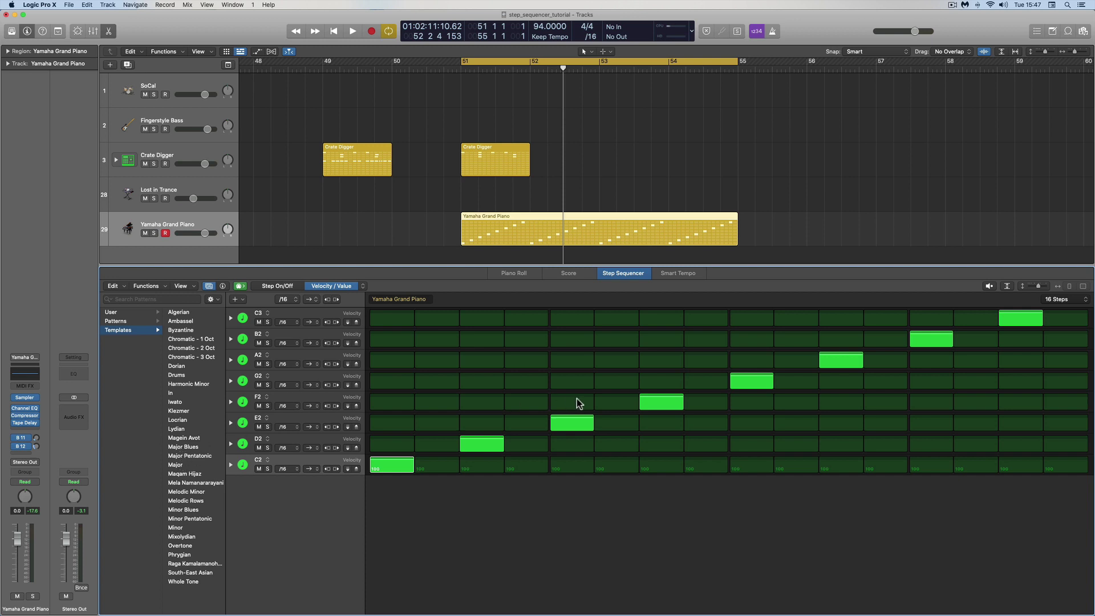
Switch the edit mode to Step On/Off and briefly preview the piano pattern
left_click(279, 286)
left_click(989, 286)
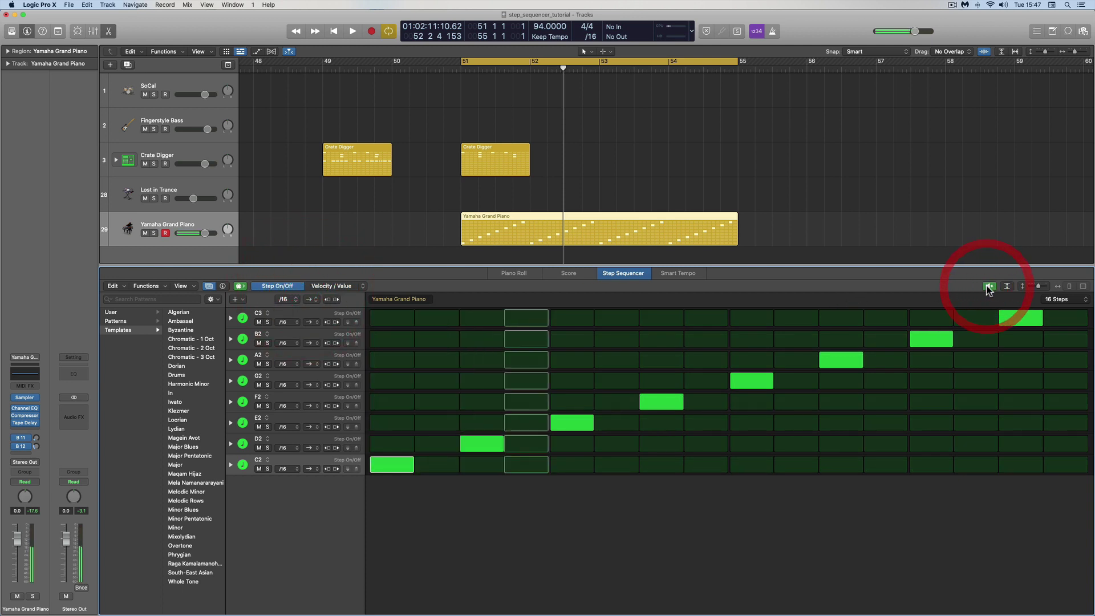
left_click(988, 286)
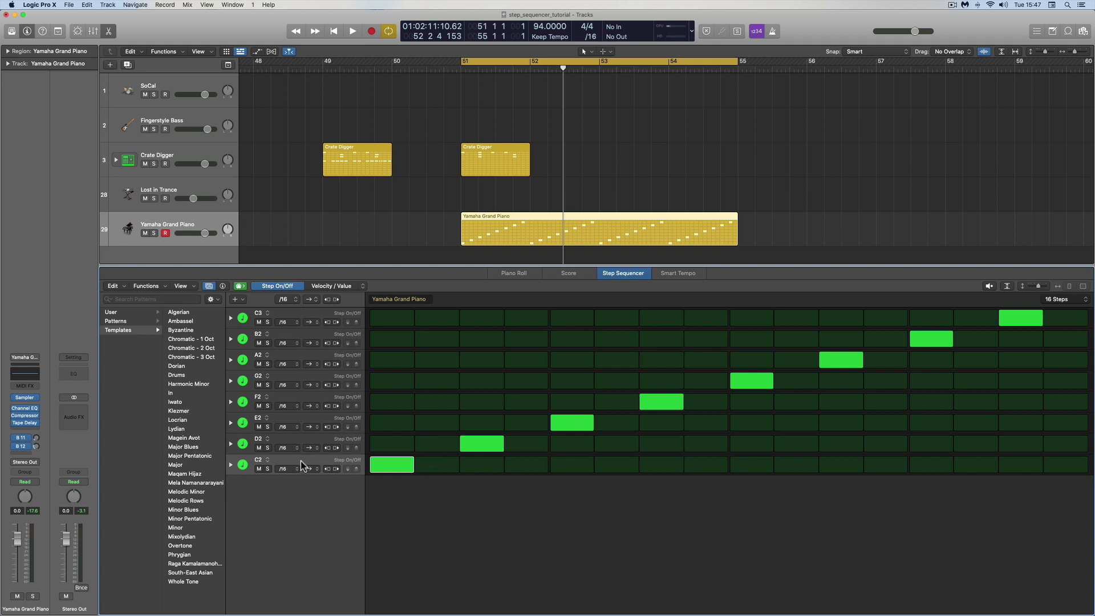
Load the Major template into the piano pattern and replace it with the Harmonic Minor template
left_click(180, 463)
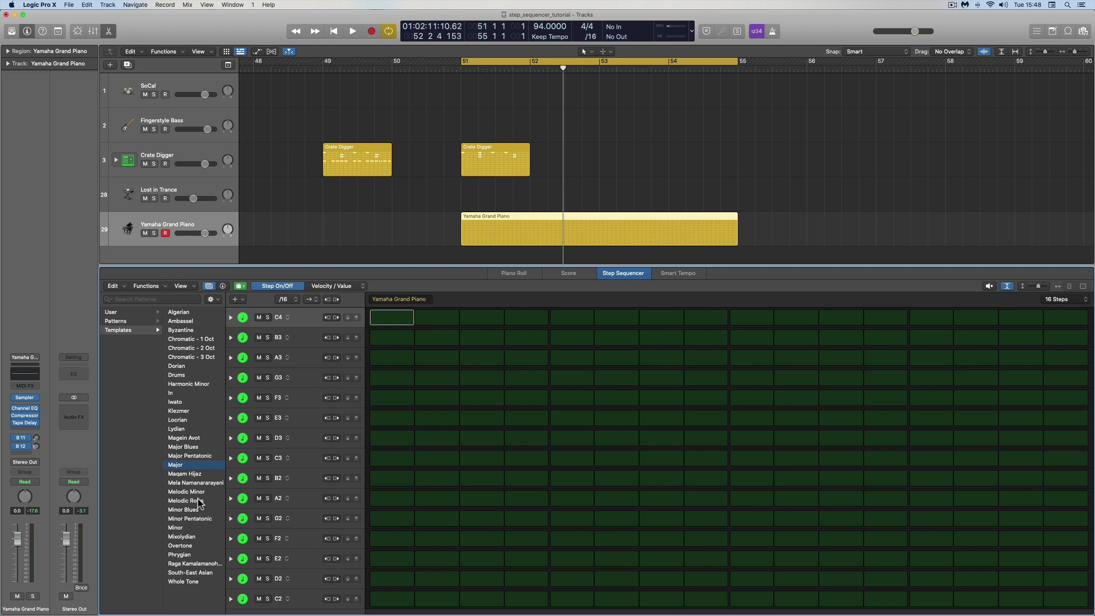
left_click(194, 383)
Switch on notes in the pattern's first half: C2 on step 1, G2 on 3, F2 on 4, B2 on 6 and C3 on 7
left_click(405, 593)
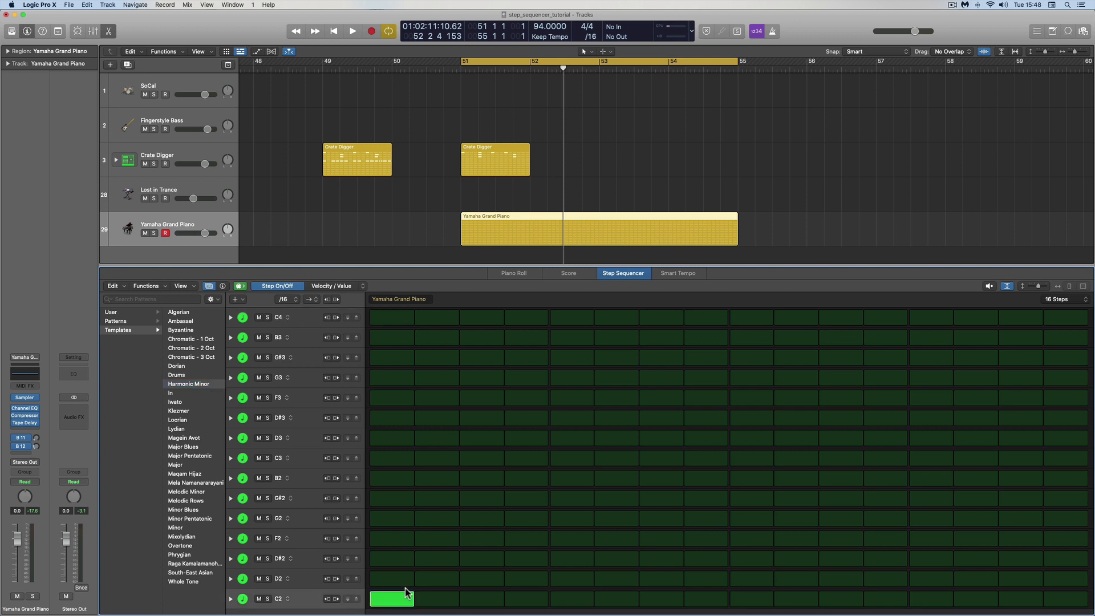
left_click(481, 519)
left_click(520, 539)
left_click(616, 478)
left_click(660, 458)
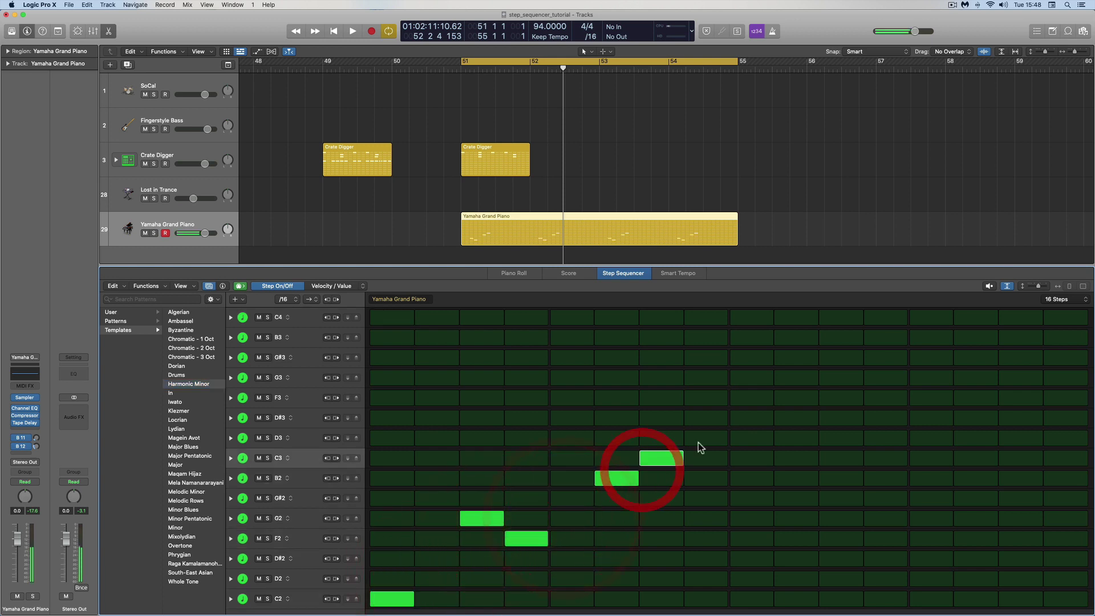
Switch on notes in the second half: F3 on steps 9 and 13, D#3 on 10 and 16, D3 on 11, B3 on 15
left_click(765, 399)
left_click(812, 417)
left_click(861, 445)
left_click(948, 399)
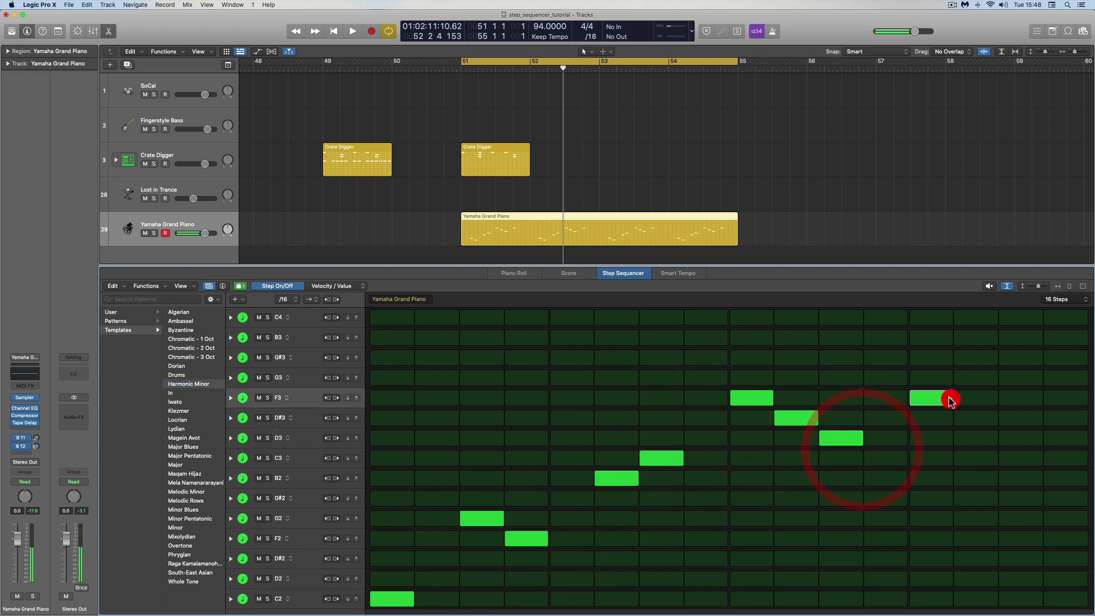
left_click(1021, 339)
left_click(1059, 419)
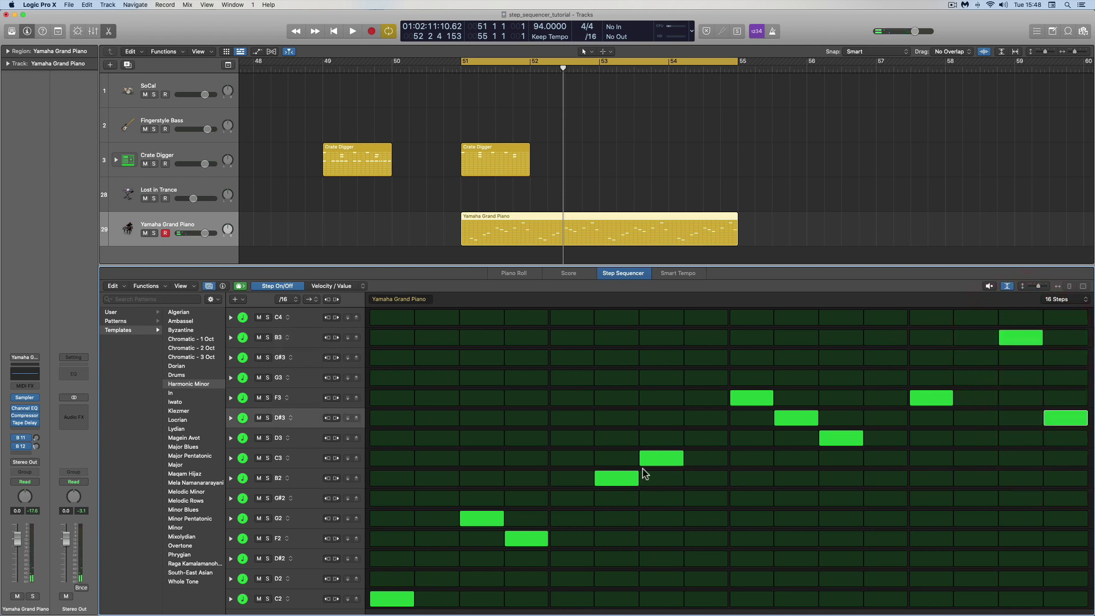
Preview the Harmonic Minor melody and clear all of its steps from the pattern
left_click(990, 286)
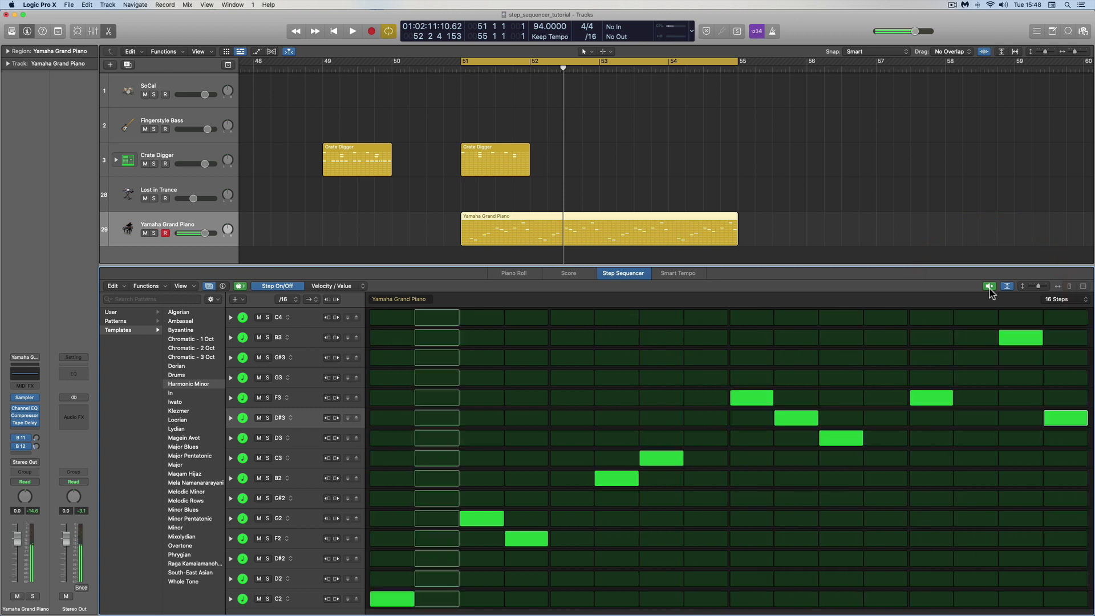
left_click(989, 286)
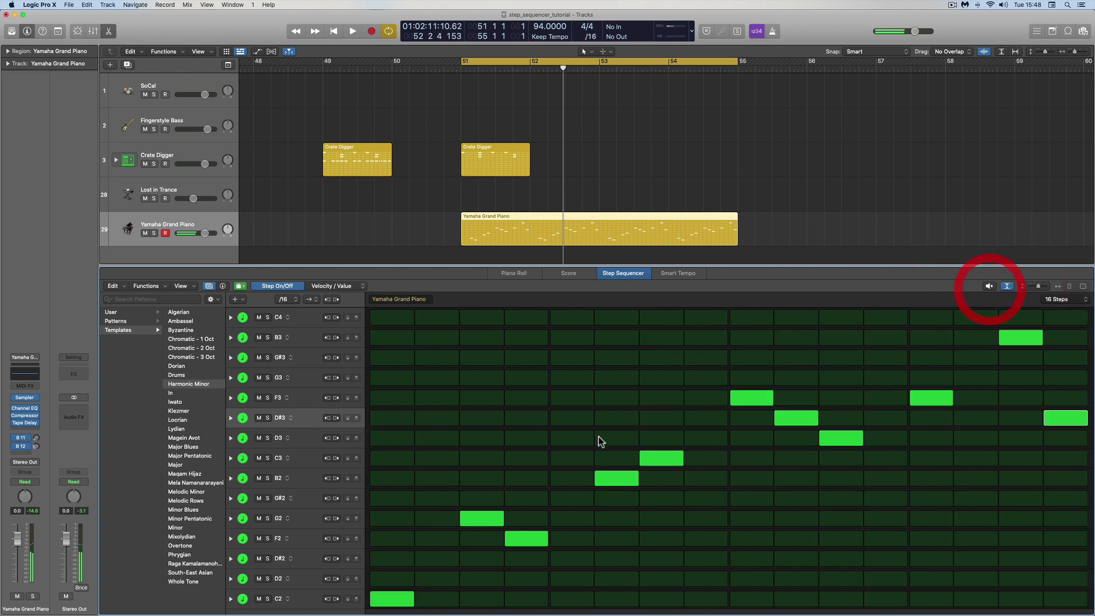
left_click(162, 287)
left_click(167, 374)
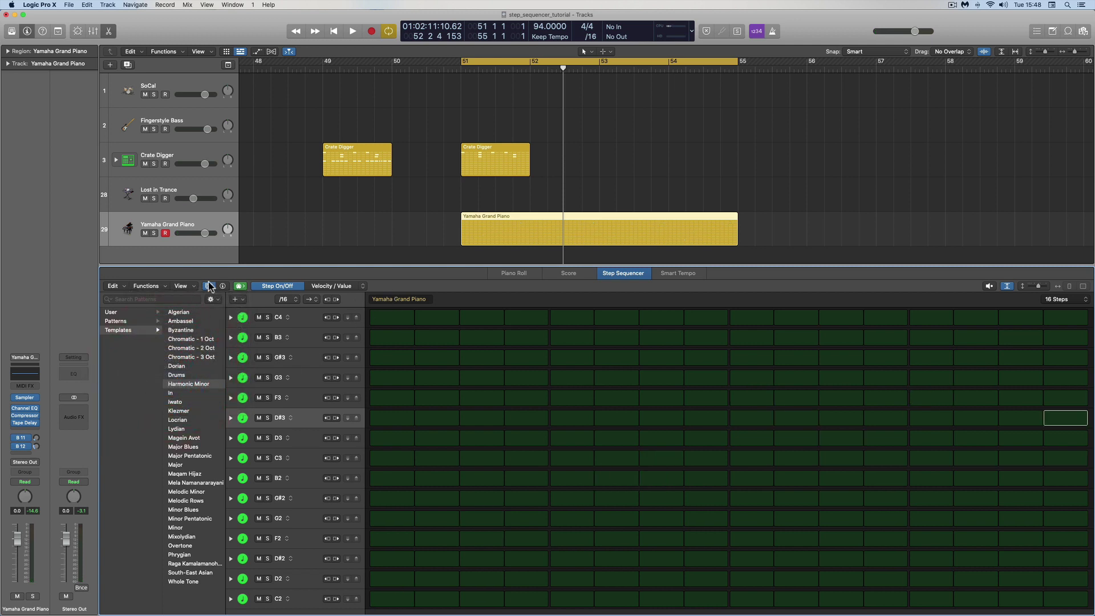
Show the Pattern Browser's Patterns categories and examine the Use Project Key option
left_click(142, 321)
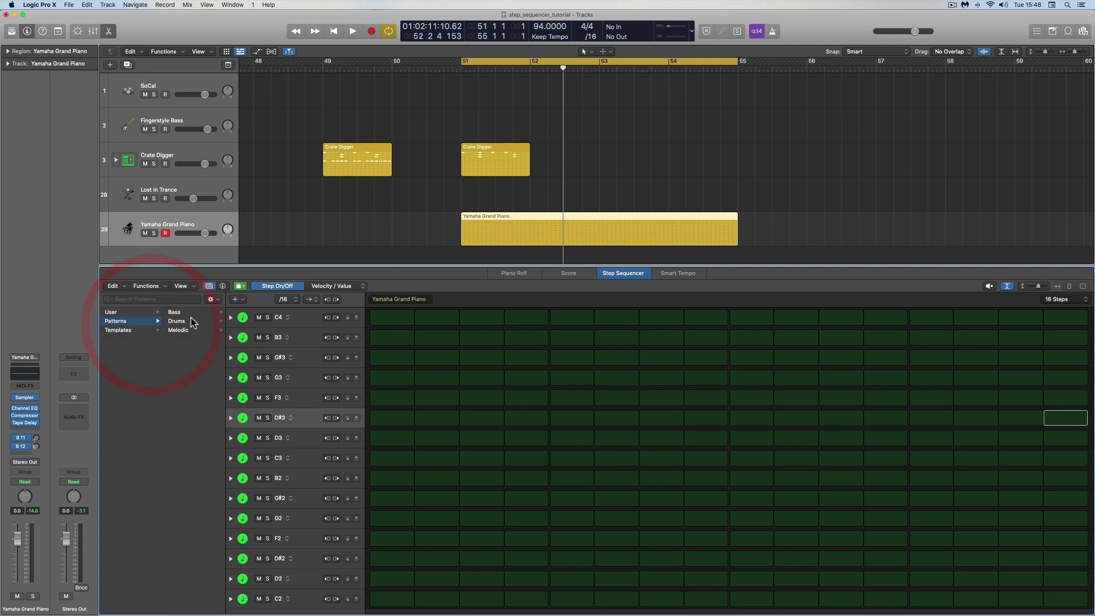
left_click(212, 302)
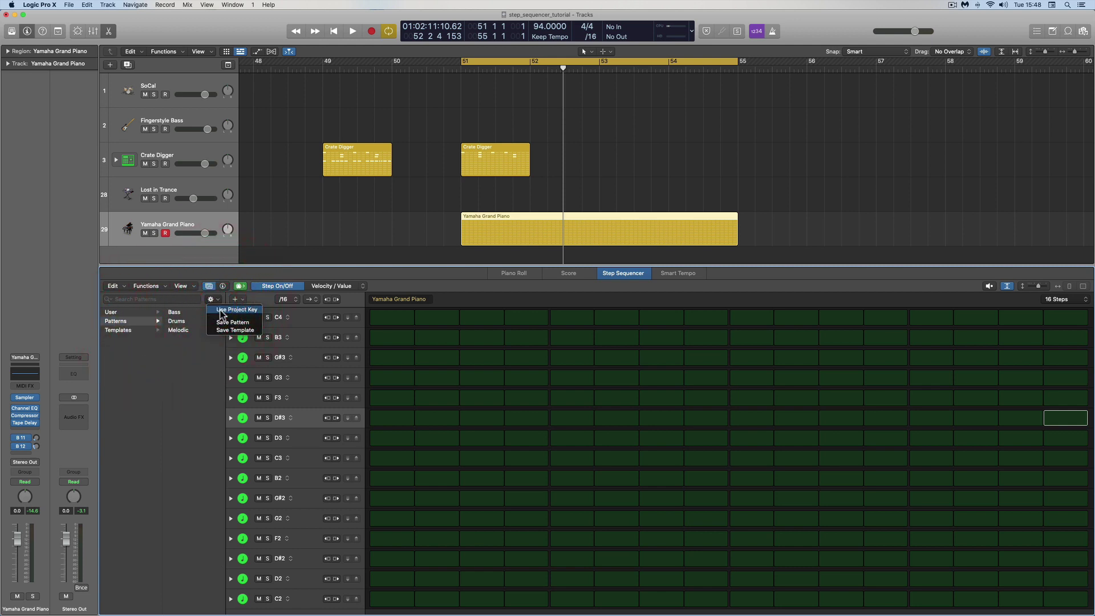
left_click(368, 277)
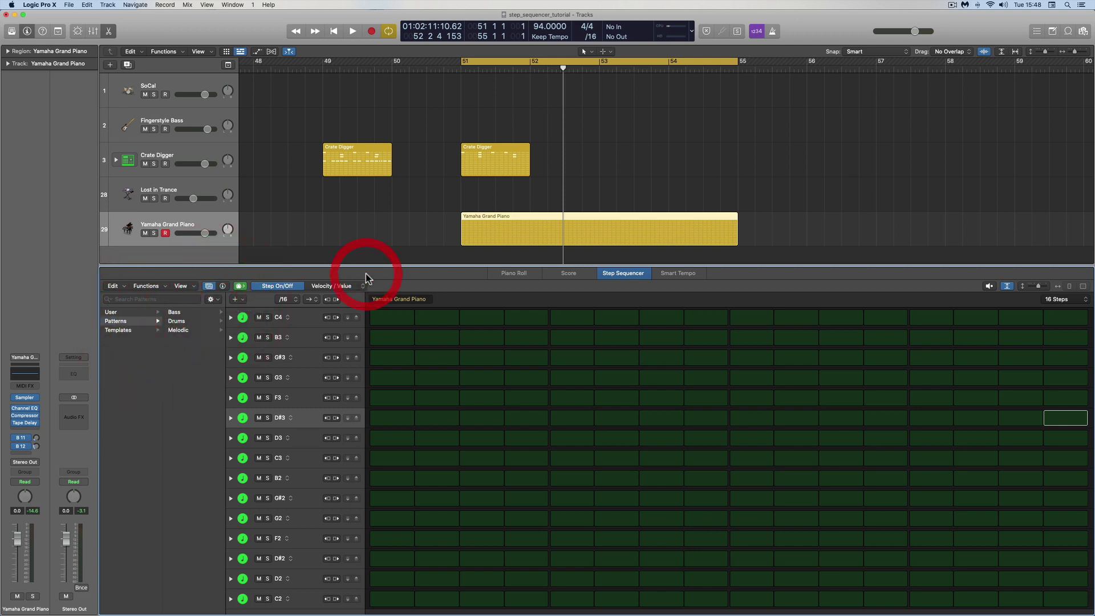
left_click(212, 299)
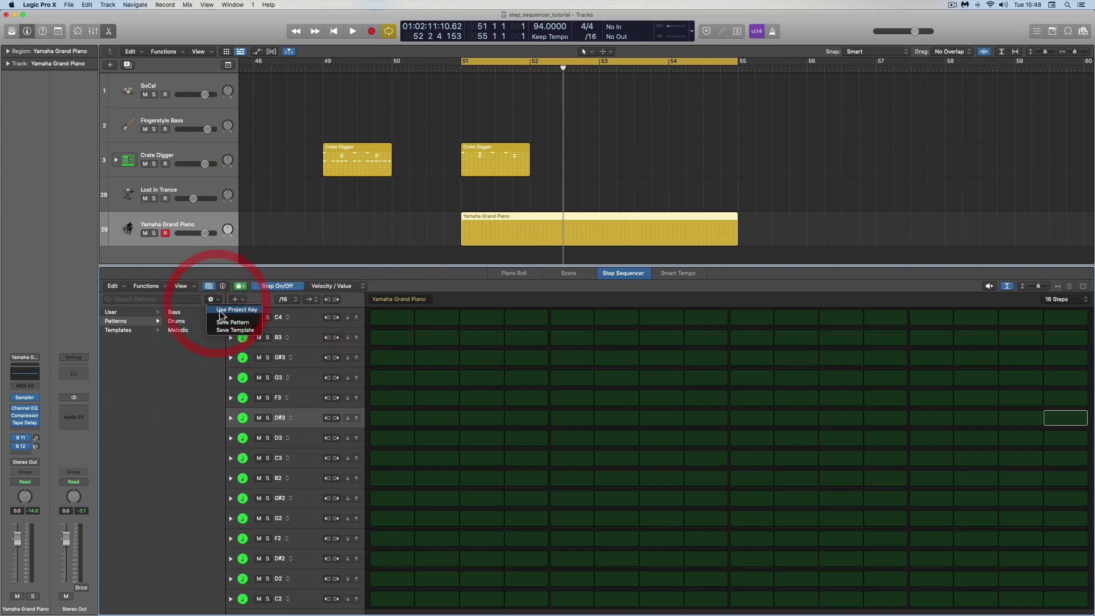
left_click(379, 276)
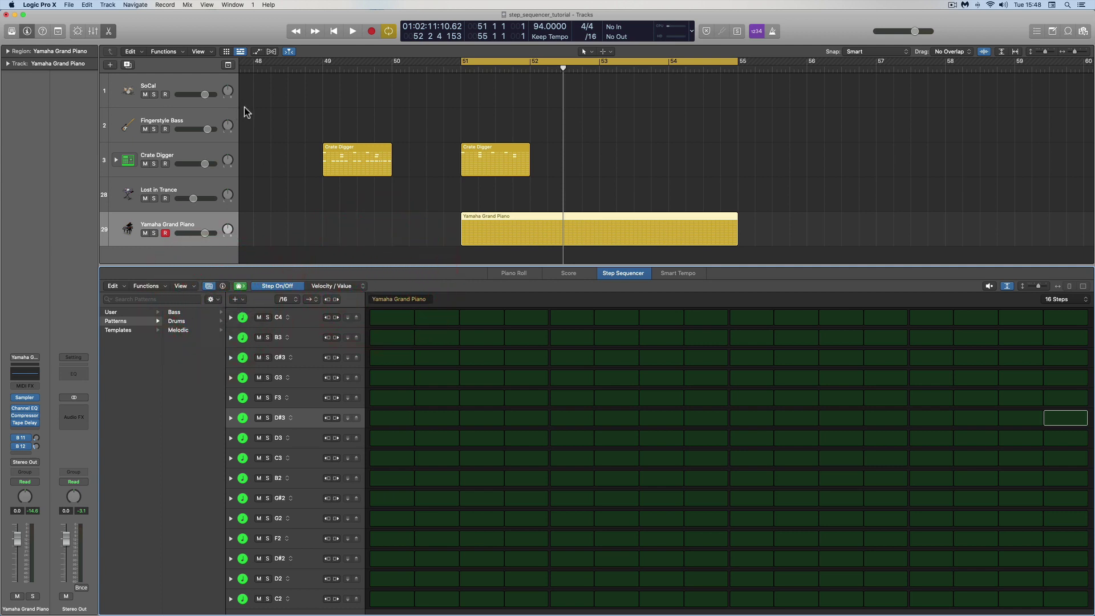
Check the key signature in the global tracks at the project start, and revisit the Use Project Key option
scroll(245, 123, "left", 5)
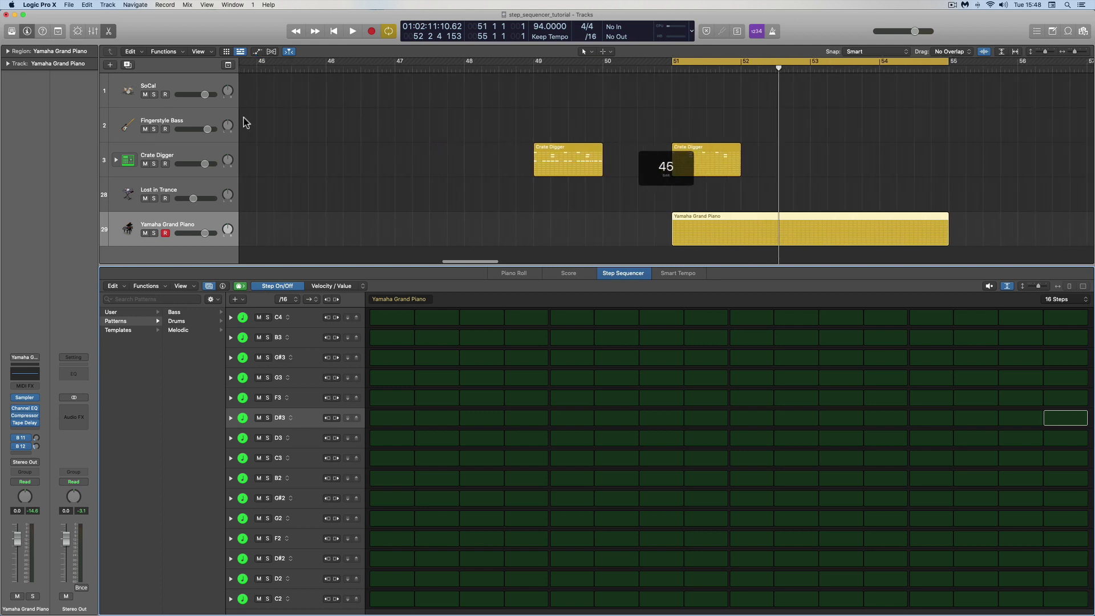
left_click(334, 32)
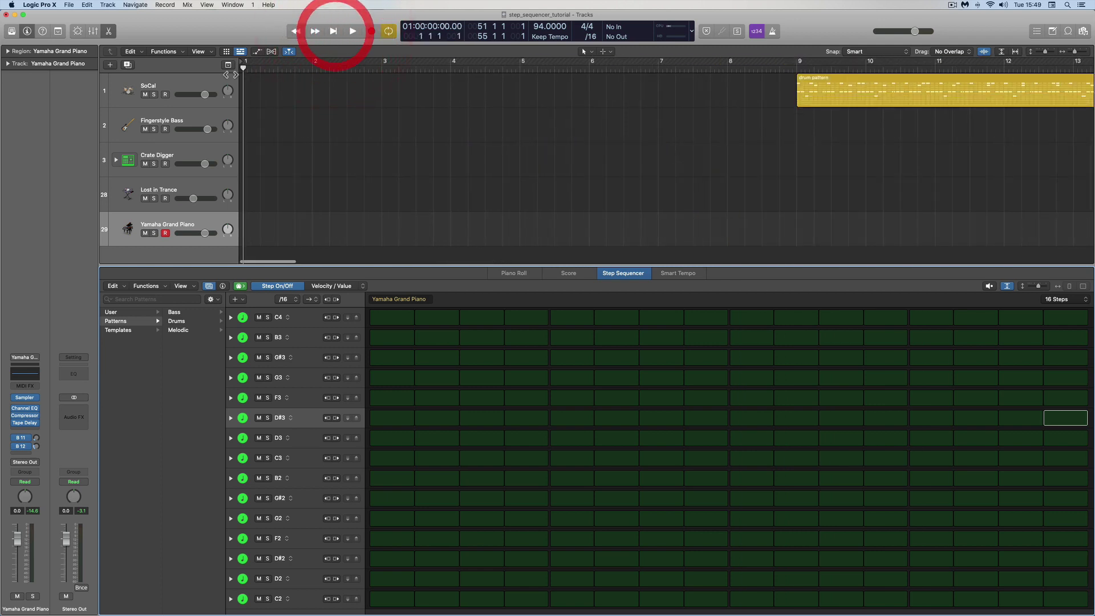
left_click(228, 64)
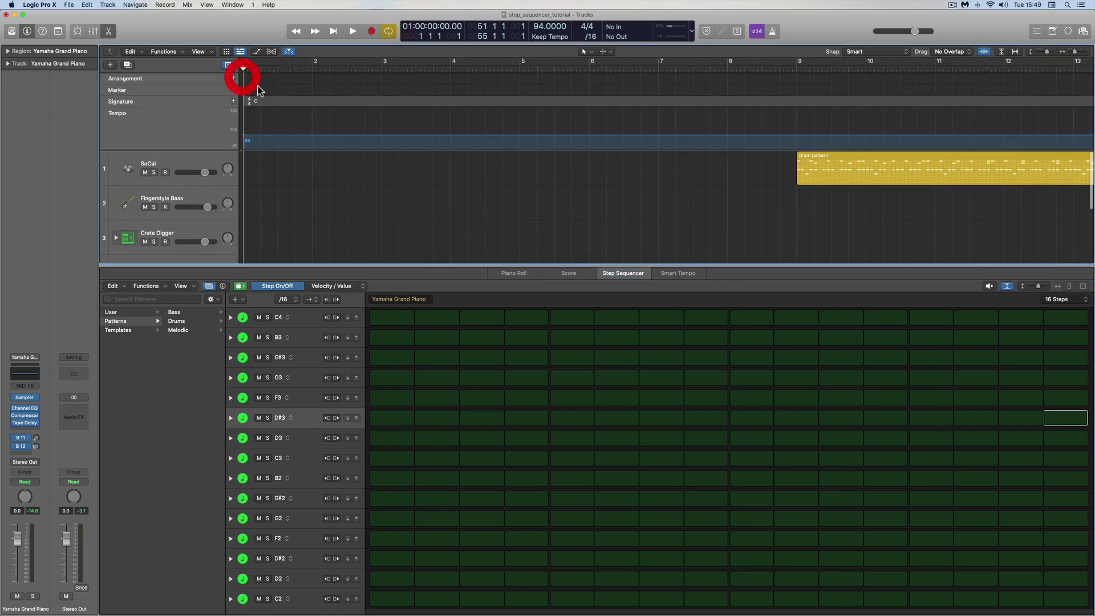
left_click(230, 66)
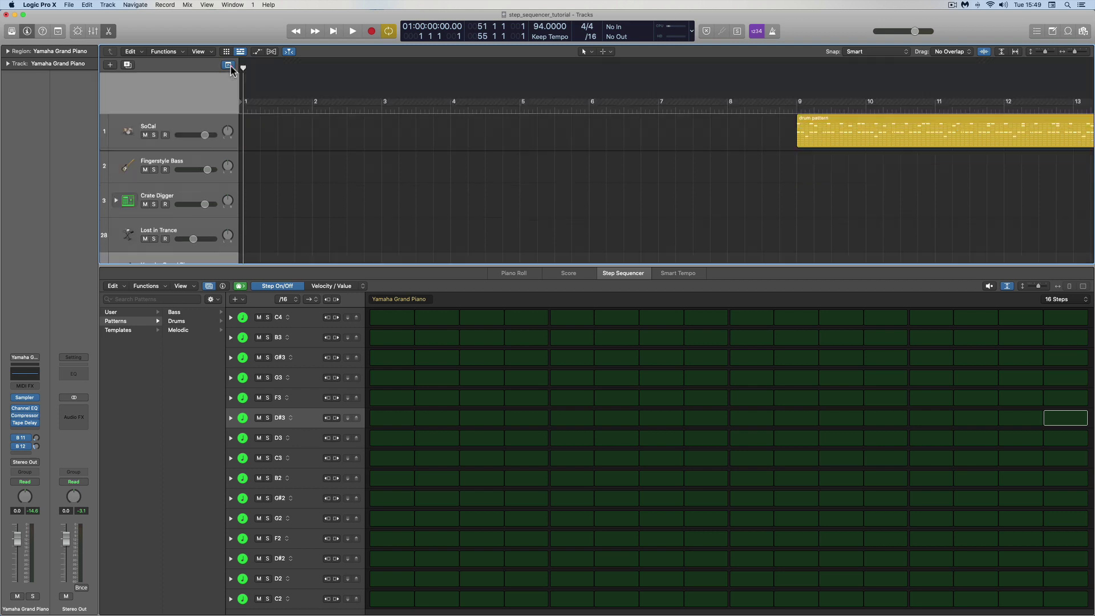
left_click(213, 299)
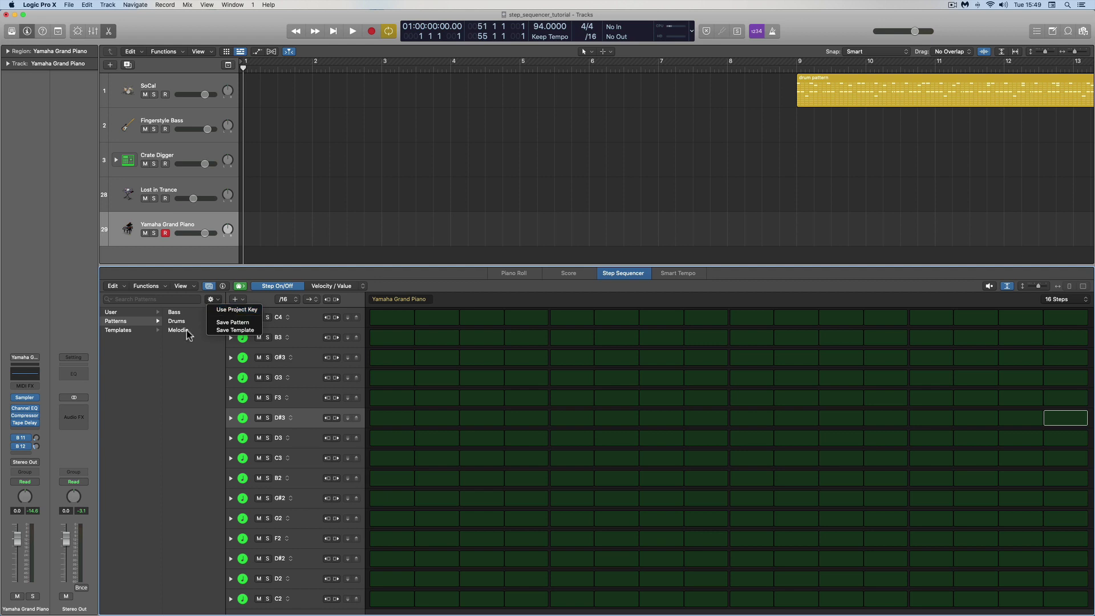
Try the Chromatic - 1 Oct, Harmonic Minor, Minor and Maqam Hijaz templates, and finish with the Raga Kamalamanoh... template loaded
left_click(120, 330)
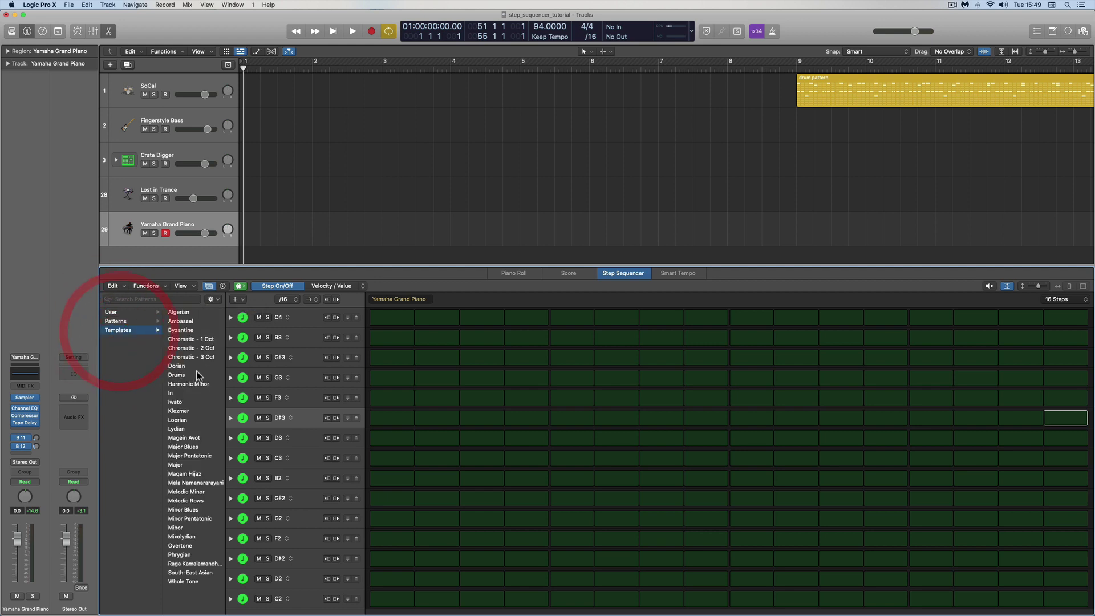
left_click(191, 342)
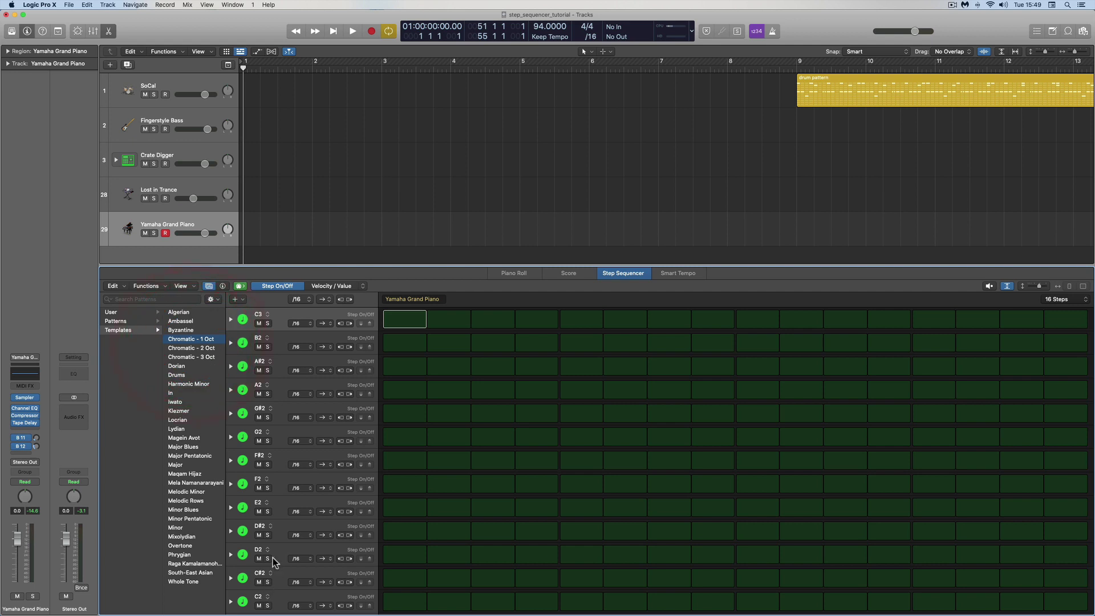
left_click(188, 384)
left_click(183, 529)
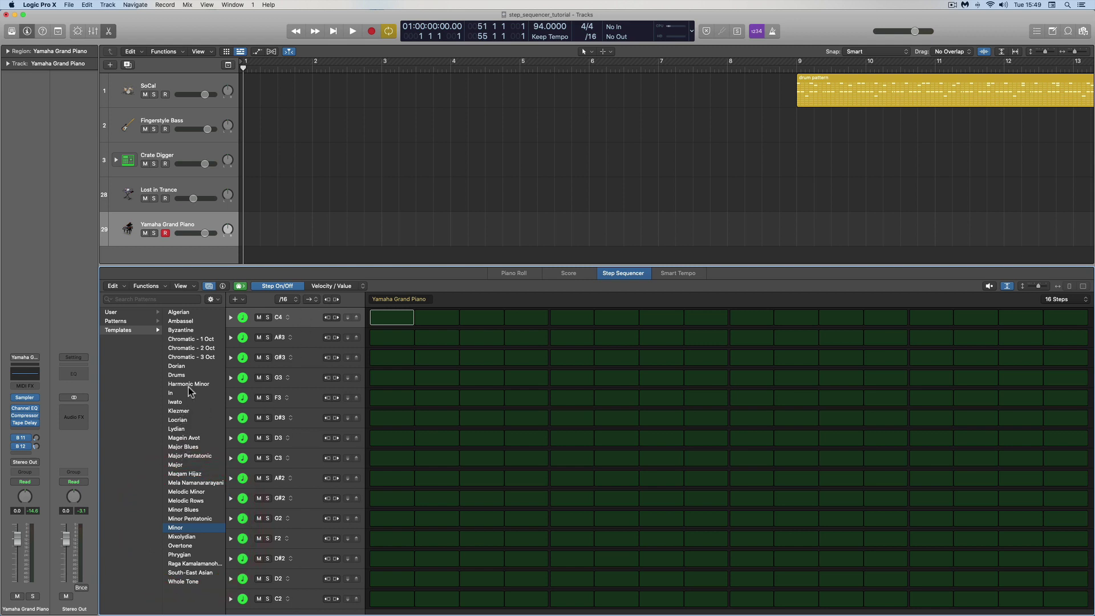
left_click(192, 474)
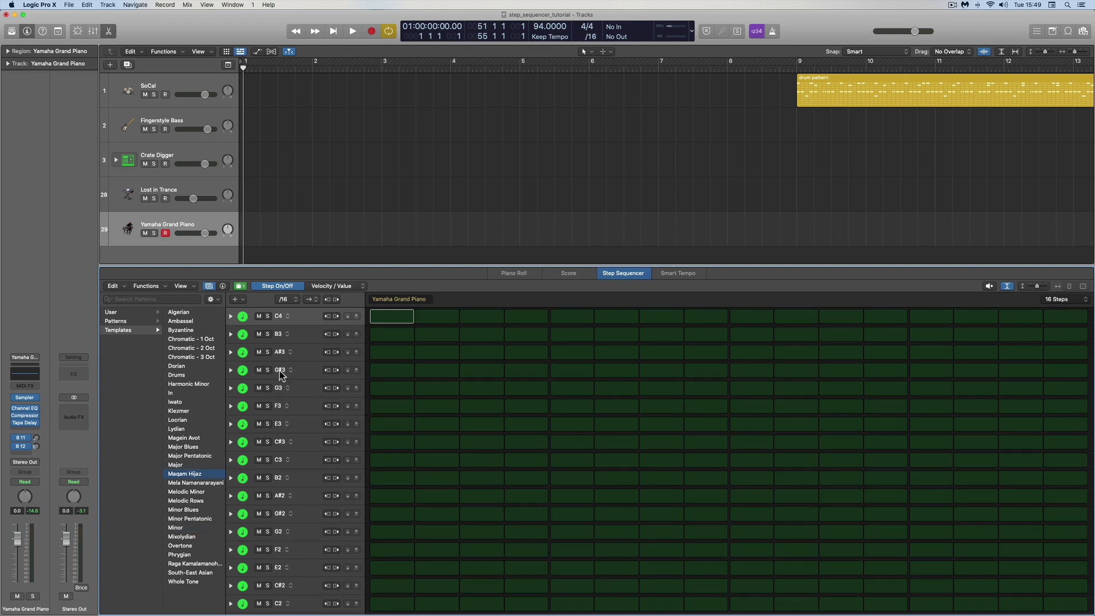
left_click(194, 565)
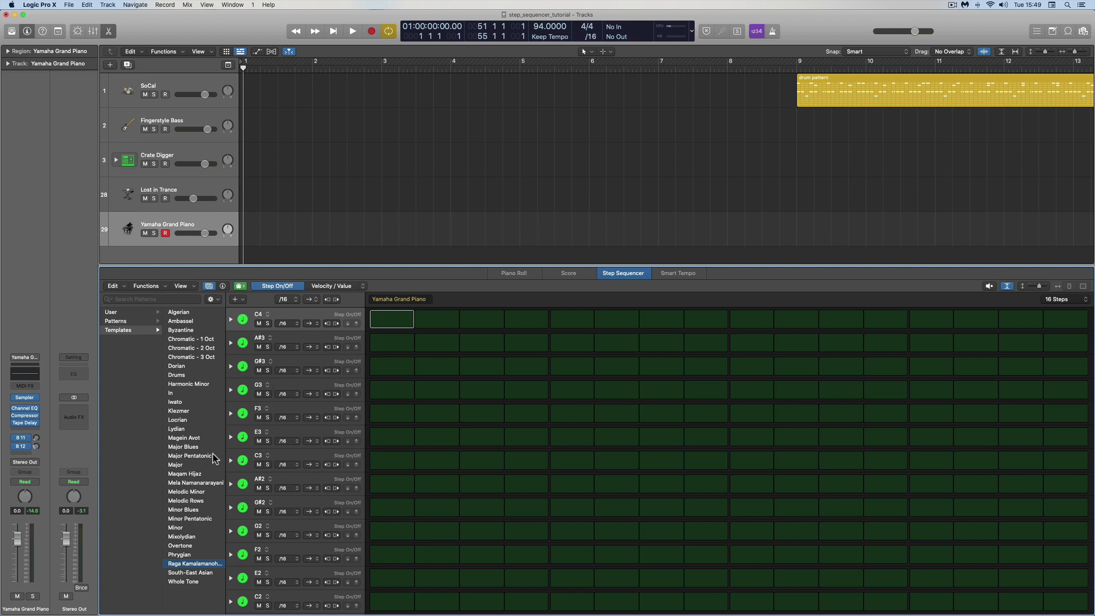
Review the pattern and template saving options once more and hide the Pattern Browser
left_click(218, 298)
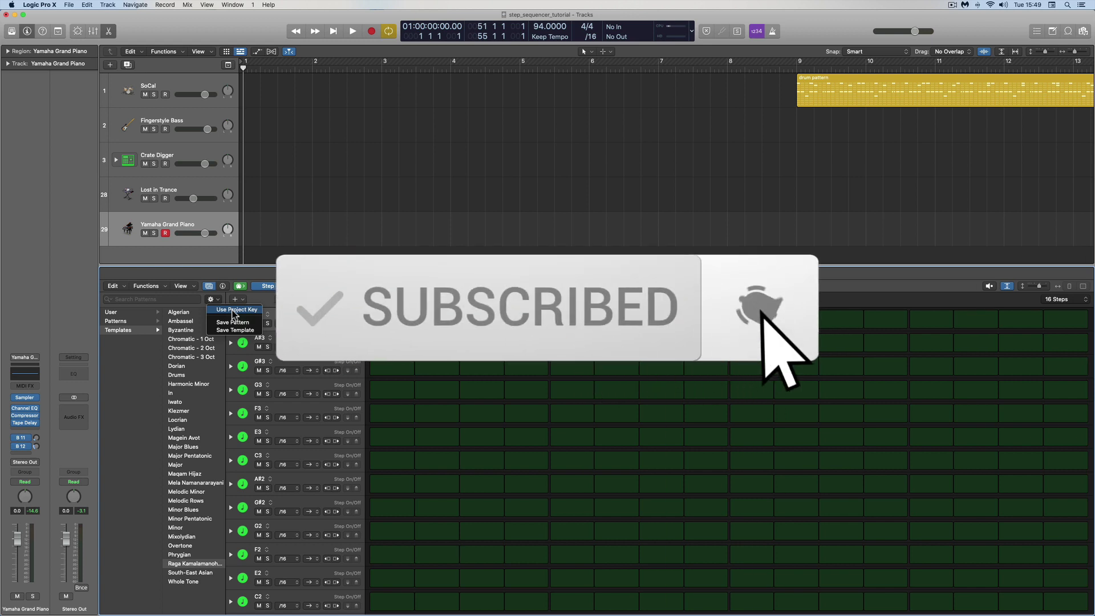
left_click(258, 295)
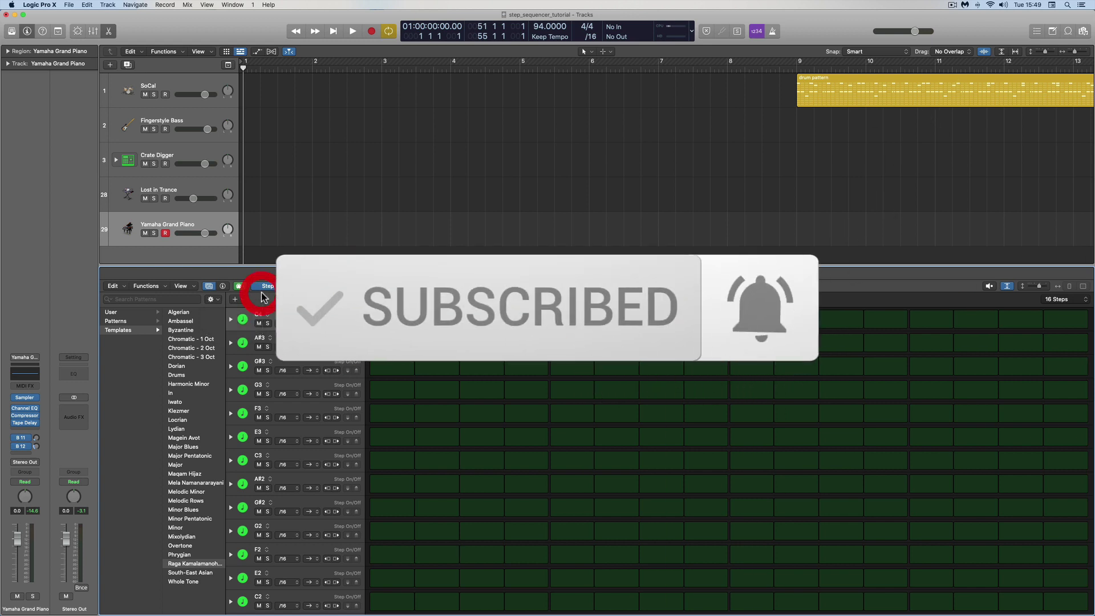
left_click(209, 287)
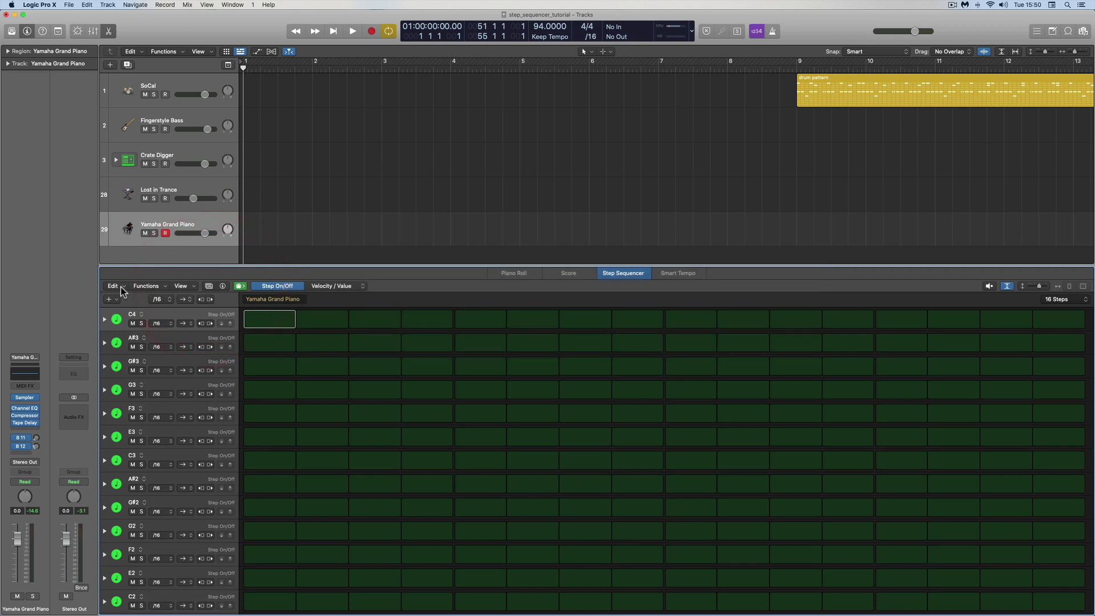
Review the Step Sequencer's editing commands and the row commands available for the C4 row
left_click(117, 285)
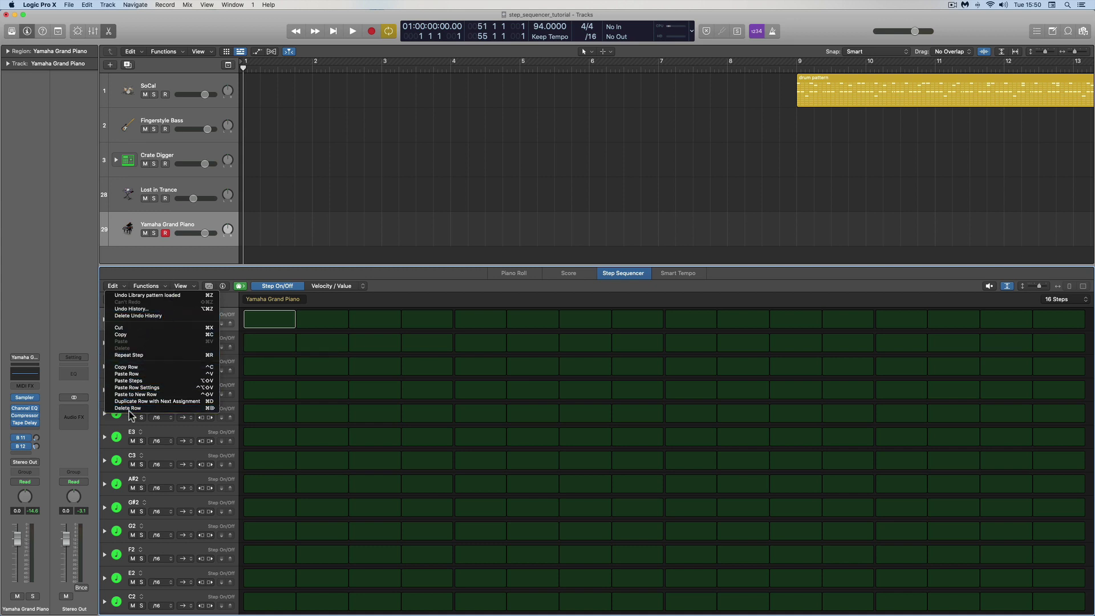
left_click(185, 278)
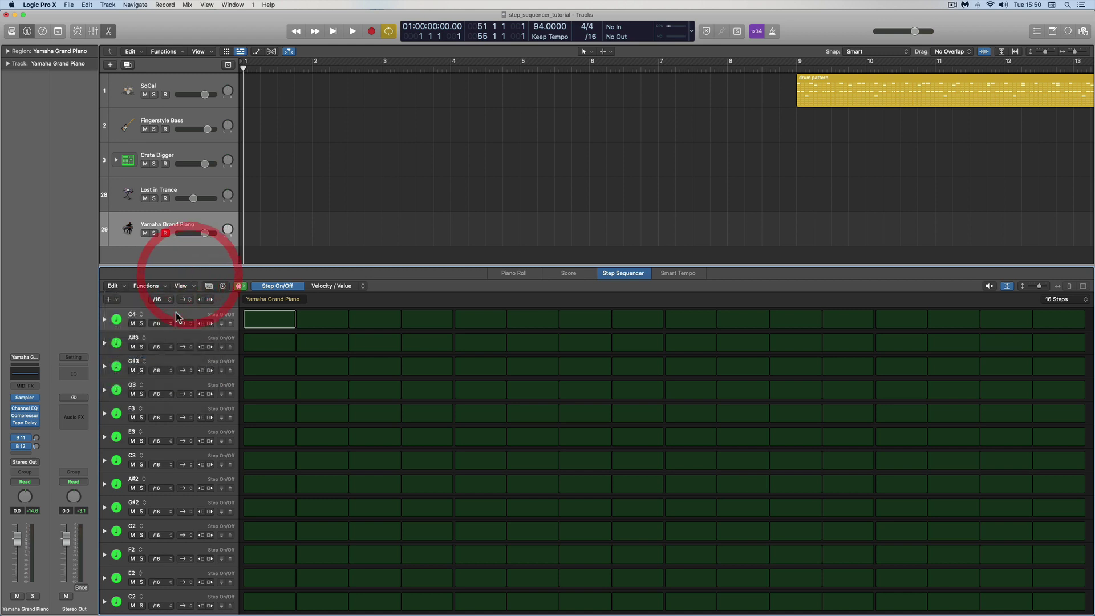
right_click(176, 313)
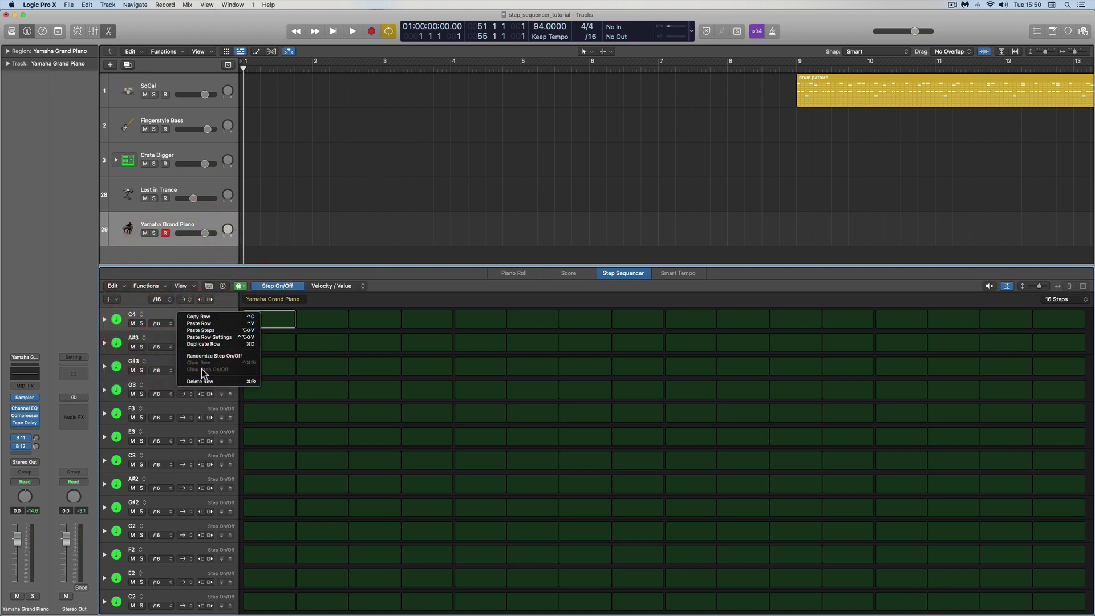
right_click(163, 312)
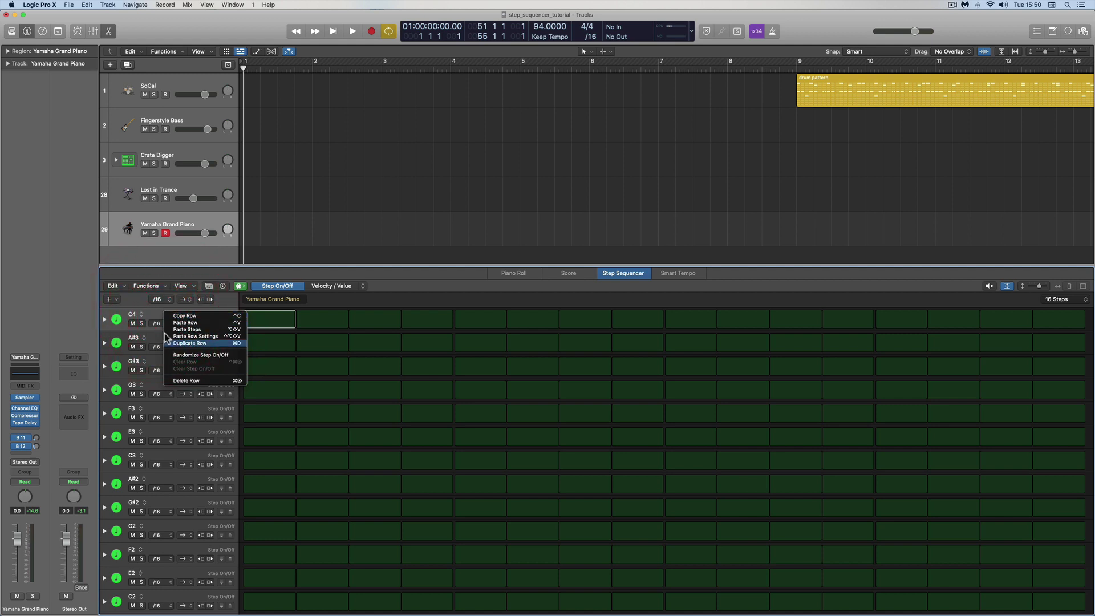
Examine the Step Sequencer's transpose, clear and randomize functions alongside the commands available for the C4 row
left_click(155, 311)
left_click(166, 289)
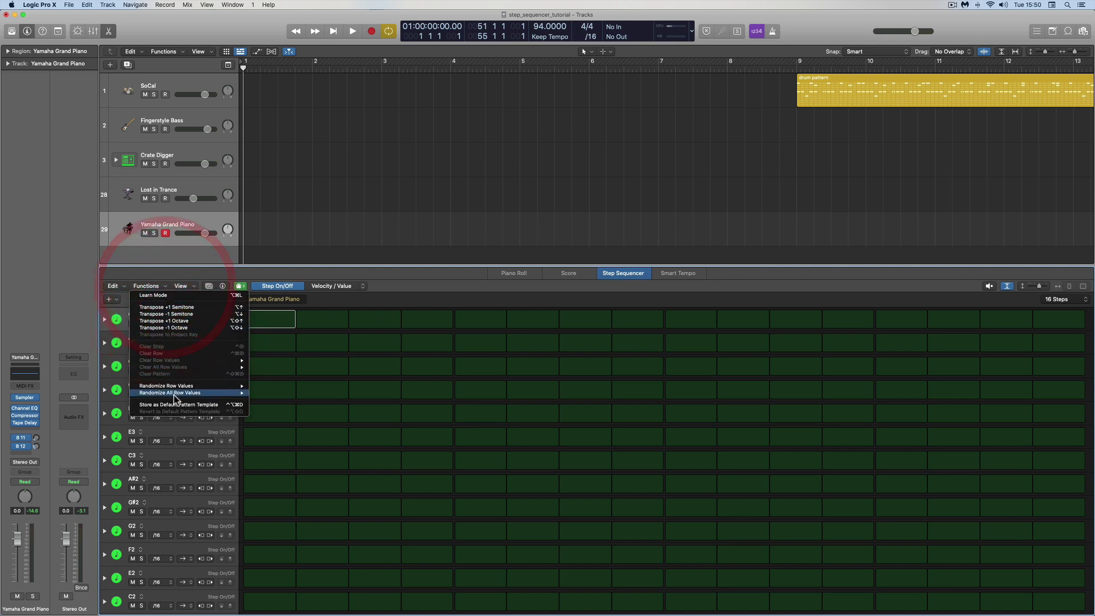
left_click(222, 286)
right_click(182, 314)
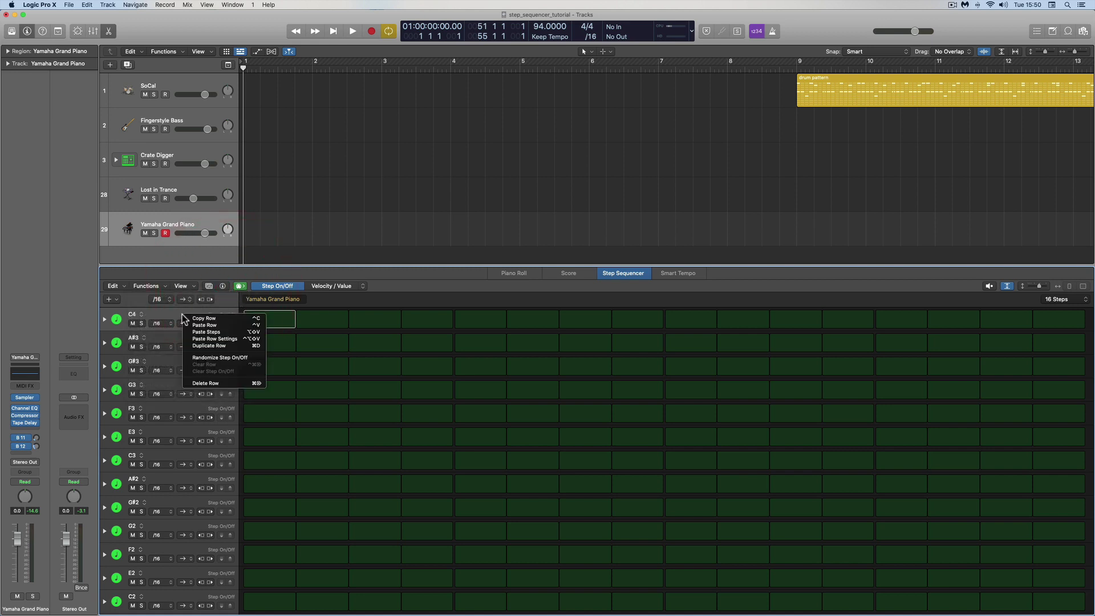
left_click(171, 316)
left_click(159, 285)
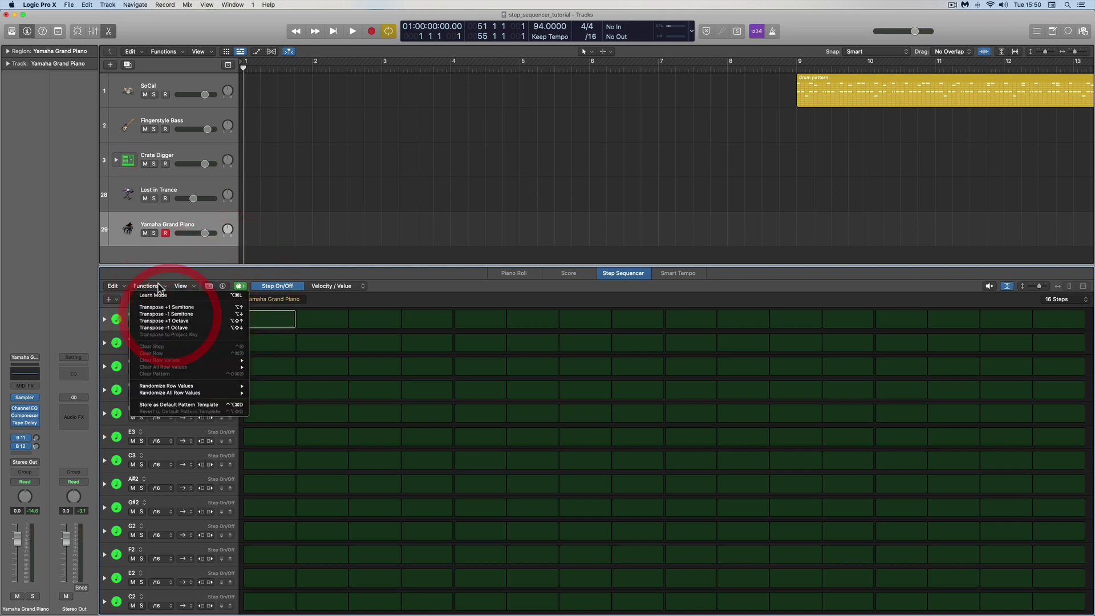
left_click(213, 275)
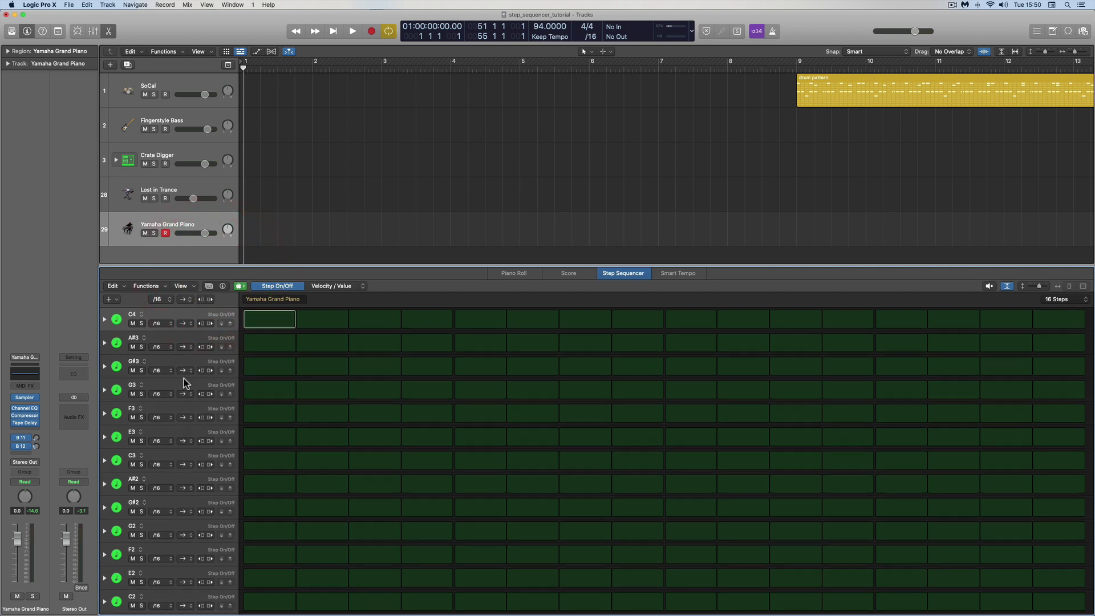
Compare the C4 row's own commands with the Step Sequencer's general copy, paste, duplicate and delete row editing commands
right_click(175, 316)
left_click(159, 313)
left_click(113, 286)
left_click(220, 300)
left_click(165, 286)
left_click(265, 289)
left_click(181, 323)
left_click(123, 288)
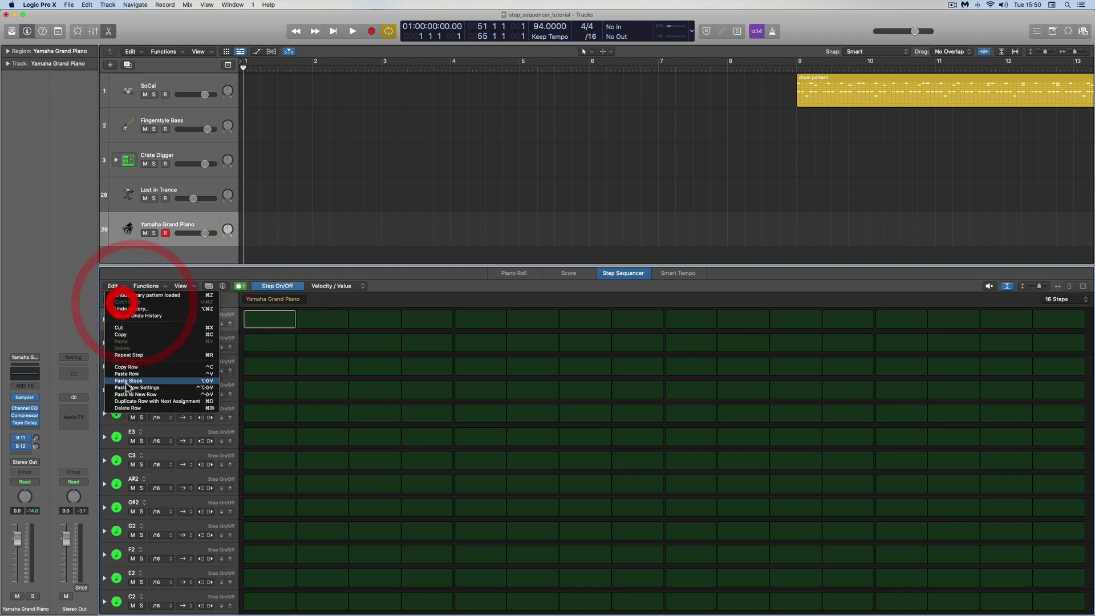
left_click(218, 298)
Recheck which clear, randomize and row editing commands overlap between the Step Sequencer's general functions and the C4 row
left_click(165, 285)
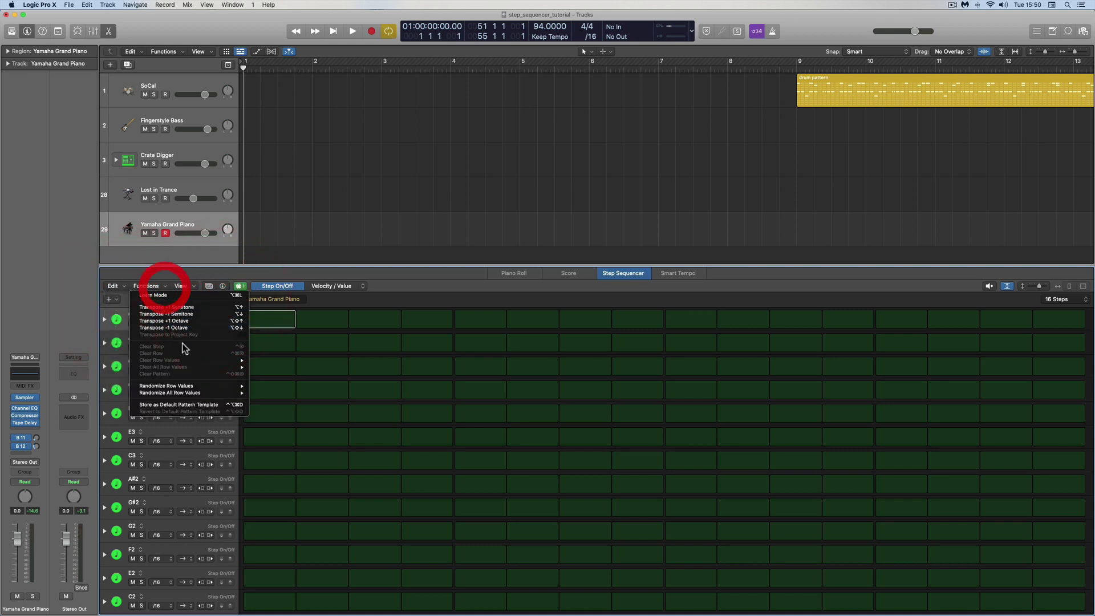
left_click(348, 298)
right_click(190, 317)
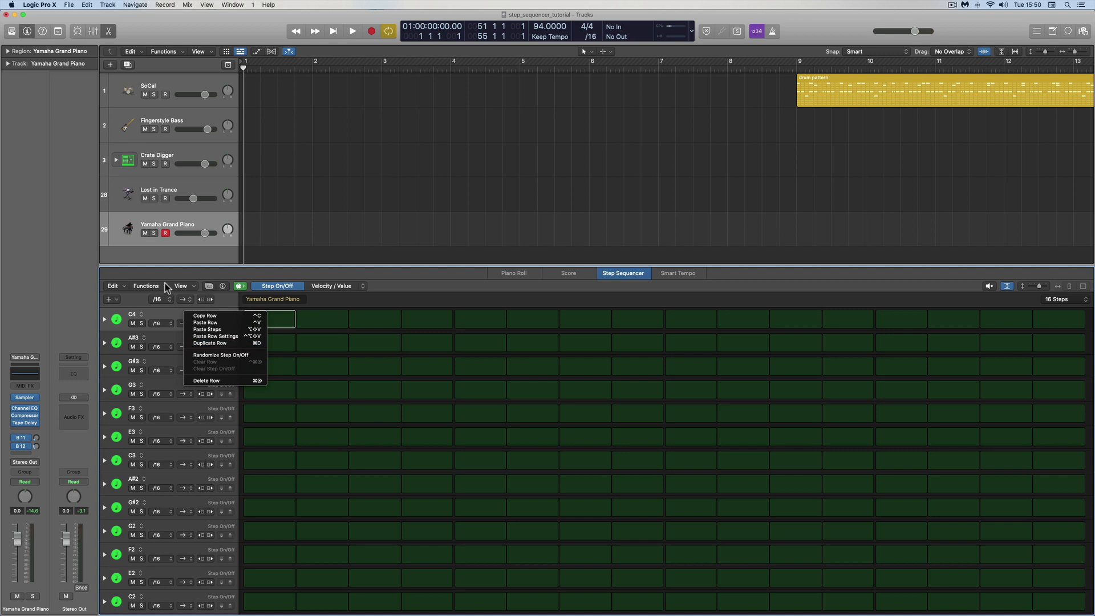
left_click(146, 285)
left_click(126, 299)
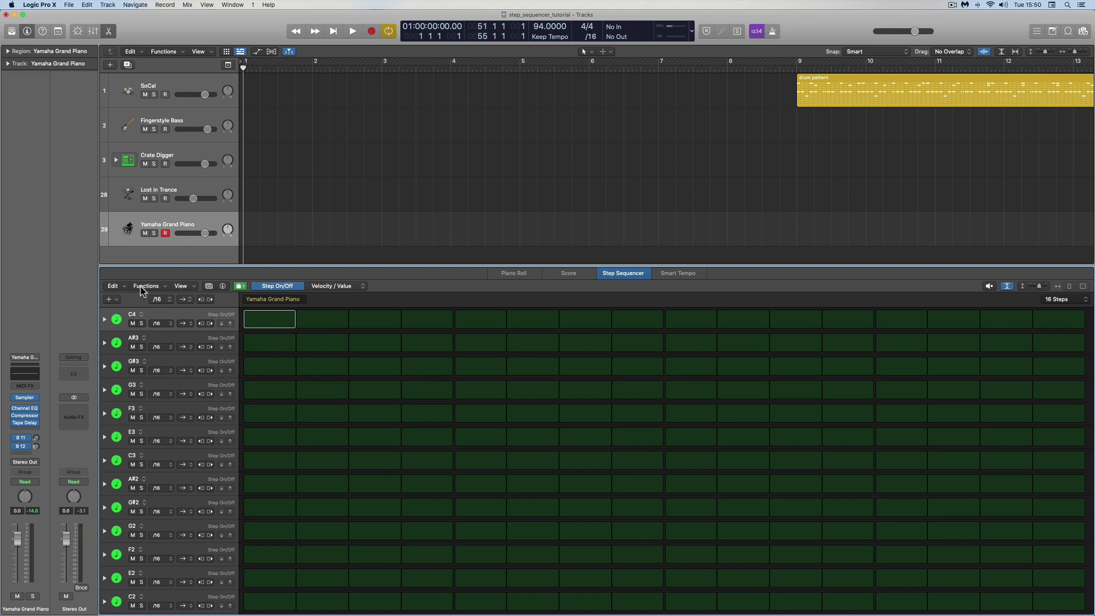
left_click(113, 286)
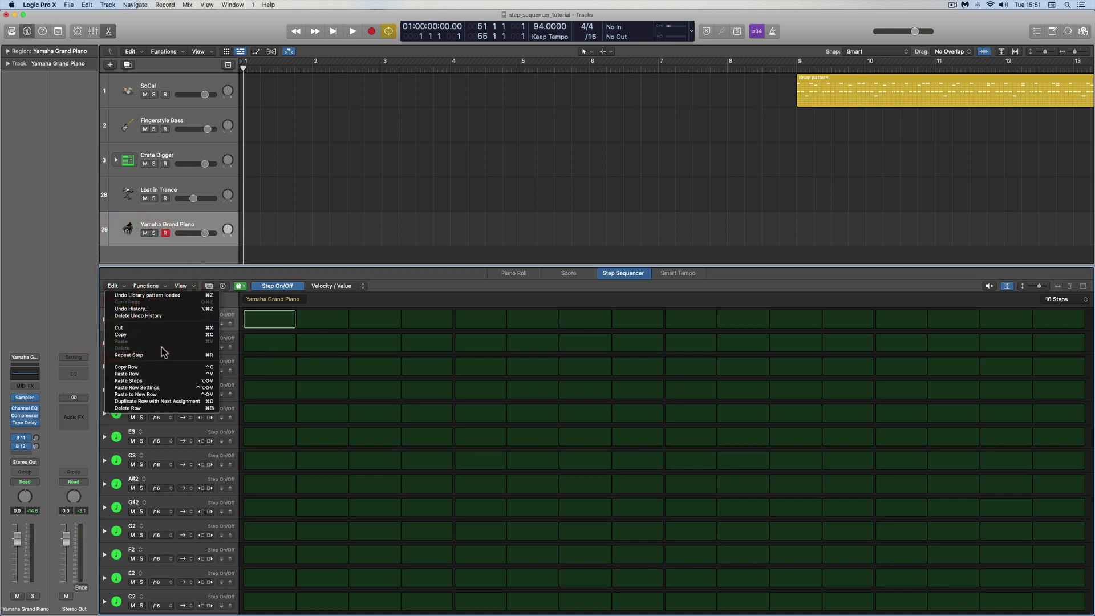
left_click(231, 300)
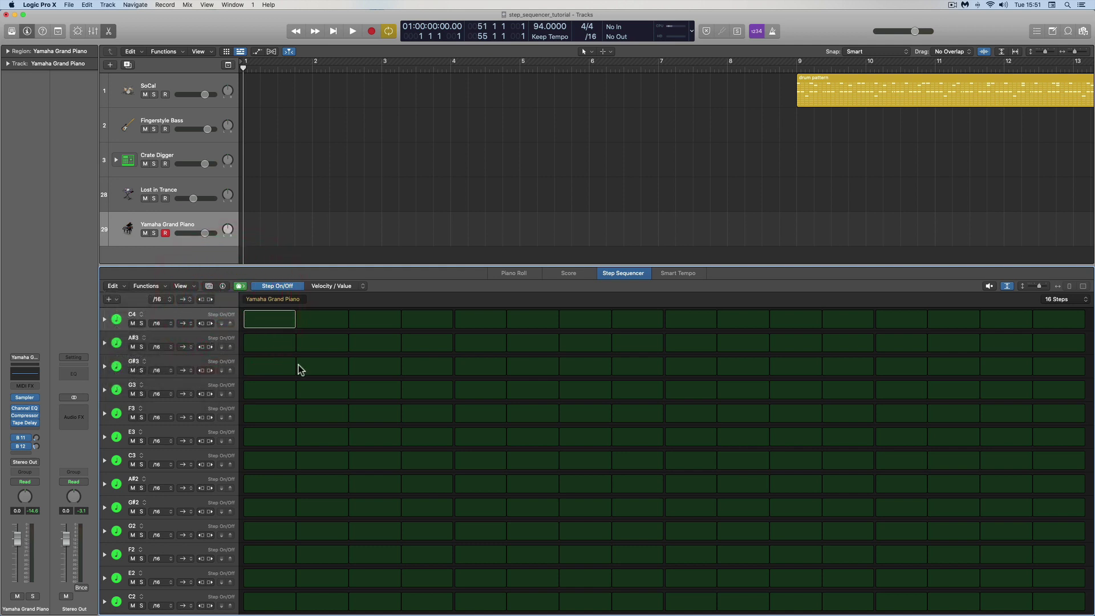